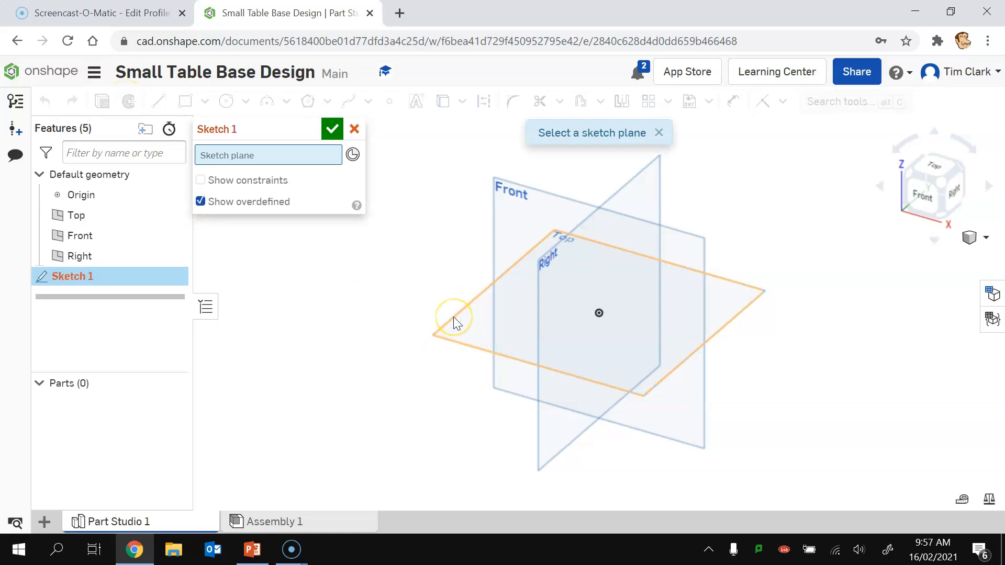
Step: On the Top plane, viewed from above, draw a corner rectangle about 79 by 72.5 around the origin
left_click(453, 318)
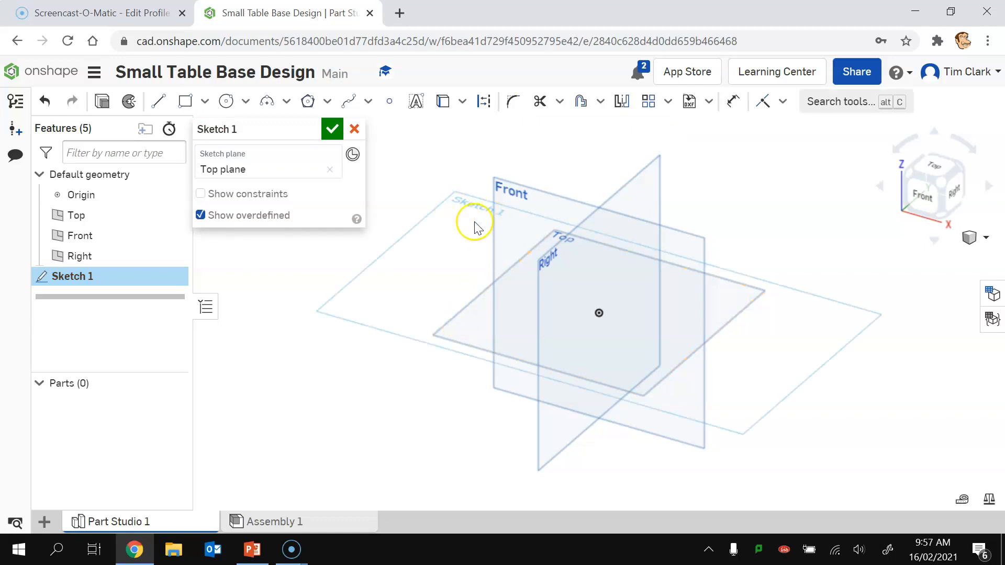
left_click(933, 170)
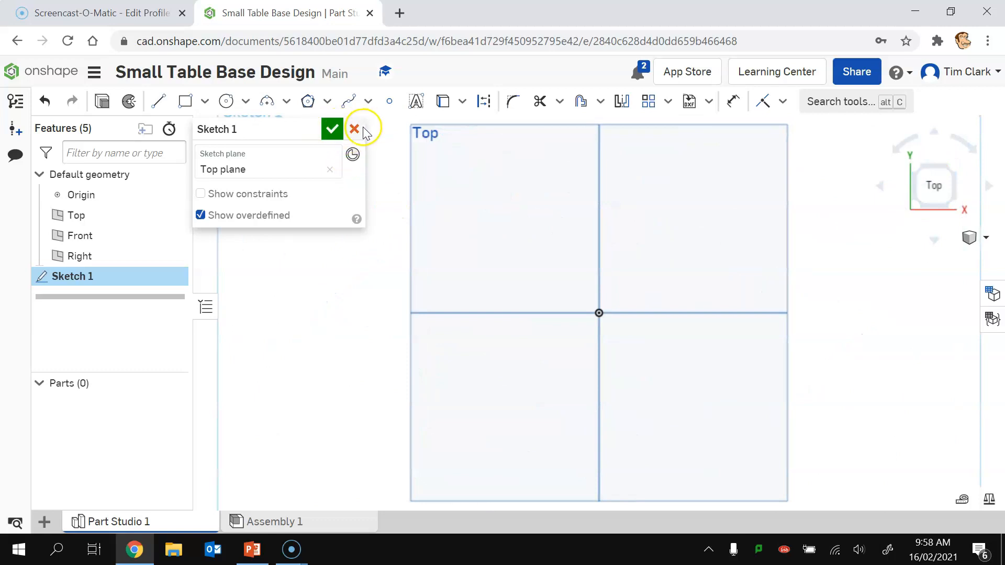
left_click(186, 103)
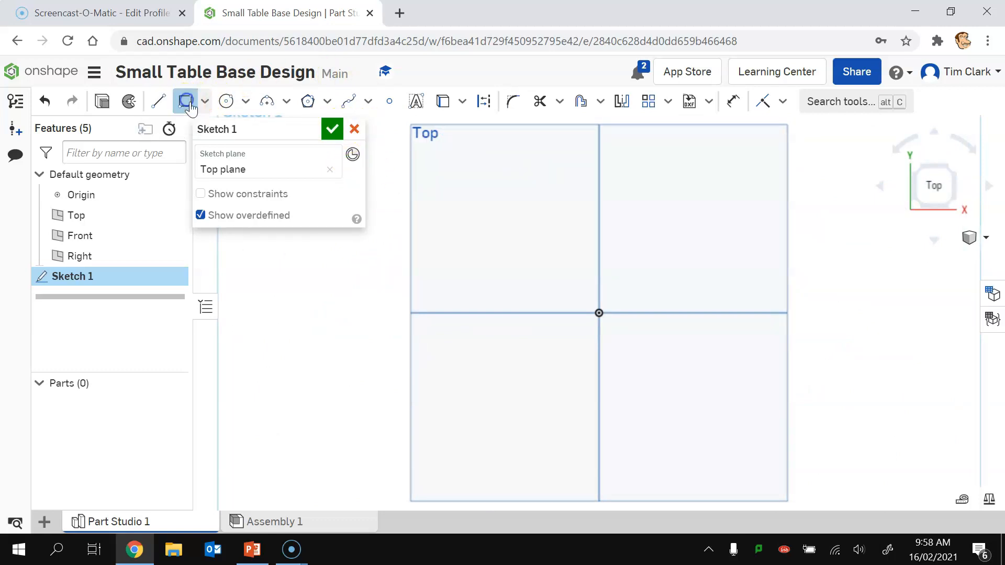
left_click(464, 211)
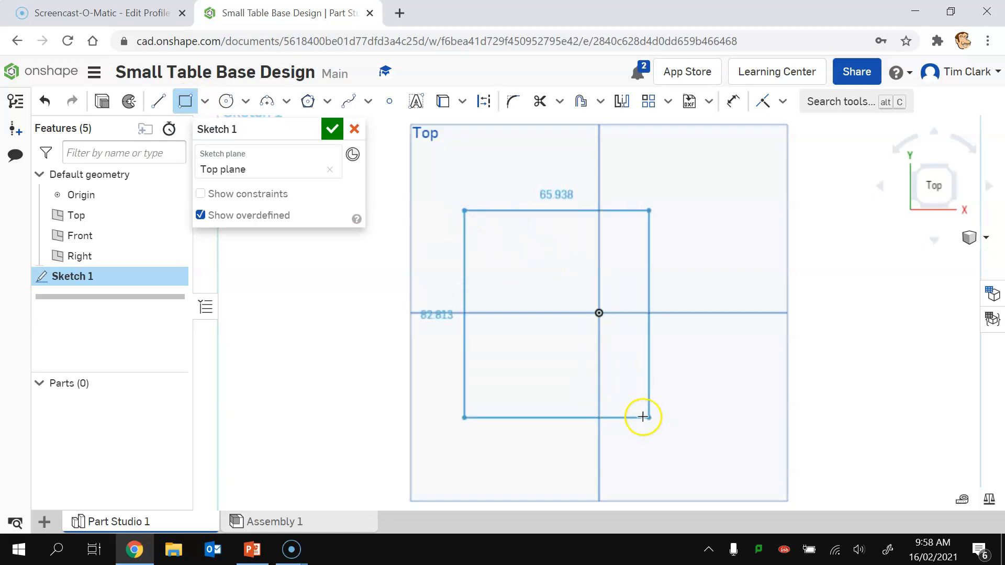
left_click(663, 393)
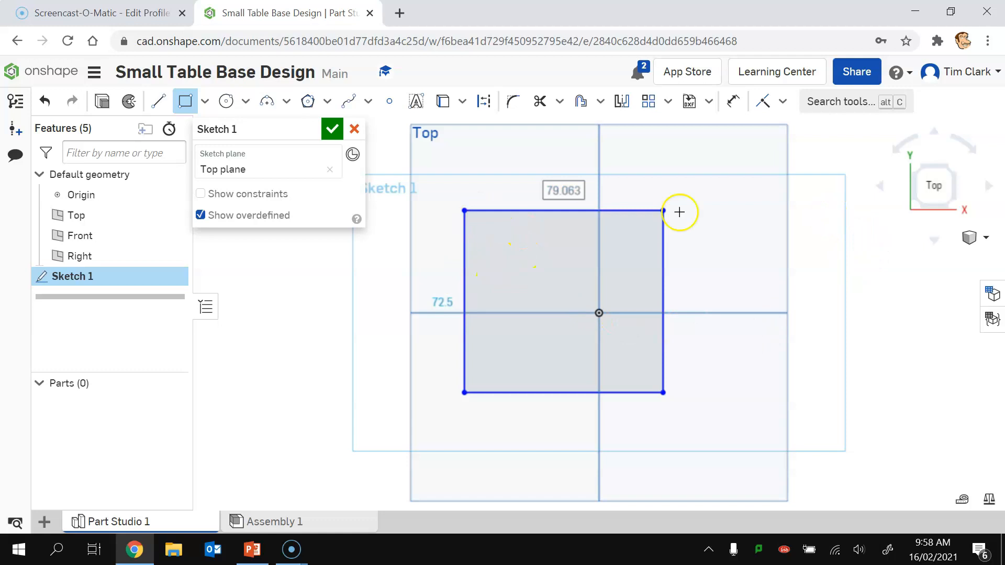
left_click(155, 102)
Step: Draw a horizontal construction line from the rectangle's left edge to its right edge
left_click(483, 102)
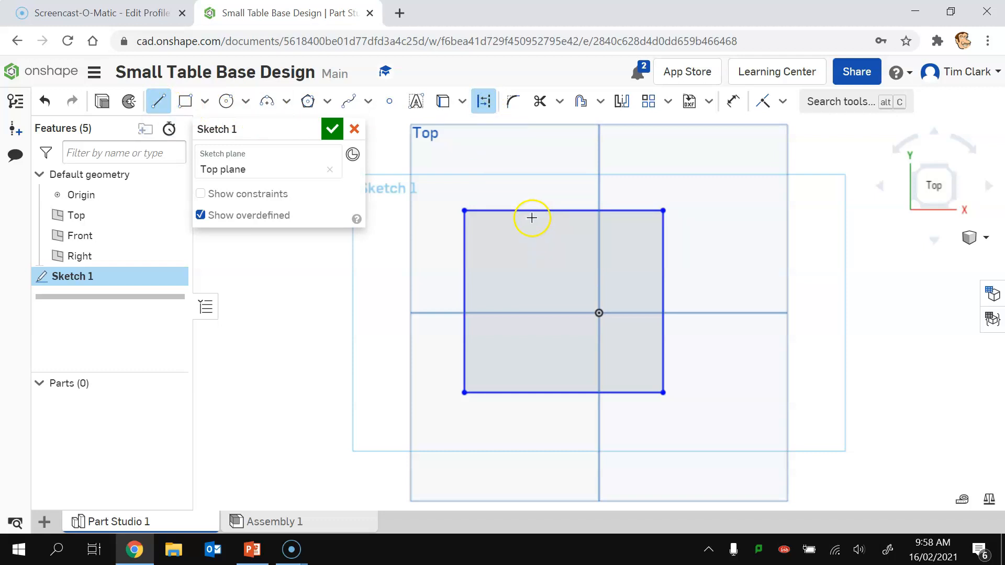
left_click(464, 301)
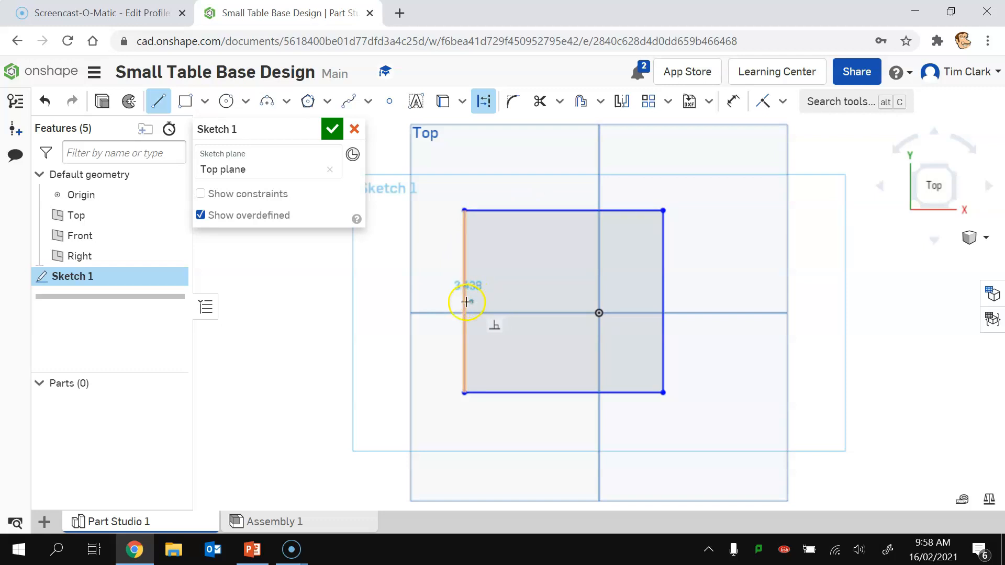
left_click(664, 301)
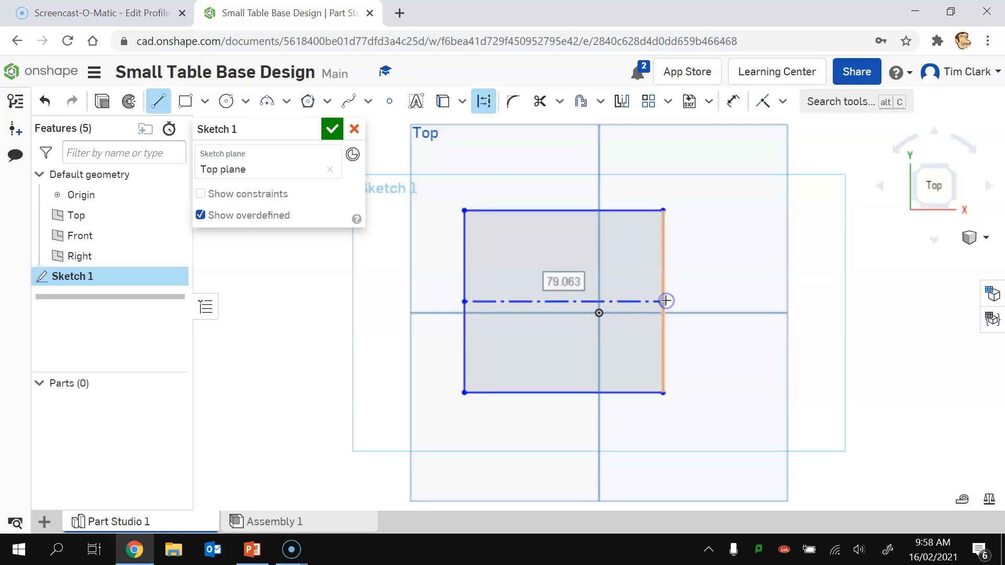
left_click(545, 208)
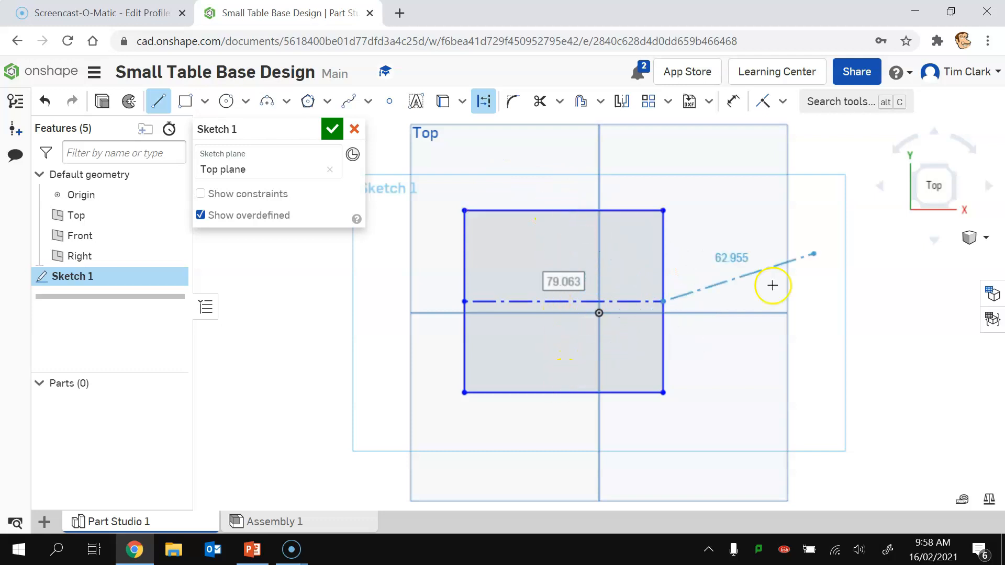
Step: Constrain the construction line's midpoint to the origin and make the top and right edges equal
left_click(783, 101)
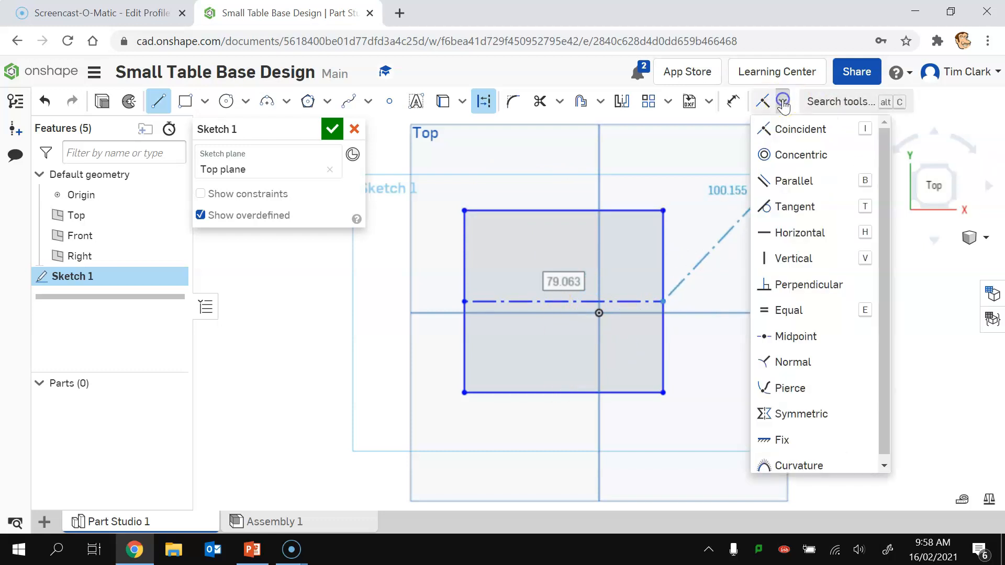
left_click(796, 337)
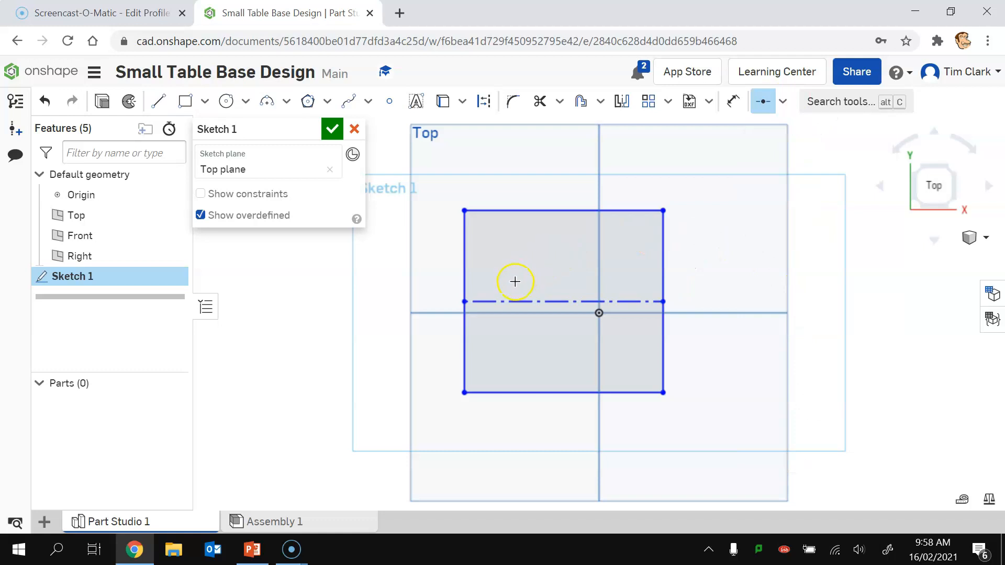
left_click(513, 298)
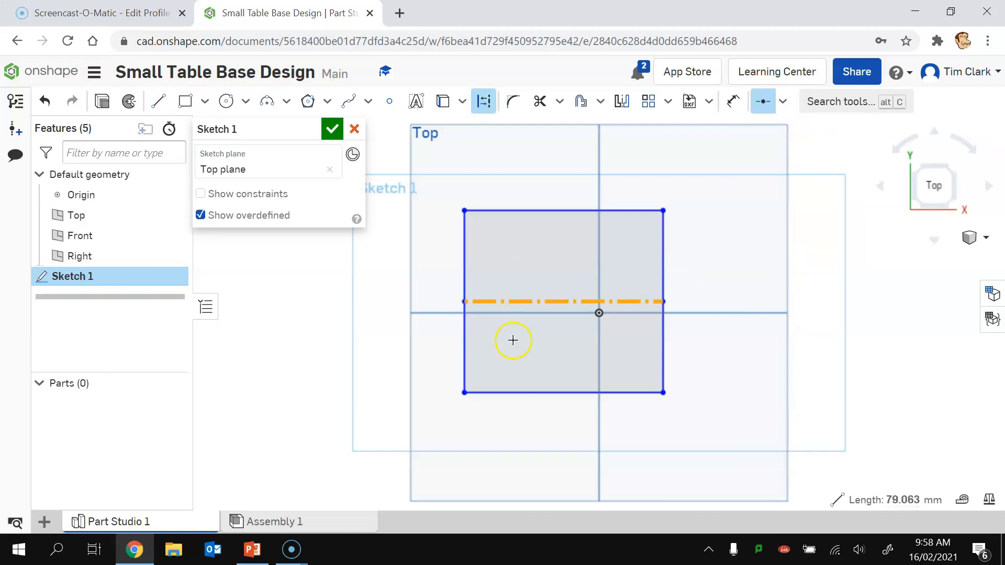
left_click(599, 316)
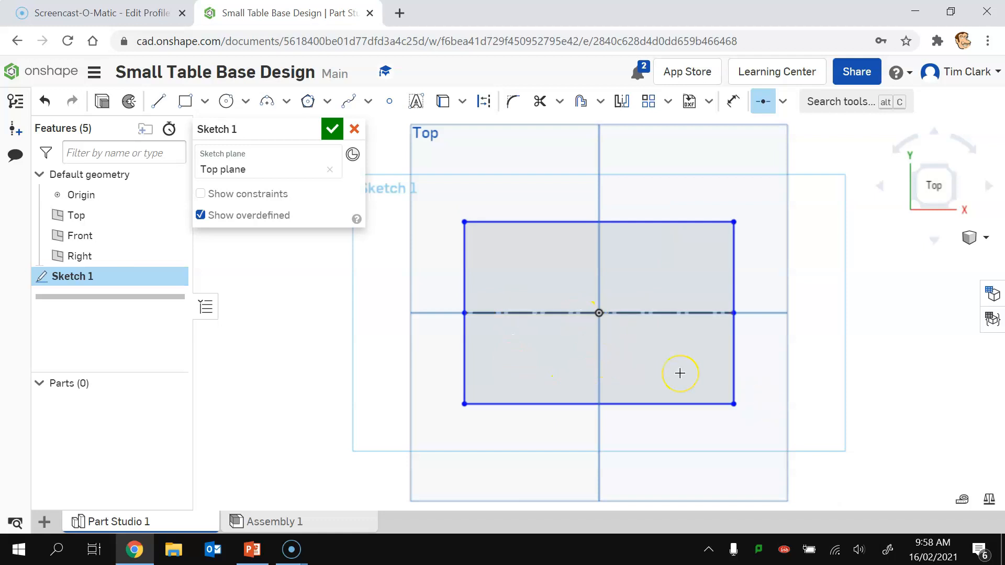
left_click(782, 101)
left_click(780, 310)
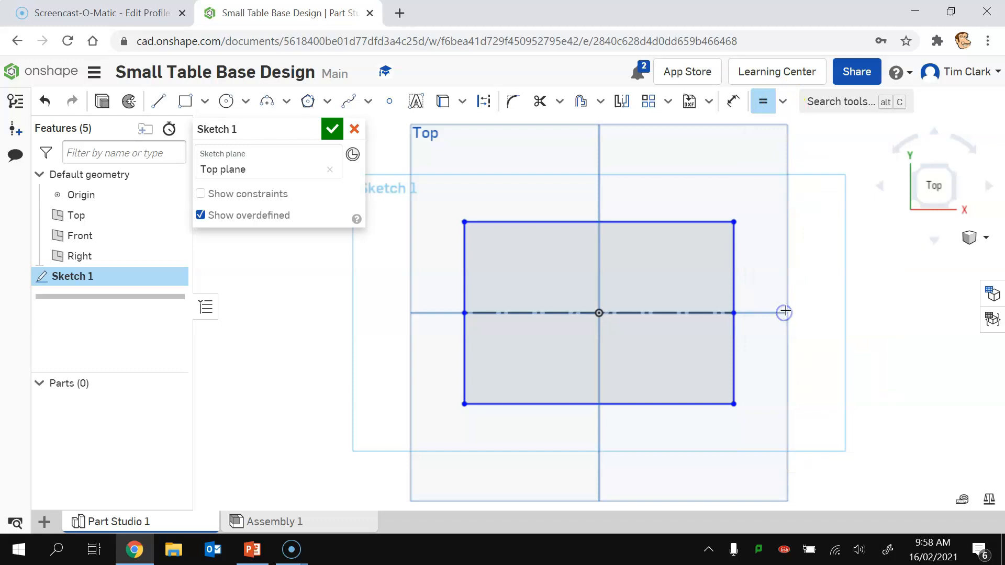
left_click(536, 221)
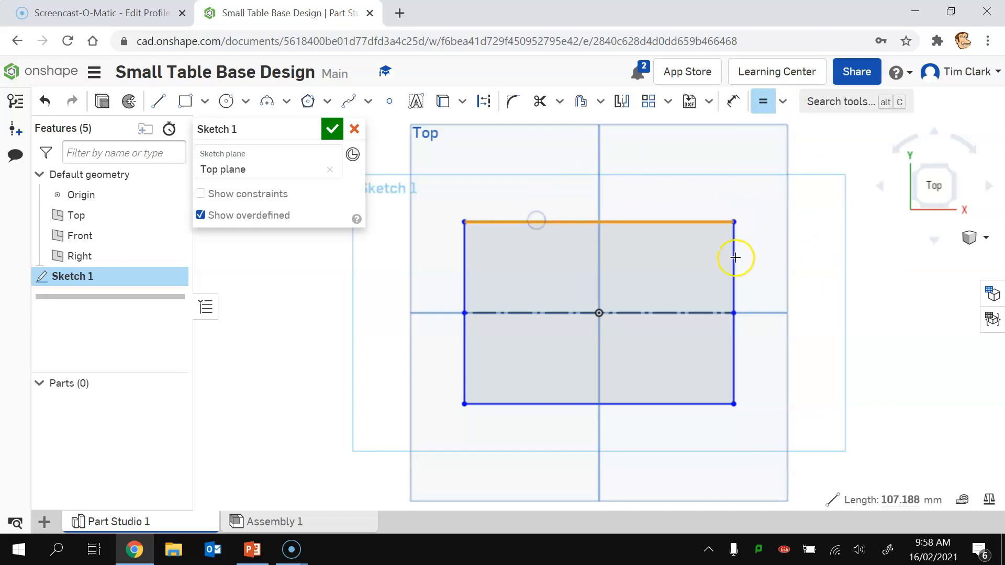
left_click(729, 266)
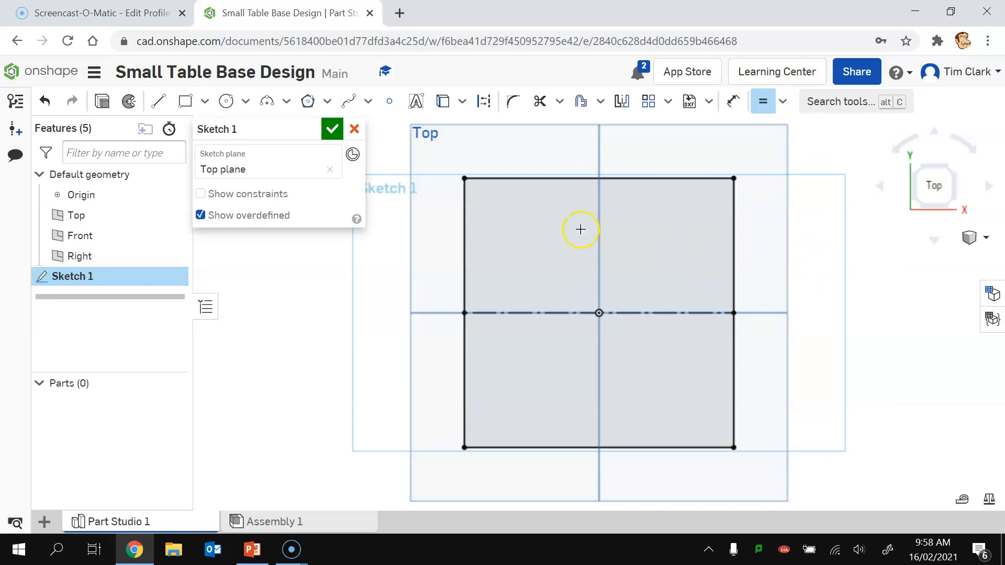
Step: Dimension the square's right edge to 380 mm
left_click(734, 99)
left_click(734, 268)
left_click(805, 285)
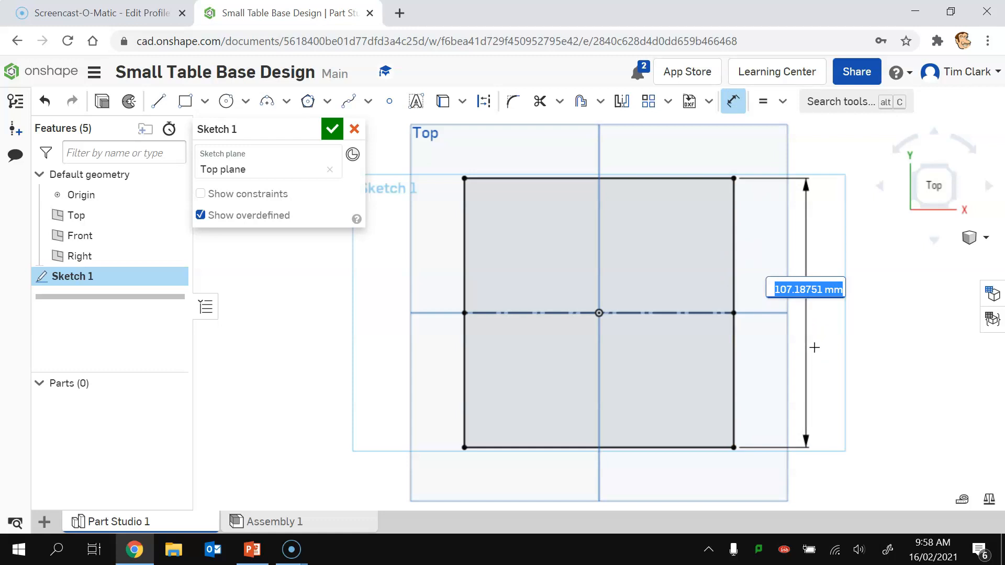
type("380")
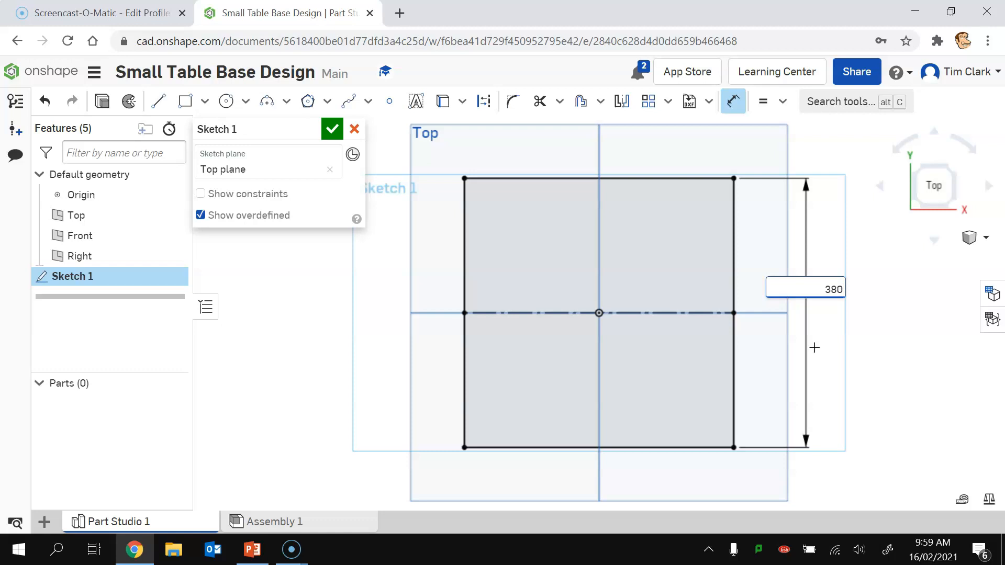
key("Escape")
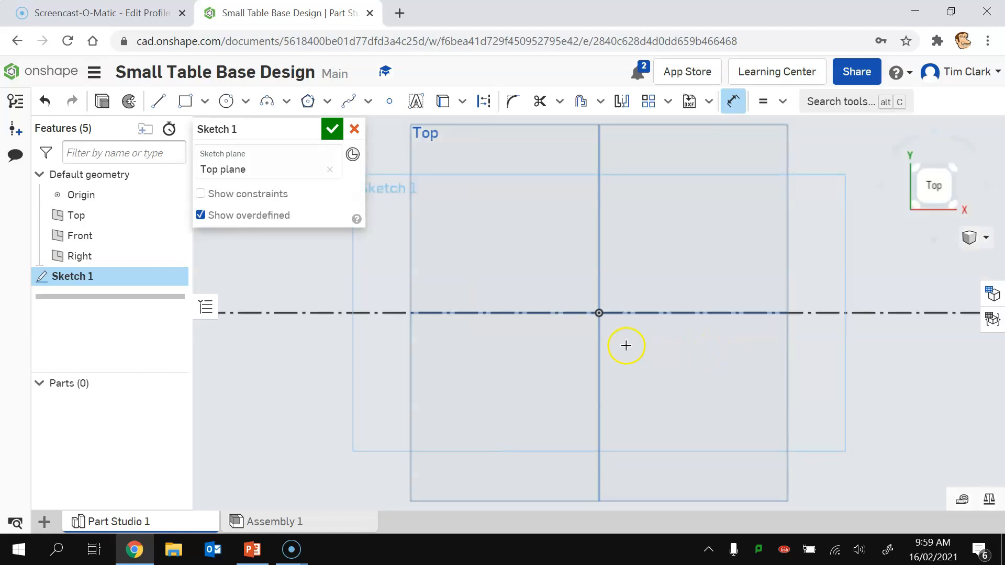
scroll(625, 345, "down", 5)
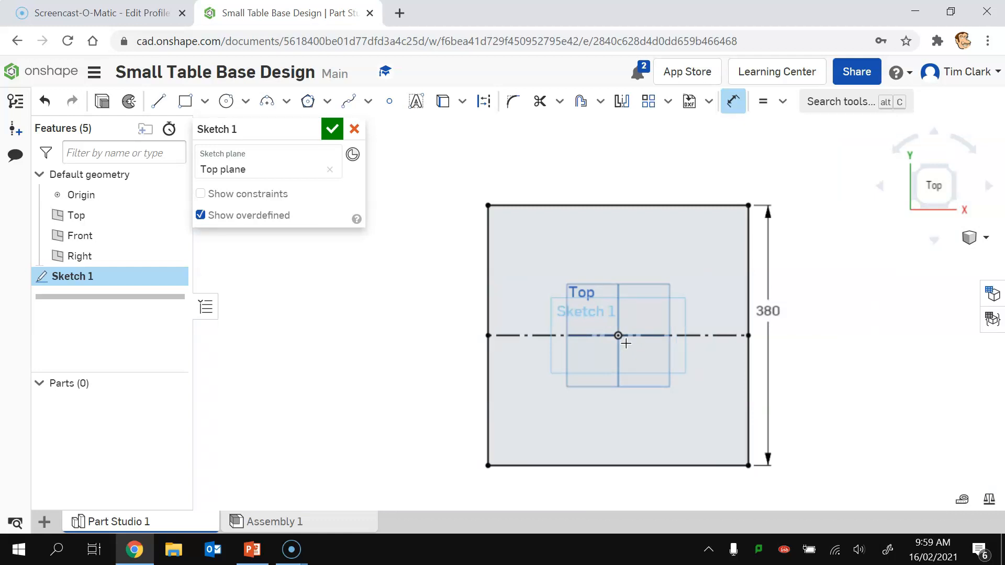
Step: Accept the sketch and extrude the square 19 mm into a slab
left_click(332, 128)
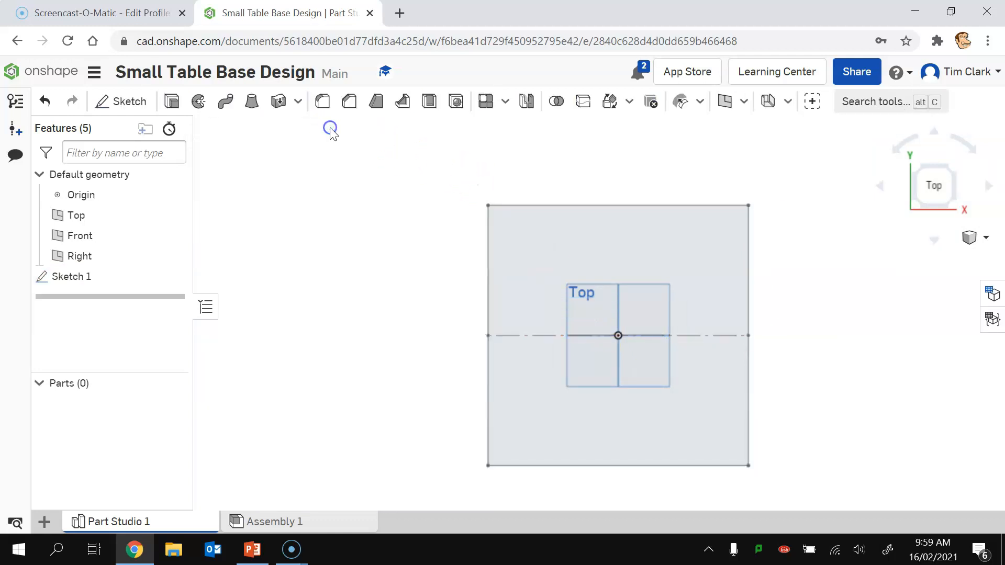
left_click(916, 206)
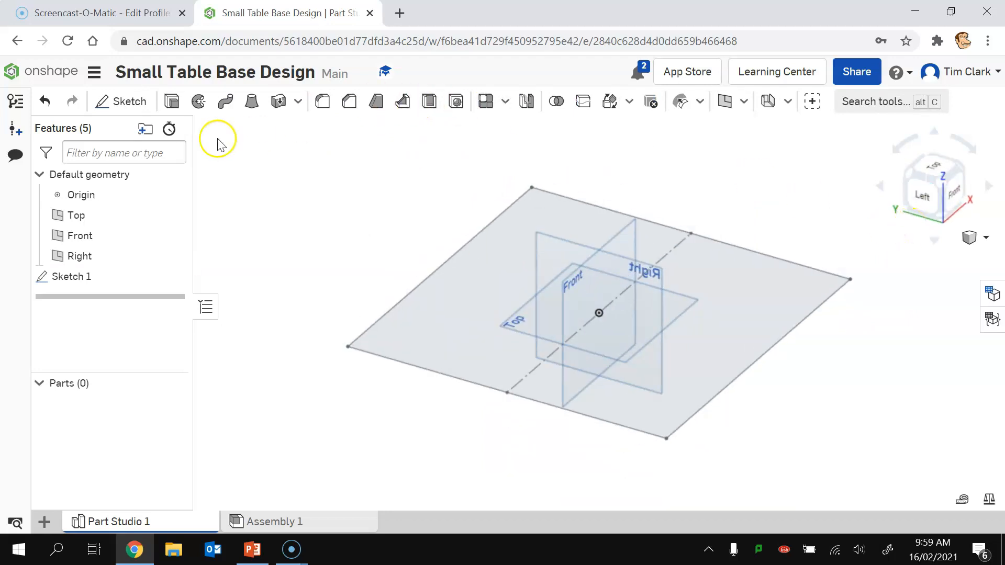
left_click(172, 103)
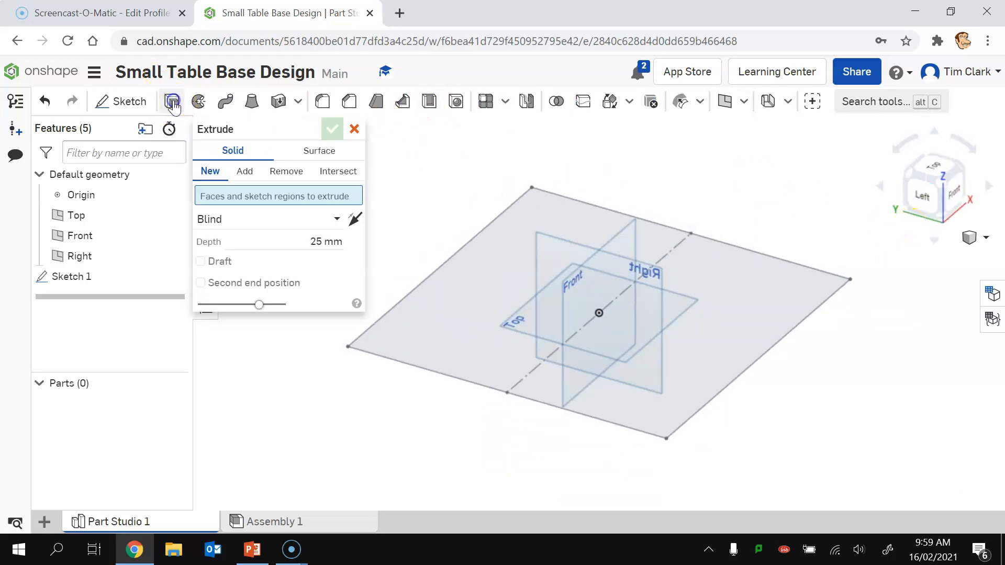
left_click(489, 278)
left_click(299, 254)
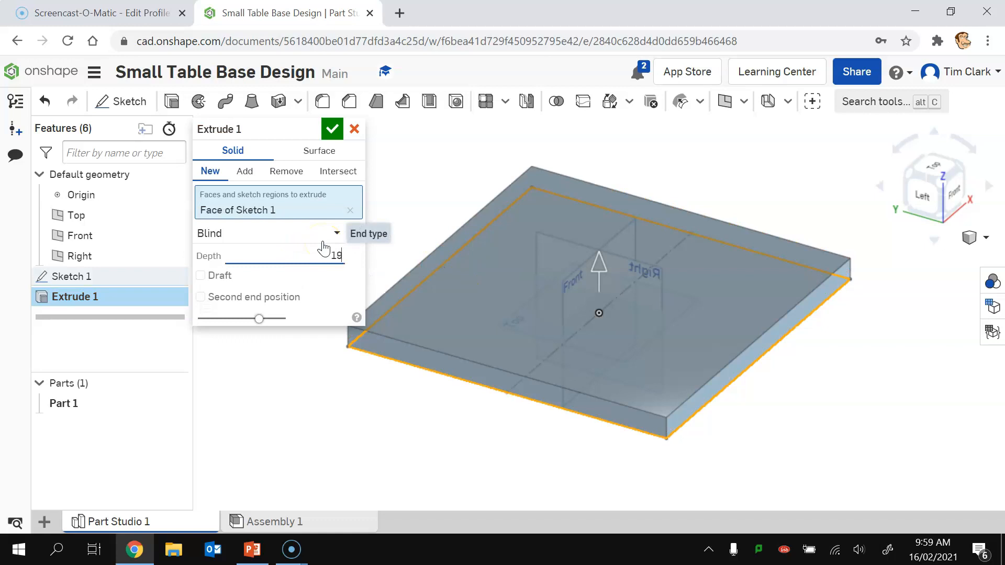
type("19")
left_click(334, 128)
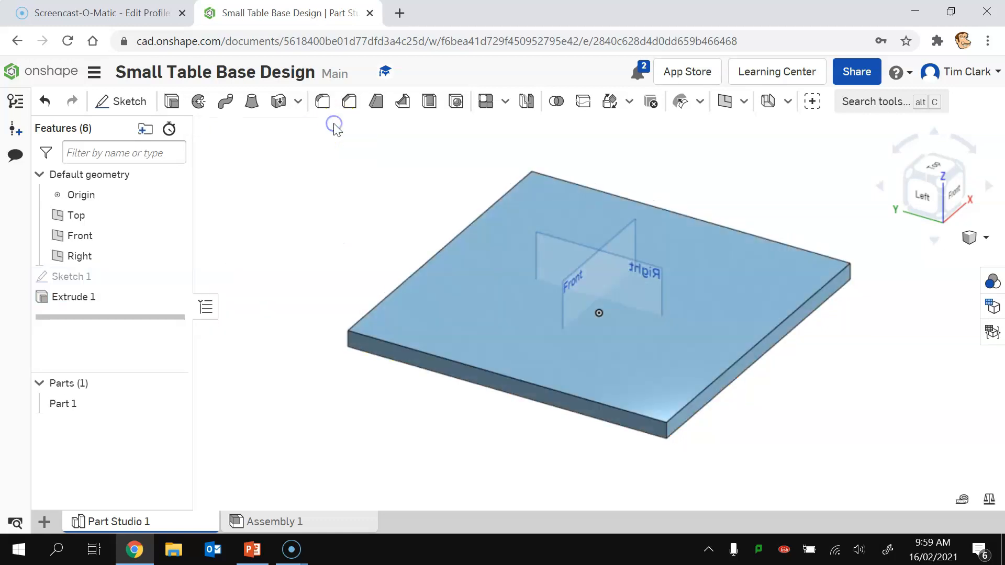
Step: Rename Part 1 to 'Top' and view the slab from underneath
right_click(61, 407)
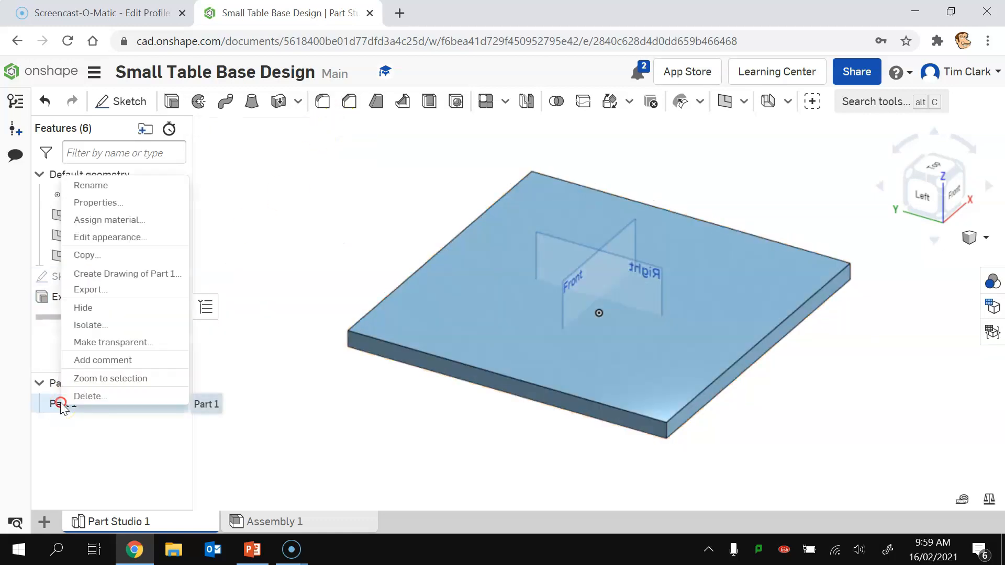
left_click(93, 186)
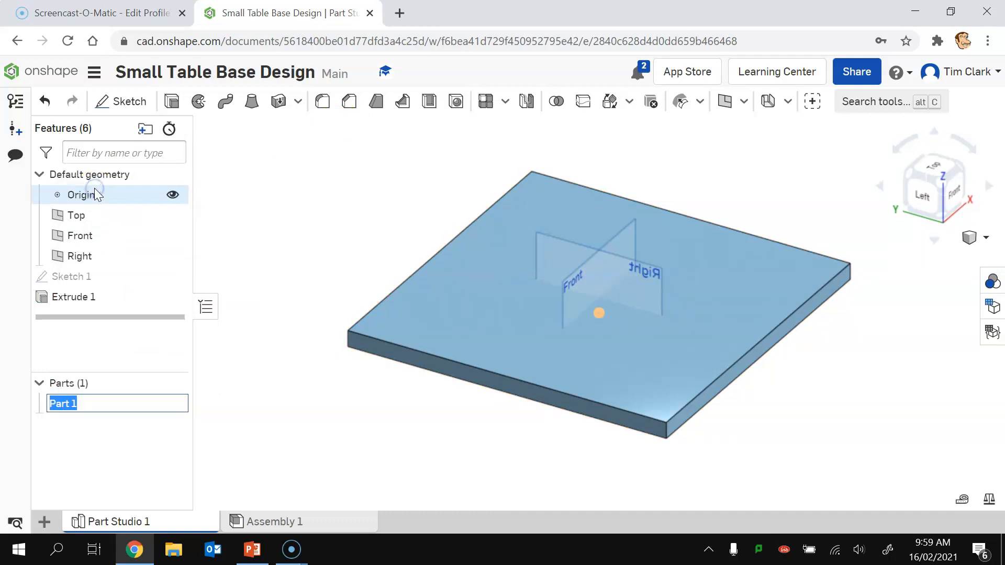
type("T")
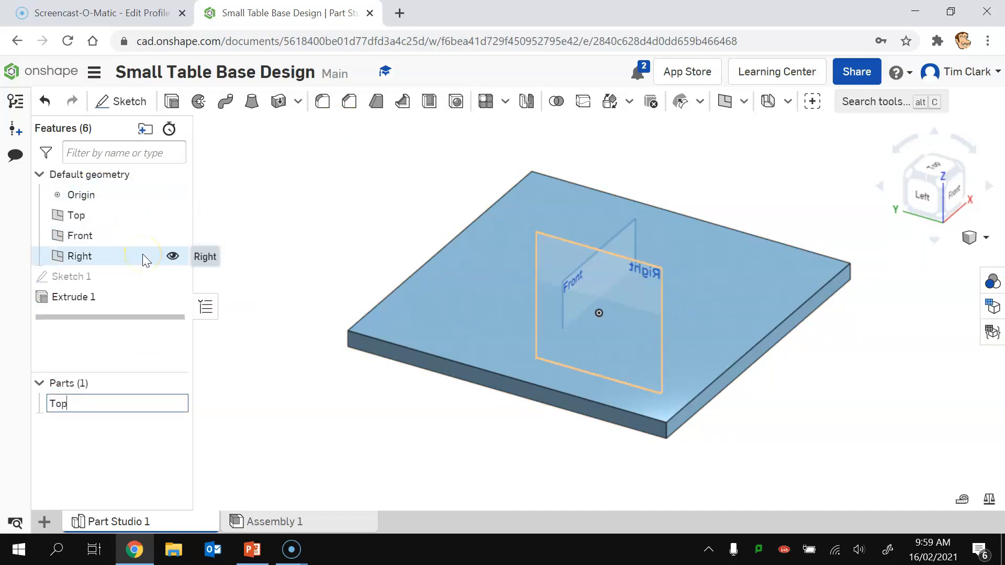
type("op")
key("Return")
left_click(942, 217)
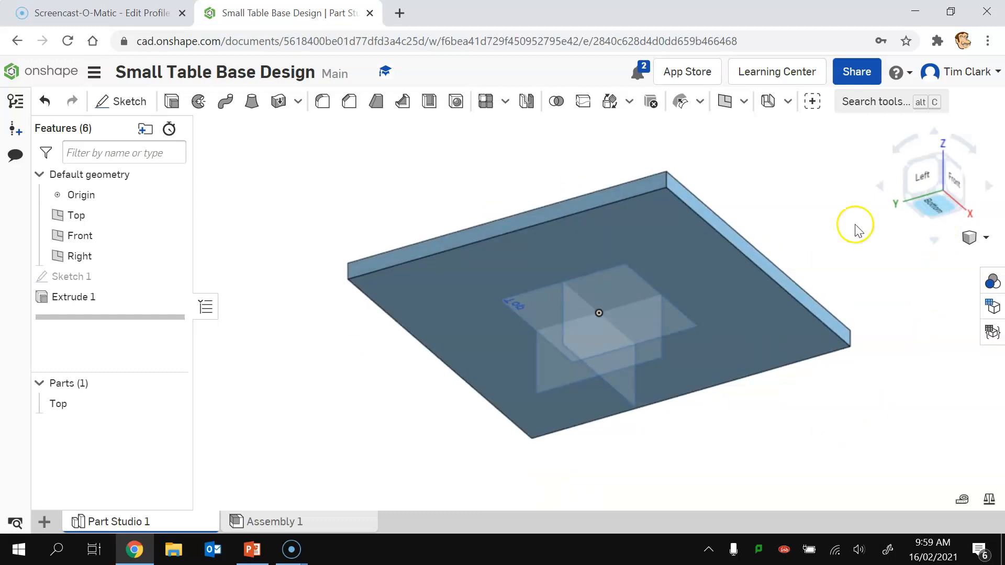
Step: On the slab's underside, draw a corner rectangle spanning across the origin
left_click(121, 104)
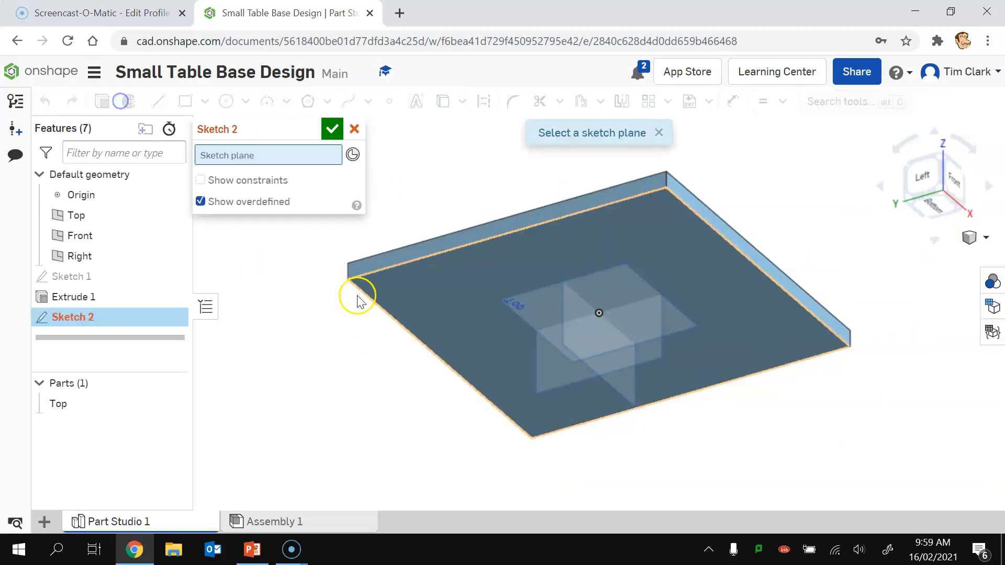
left_click(454, 278)
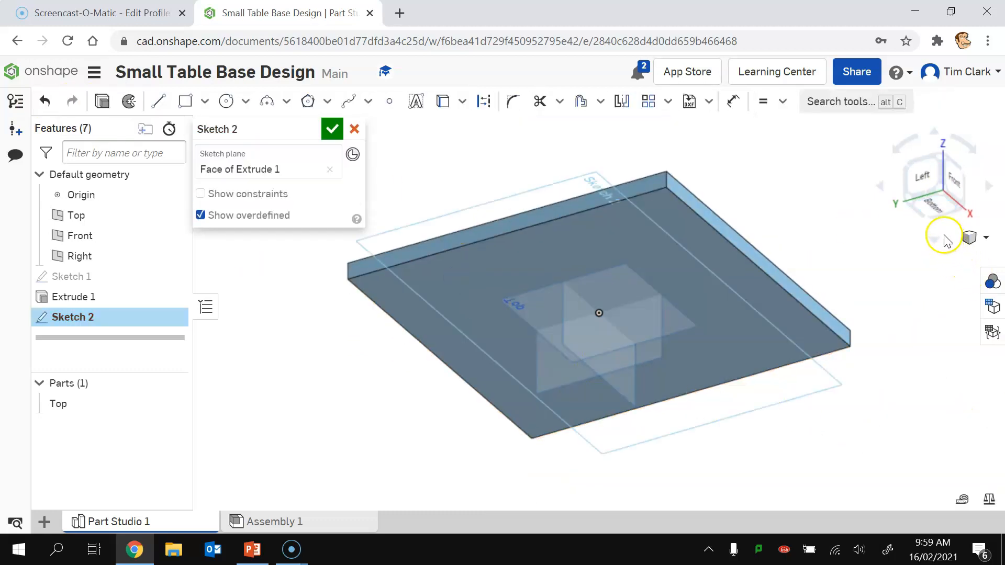
left_click(937, 212)
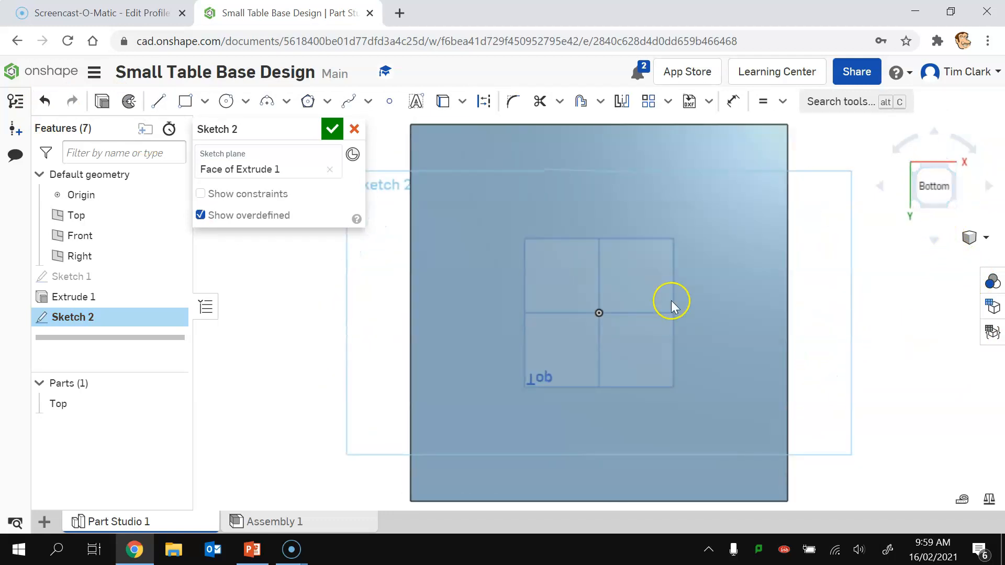
left_click(185, 101)
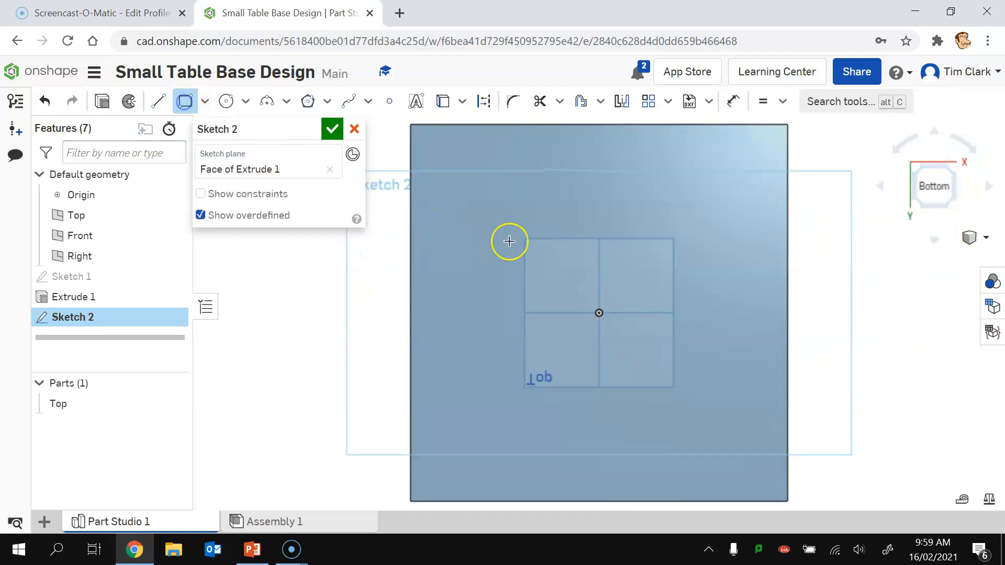
left_click(482, 292)
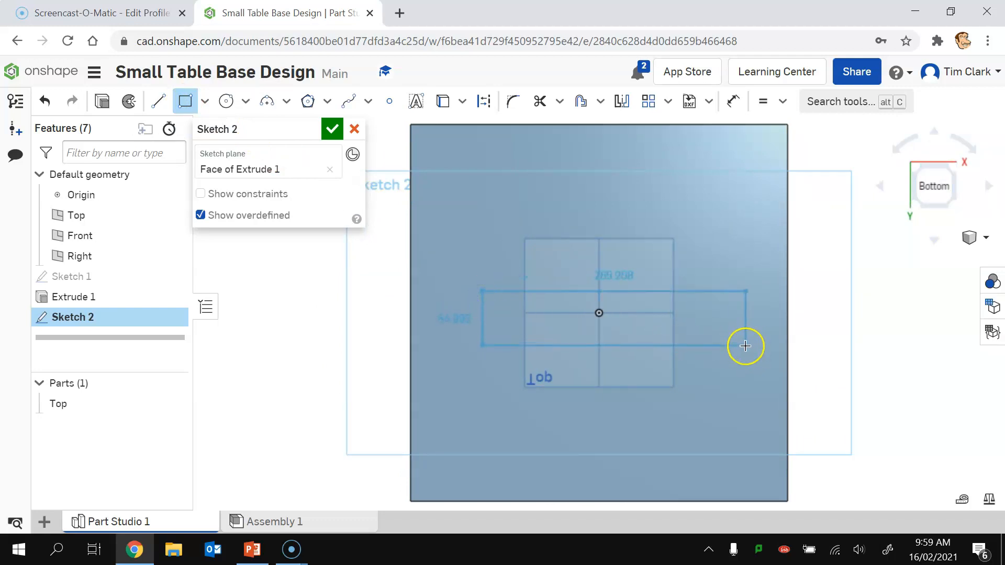
left_click(759, 357)
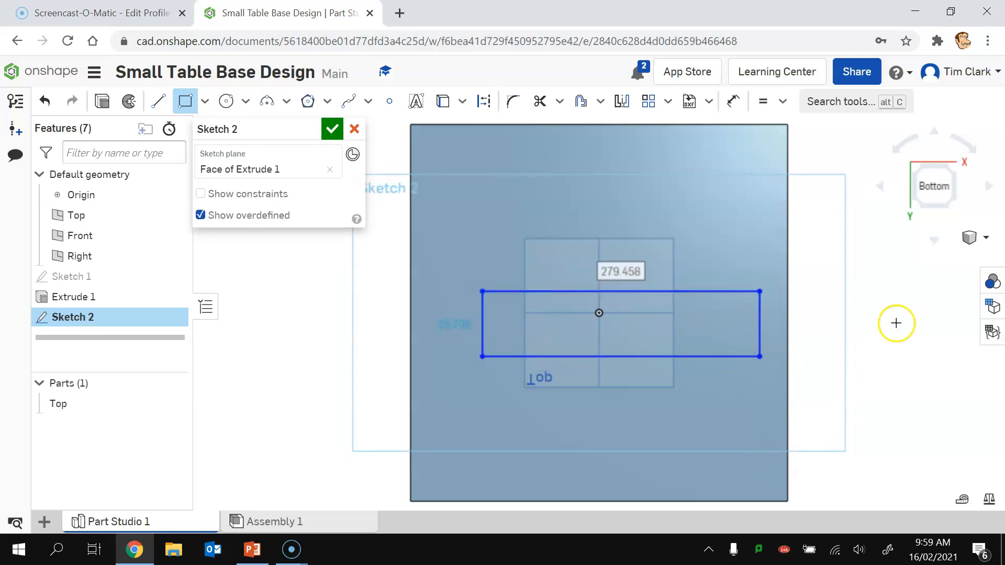
Step: Add a centreline across the rectangle with its midpoint constrained to the origin
left_click(159, 104)
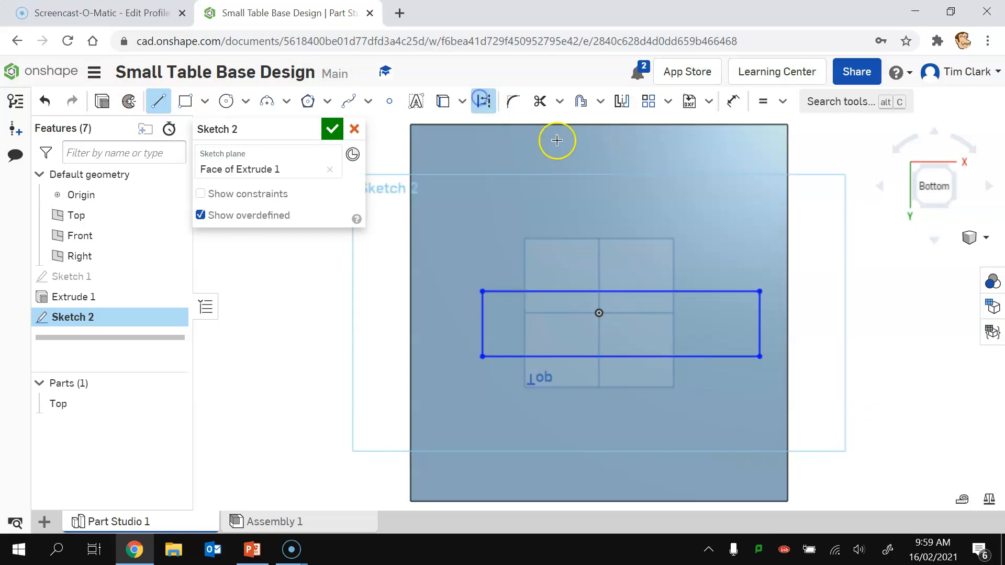
left_click(482, 327)
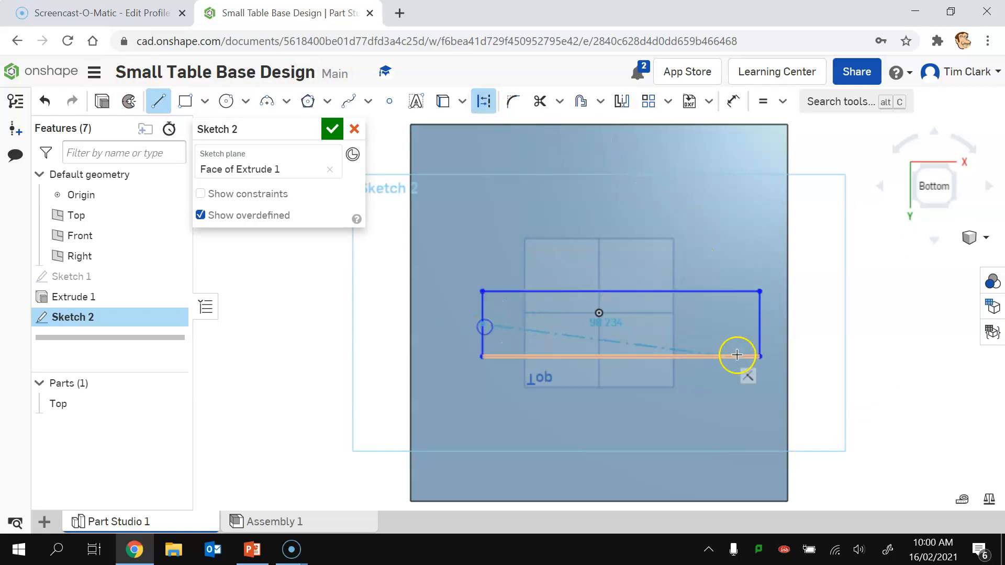
left_click(760, 324)
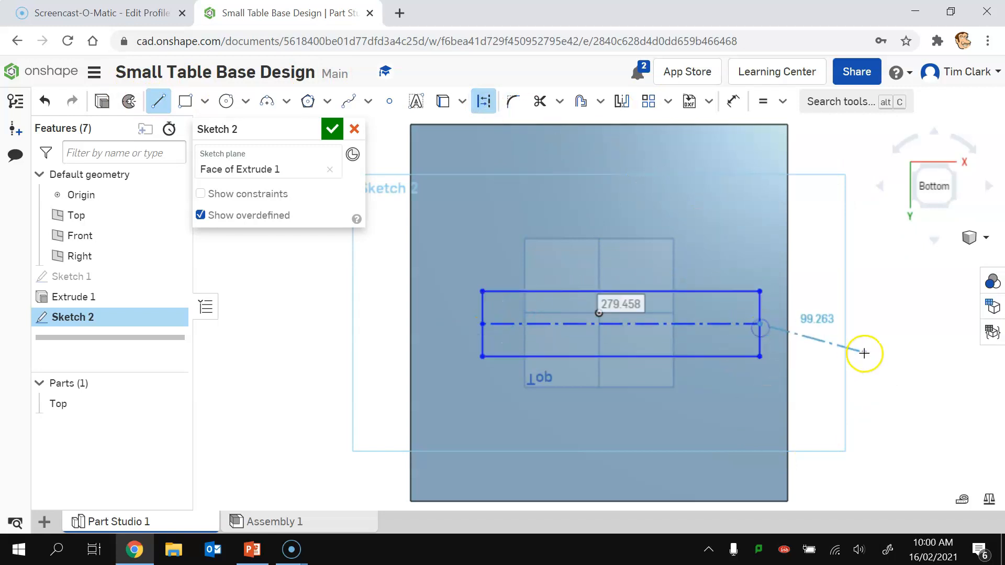
left_click(783, 101)
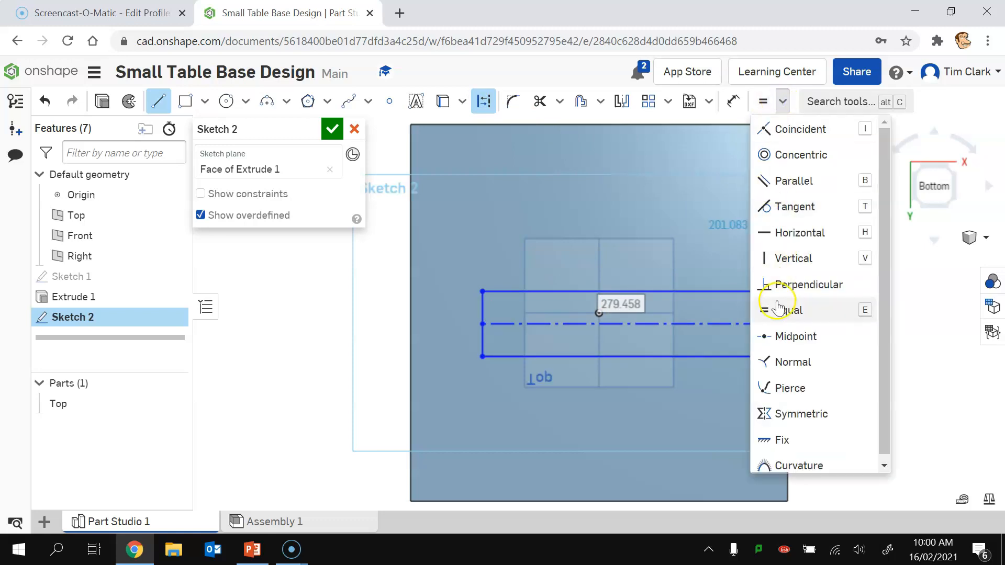
left_click(779, 335)
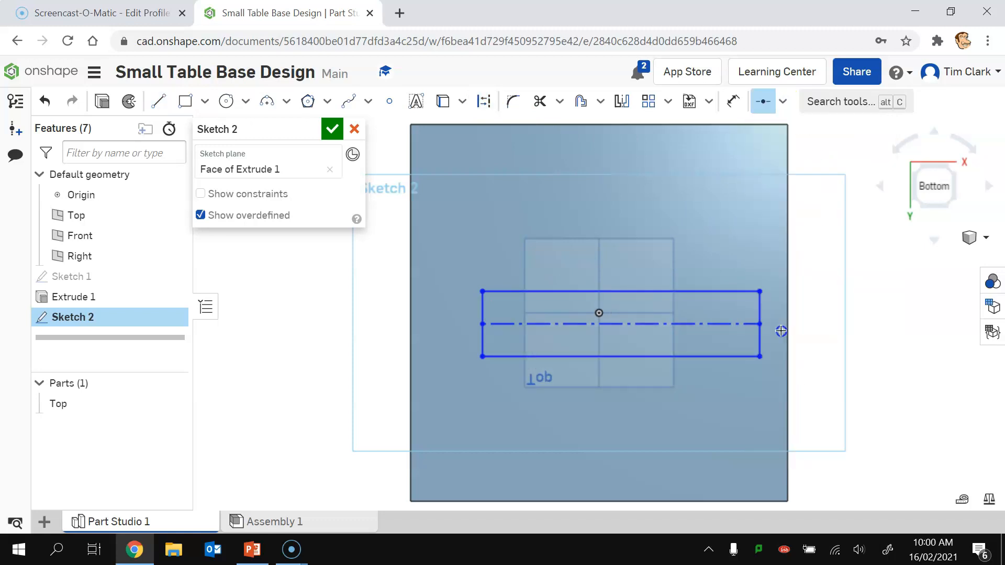
left_click(641, 324)
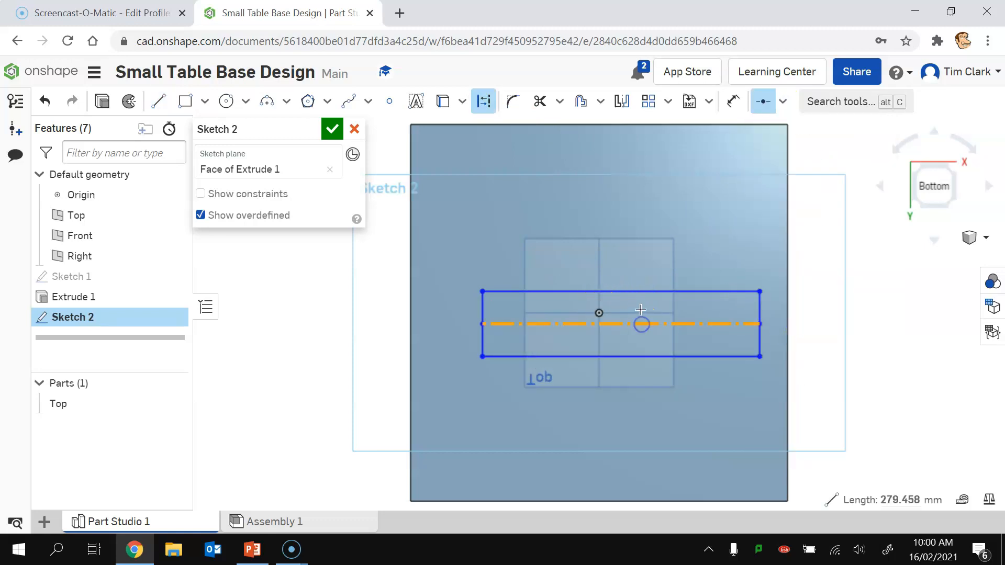
left_click(598, 313)
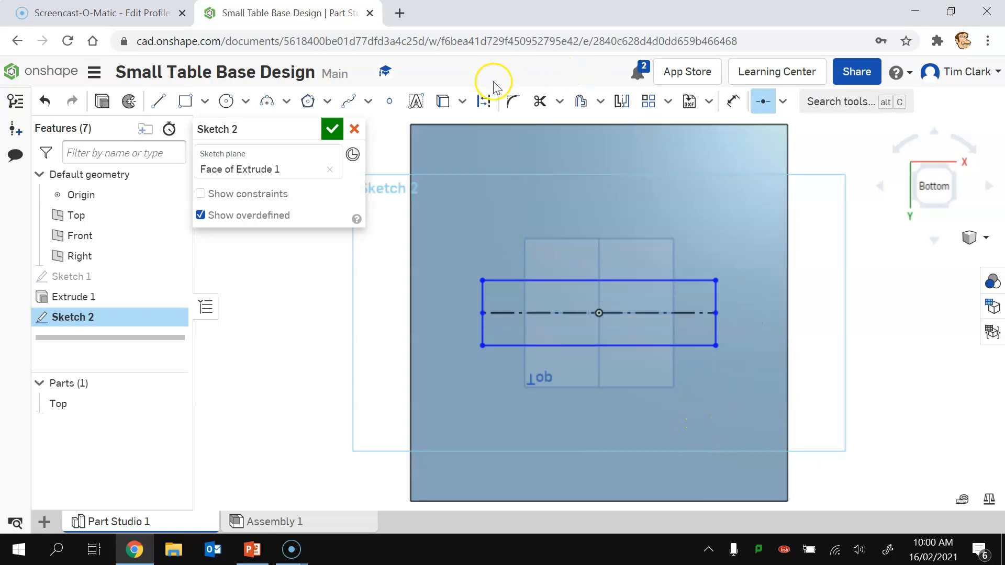
Step: Dimension the rectangle 19 mm high and 200 mm long, then accept the sketch
left_click(733, 101)
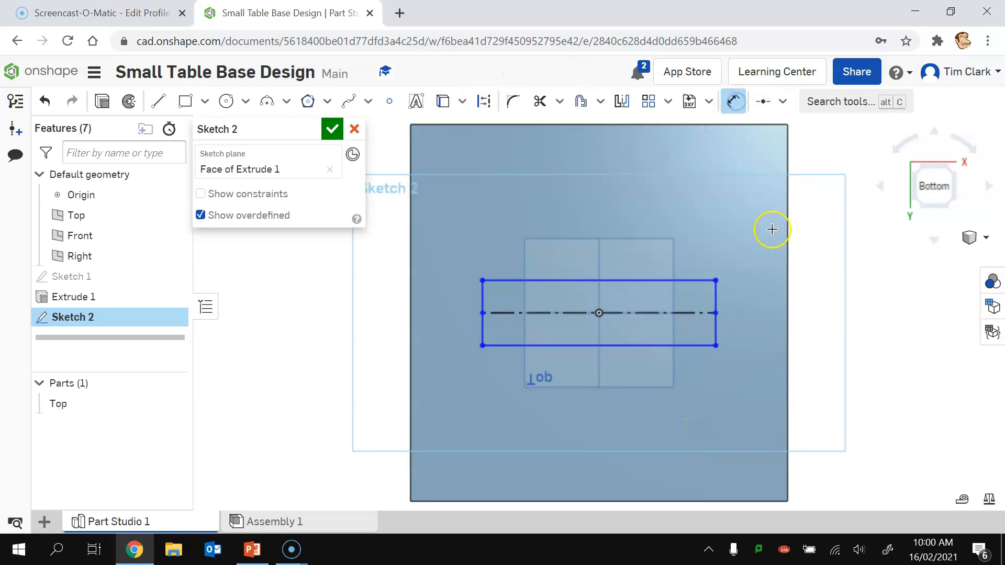
left_click(715, 299)
left_click(840, 322)
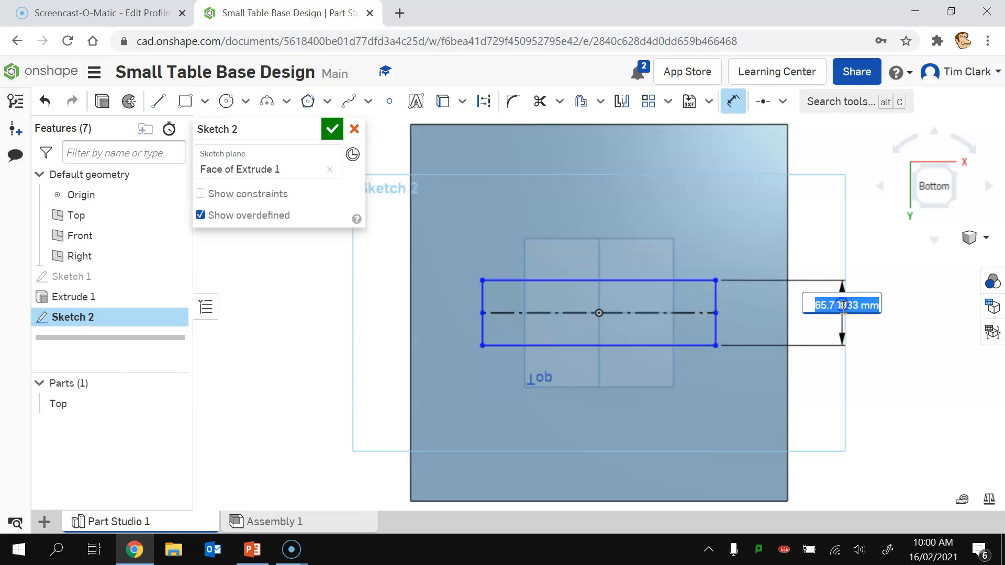
type("19")
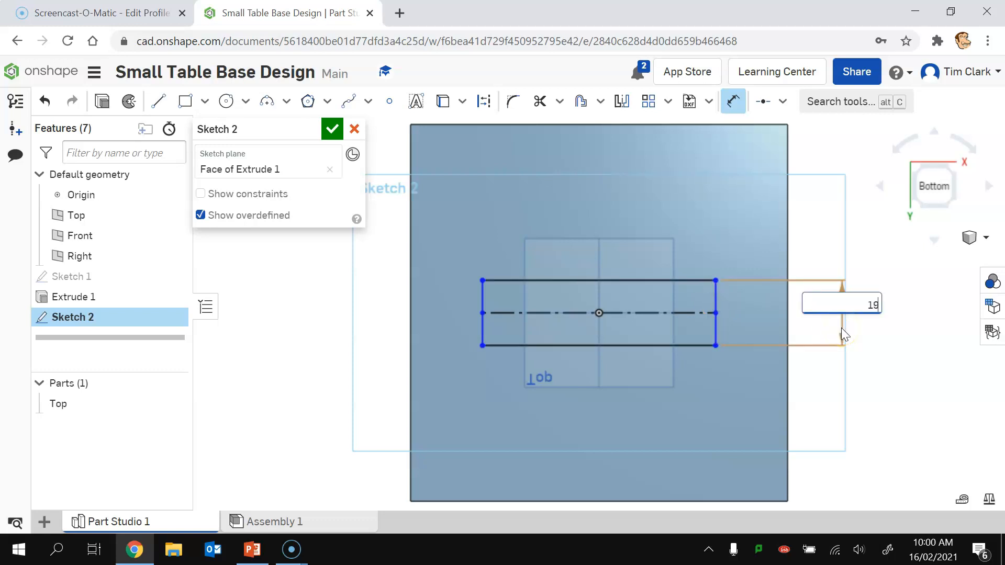
key("Return")
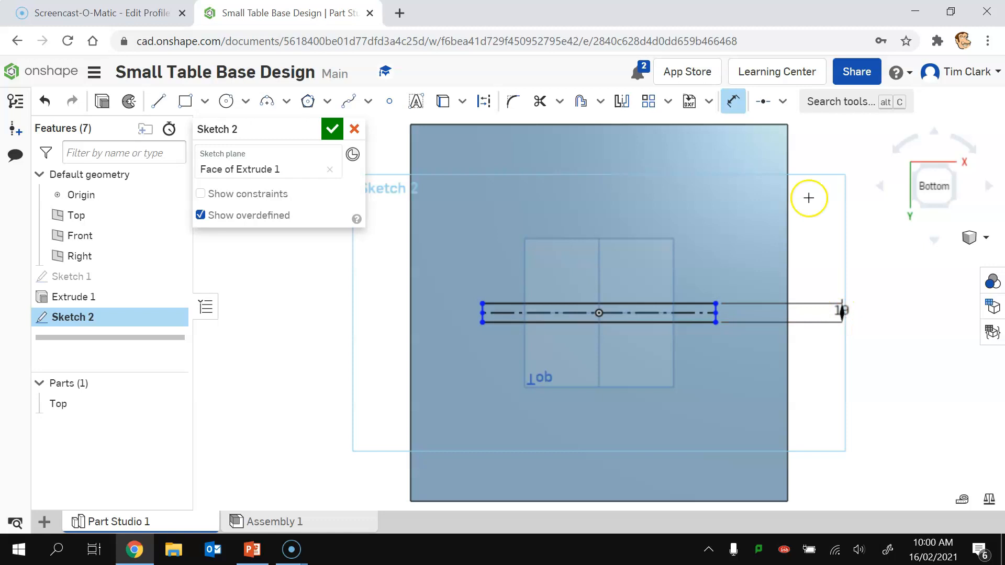
left_click(655, 304)
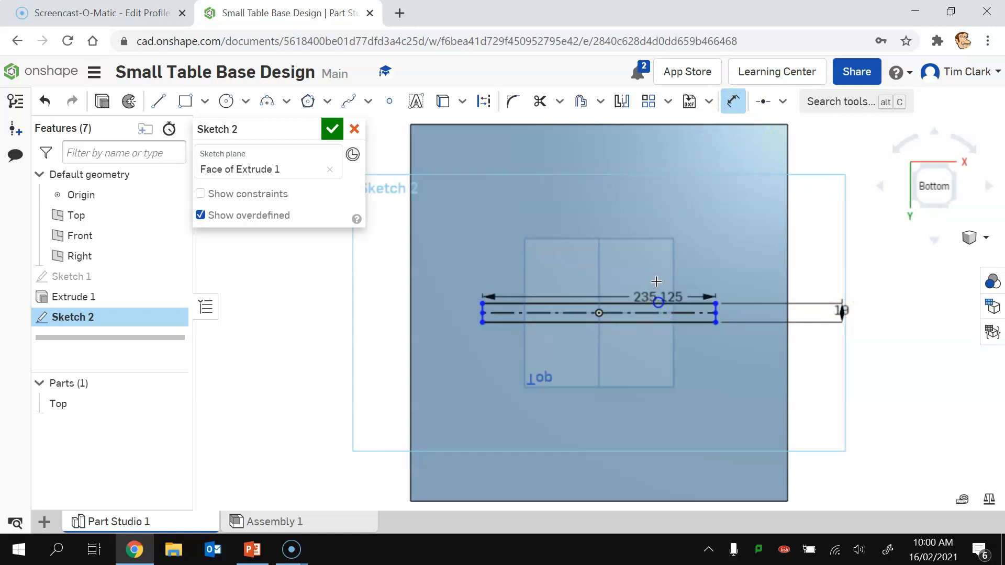
left_click(647, 195)
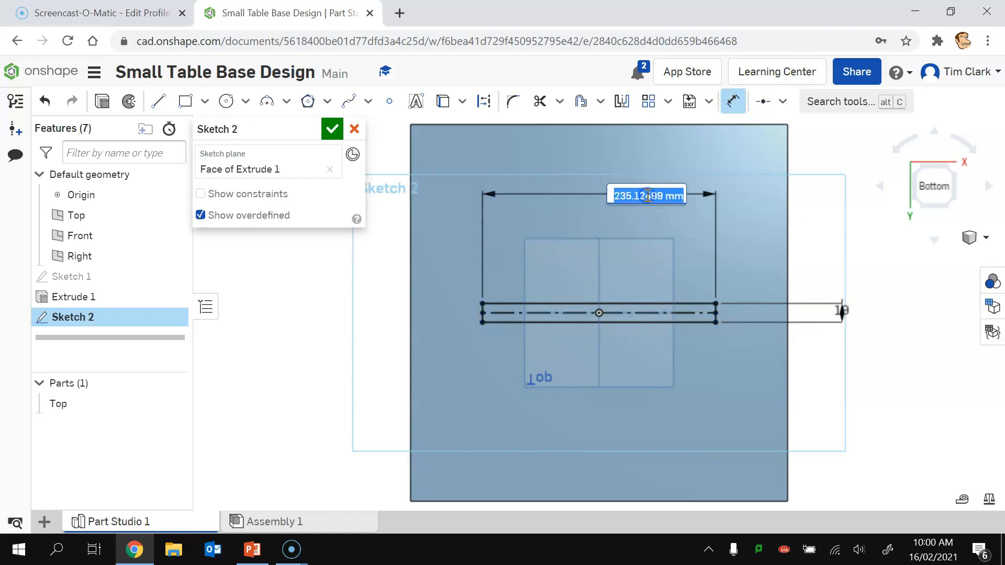
type("200")
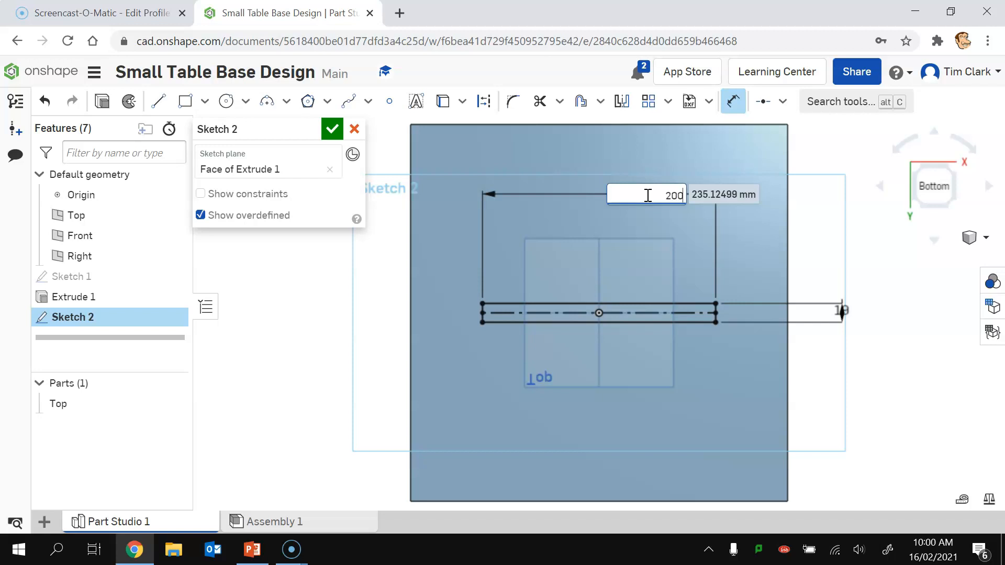
key("Return")
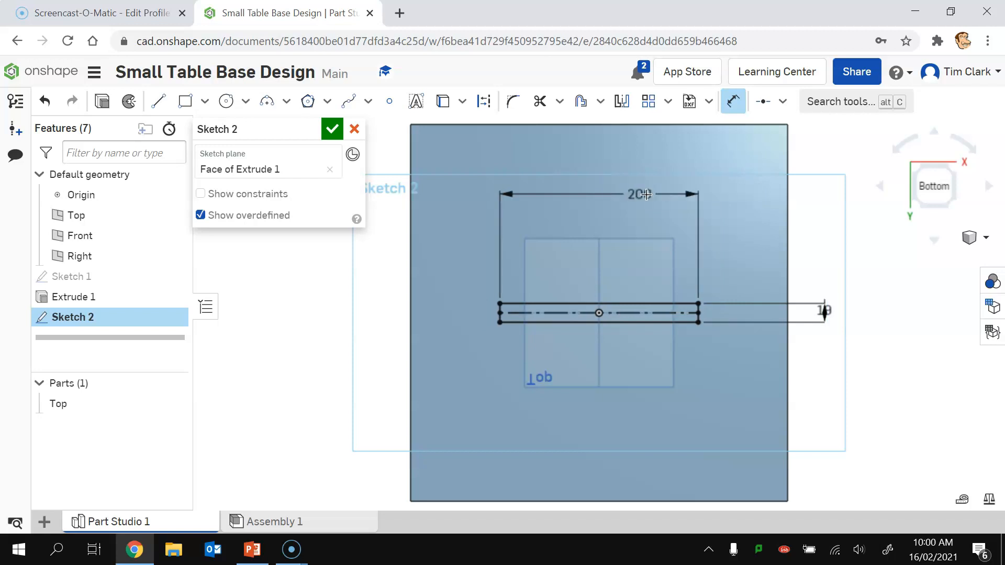
left_click(330, 130)
left_click(913, 207)
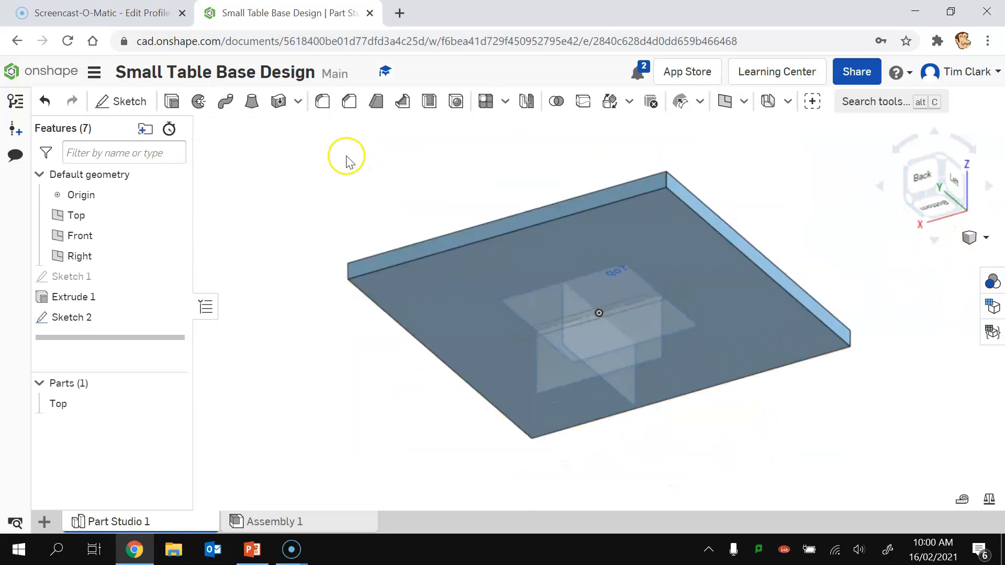
Step: Extrude the 200 by 19 mm rectangle 80 mm deep as a new part
left_click(172, 101)
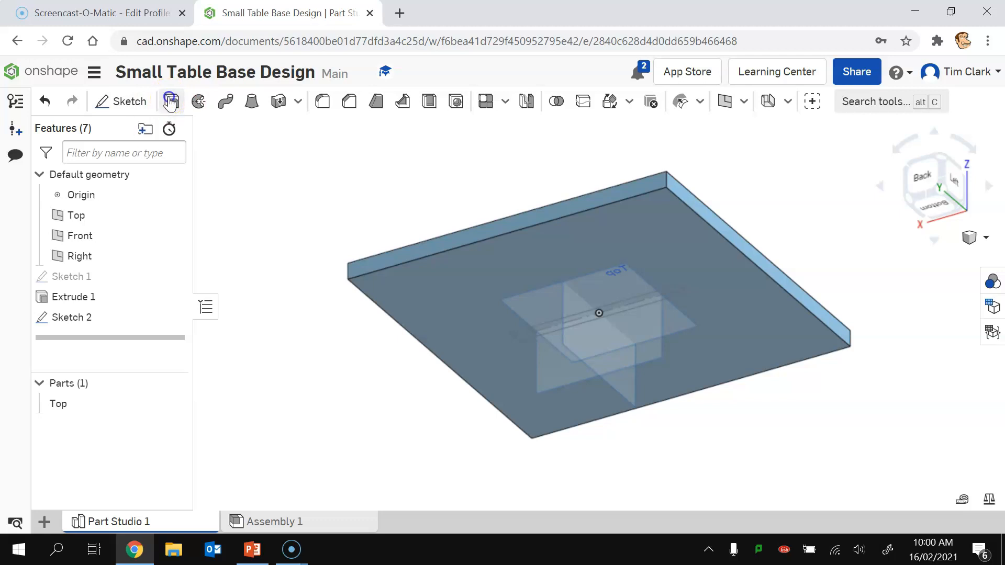
left_click(646, 305)
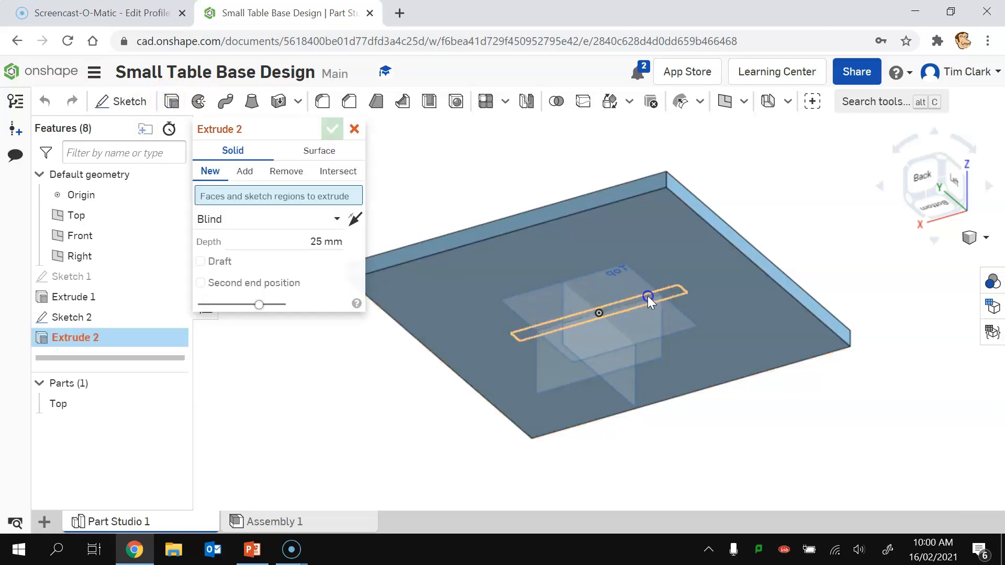
left_click(310, 253)
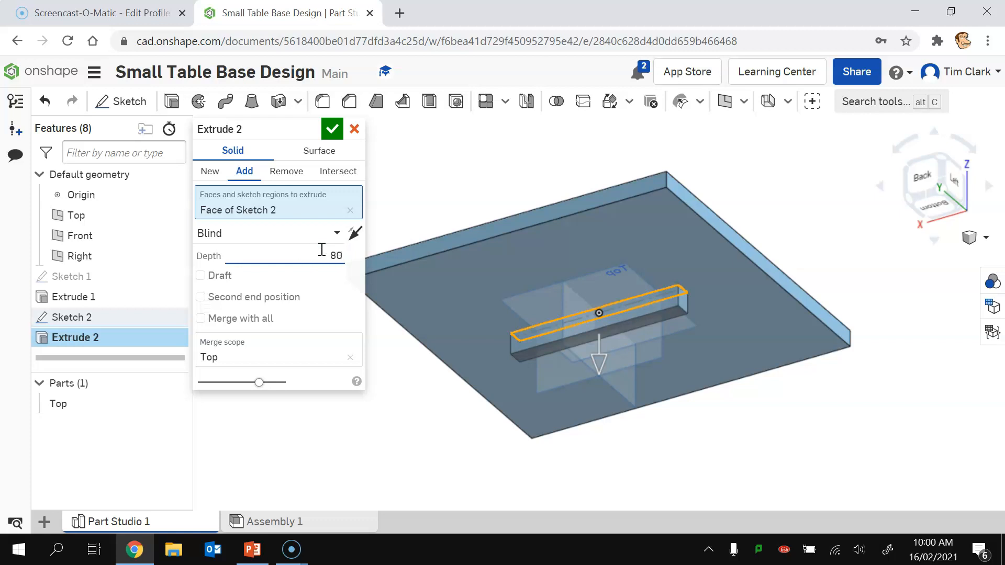
left_click(210, 176)
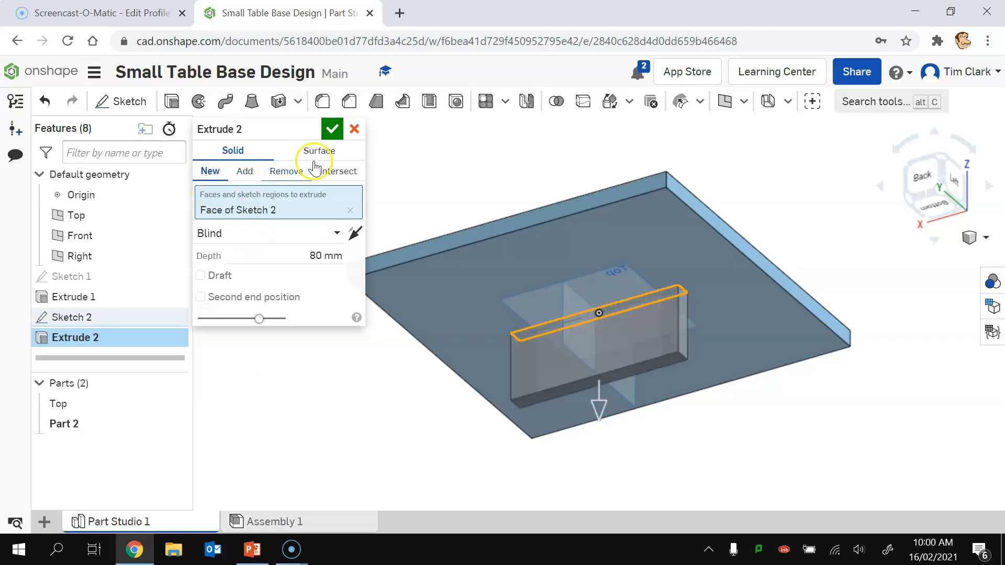
left_click(332, 128)
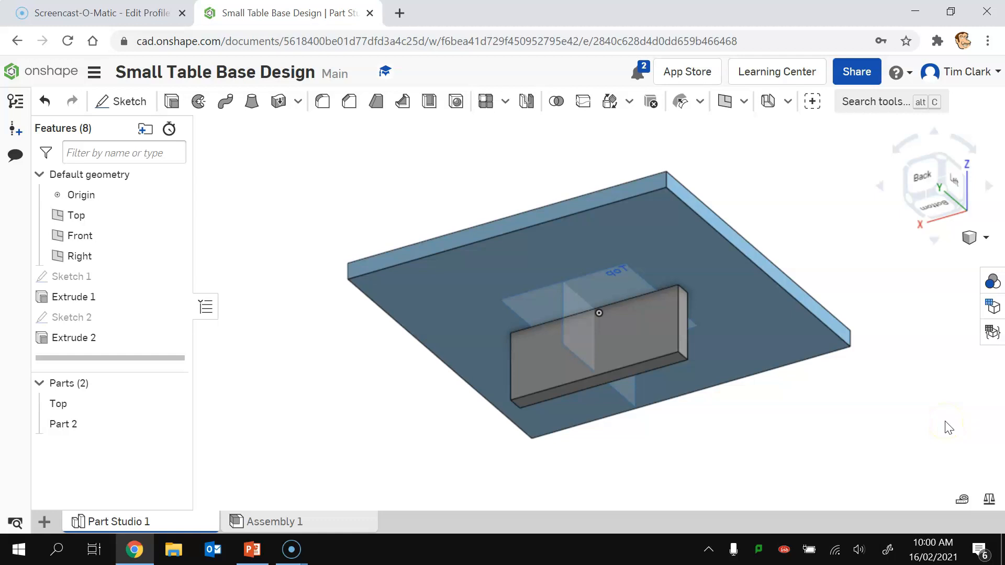
Step: Rename Part 2 to 'Cross Member' and begin a new sketch
right_click(66, 425)
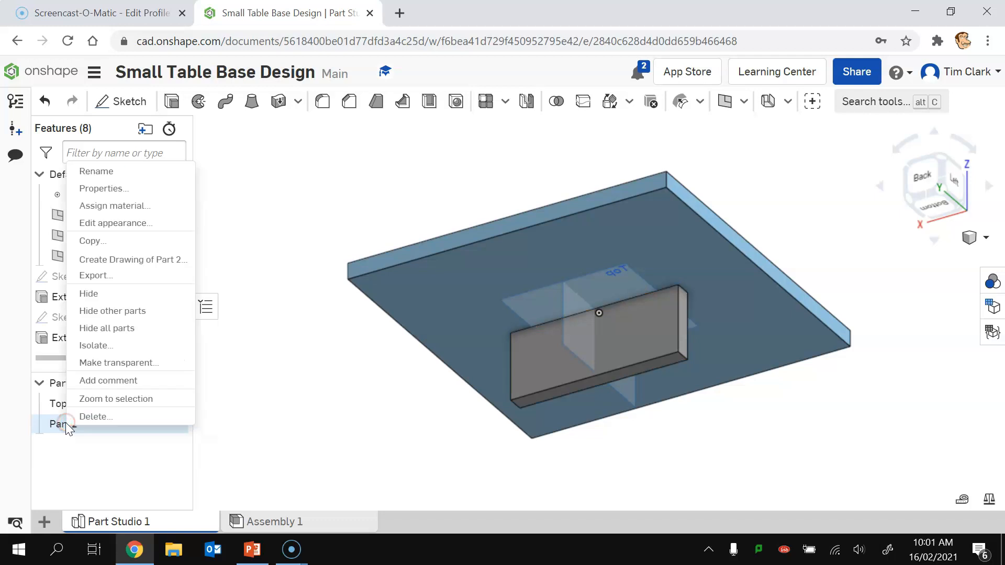
left_click(107, 172)
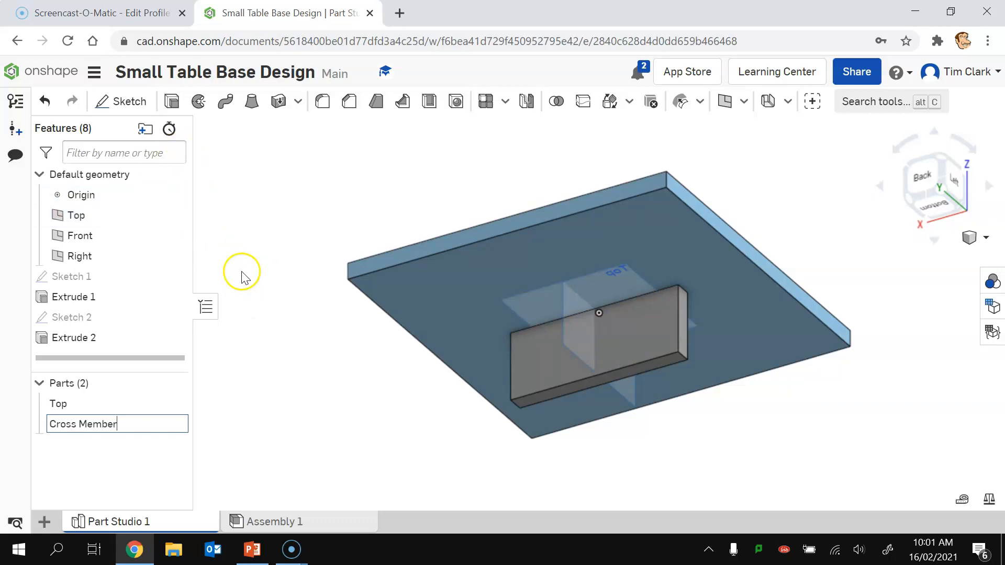
key("Return")
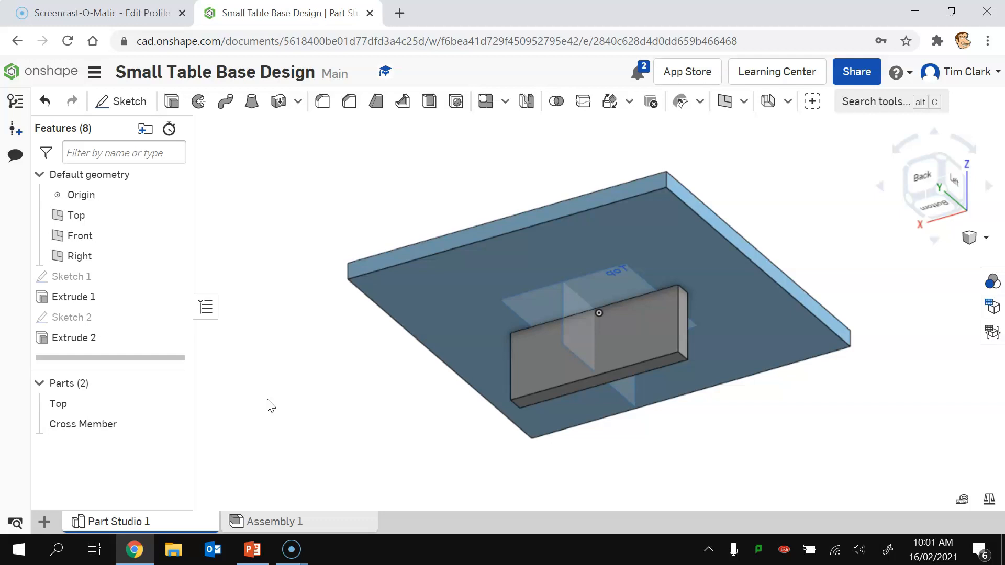
left_click(129, 100)
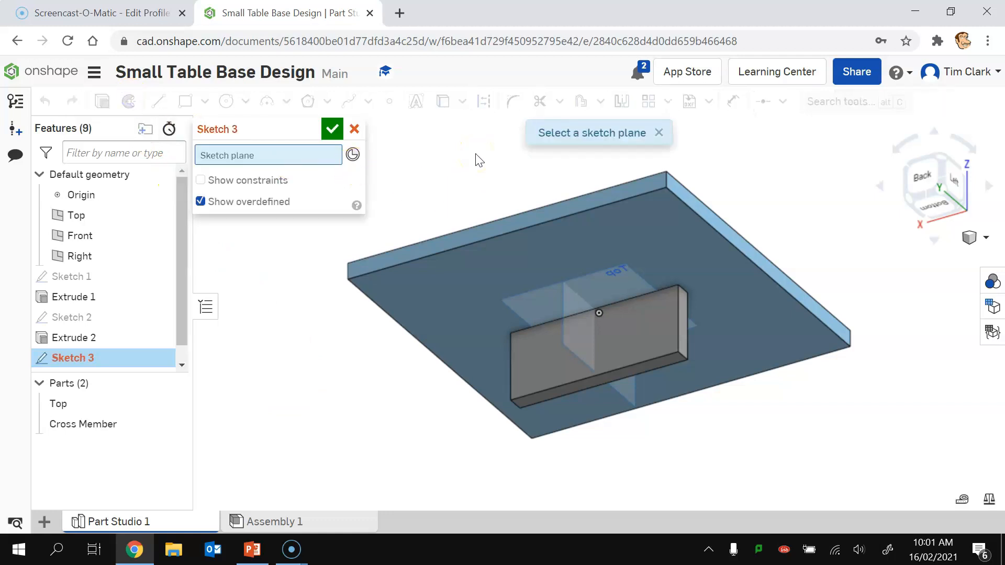
Step: On the tabletop's top face, draw a 380 mm circle centred on the origin
left_click(406, 287)
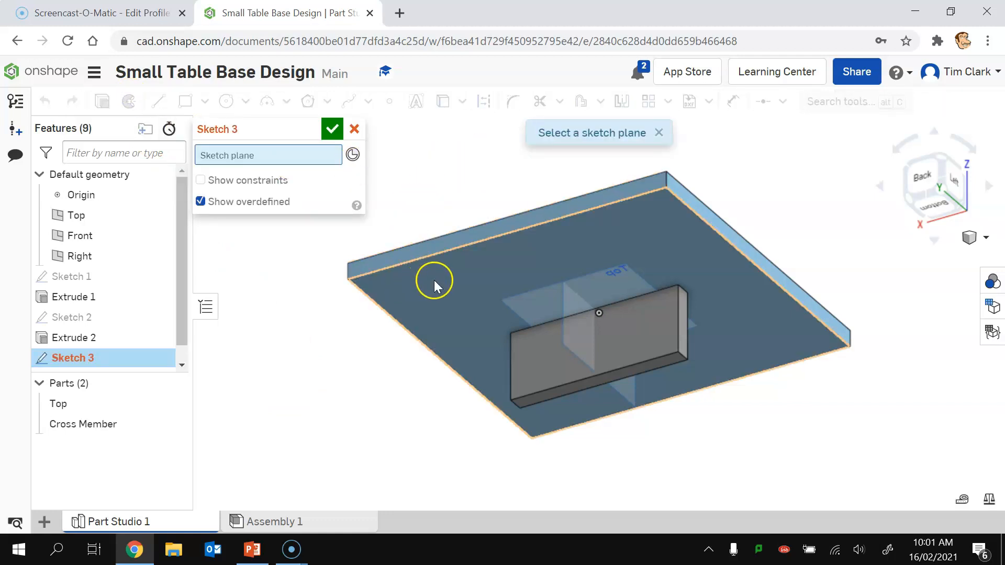
left_click(403, 280)
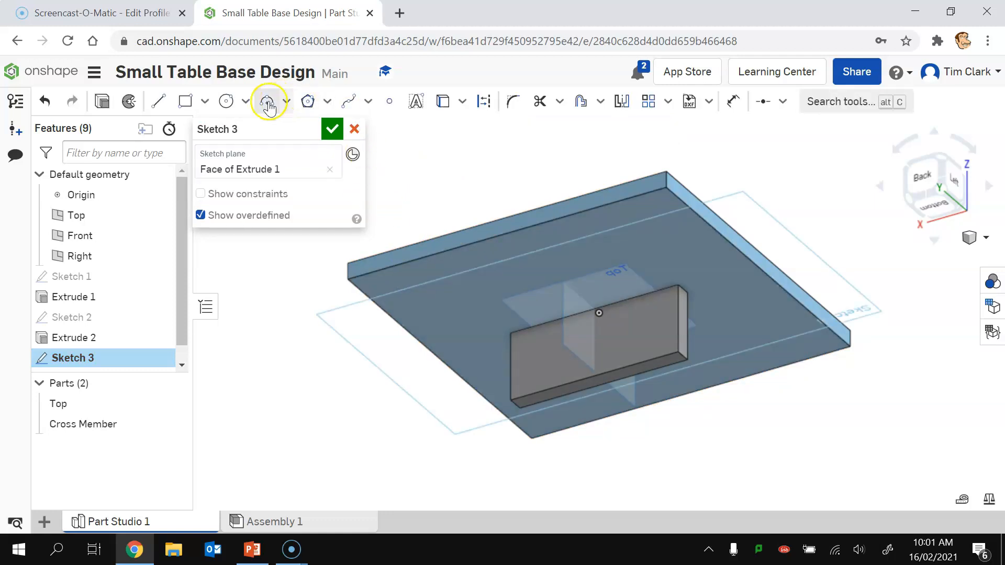
left_click(226, 101)
left_click(929, 201)
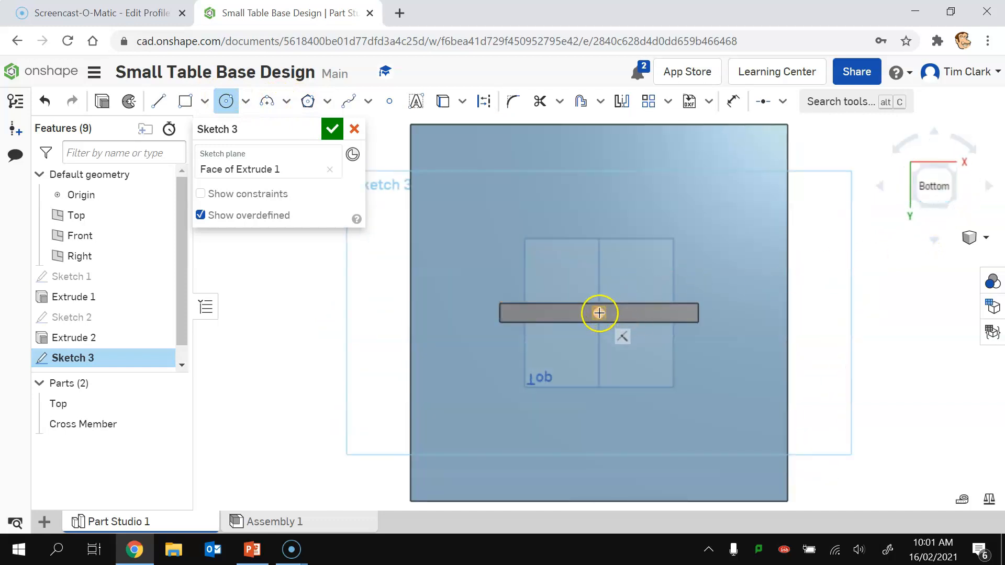
left_click(598, 313)
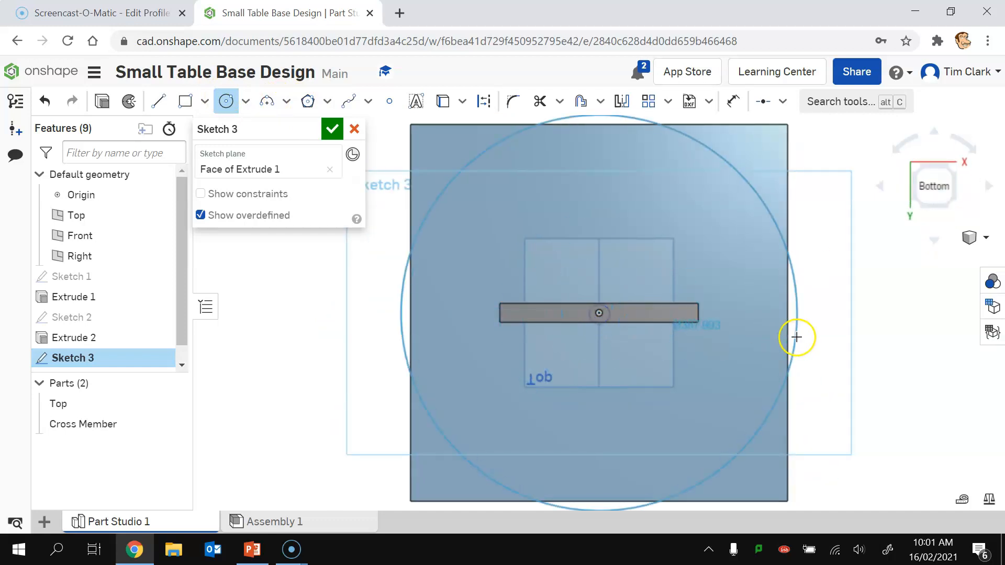
left_click(786, 313)
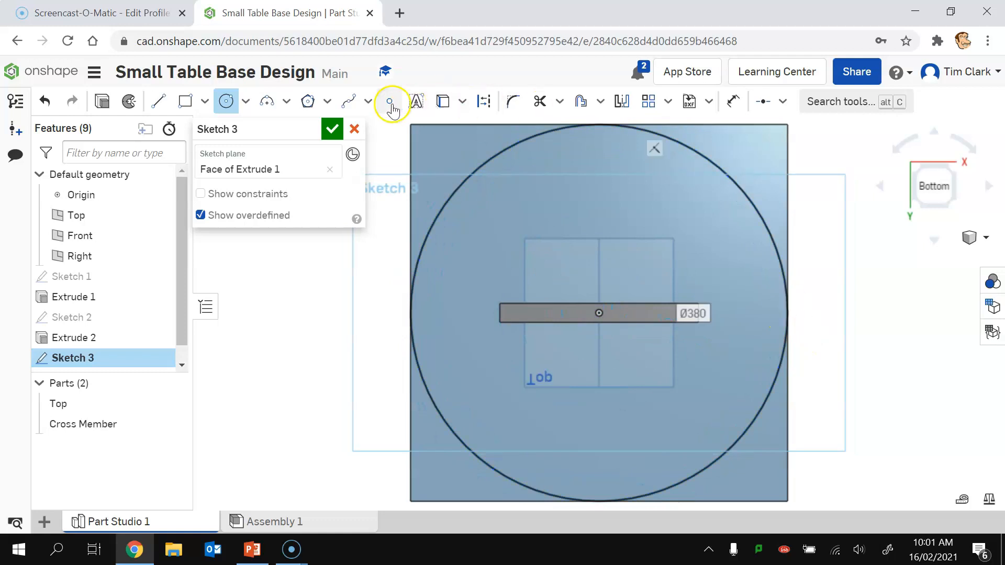
left_click(485, 101)
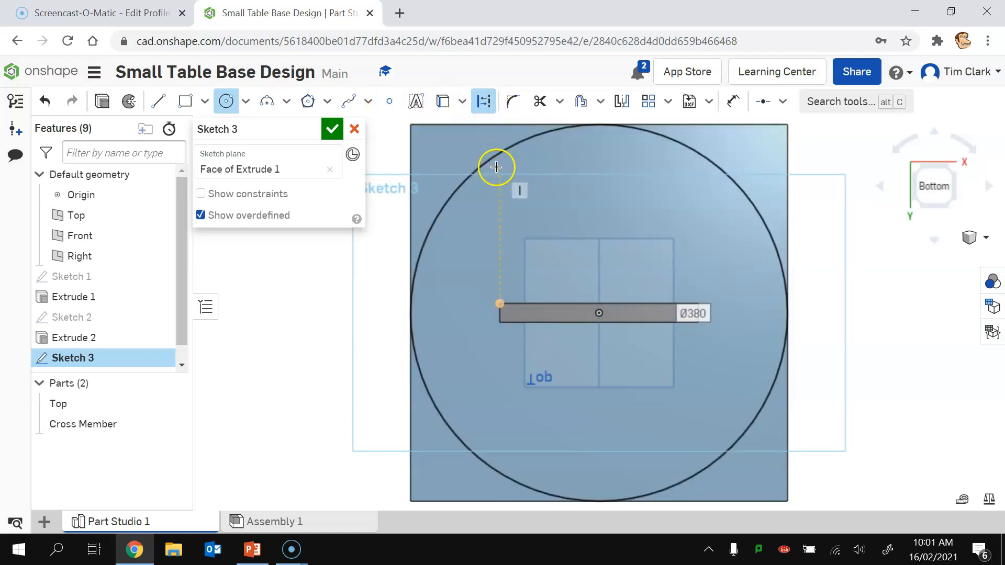
left_click(484, 102)
key("Escape")
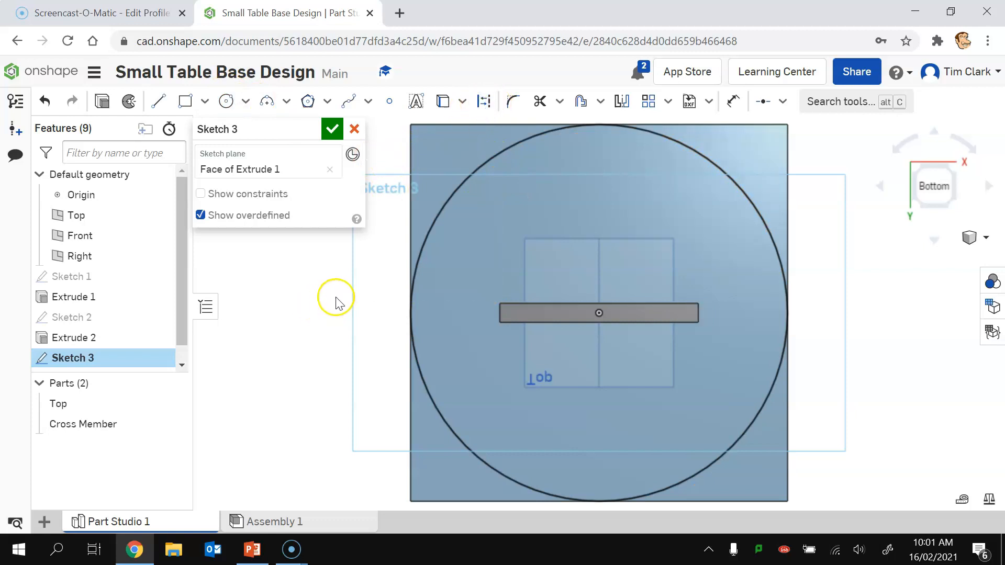
Step: Convert the circle to construction geometry and accept the sketch named 'Circle Pattern'
left_click(418, 240)
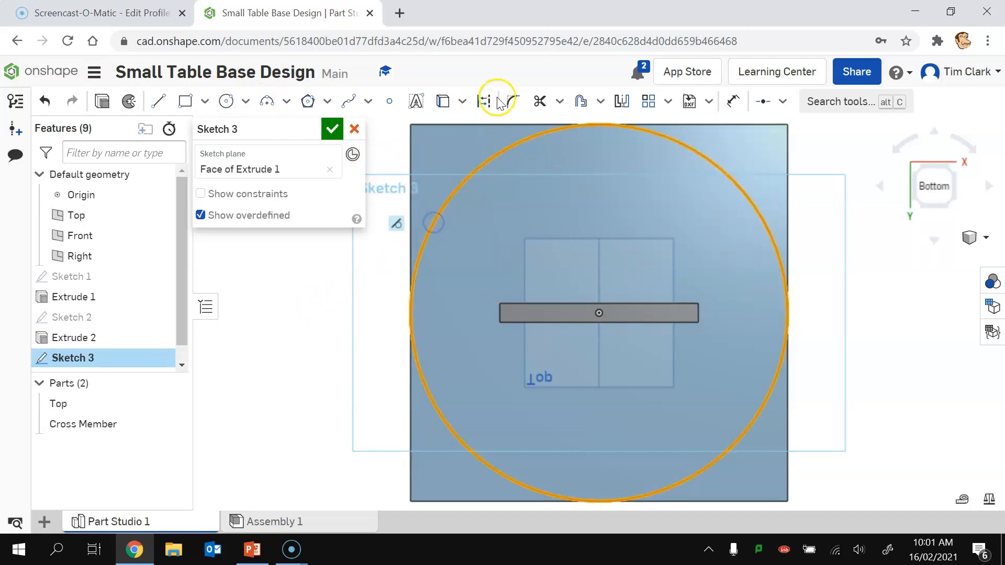
left_click(480, 102)
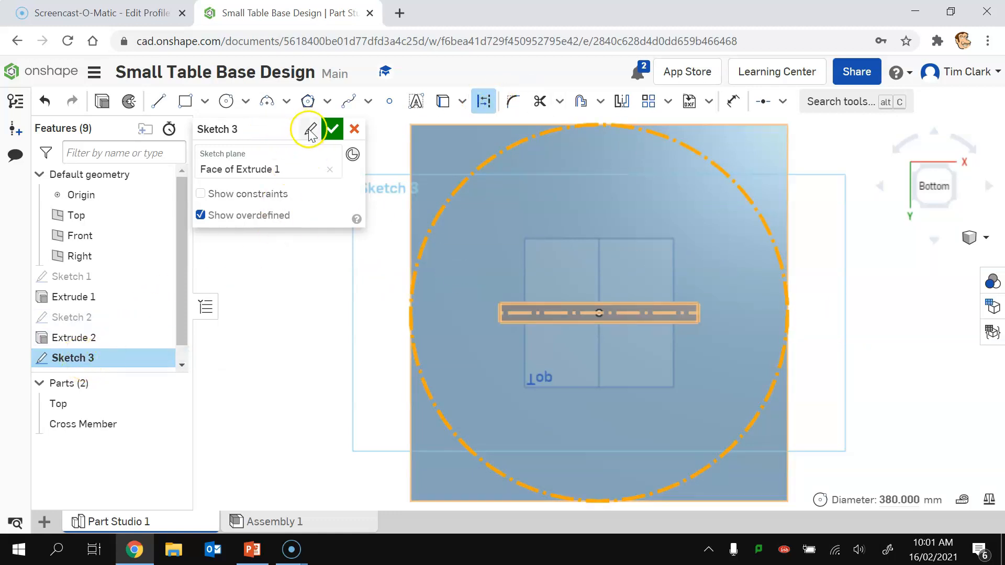
left_click(310, 129)
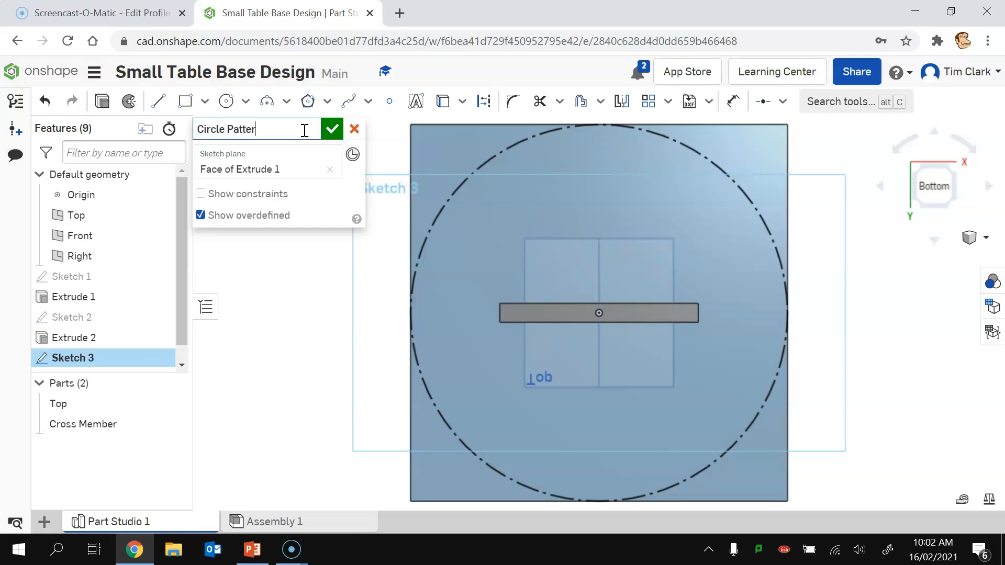
left_click(338, 129)
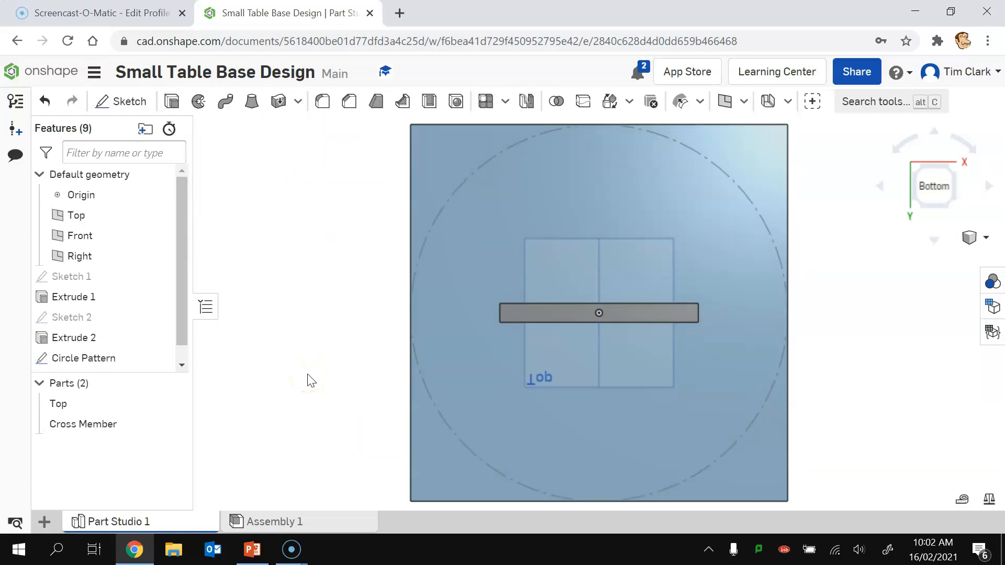
Step: Circularly pattern the Cross Member about the construction circle with 2 instances
left_click(505, 103)
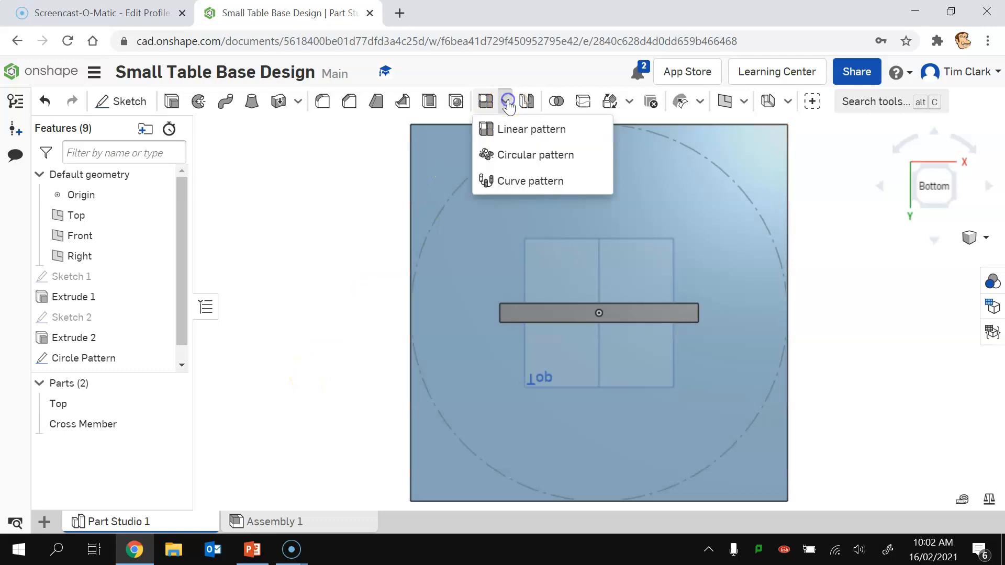
left_click(507, 152)
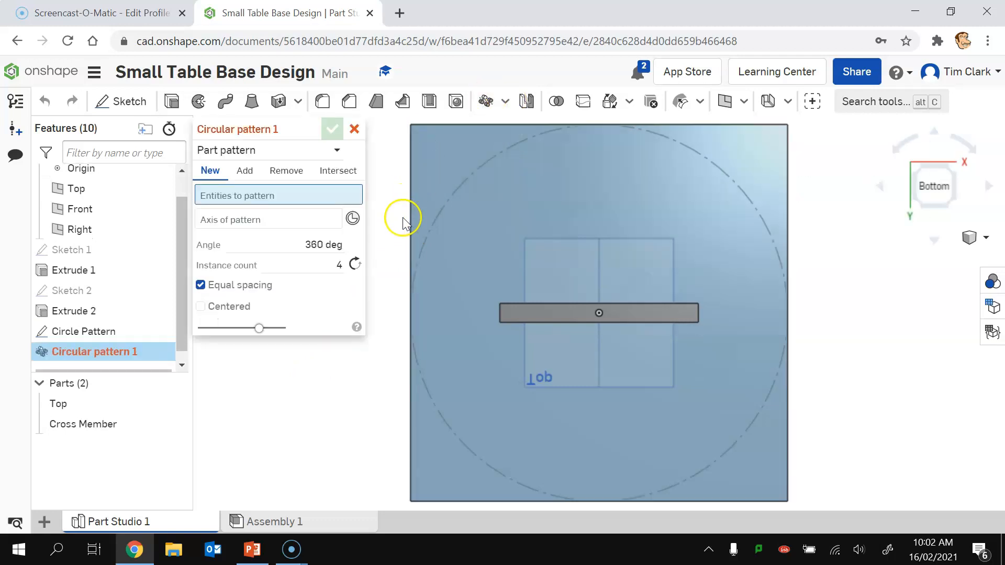
left_click(532, 313)
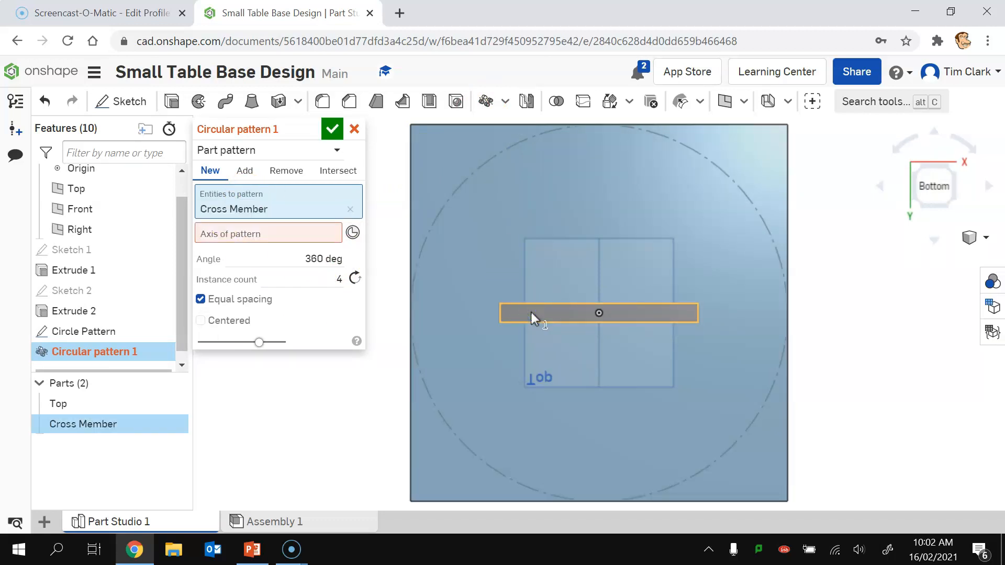
left_click(563, 310)
left_click(241, 232)
left_click(228, 234)
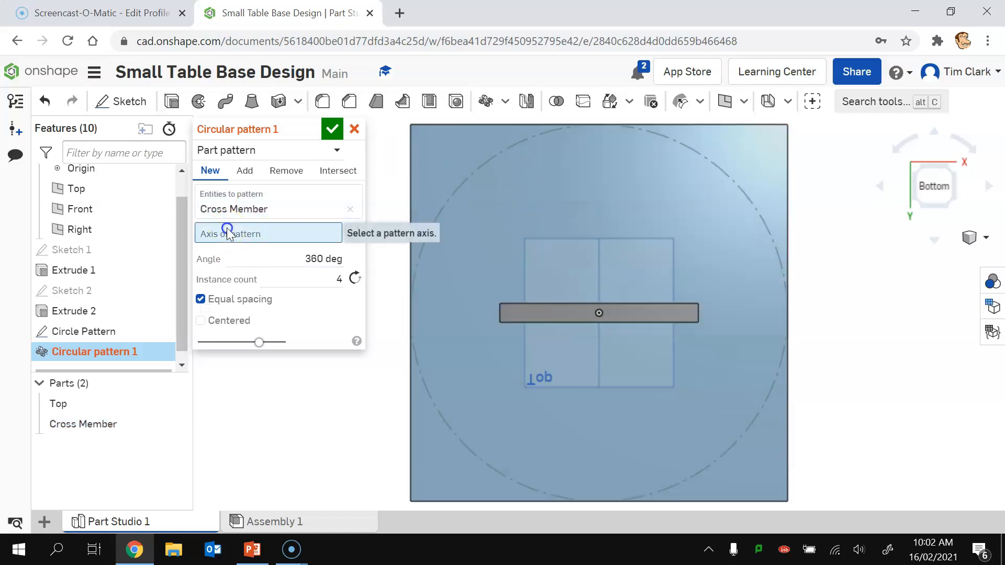
left_click(442, 177)
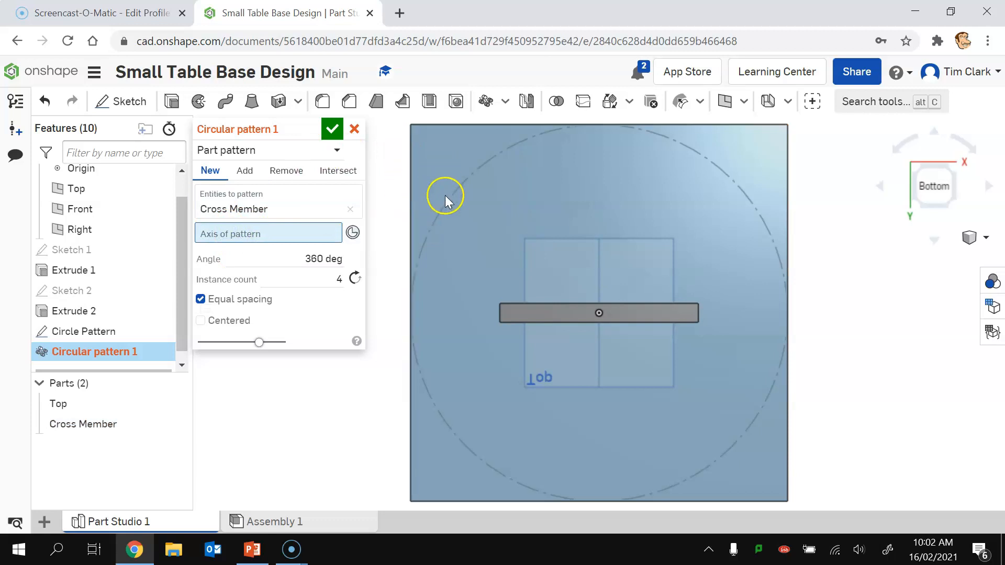
left_click(451, 198)
left_click(340, 291)
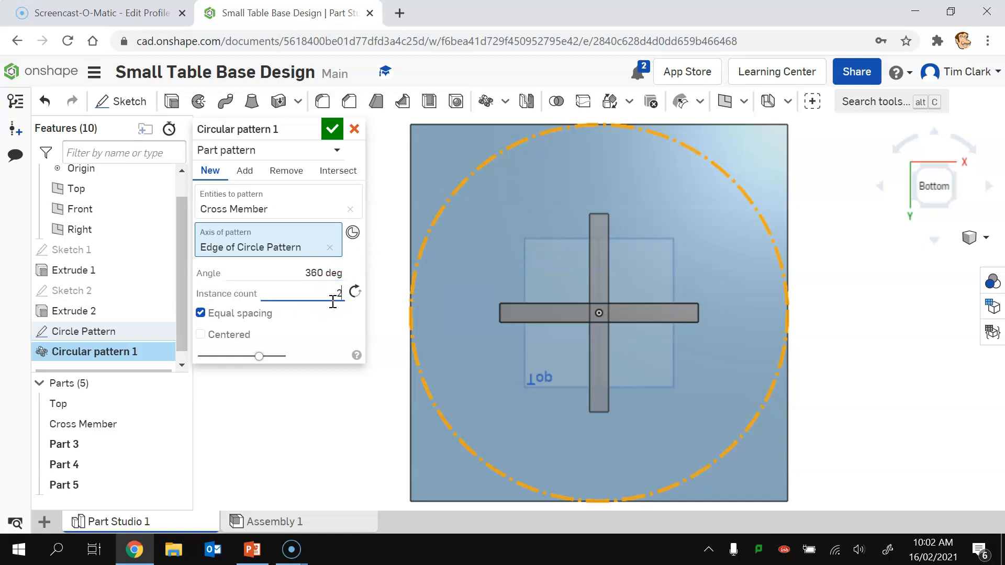
left_click(332, 130)
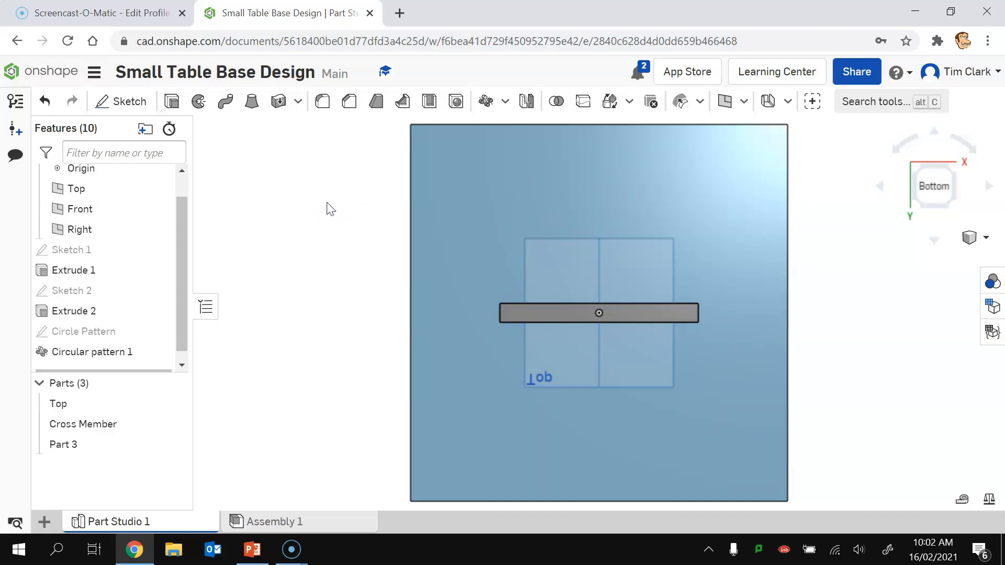
Step: Edit the circular pattern's angle to 90 deg so the copy crosses the original
double_click(72, 352)
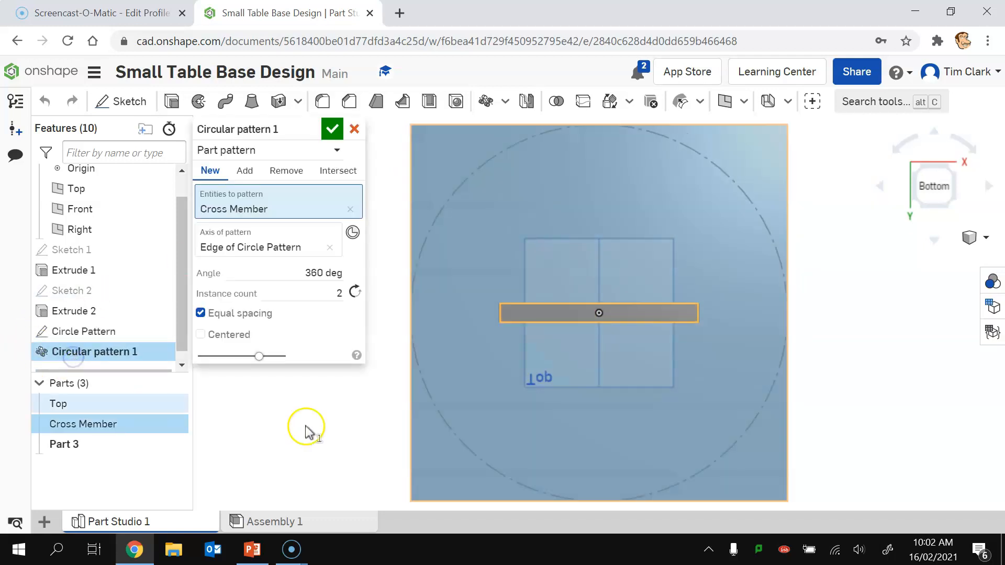
left_click(304, 271)
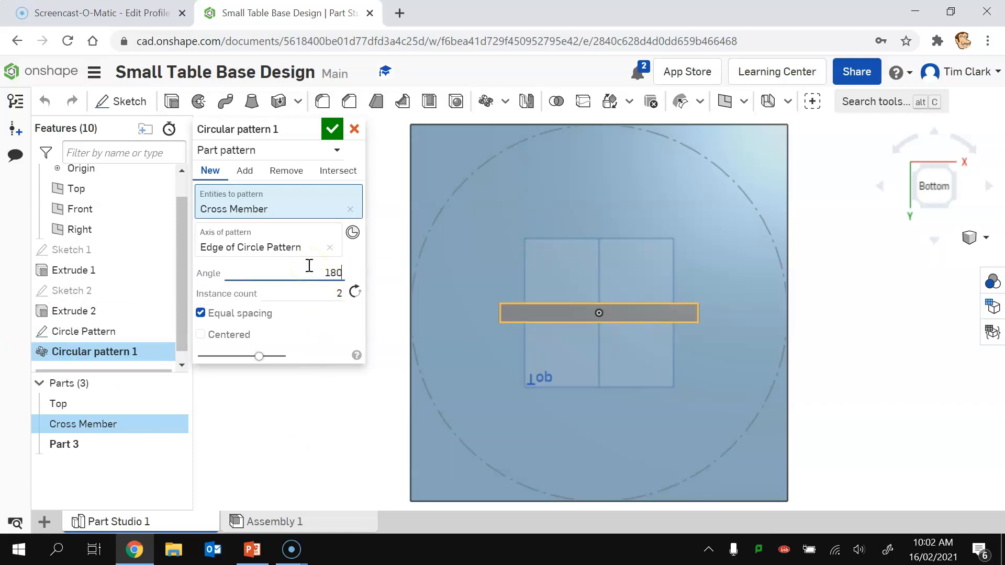
left_click(285, 293)
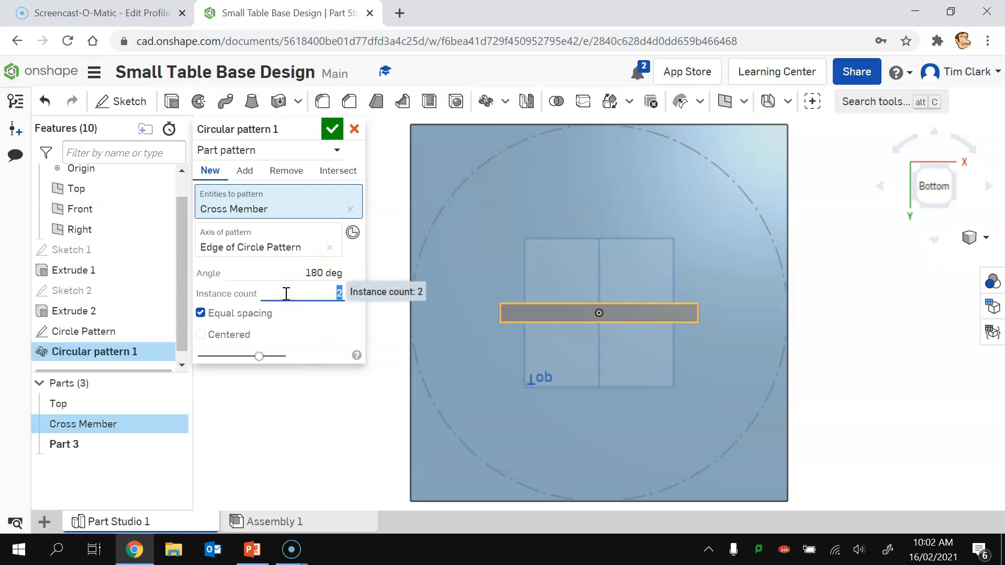
left_click(323, 339)
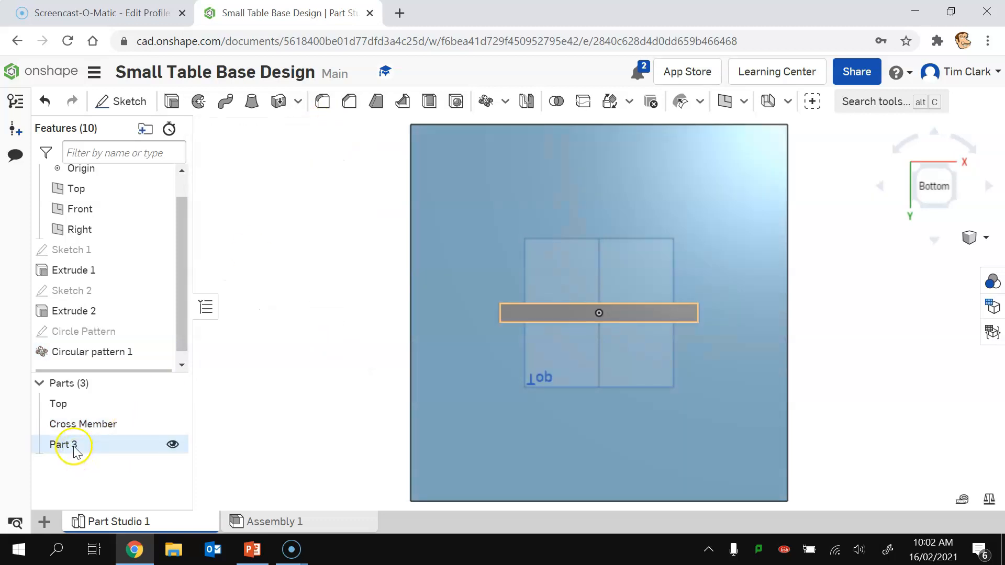
double_click(64, 353)
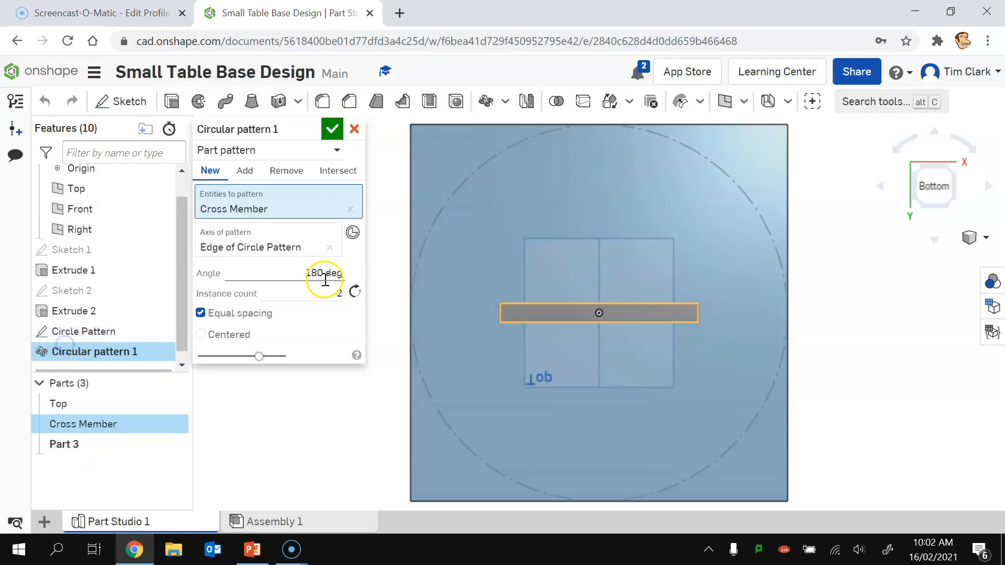
left_click(310, 269)
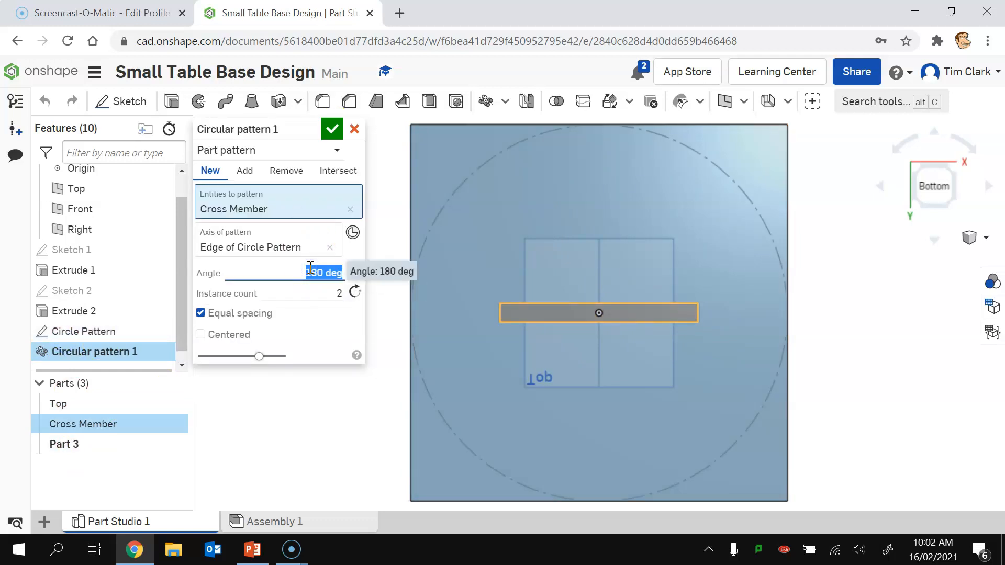
key("Return")
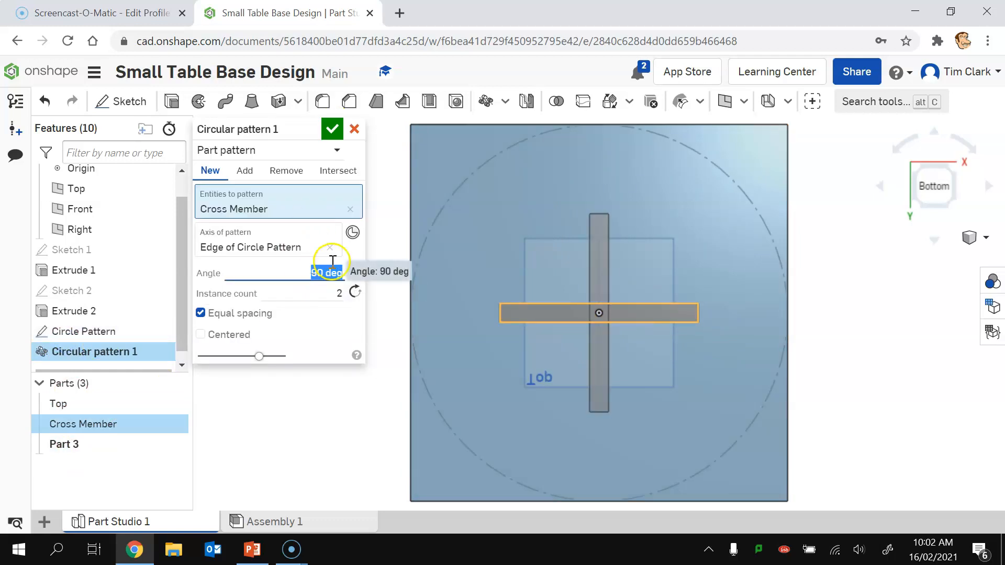
left_click(332, 130)
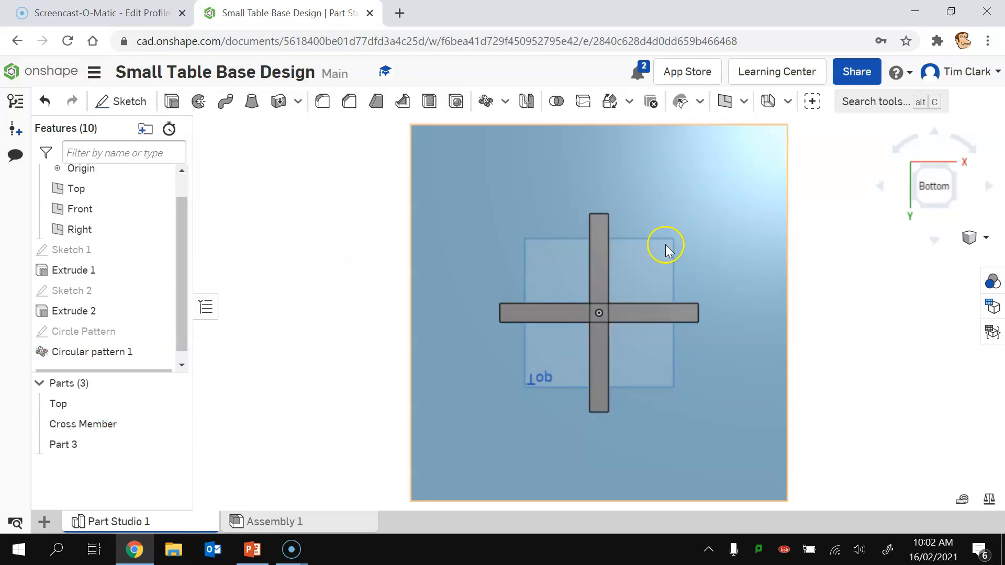
left_click(922, 210)
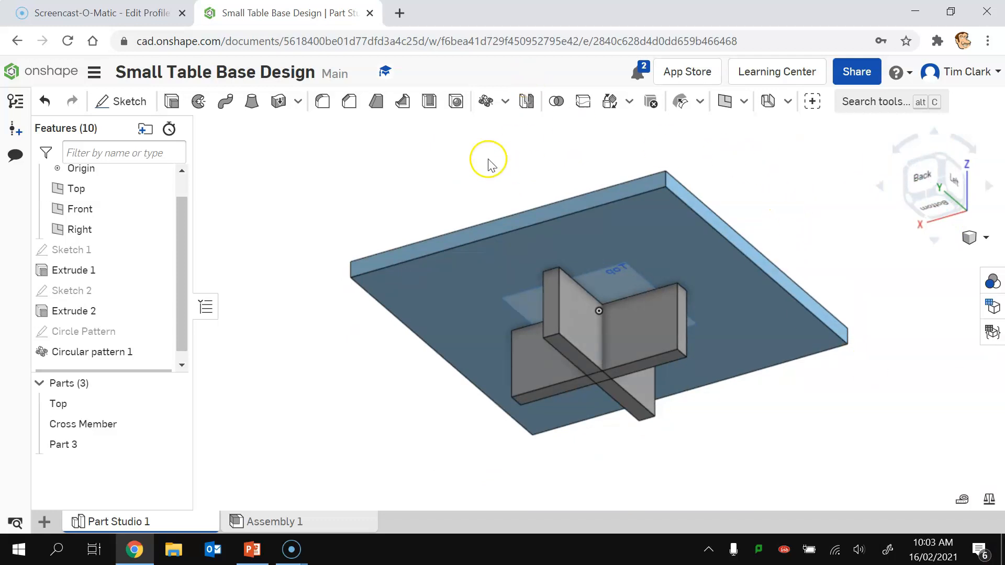
Step: Hide Part 3 and the Top plate, leaving only the Cross Member visible, and start a new sketch
left_click(173, 443)
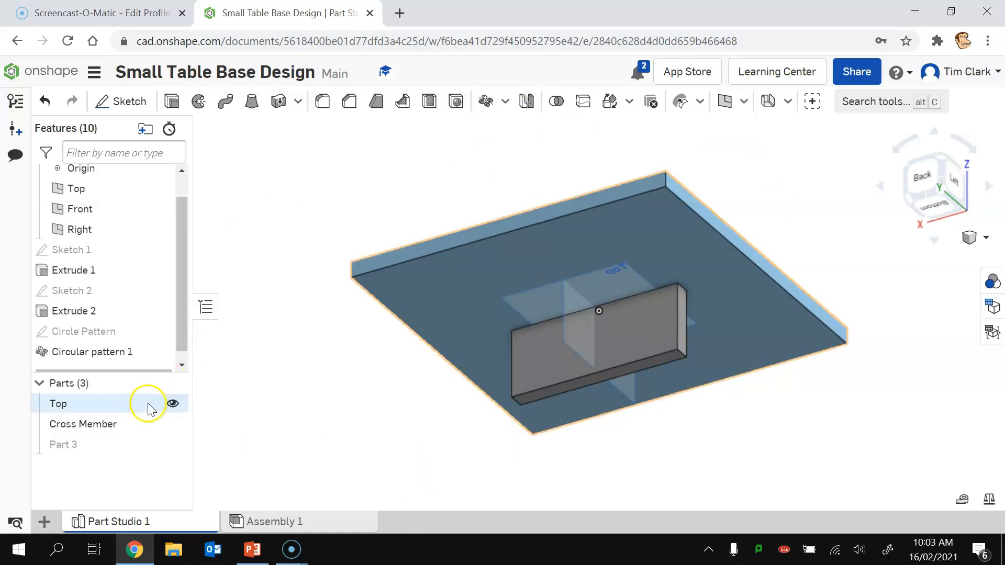
left_click(172, 403)
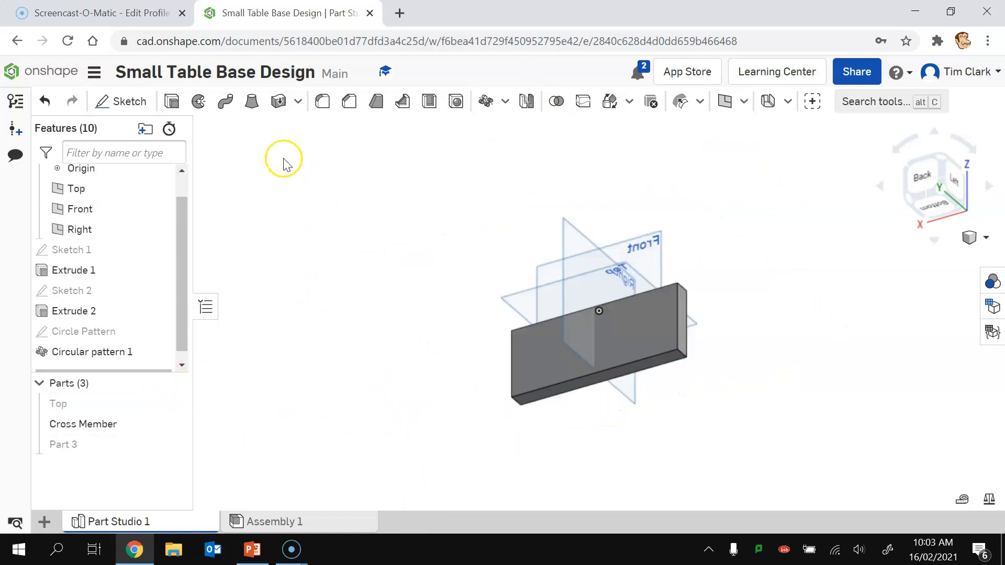
left_click(132, 102)
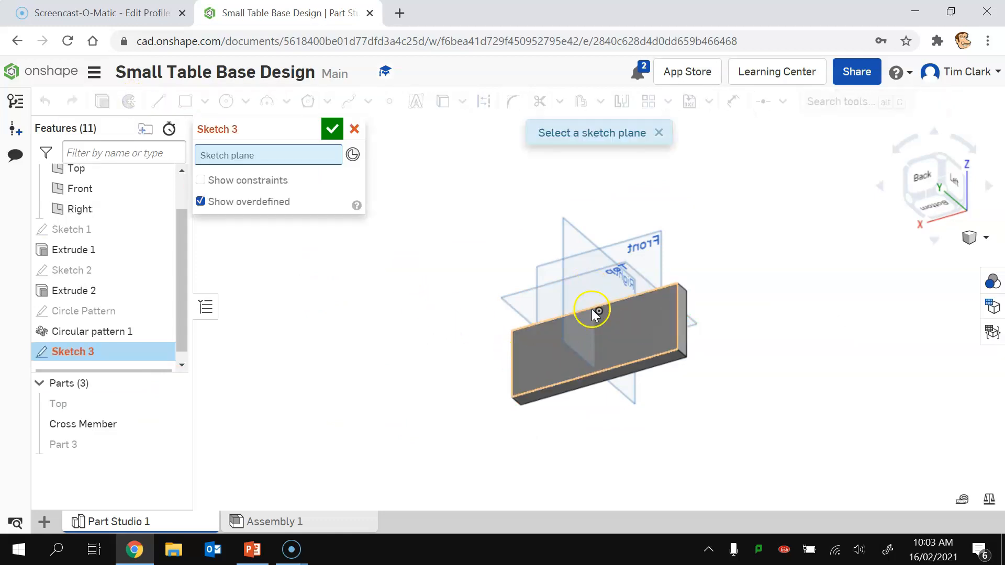
Step: On the Cross Member's back face, draw a rectangle down from its top edge
left_click(532, 357)
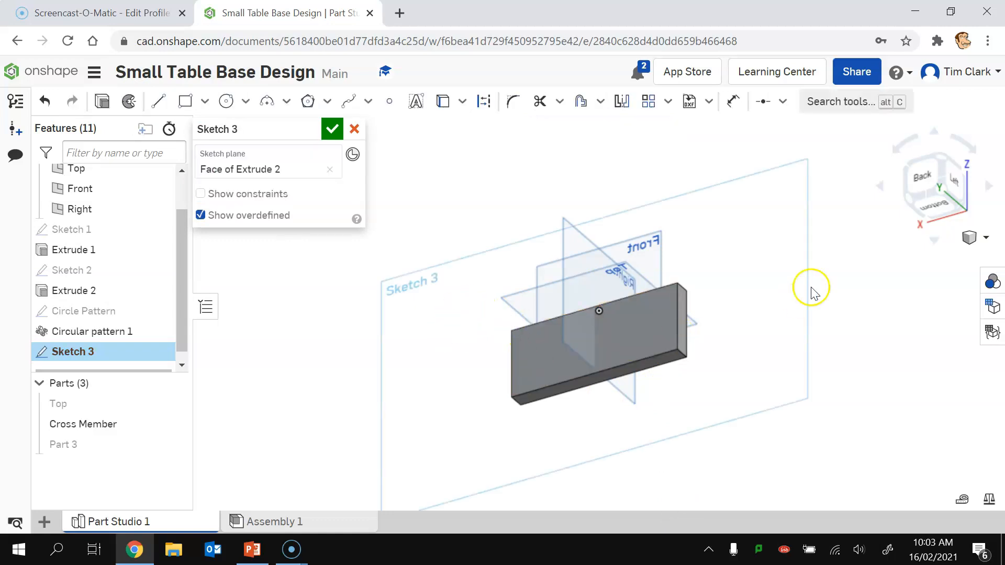
left_click(920, 186)
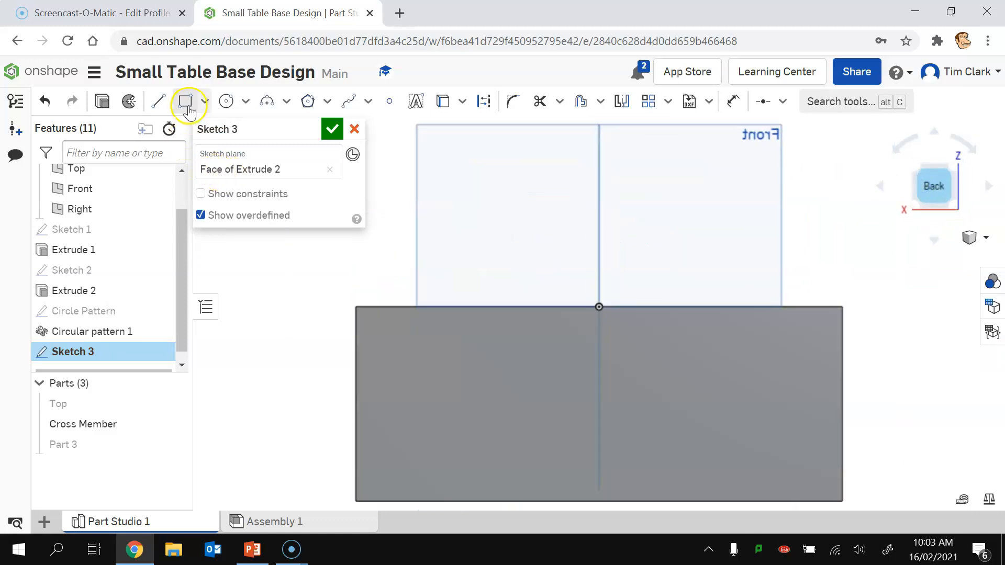
left_click(186, 102)
left_click(415, 306)
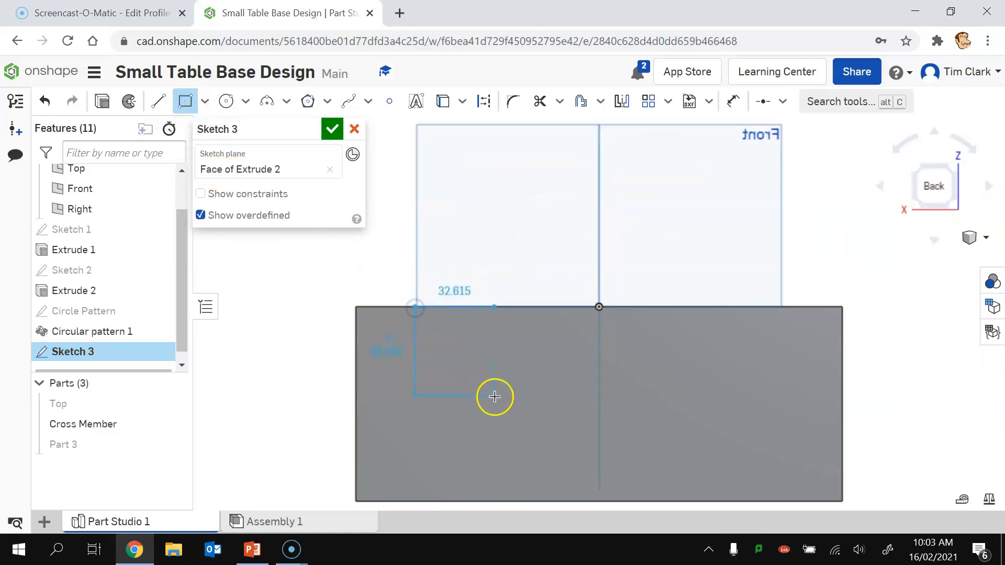
left_click(467, 406)
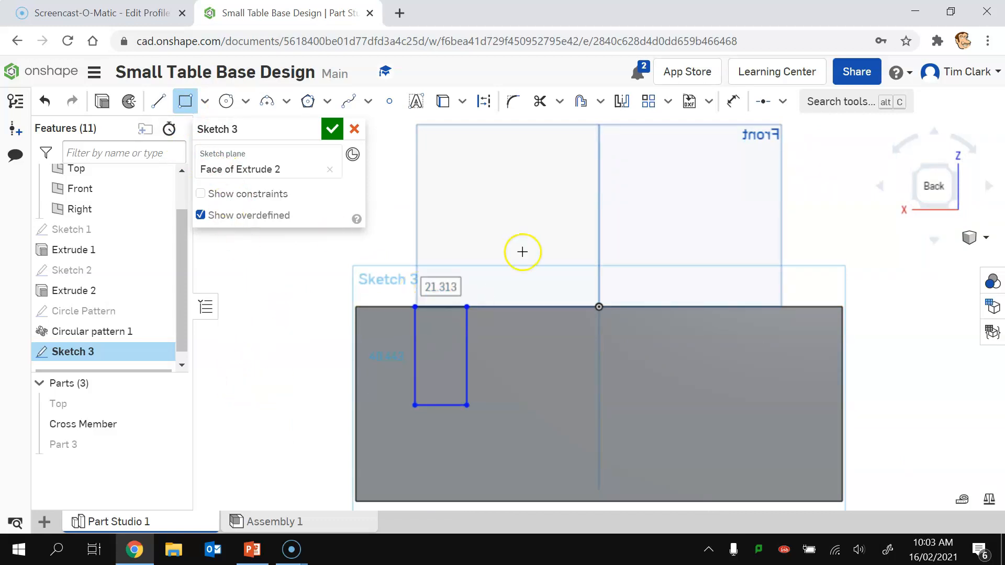
Step: Add a vertical construction line from the rectangle's bottom to the part's bottom midpoint
left_click(158, 101)
left_click(482, 102)
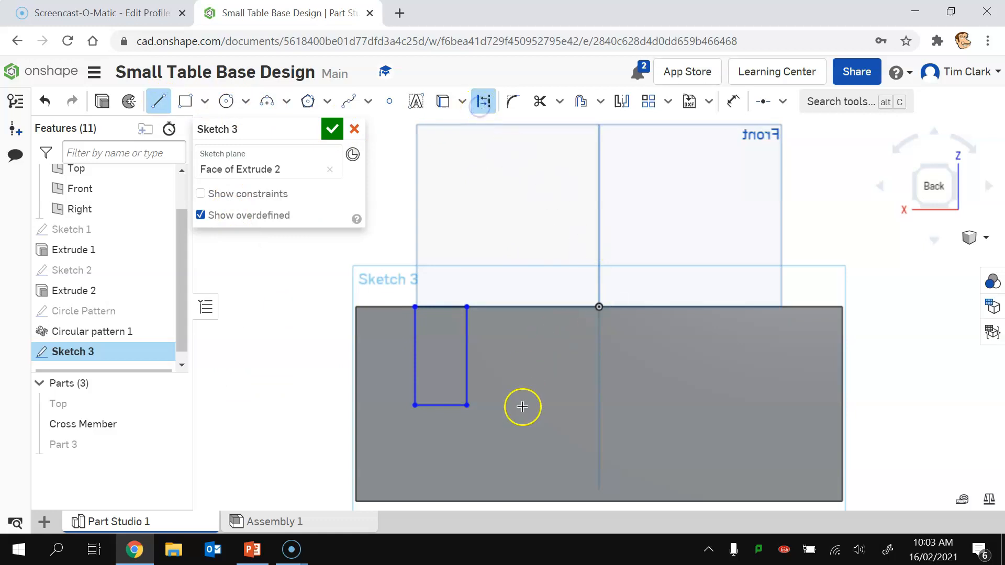
left_click(444, 406)
left_click(600, 499)
left_click(600, 500)
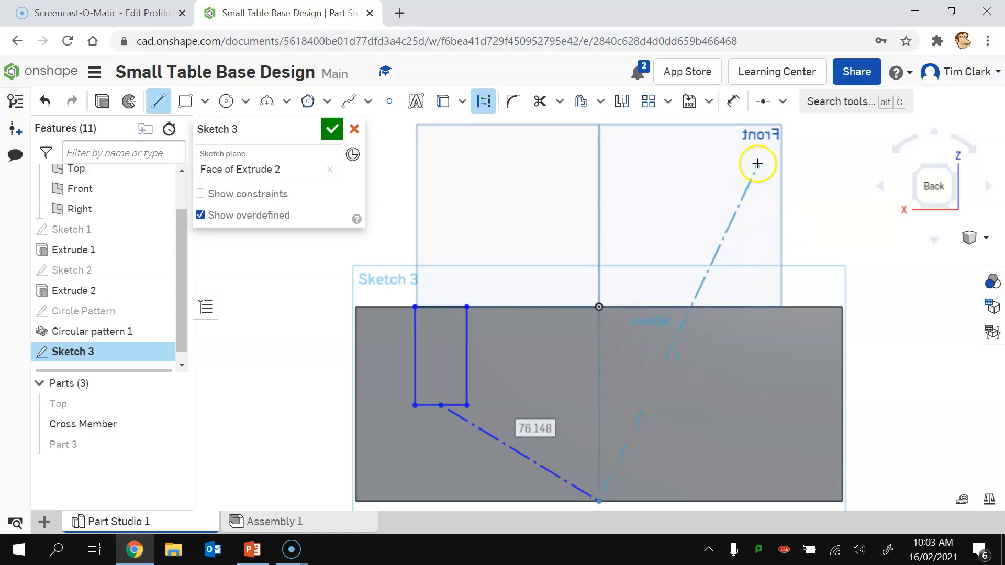
left_click(784, 102)
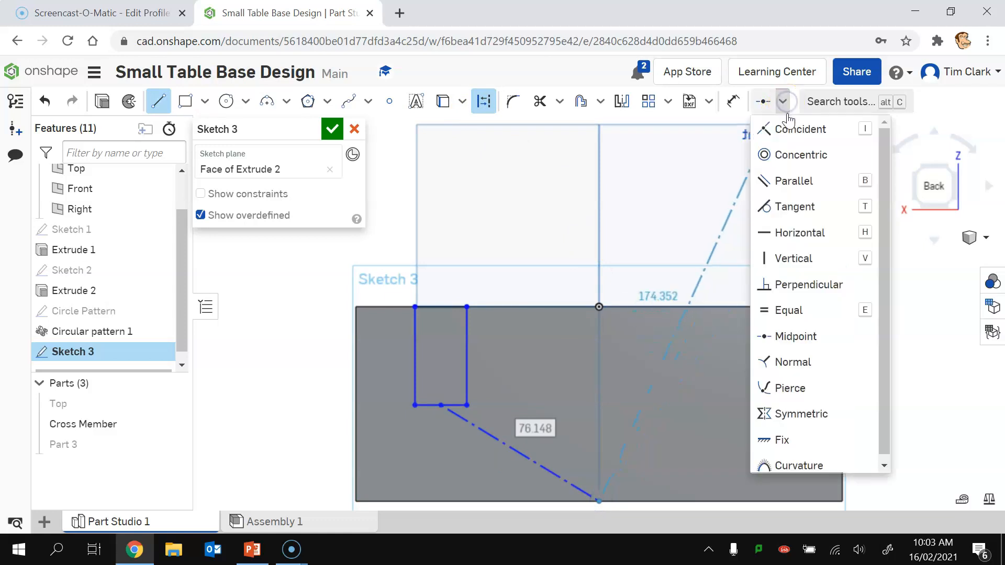
left_click(792, 259)
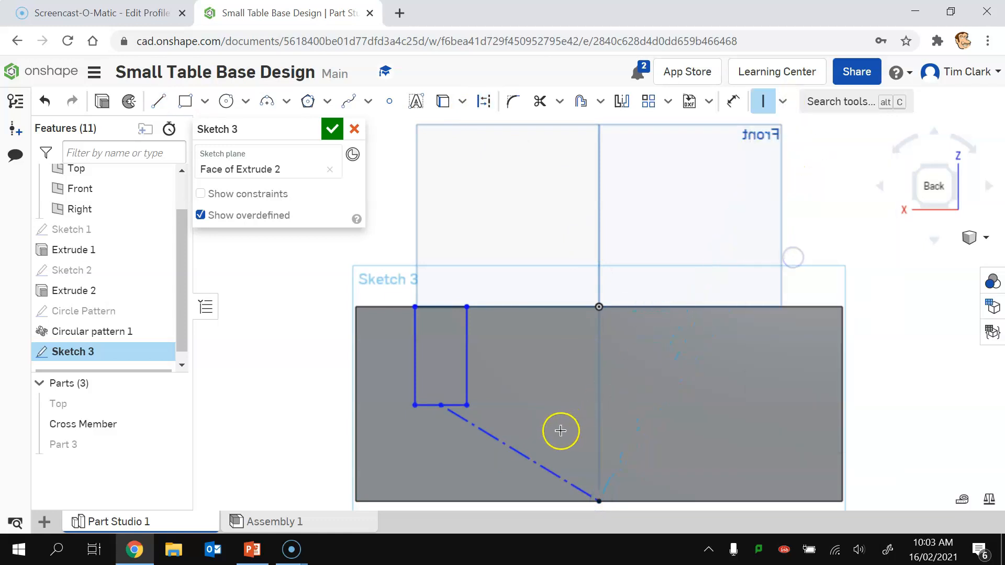
left_click(523, 461)
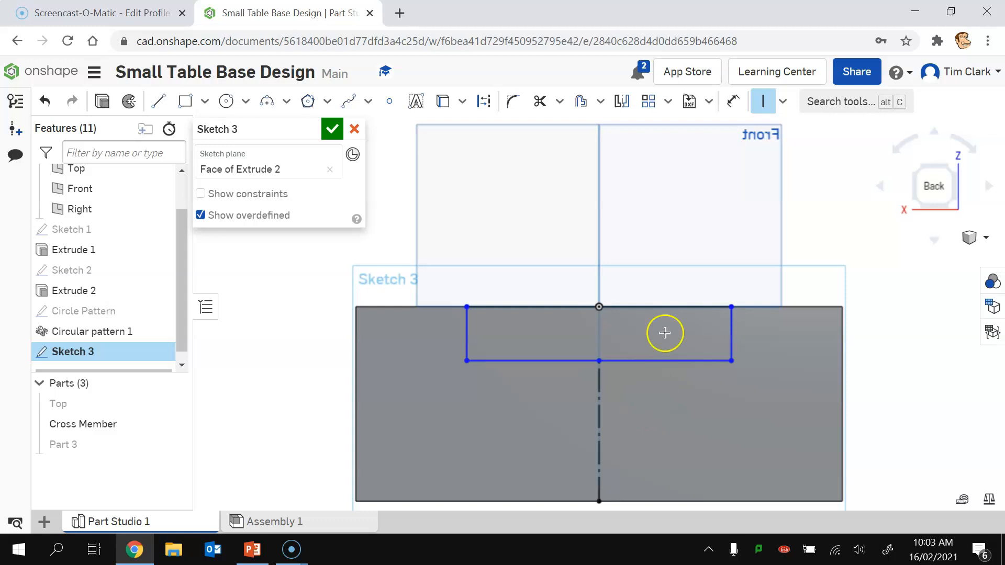
Step: Add a horizontal construction line from the rectangle's corner
left_click(157, 102)
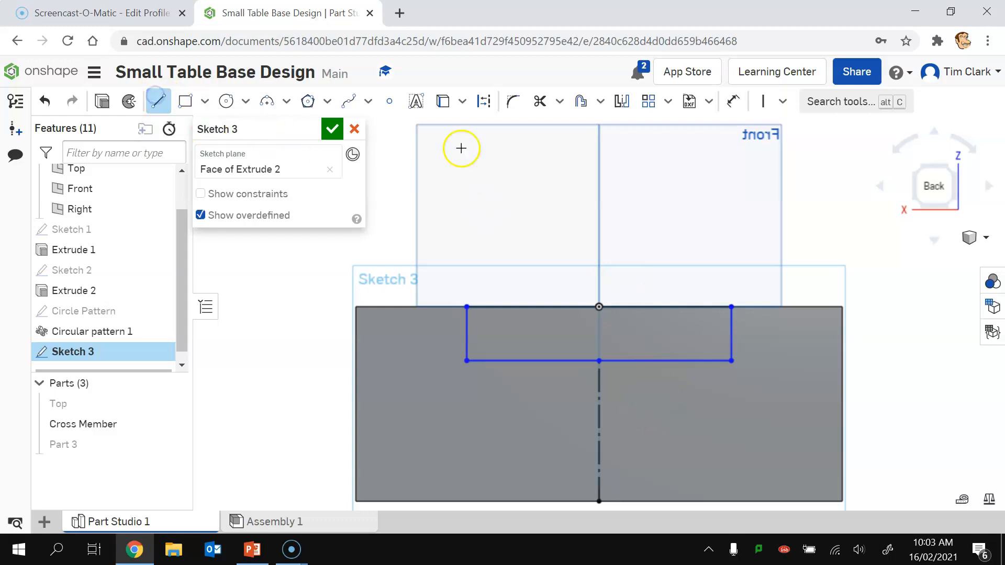
left_click(484, 101)
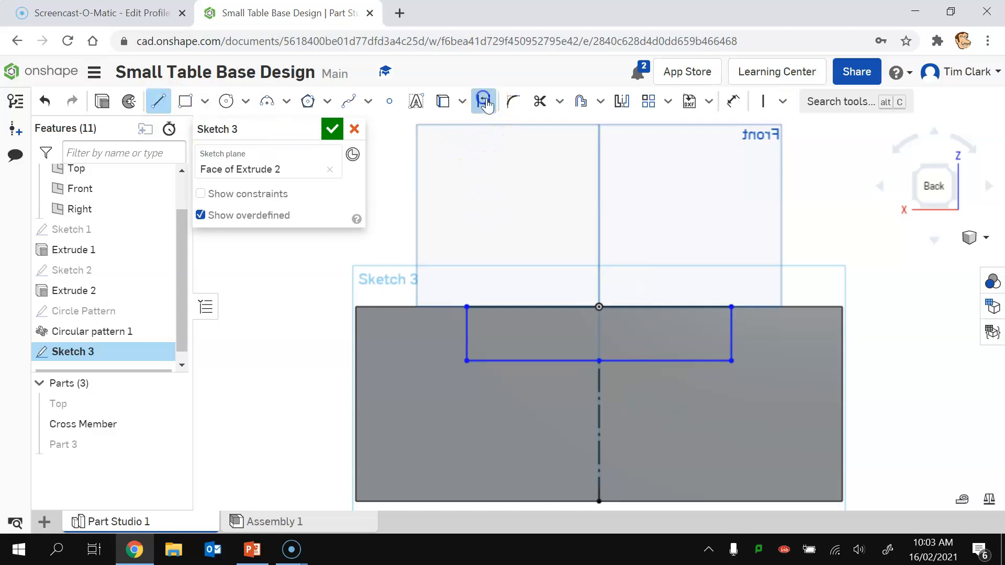
left_click(732, 361)
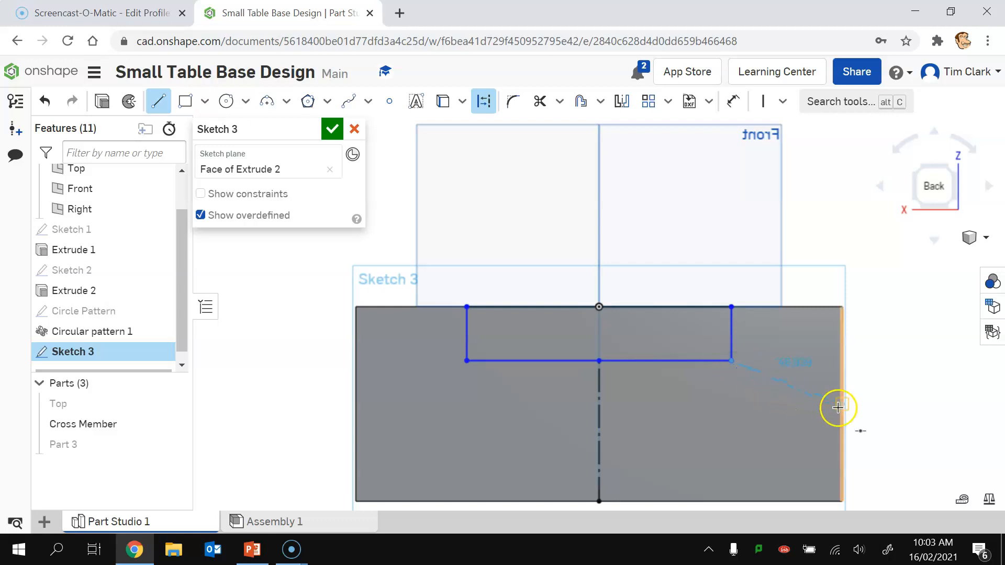
left_click(782, 101)
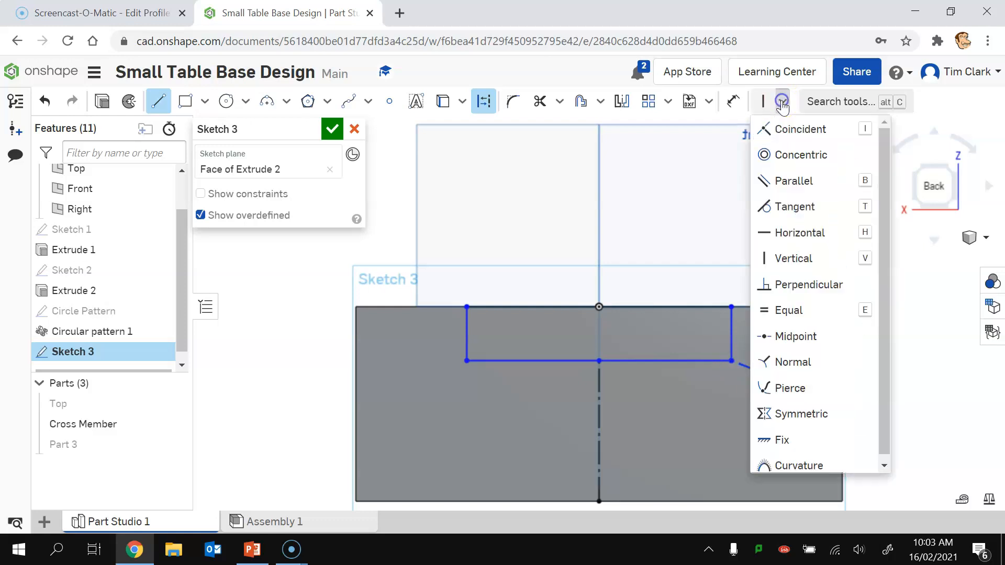
left_click(782, 232)
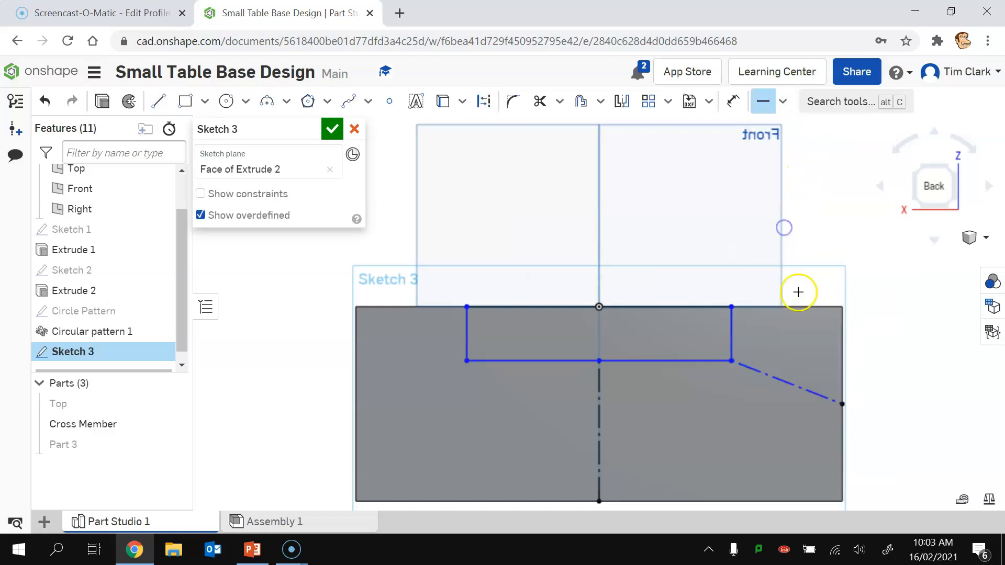
left_click(781, 375)
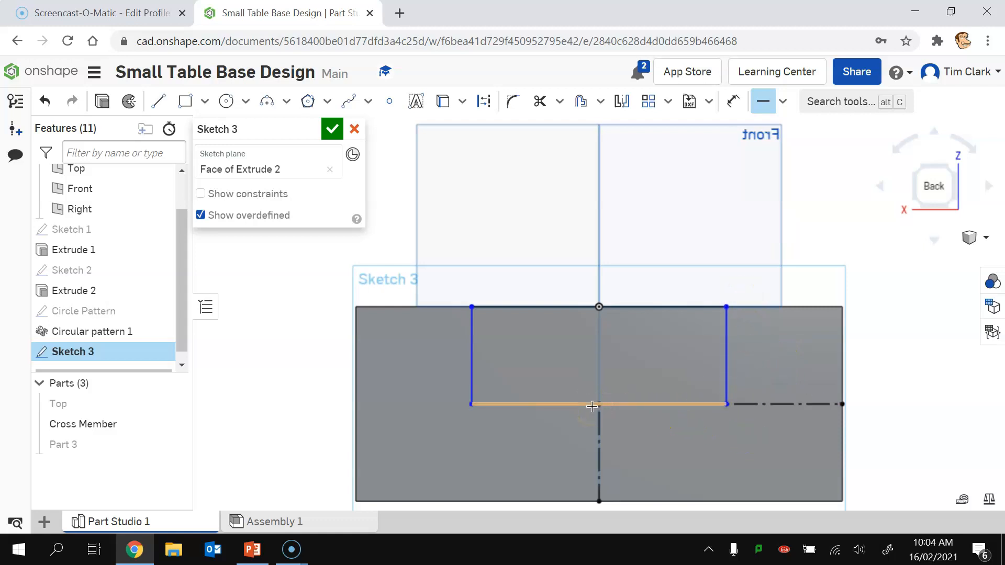
Step: Dimension the rectangle's width to 19 mm and accept the sketch
left_click(733, 101)
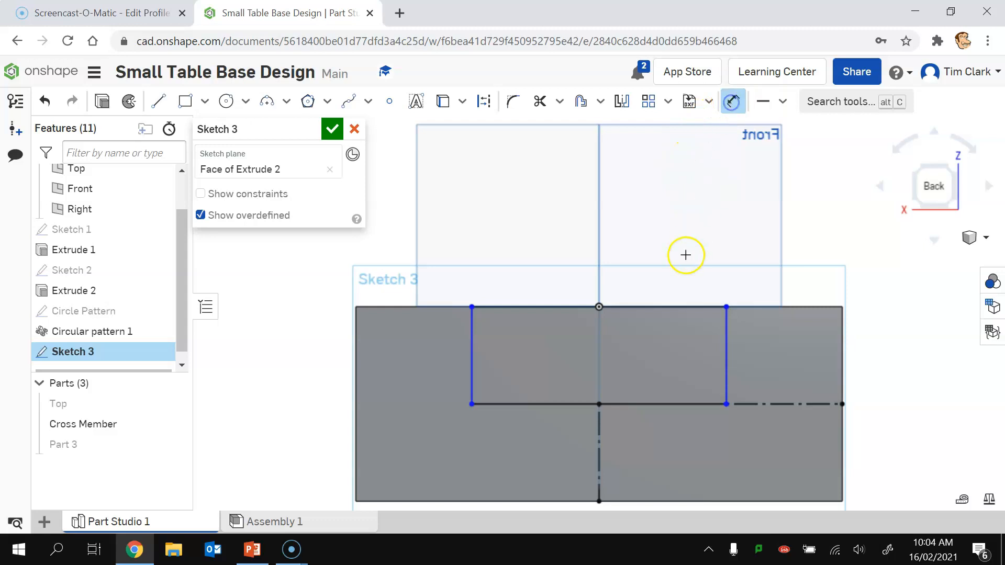
left_click(637, 306)
left_click(633, 234)
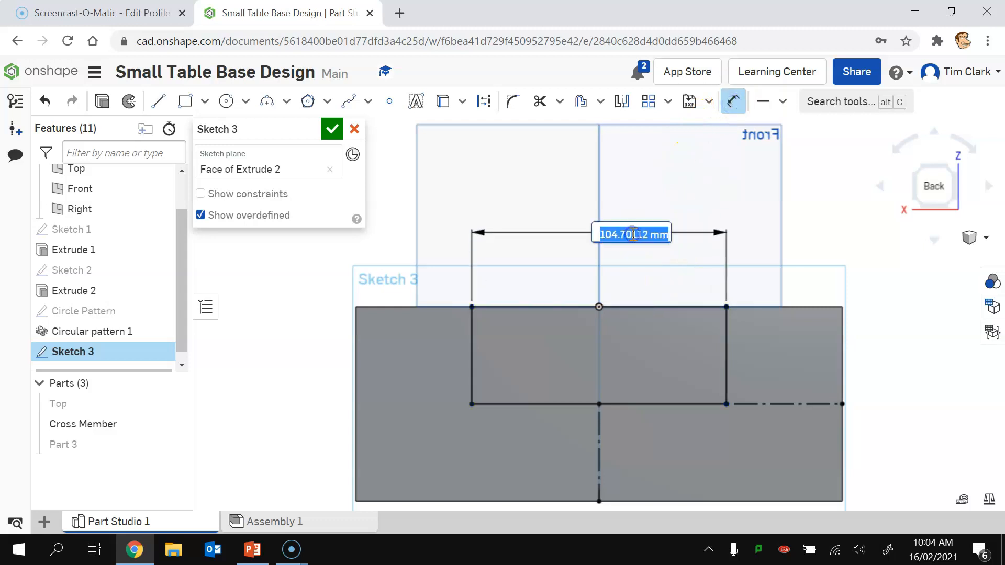
type("1")
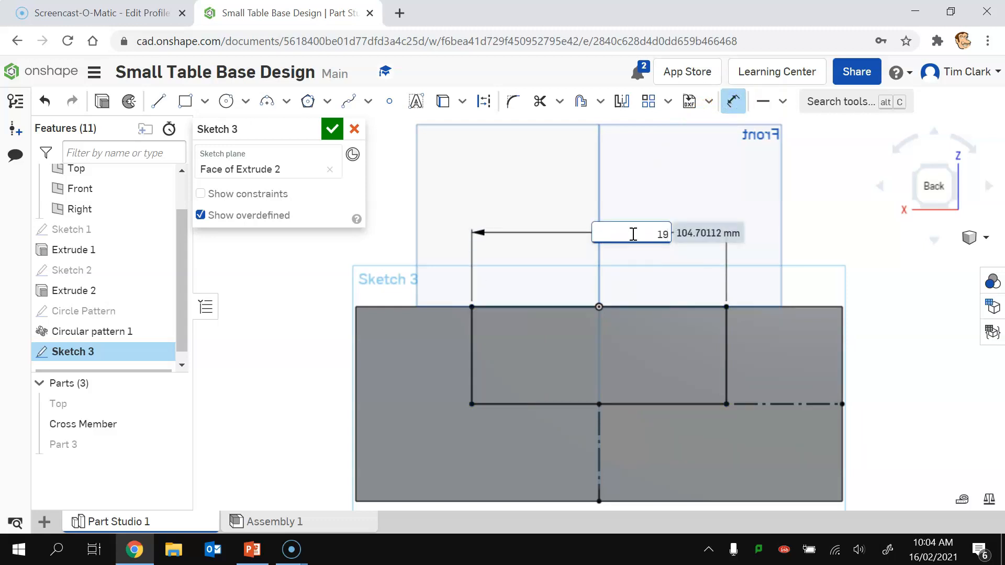
type("9")
key("Return")
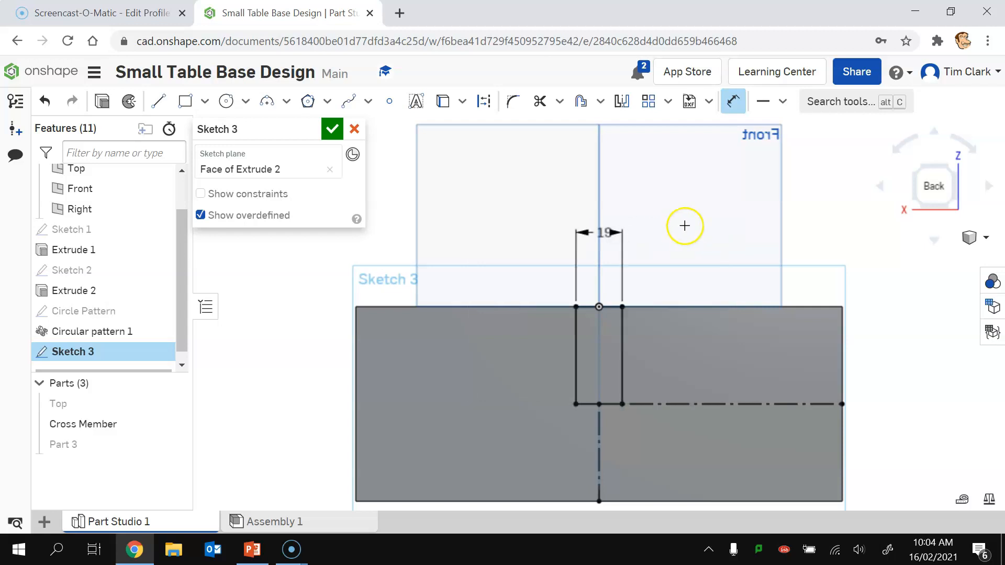
left_click(332, 128)
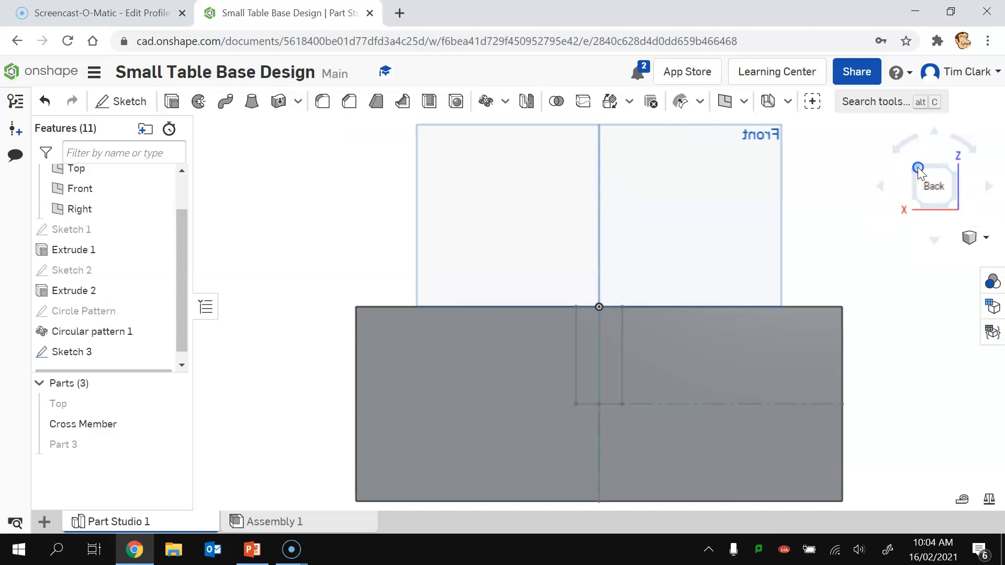
Step: Cut a through-all slot from Sketch 3 into the Cross Member, then show Part 3 again
left_click(919, 169)
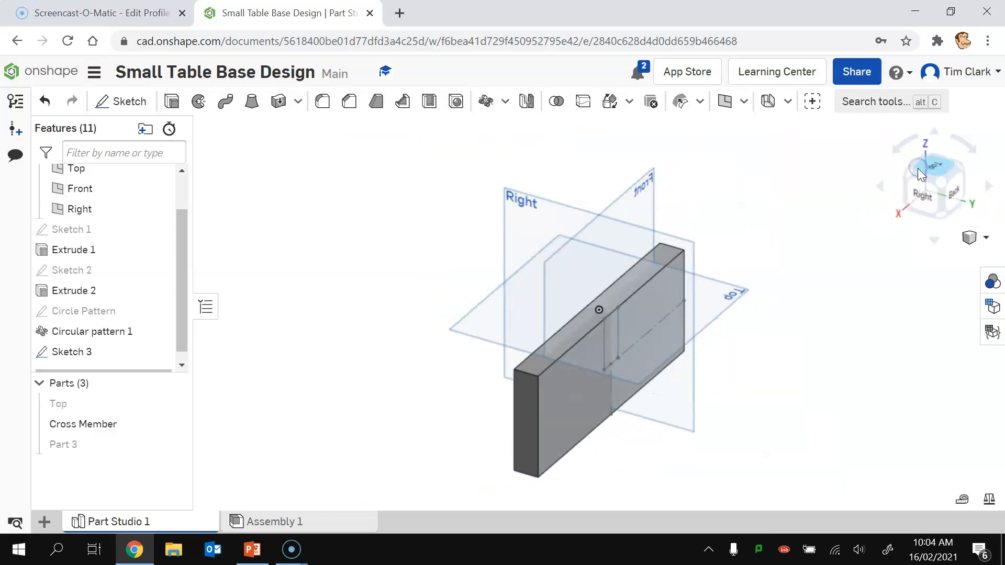
left_click(177, 101)
left_click(611, 329)
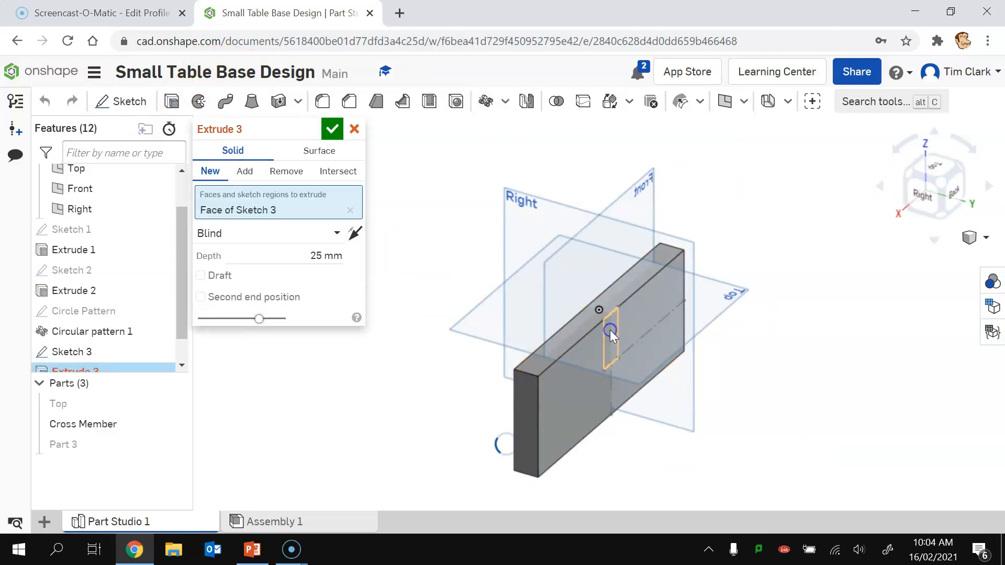
left_click(286, 181)
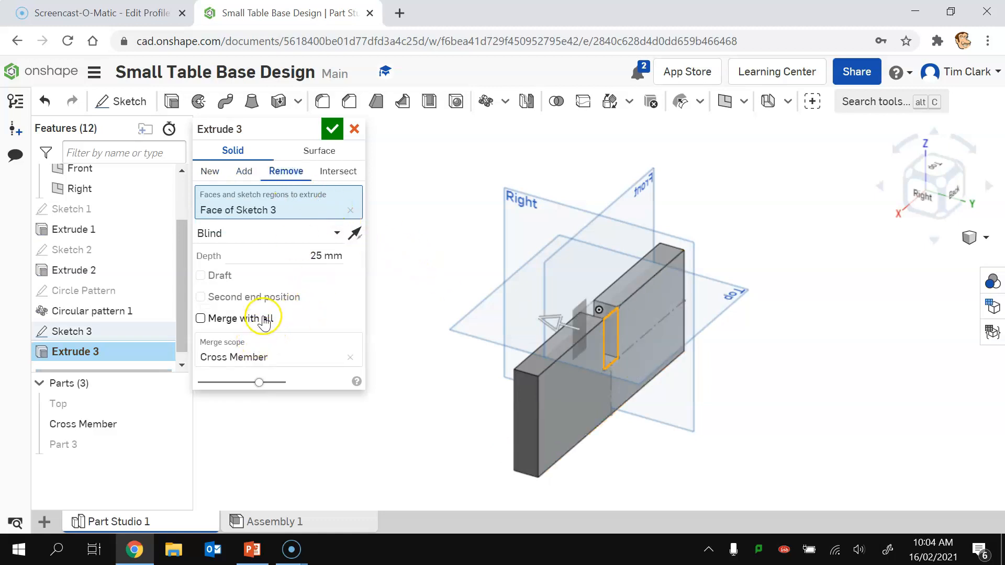
left_click(333, 231)
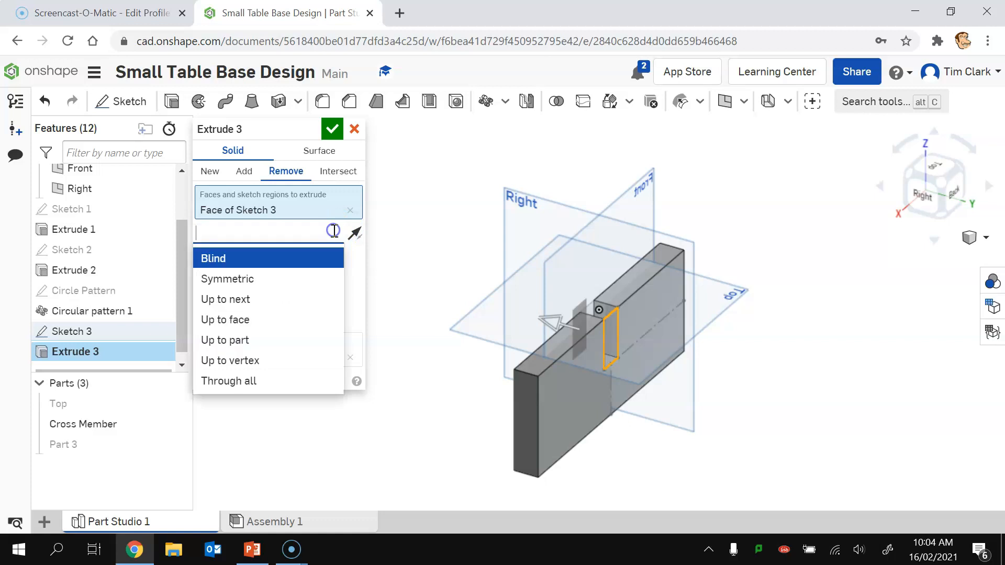
left_click(244, 378)
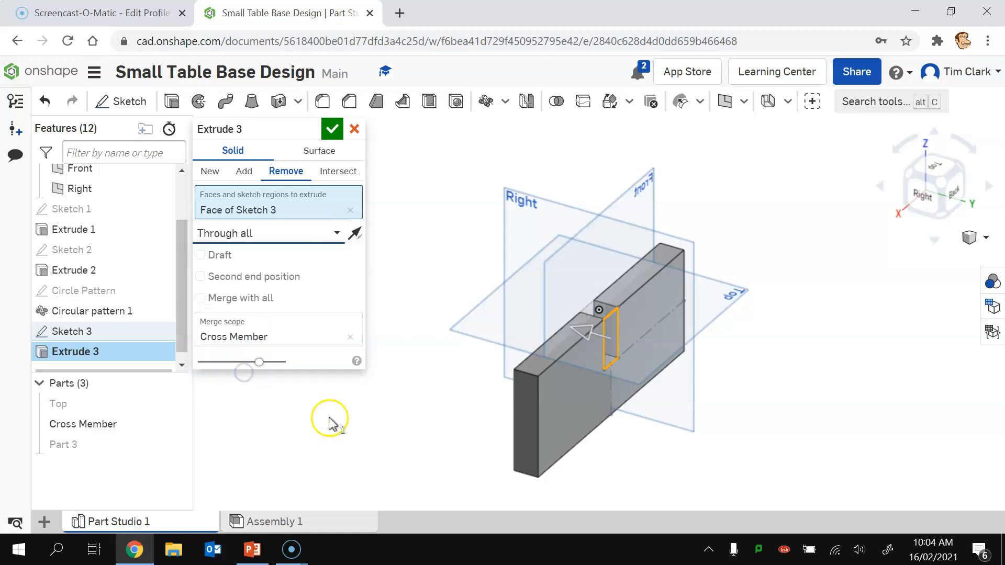
left_click(333, 126)
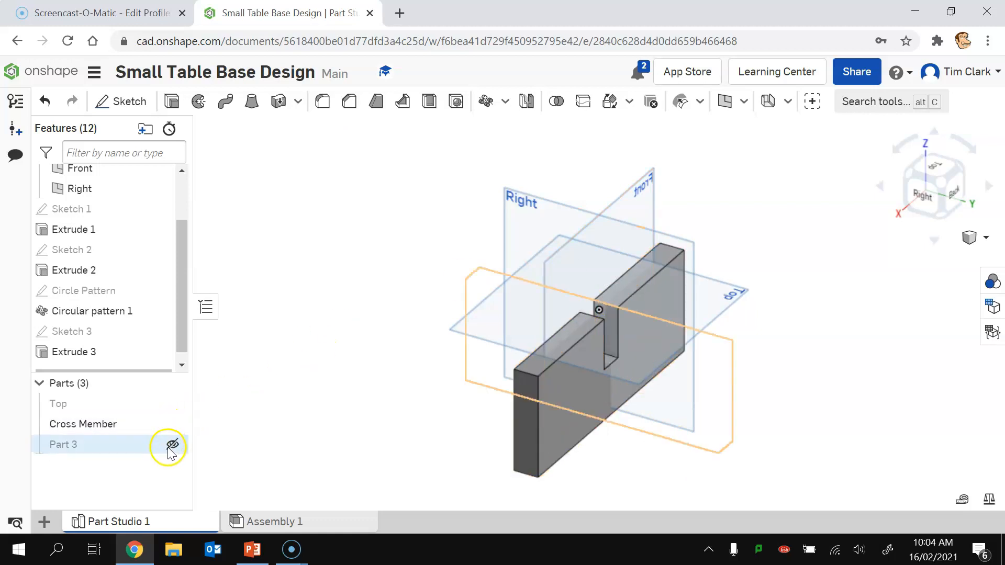
left_click(173, 446)
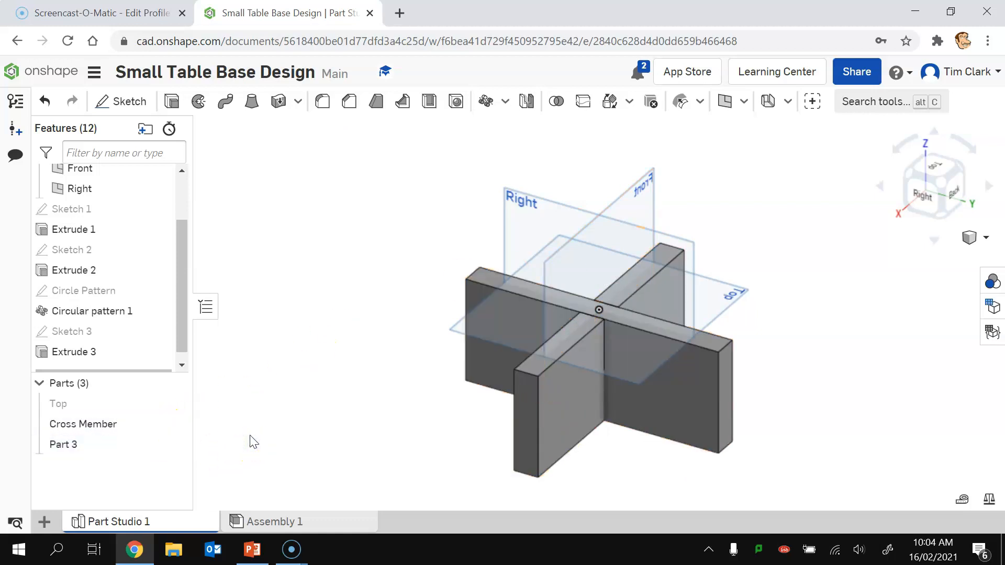
Step: Boolean-subtract the Cross Member from Part 3, keeping the Cross Member as a tool
left_click(561, 104)
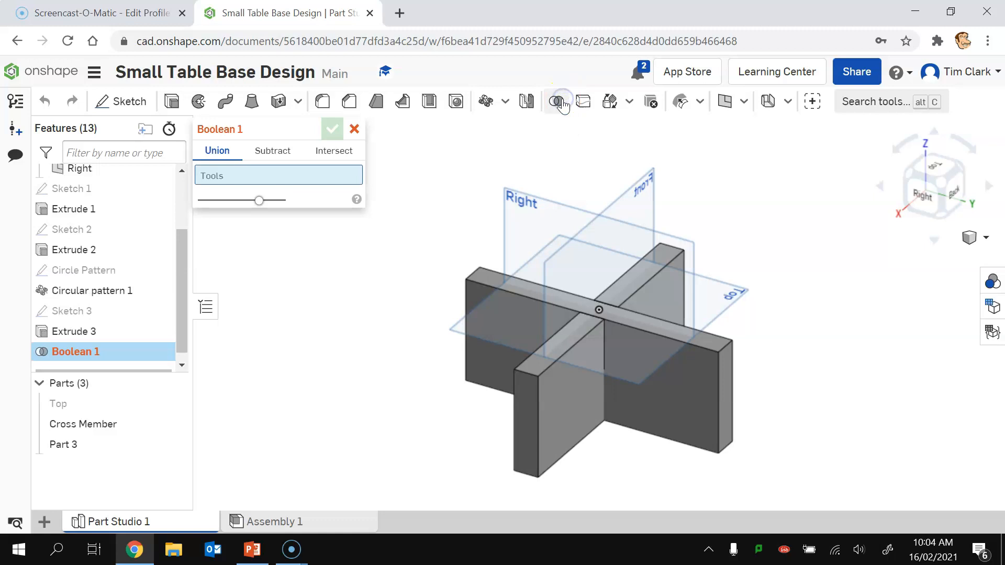
left_click(273, 152)
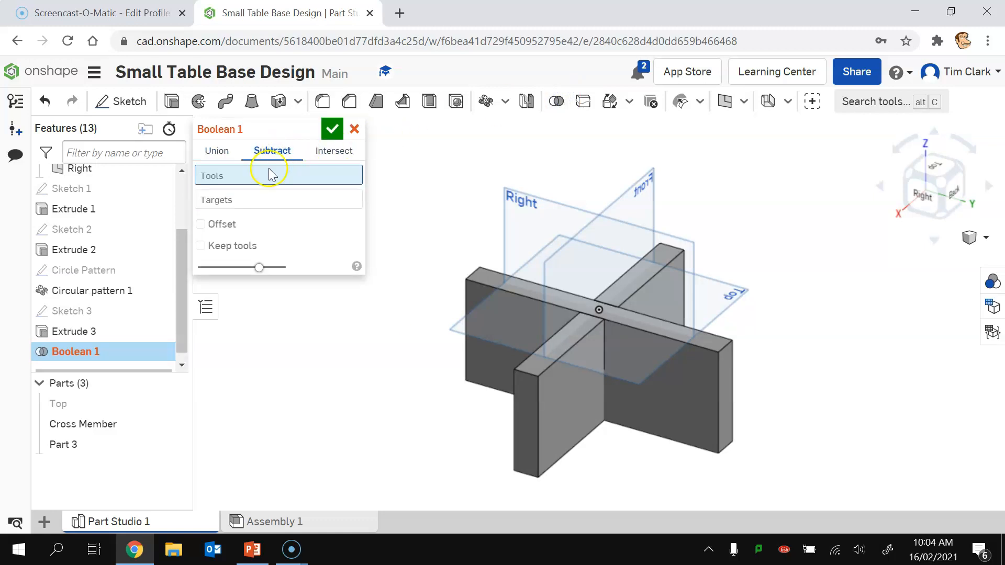
left_click(81, 425)
left_click(225, 215)
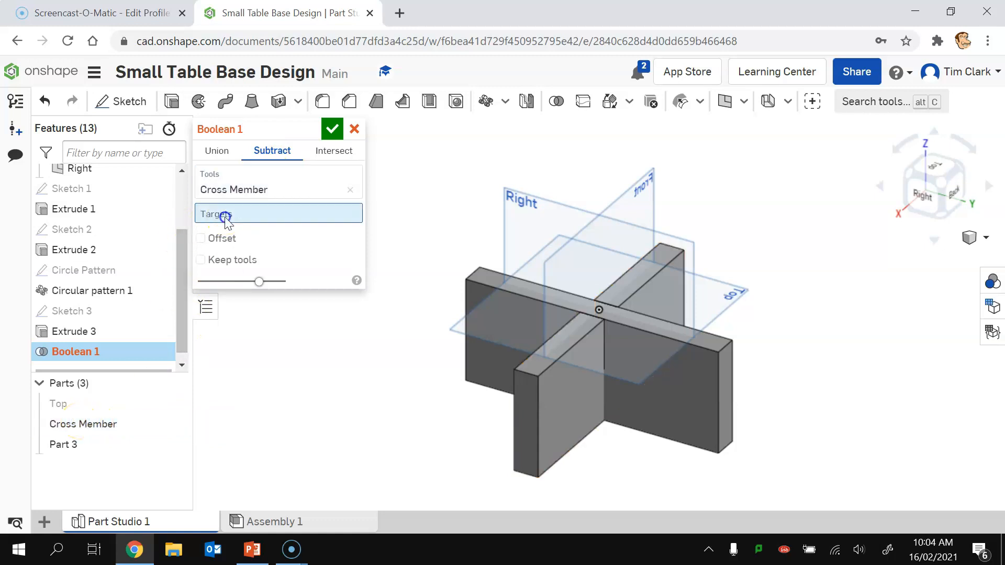
left_click(61, 445)
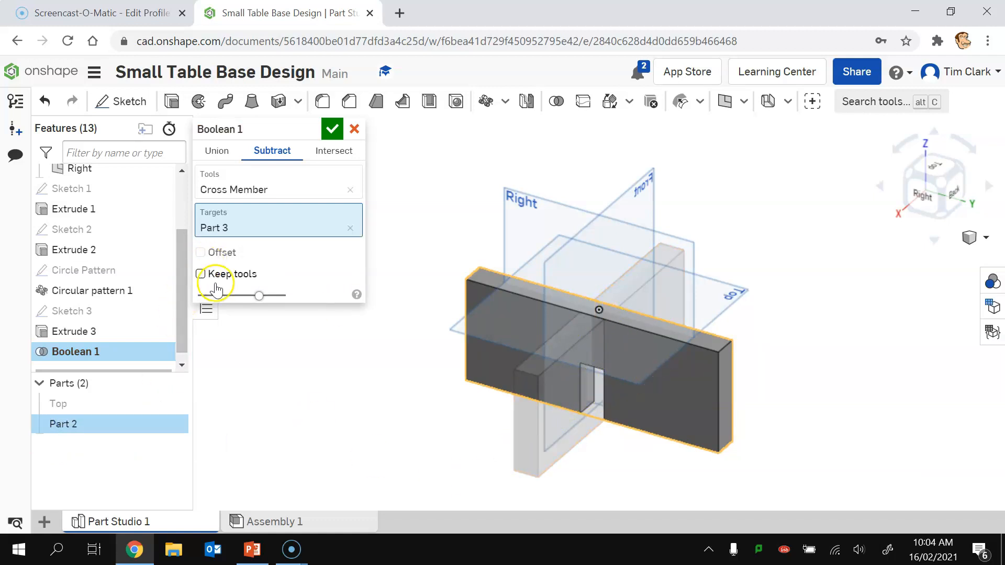
left_click(200, 274)
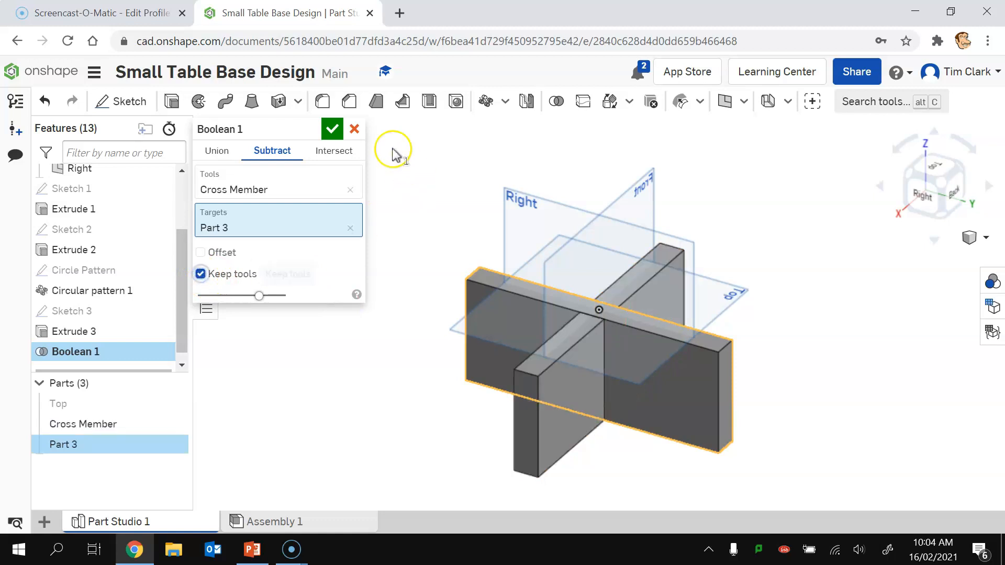
left_click(331, 129)
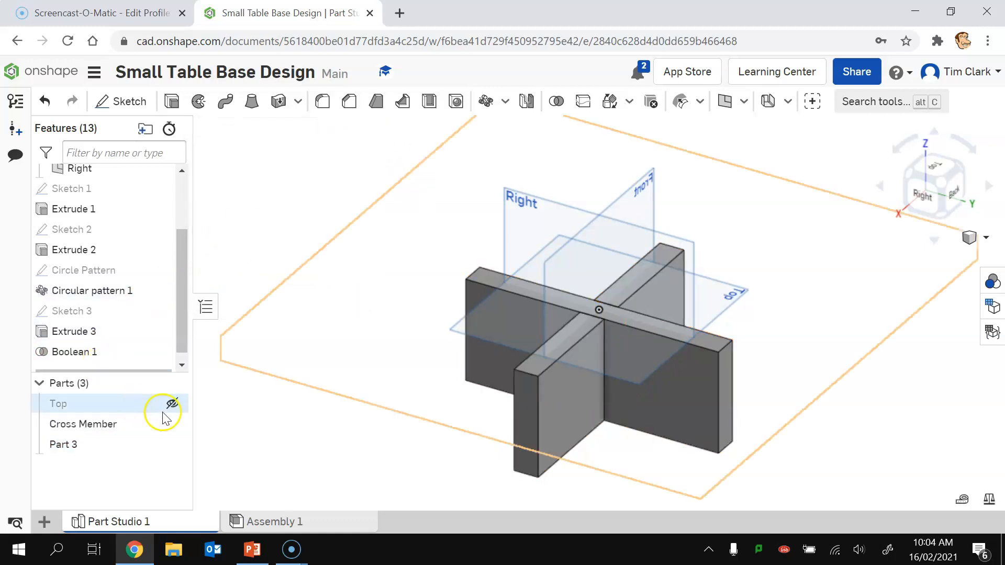
Step: Show the Top plate again and orbit to a bottom isometric view of the table
left_click(175, 403)
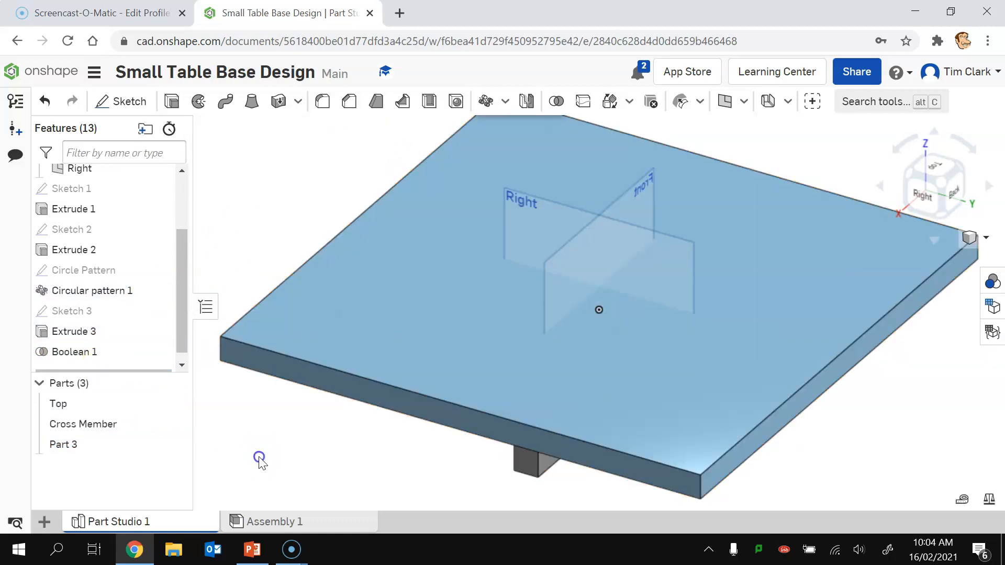
left_click(938, 180)
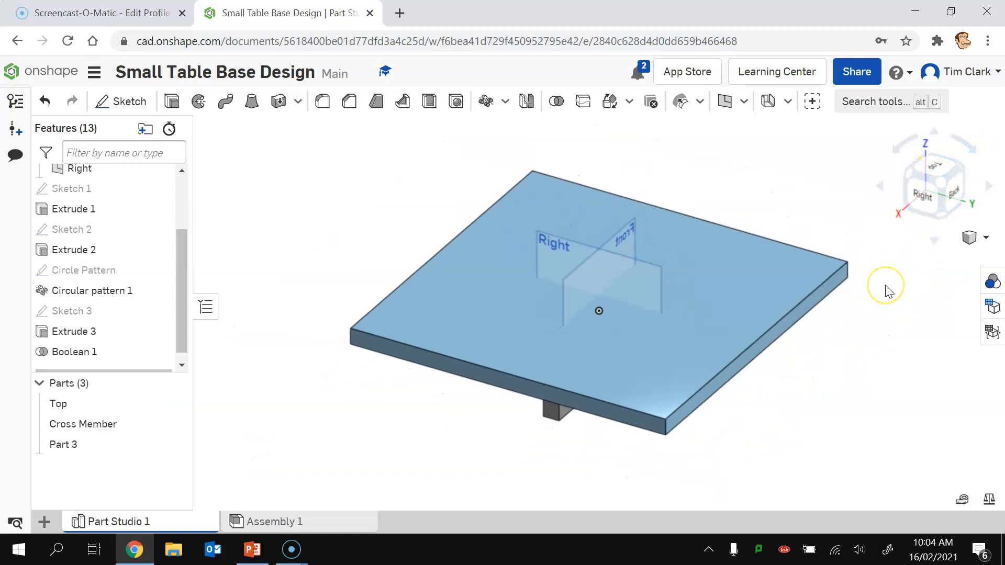
left_click(941, 215)
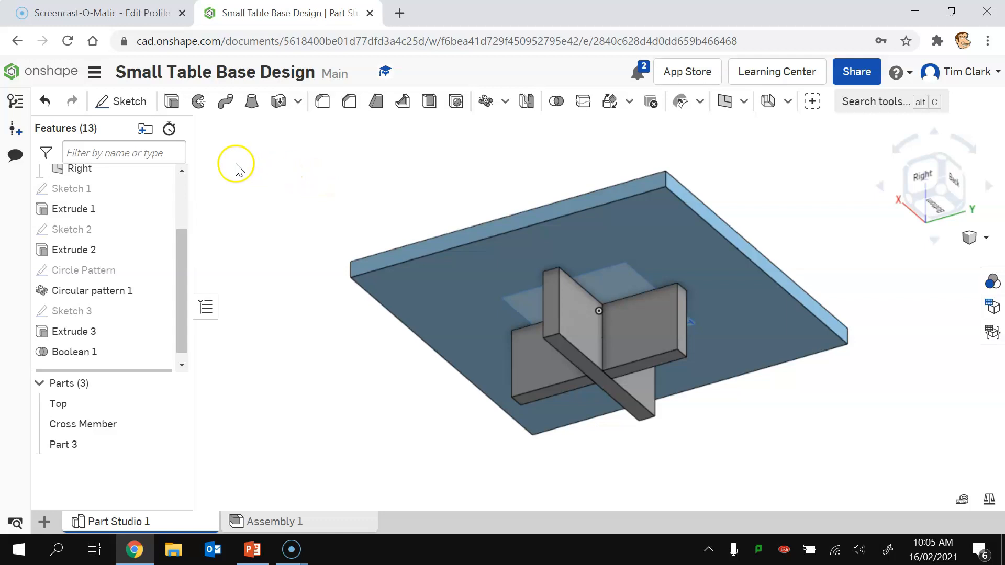
Step: On the top's underside, draw a rectangle from the cross member's end to the plate's edge
left_click(128, 102)
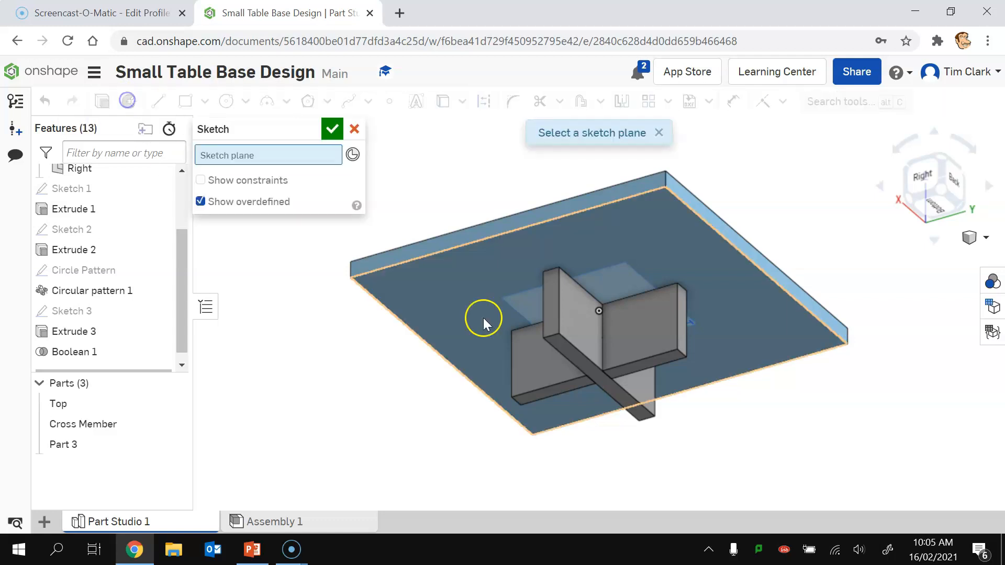
left_click(475, 299)
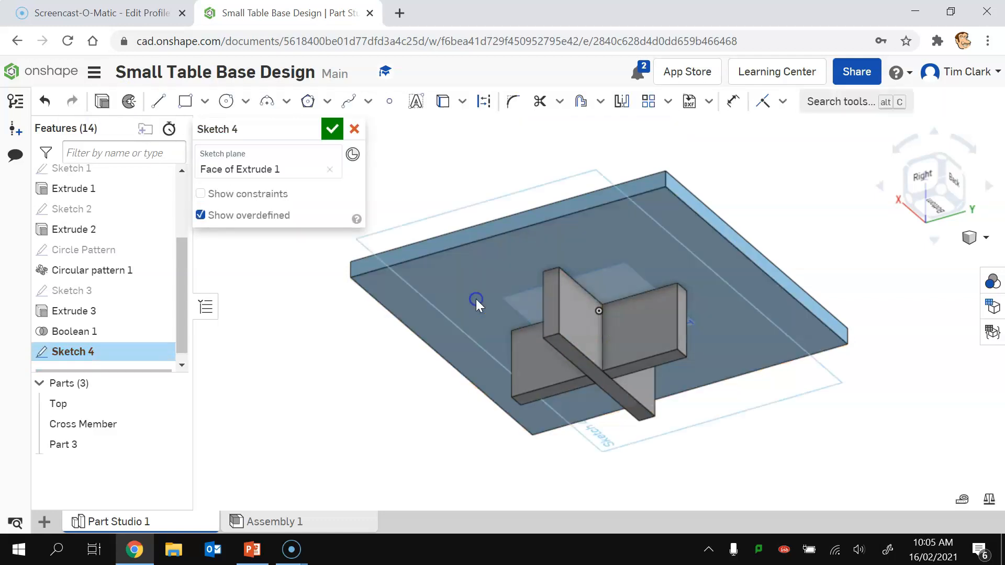
left_click(936, 205)
left_click(185, 101)
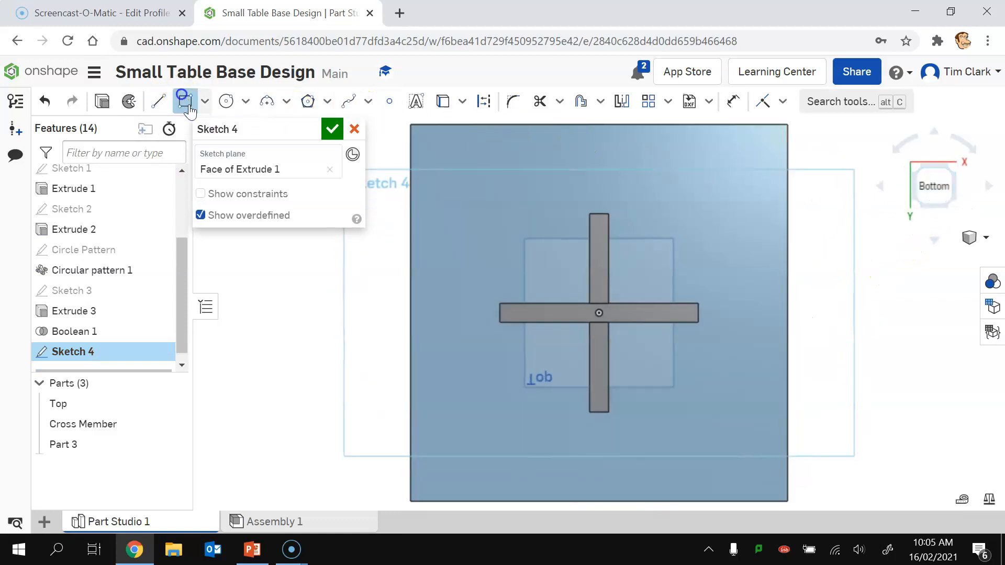
left_click(698, 303)
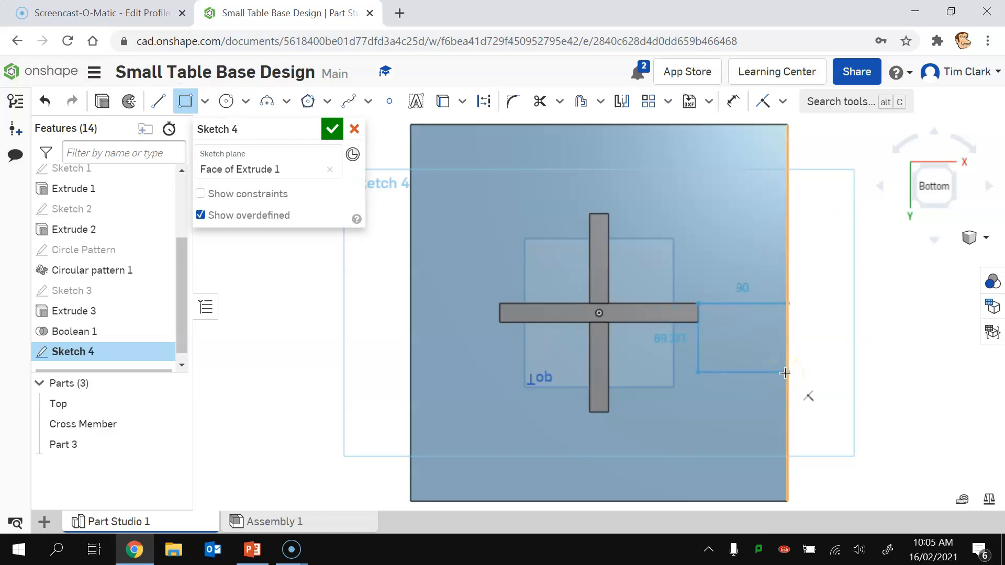
mouse_move(785, 373)
left_mouse_down()
mouse_move(776, 364)
mouse_move(783, 372)
mouse_move(789, 314)
mouse_move(788, 375)
left_mouse_up()
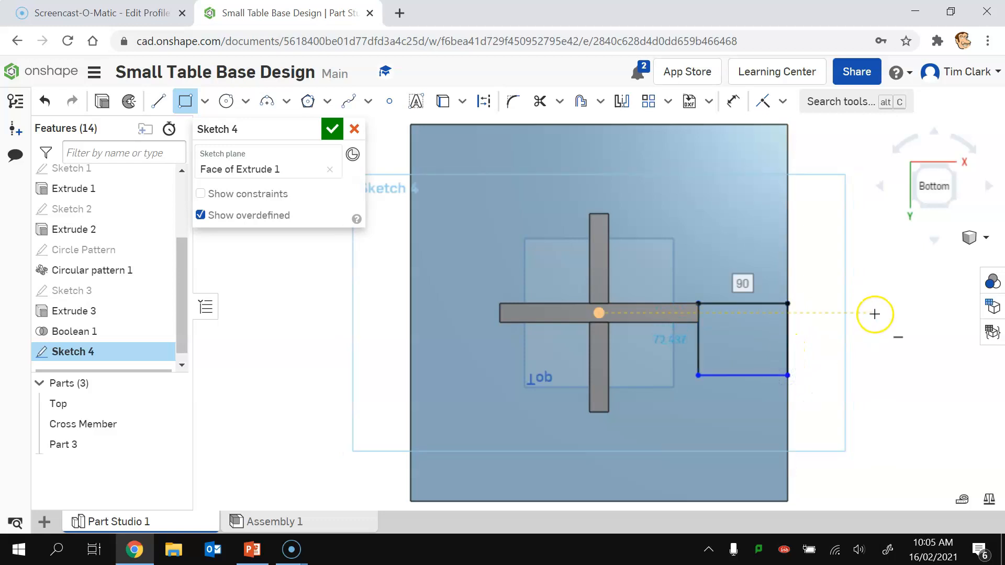
Step: Make the rectangle's lower-left corner coincident with the cross member's edge
left_click(782, 101)
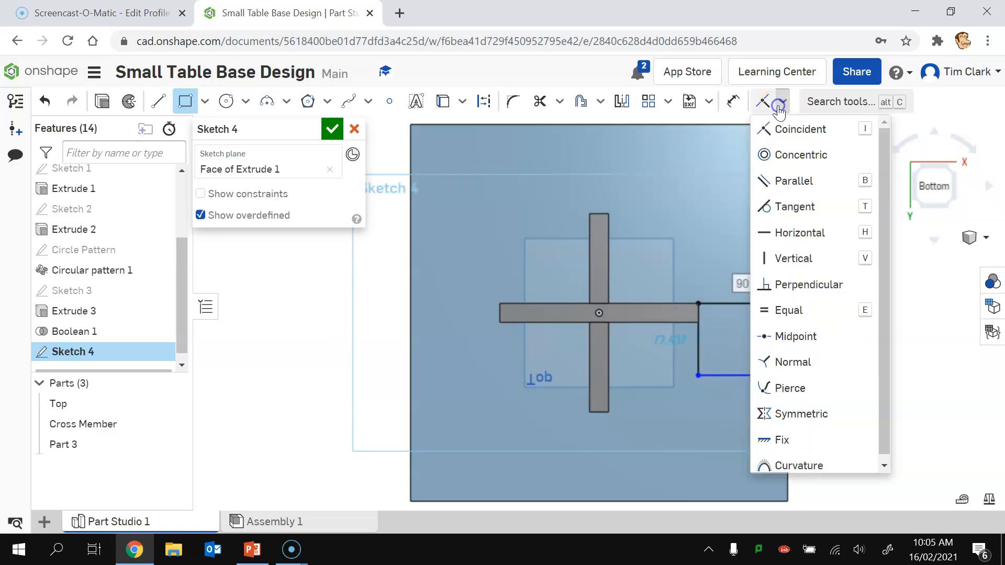
left_click(792, 129)
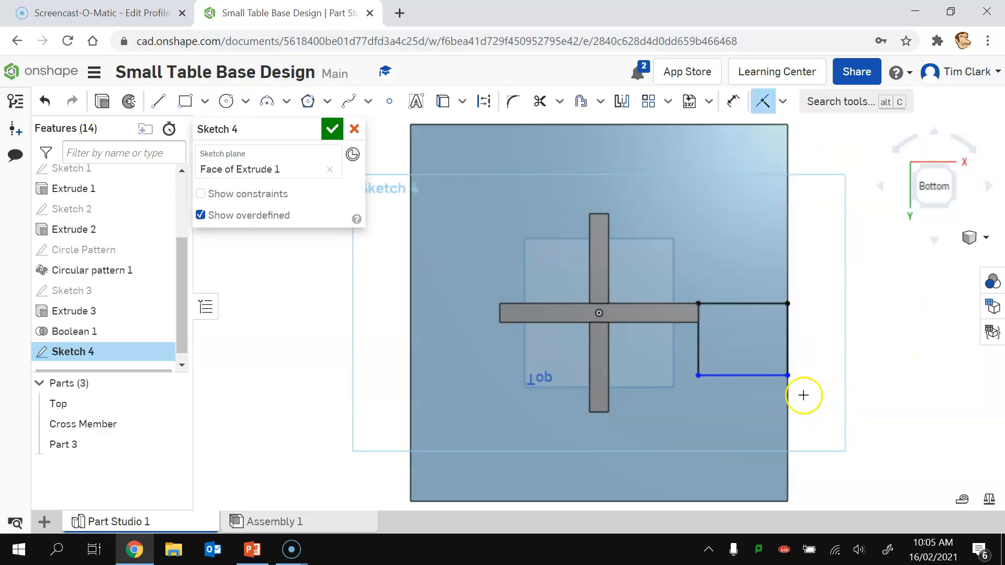
left_click(699, 376)
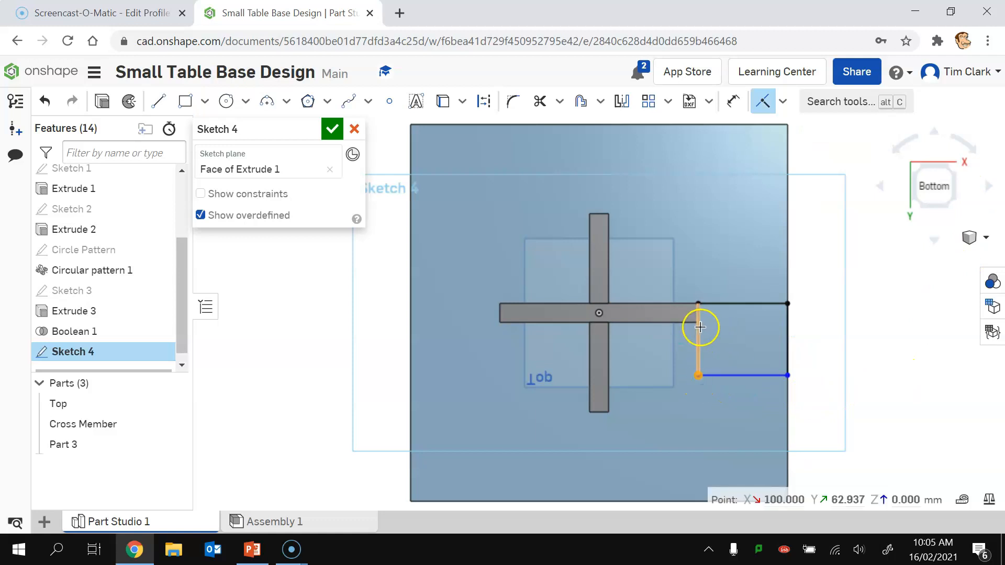
left_click(698, 318)
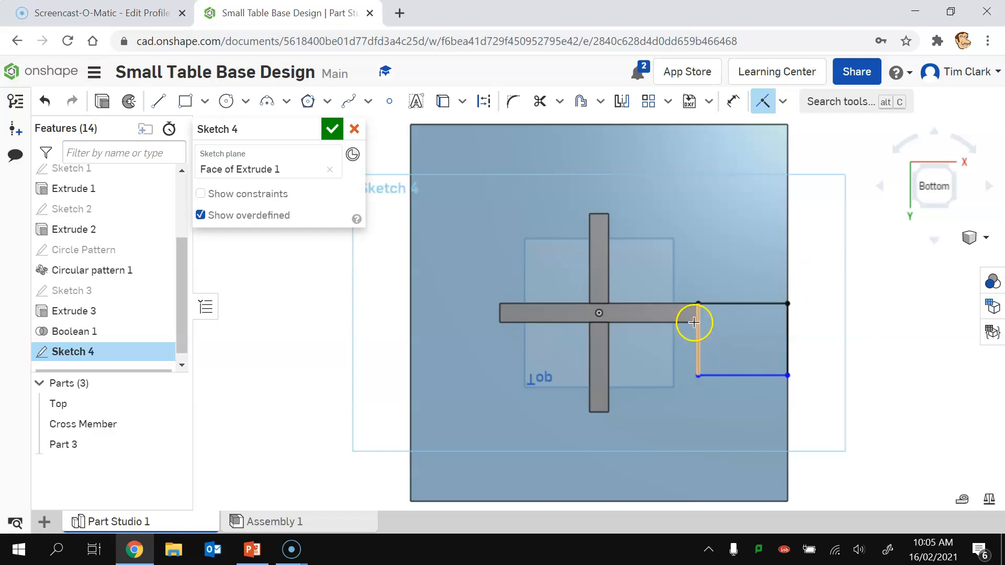
scroll(696, 321, "down", 3)
scroll(701, 324, "up", 5)
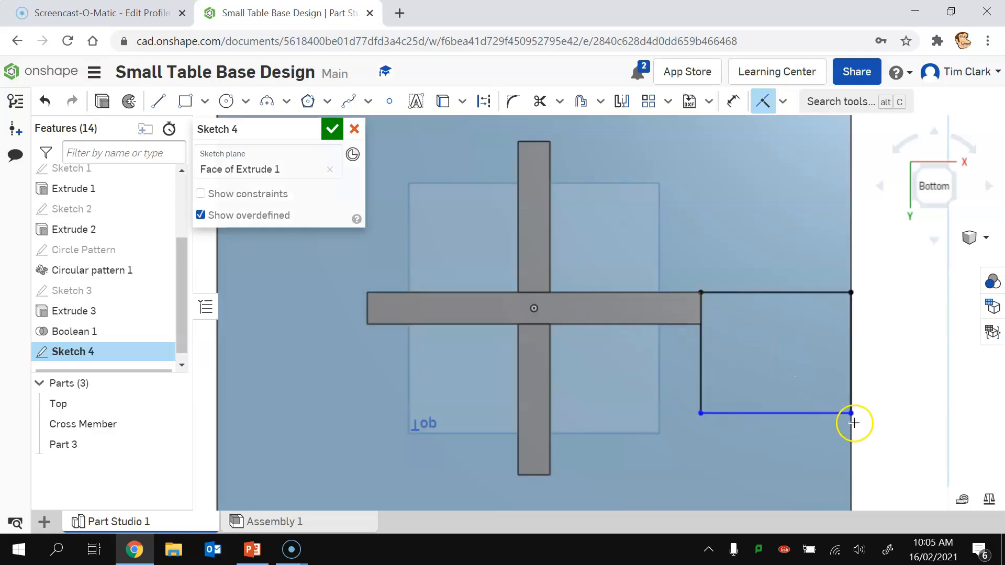
Step: Constrain the lower-right corner horizontal with the cross member's corner and accept Sketch 4
left_click(785, 102)
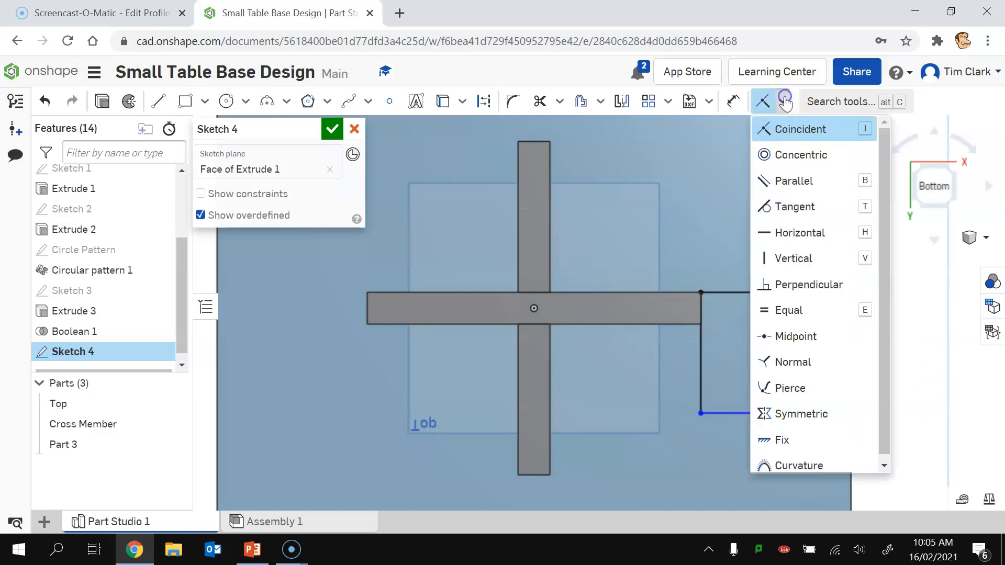
left_click(784, 237)
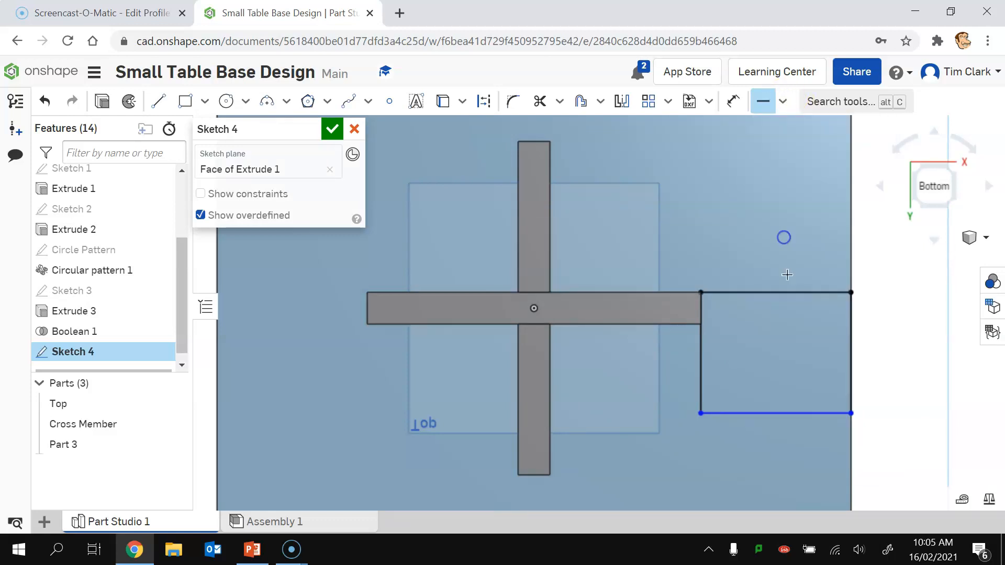
left_click(851, 413)
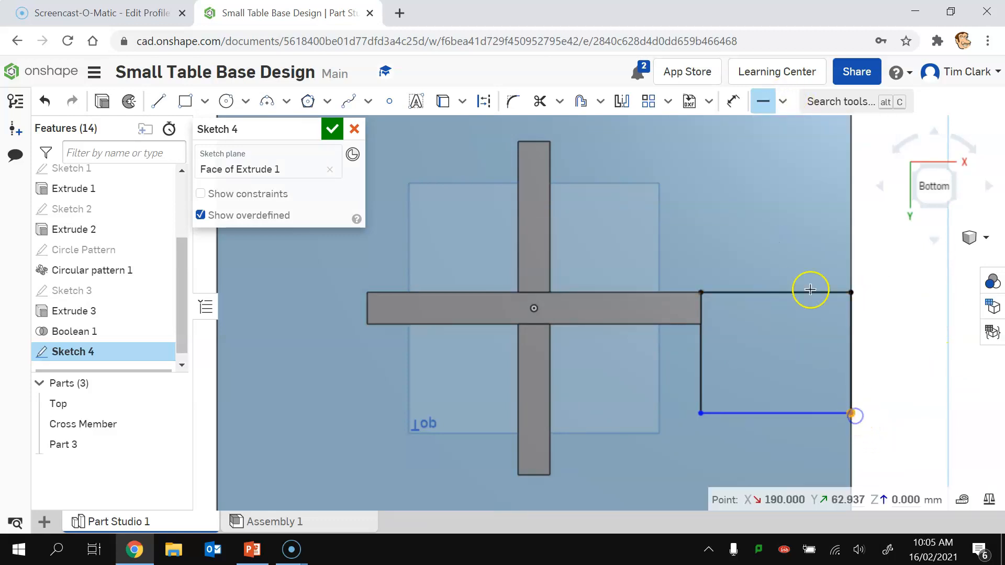
left_click(702, 323)
scroll(852, 354, "down", 5)
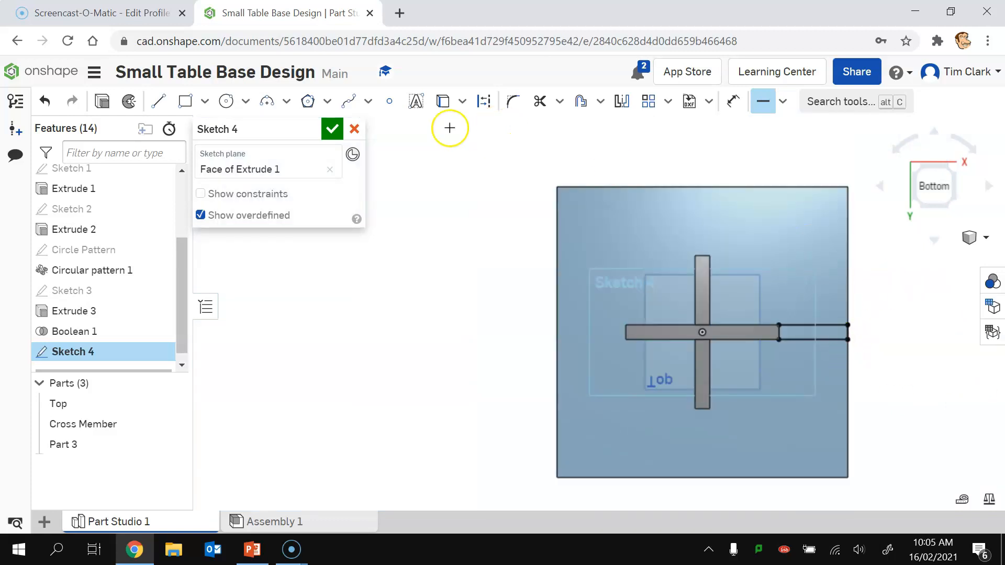
left_click(339, 130)
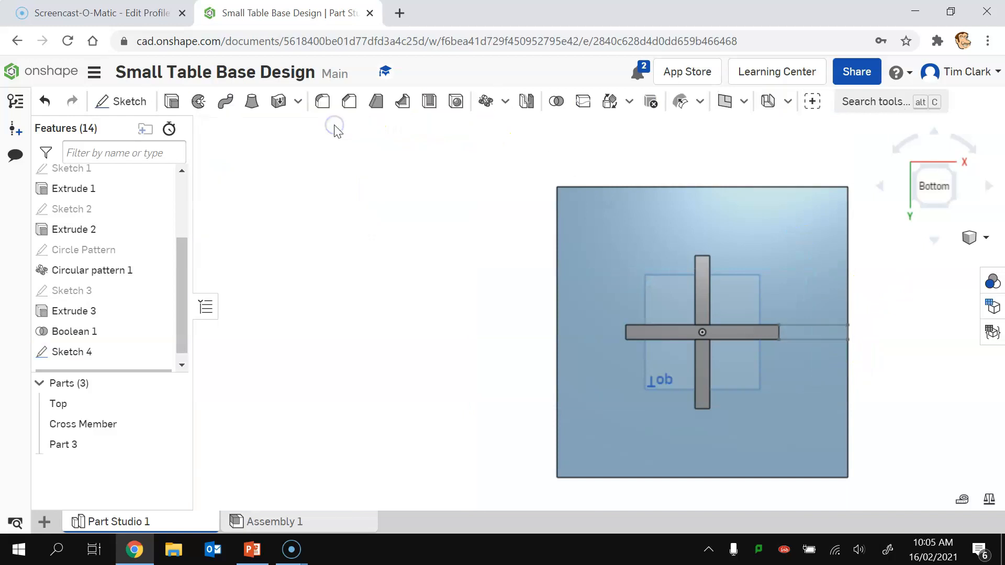
left_click(910, 166)
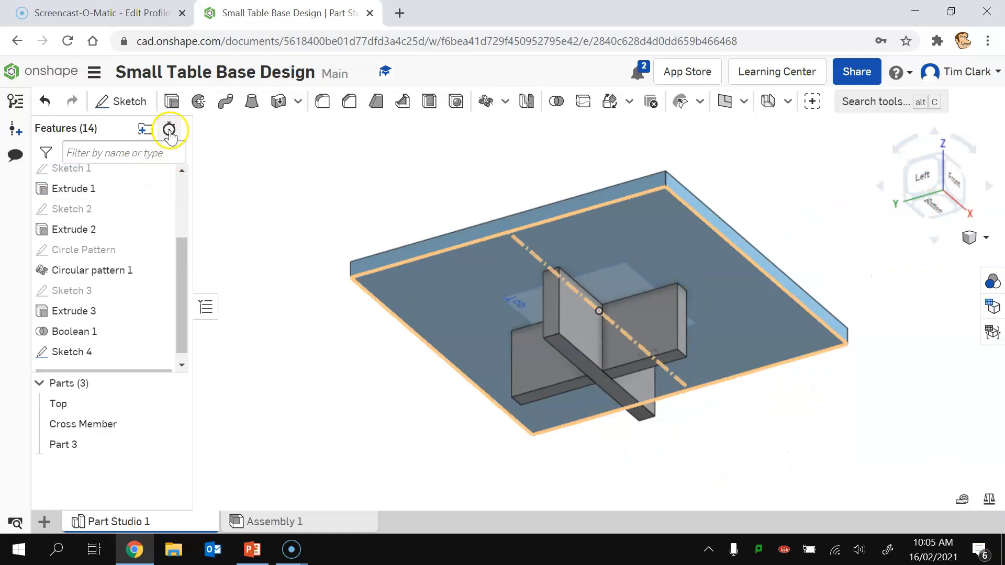
Step: Extrude the Sketch 4 rectangle 350 mm deep as a new leg, Part 4
left_click(172, 103)
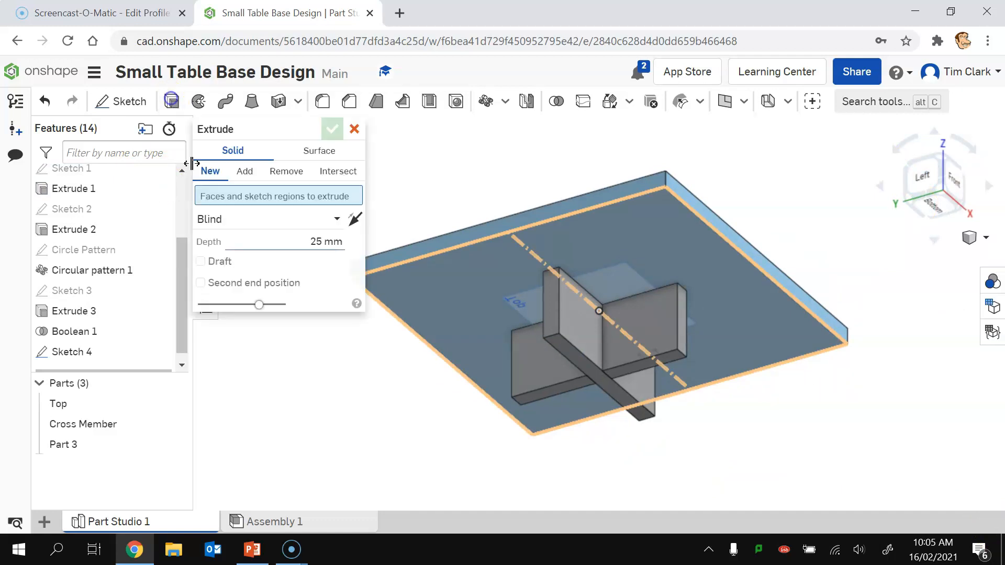
left_click(675, 387)
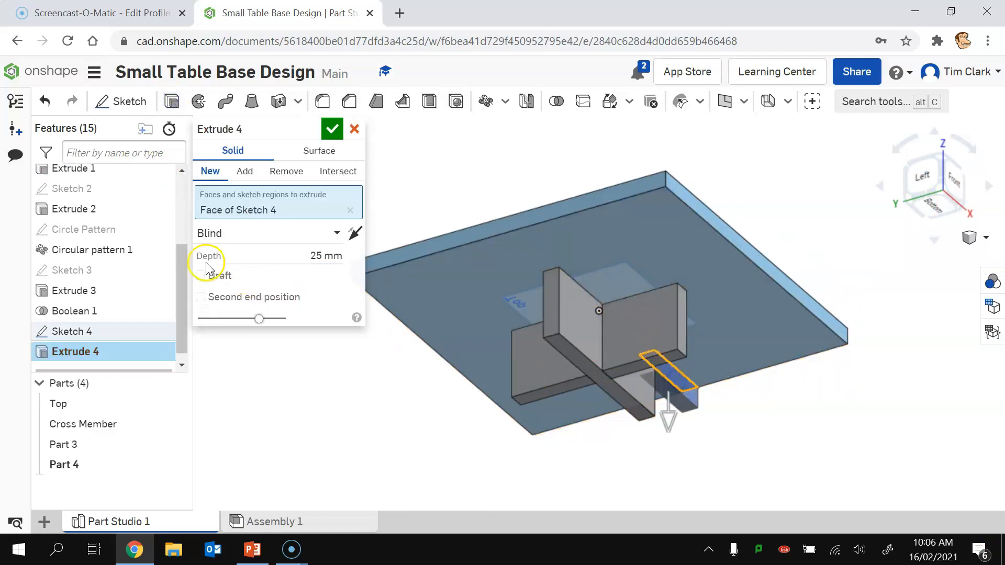
left_click(297, 258)
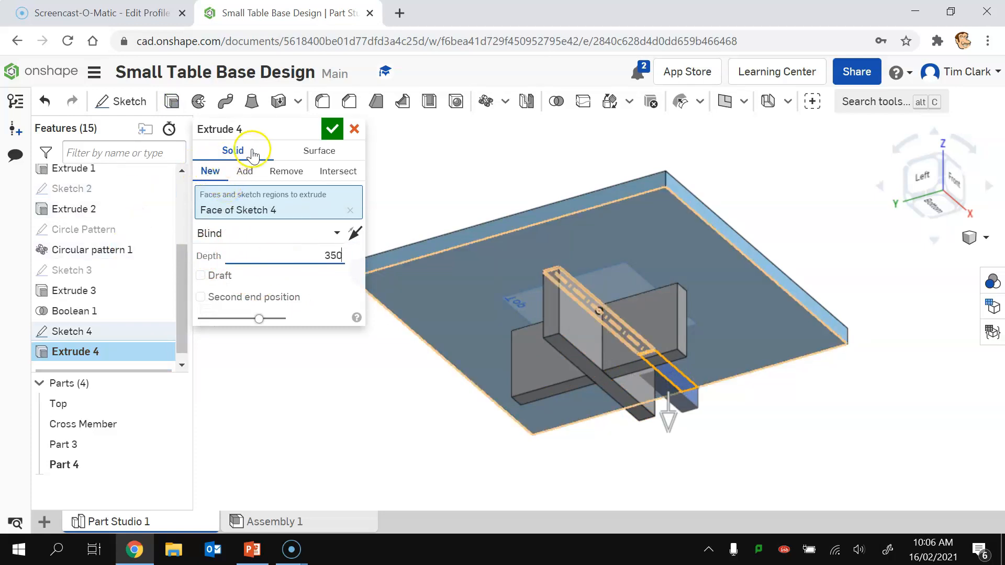
left_click(332, 128)
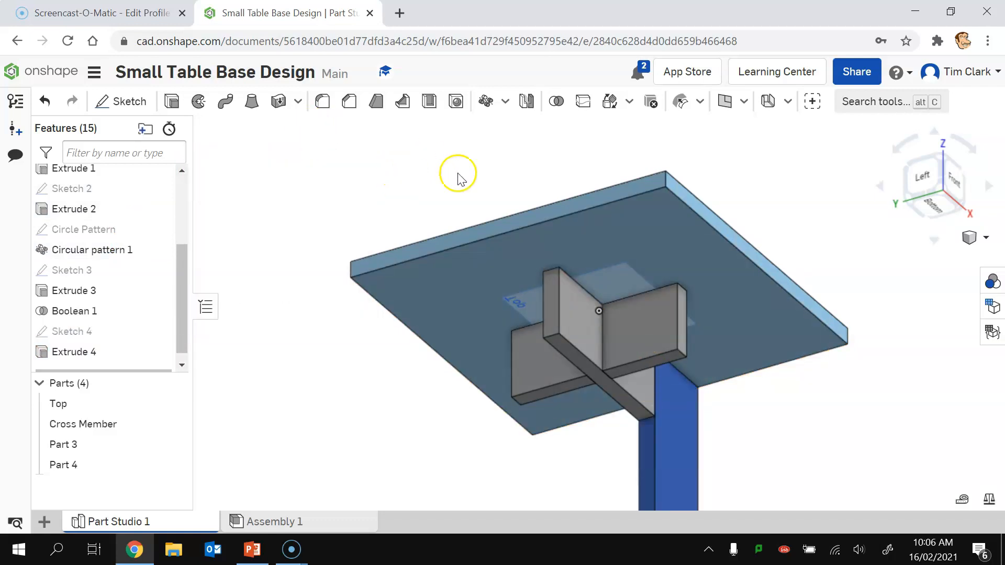
left_click(944, 193)
left_click(848, 377)
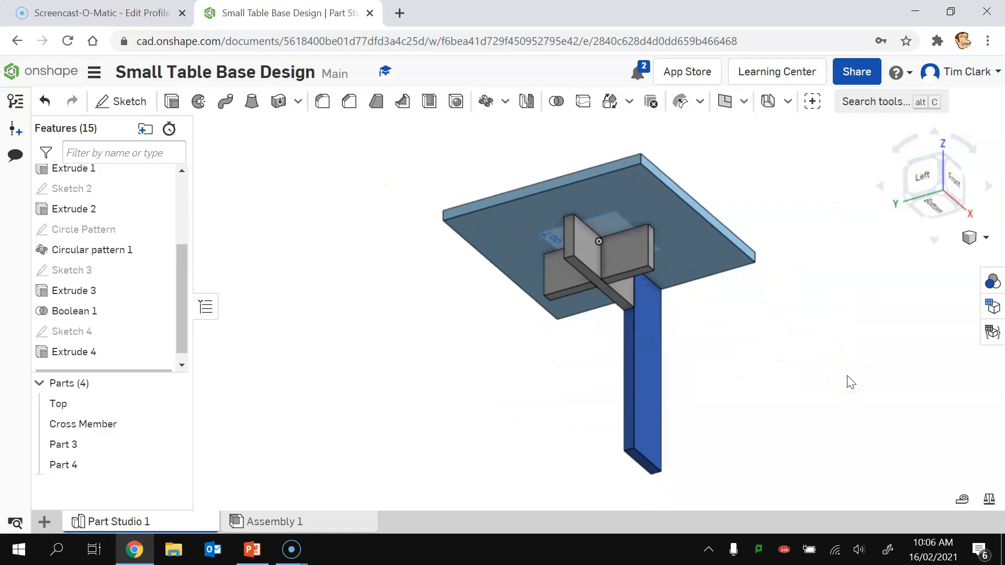
Step: Rename Part 4 to 'Leg' and make the Circle Pattern sketch visible again
right_click(63, 468)
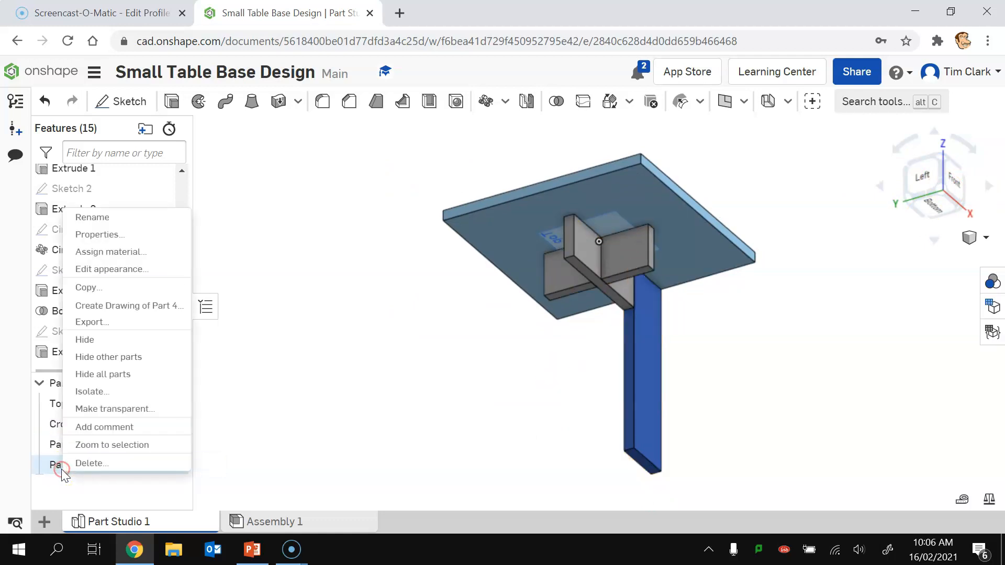
left_click(97, 214)
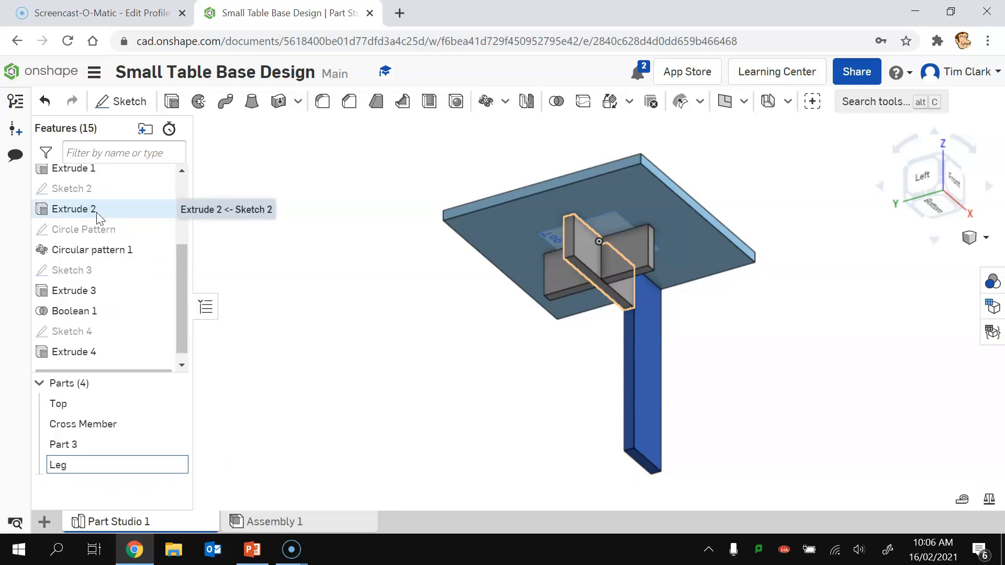
type("Leg")
left_click(251, 432)
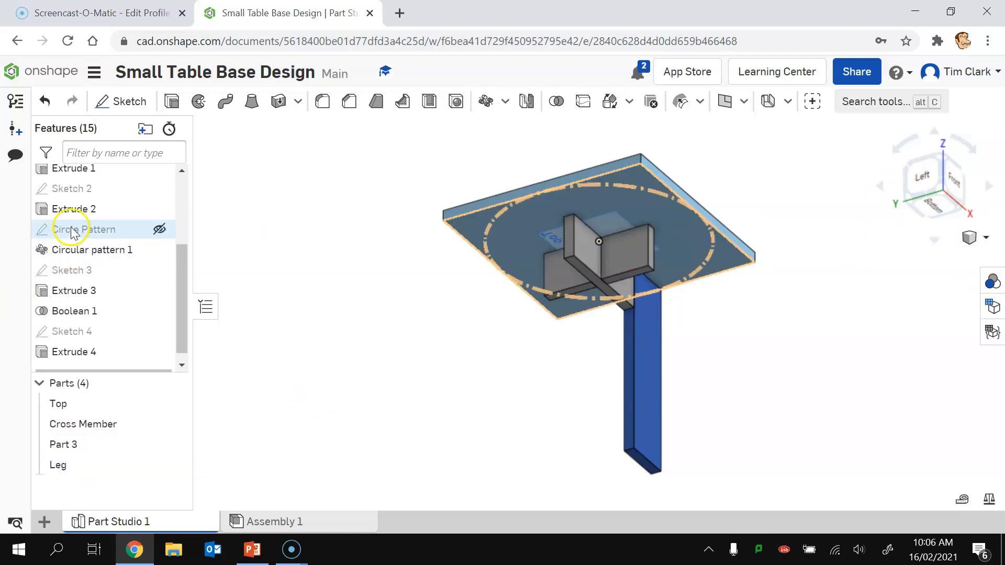
left_click(158, 228)
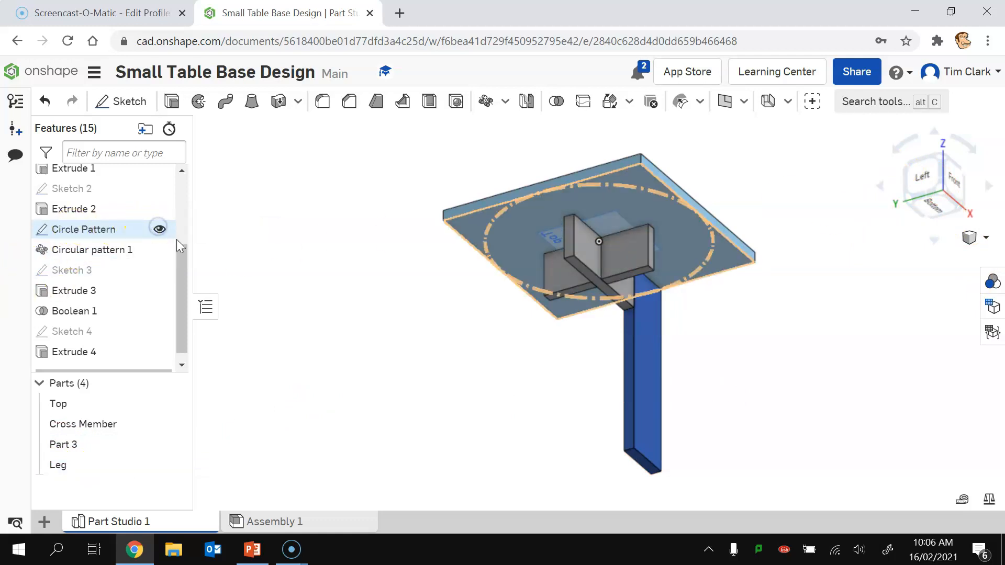
left_click(486, 102)
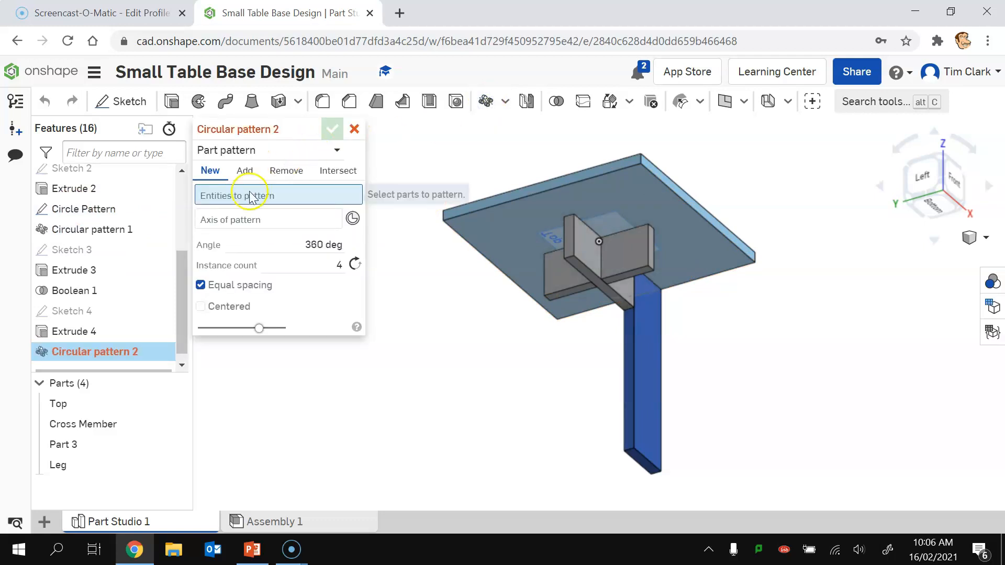
Step: Pattern the Leg 4 times over 360° around the circle edge, then hide Circle Pattern
left_click(637, 376)
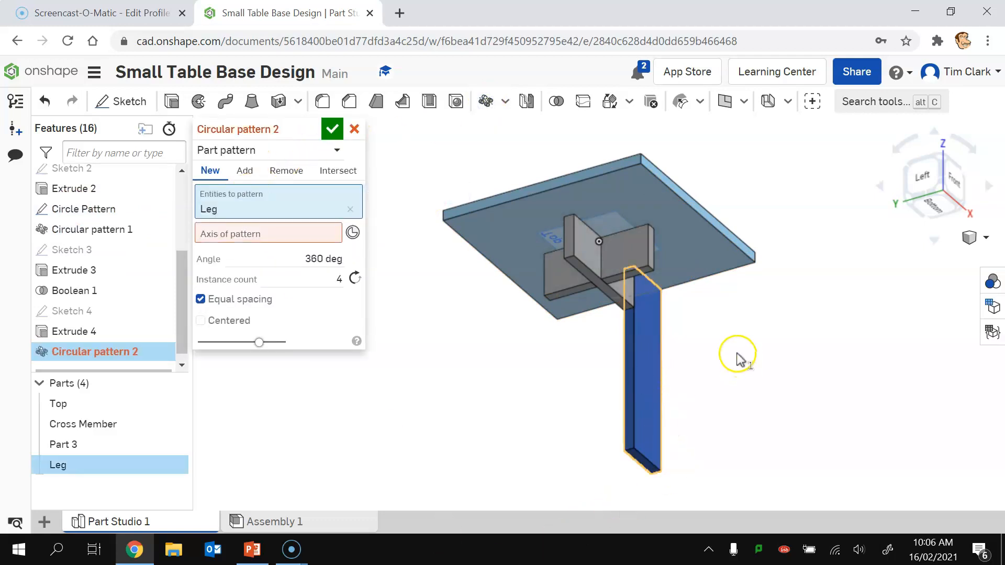
left_click(270, 233)
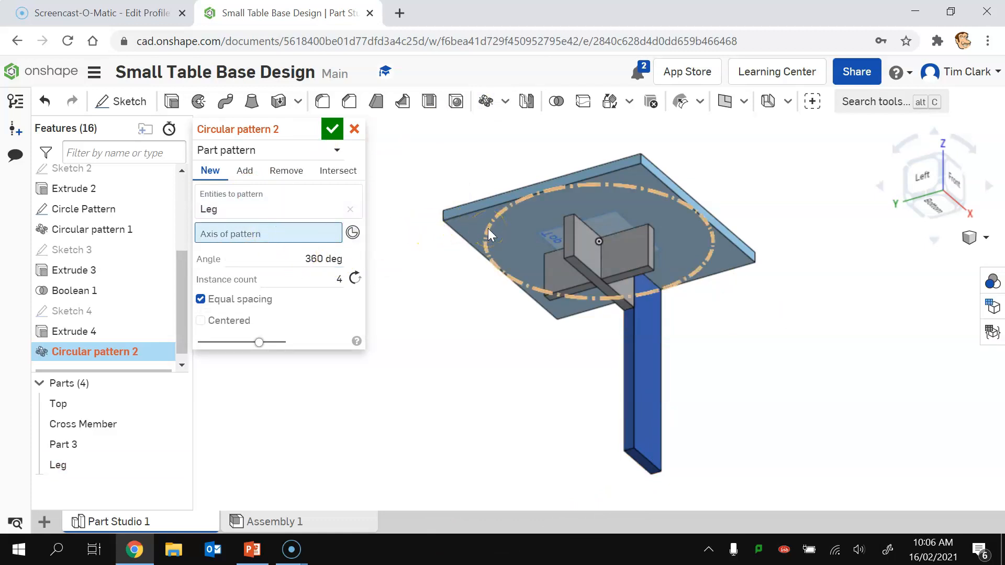
left_click(488, 234)
left_click(369, 375)
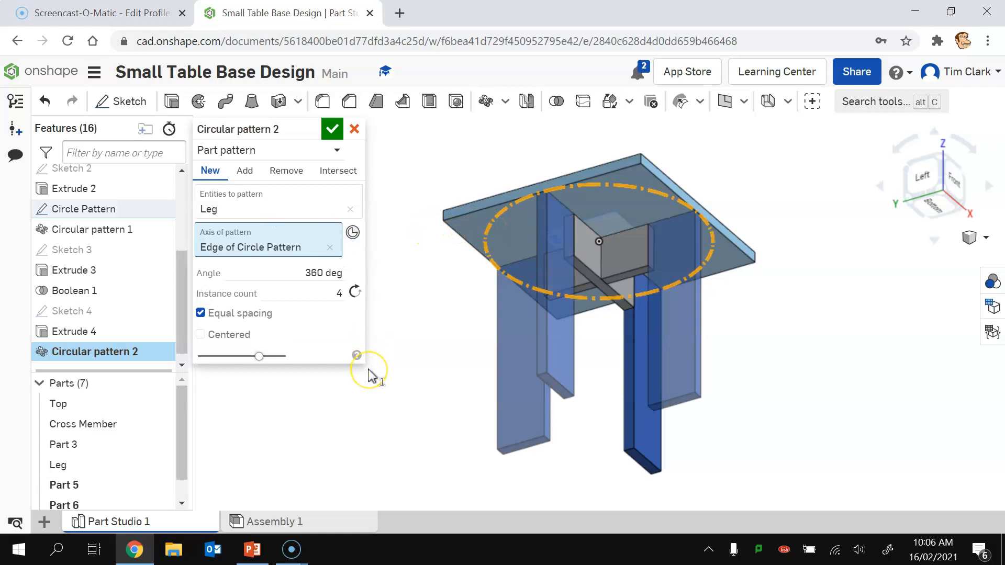
left_click(331, 129)
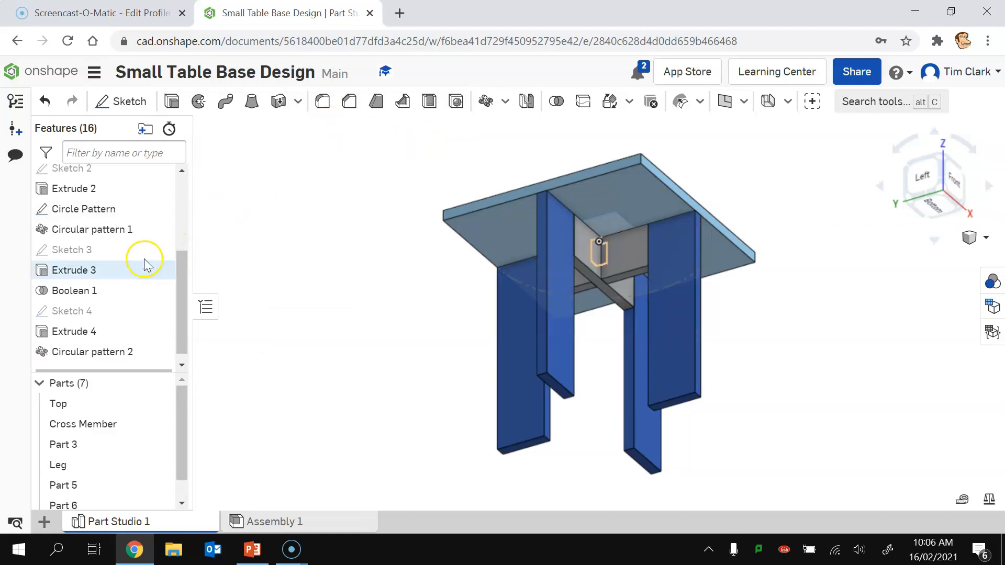
left_click(160, 207)
left_click(279, 224)
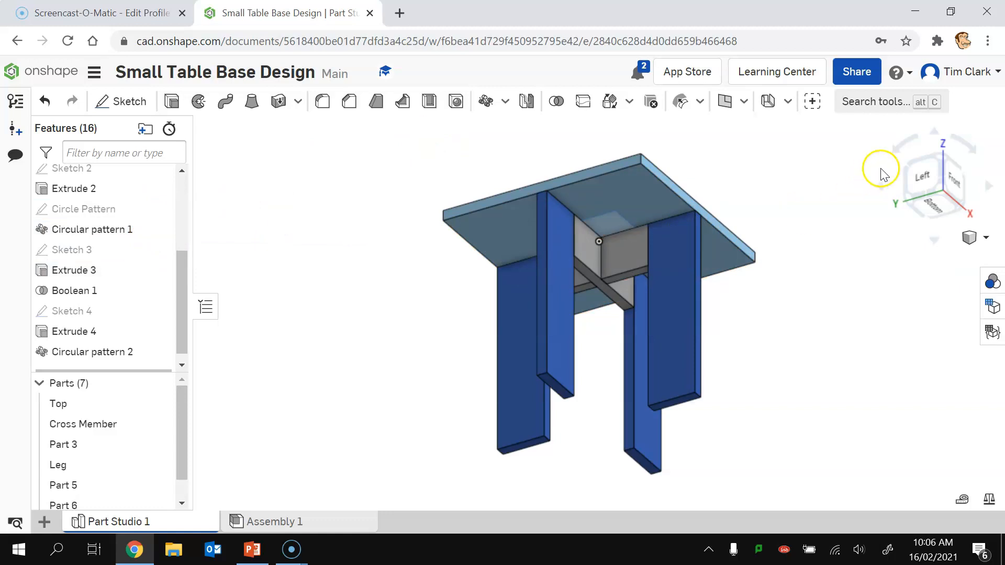
Step: Turn the view to look at the table from the top
left_click(924, 157)
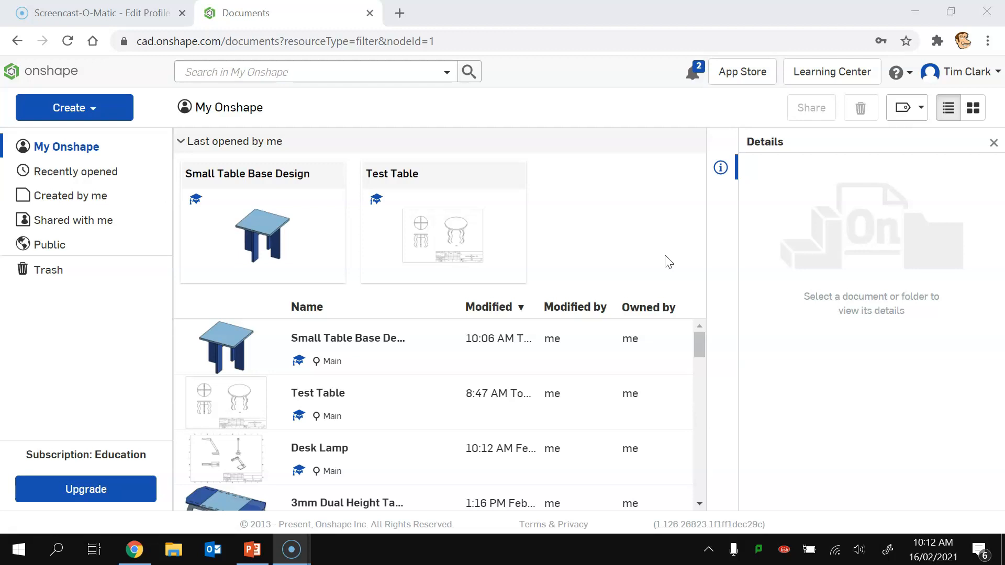
Step: Copy the Small Table Base Design workspace into a new document named 'Small Table Option 1'
right_click(330, 341)
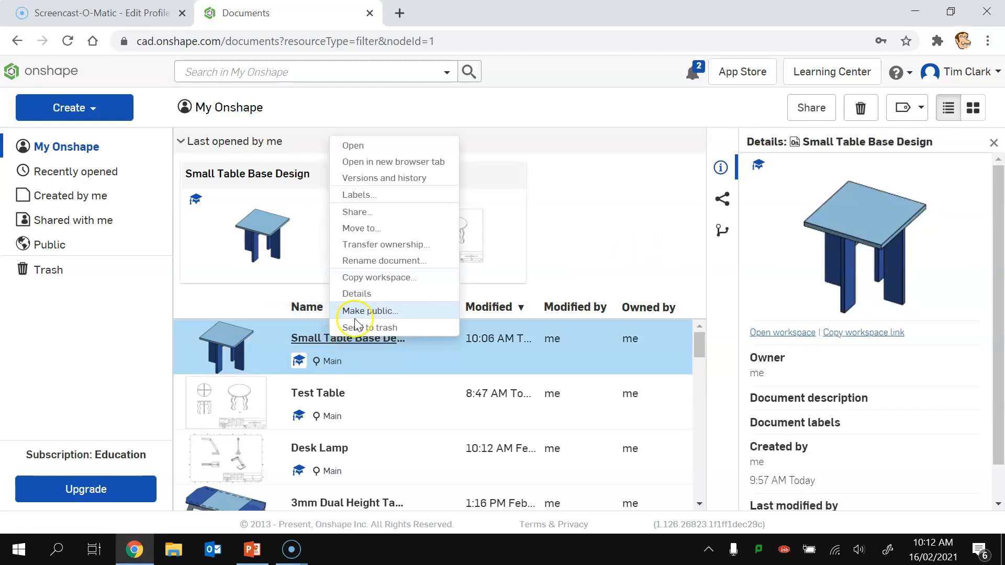
left_click(392, 279)
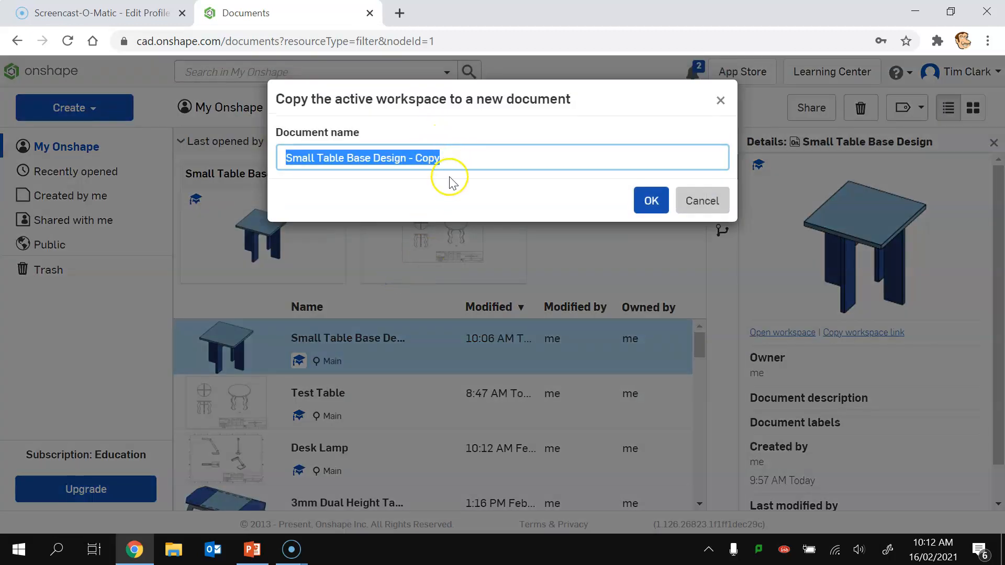
left_click_drag(444, 156, 358, 158)
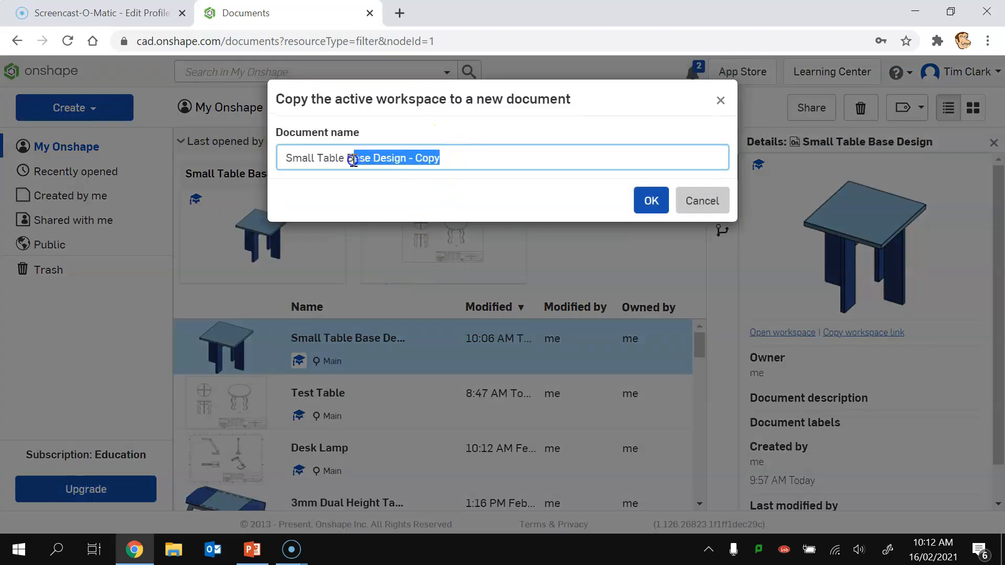
type("Optio")
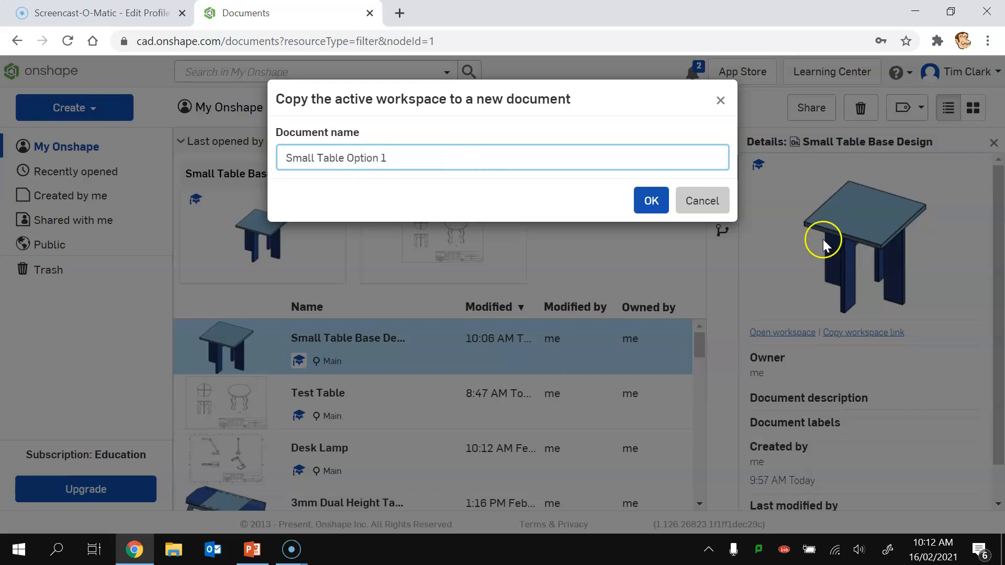
left_click(650, 201)
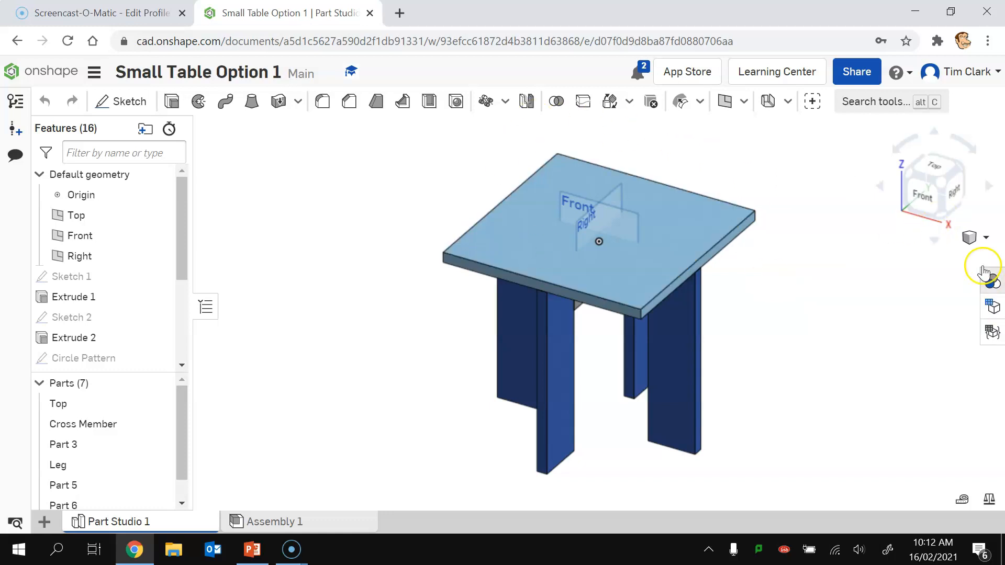
Step: Start Sketch 5 on the table-top face and view it straight on from Bottom
left_click(942, 217)
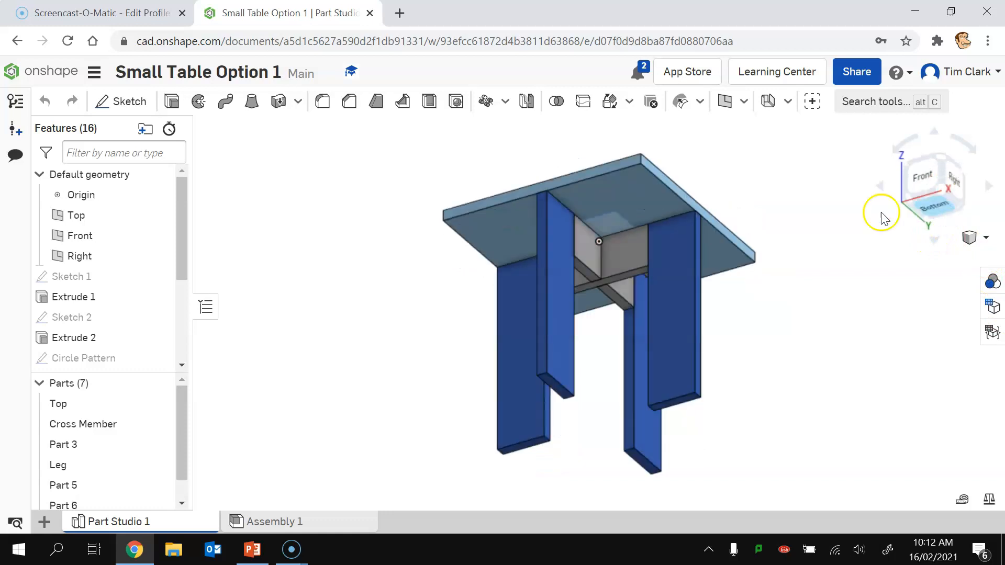
left_click(130, 103)
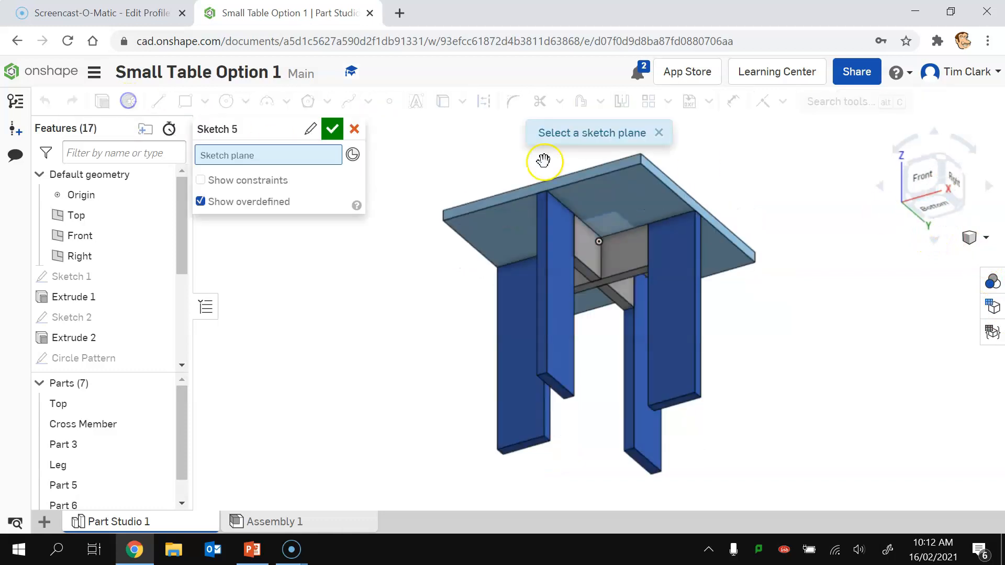
left_click(636, 183)
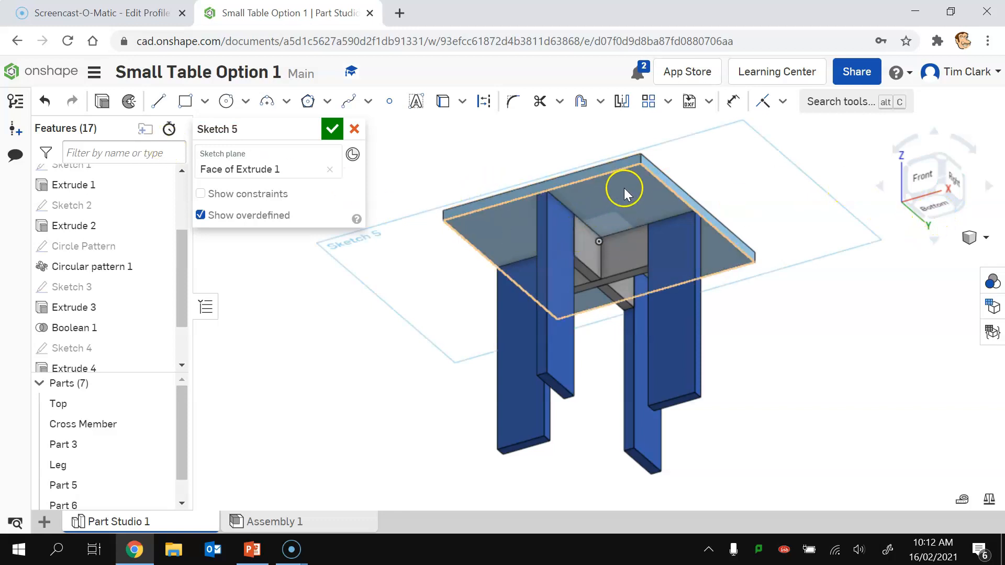
left_click(940, 208)
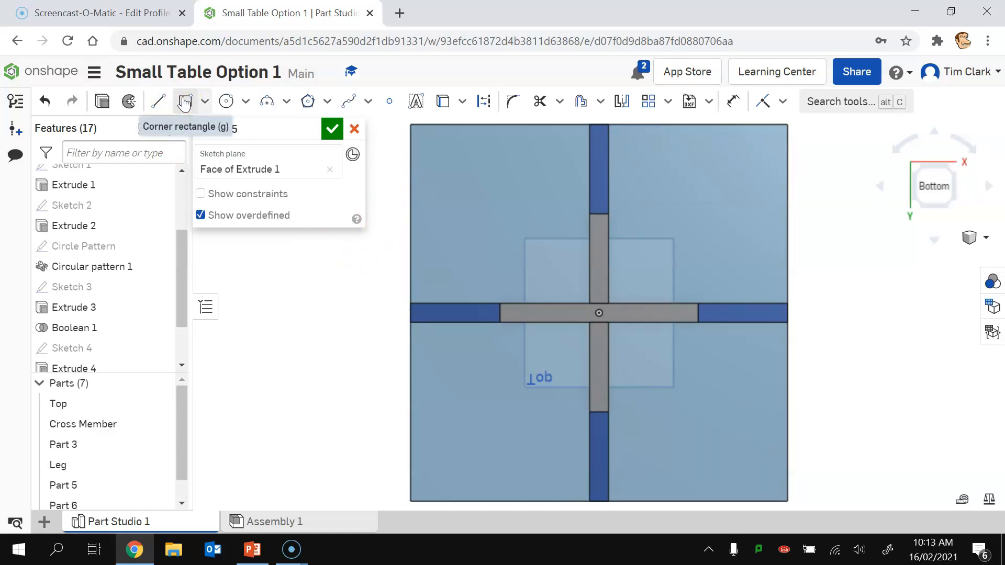
Step: Draw zigzag notch lines along the top and right edges of the table top
left_click(158, 101)
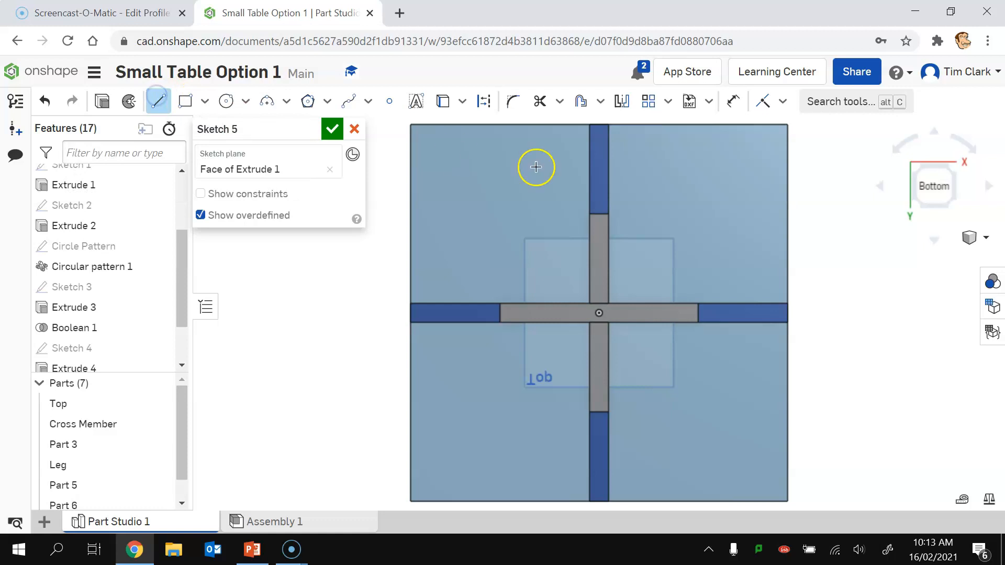
left_click(459, 125)
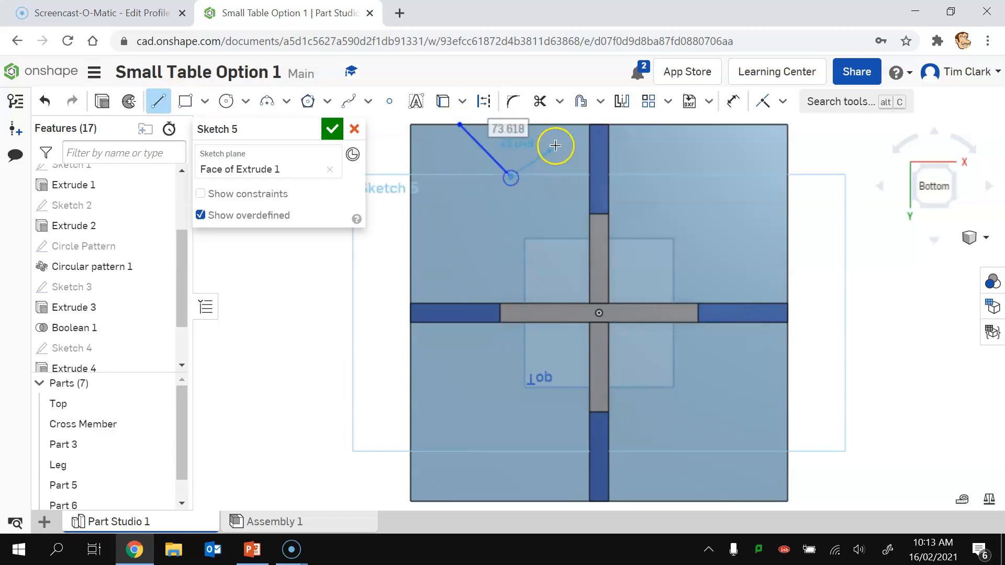
left_click(558, 124)
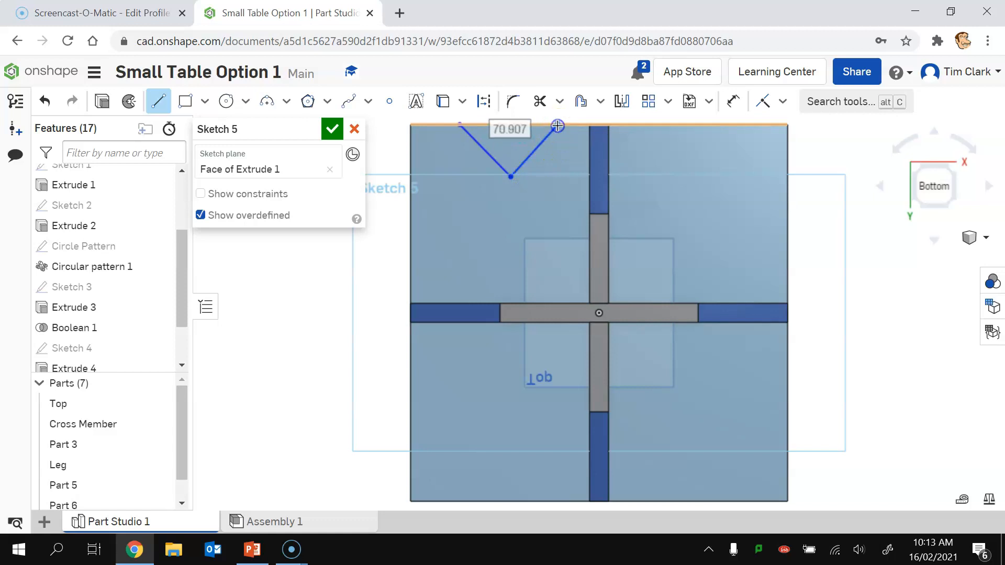
left_click(662, 125)
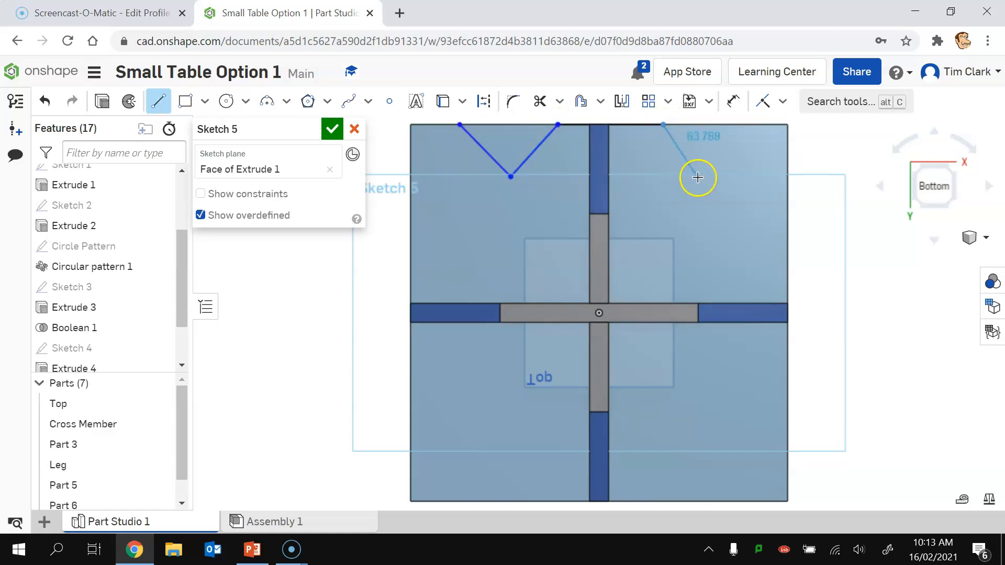
left_click(699, 173)
left_click(746, 125)
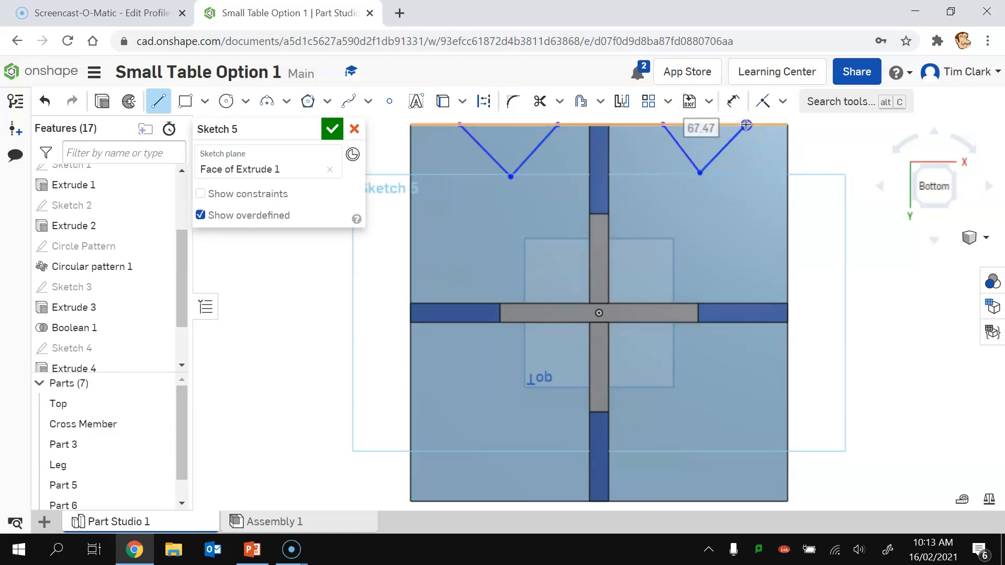
left_click(786, 178)
left_click(748, 228)
left_click(788, 257)
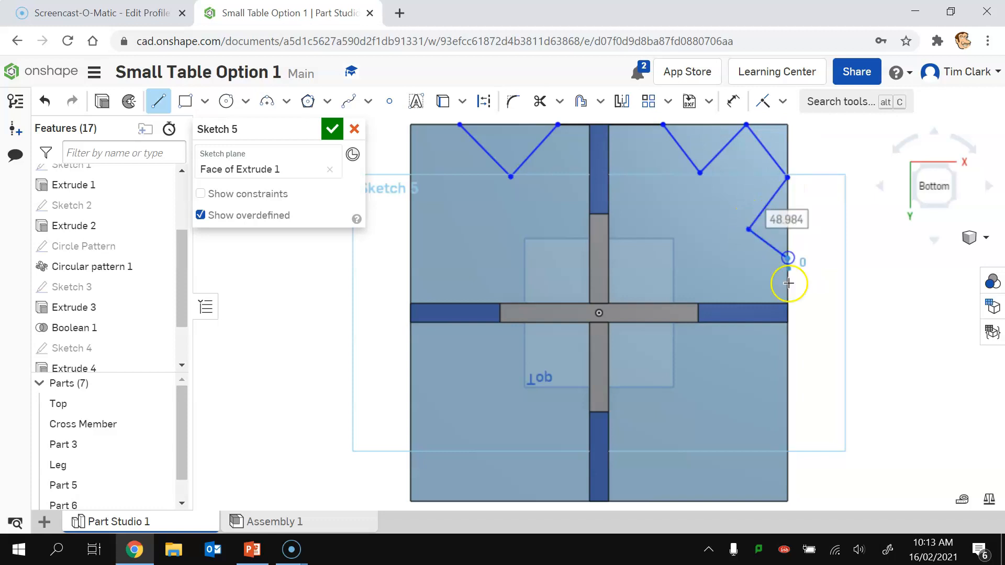
left_click(786, 361)
left_click(751, 399)
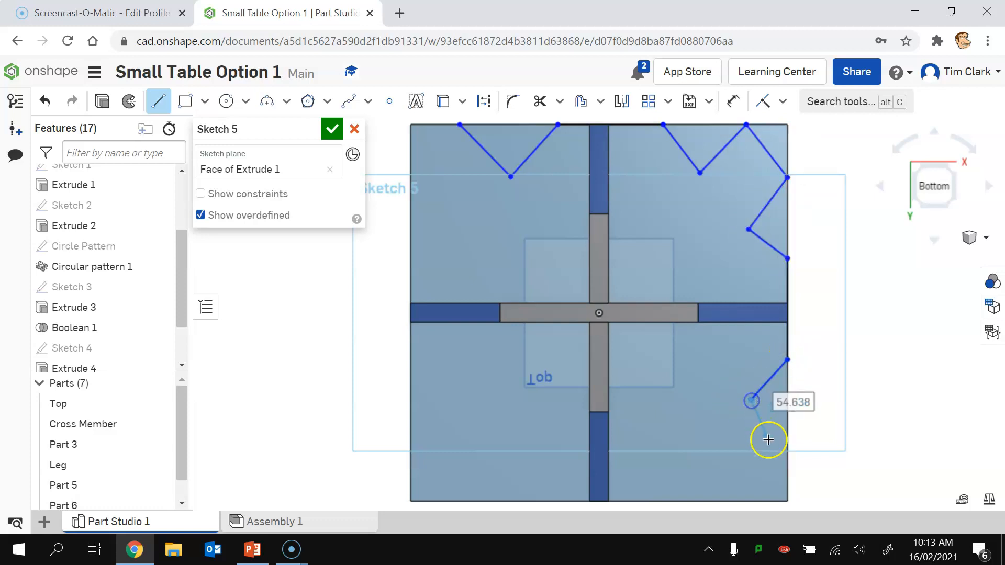
left_click(786, 440)
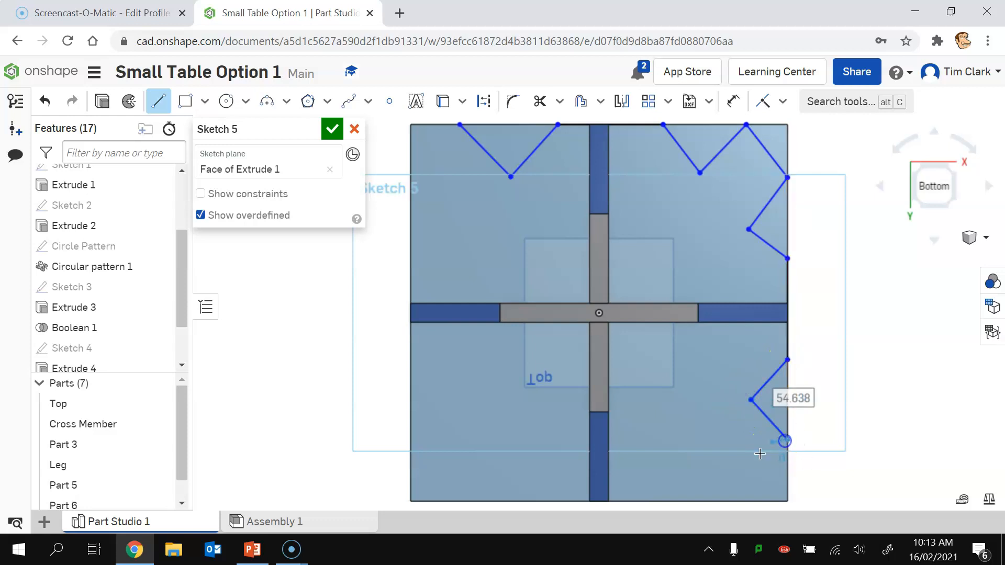
Step: Continue the zigzag along the bottom and left edges back to the start, and accept Sketch 5
left_click(747, 502)
left_click(690, 471)
left_click(638, 502)
left_click(542, 501)
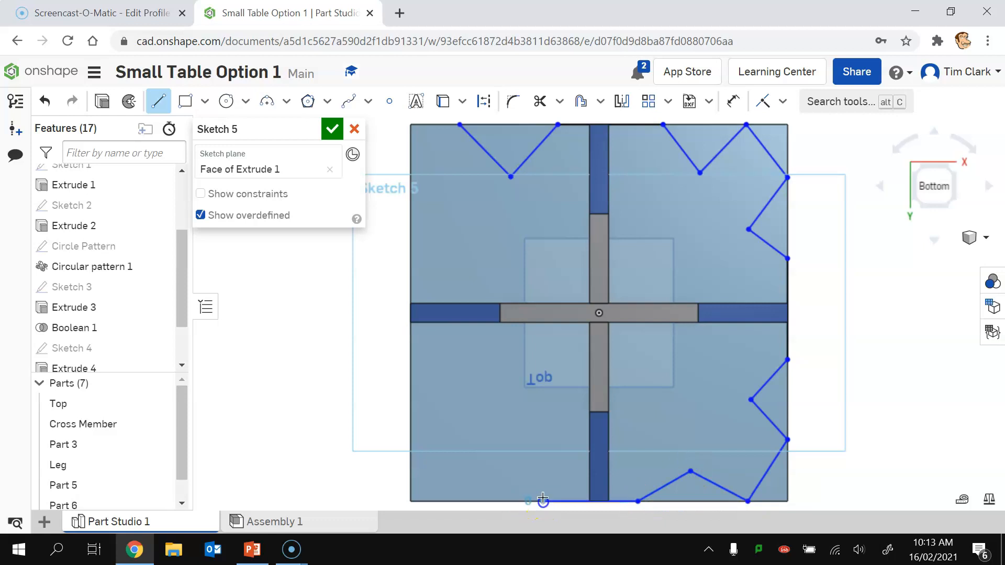
left_click(514, 464)
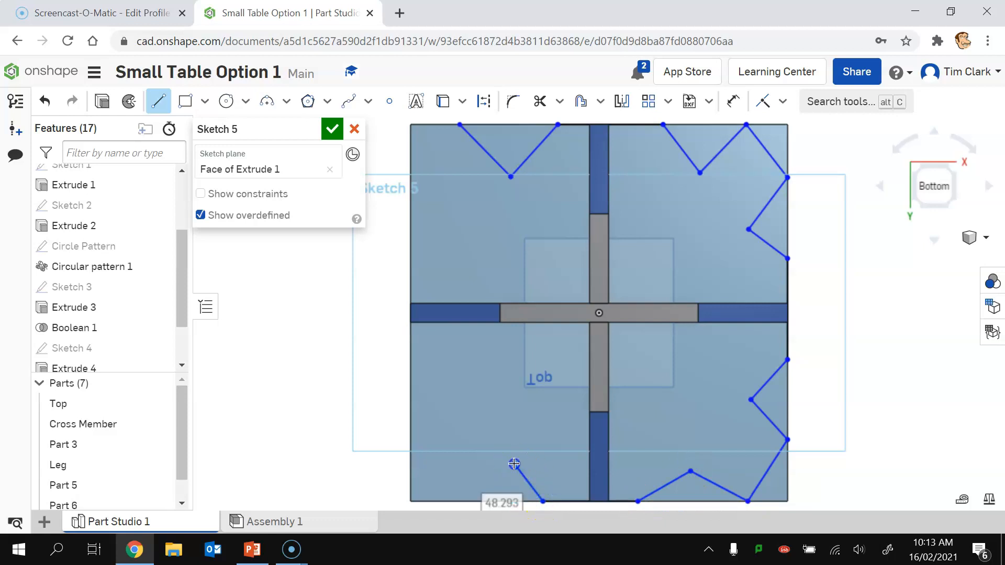
left_click(464, 502)
left_click(411, 449)
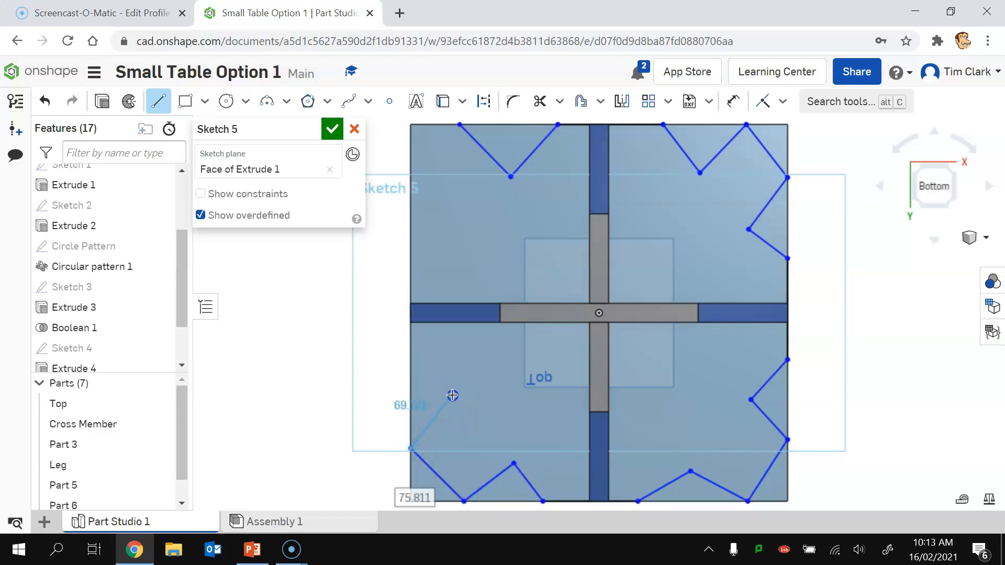
left_click(452, 395)
left_click(411, 352)
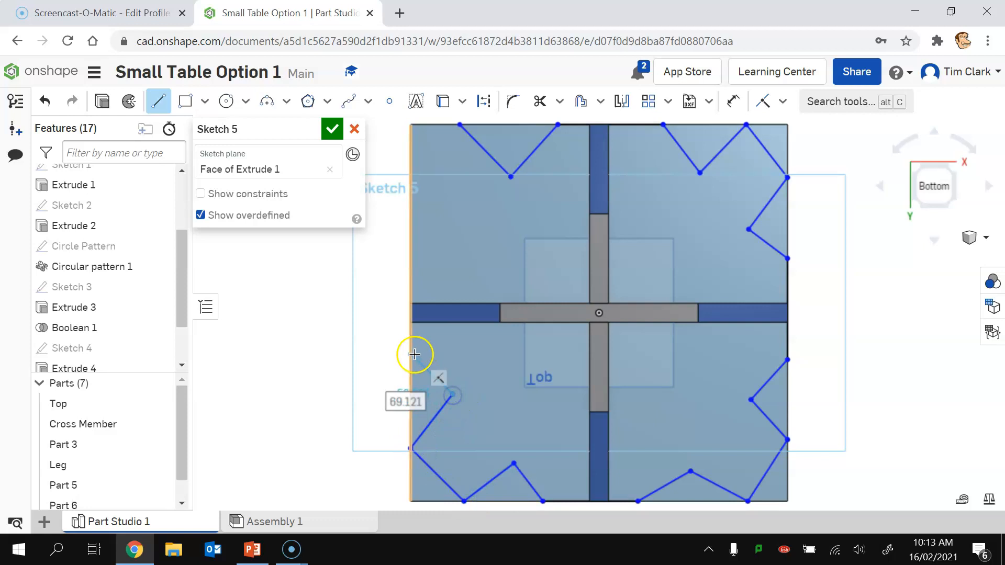
left_click(409, 268)
left_click(449, 238)
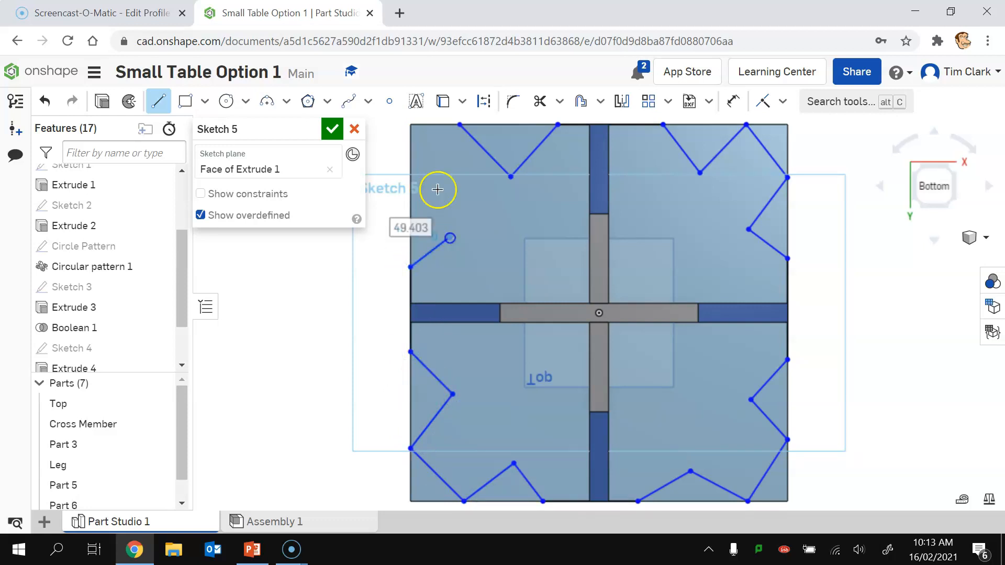
left_click(408, 188)
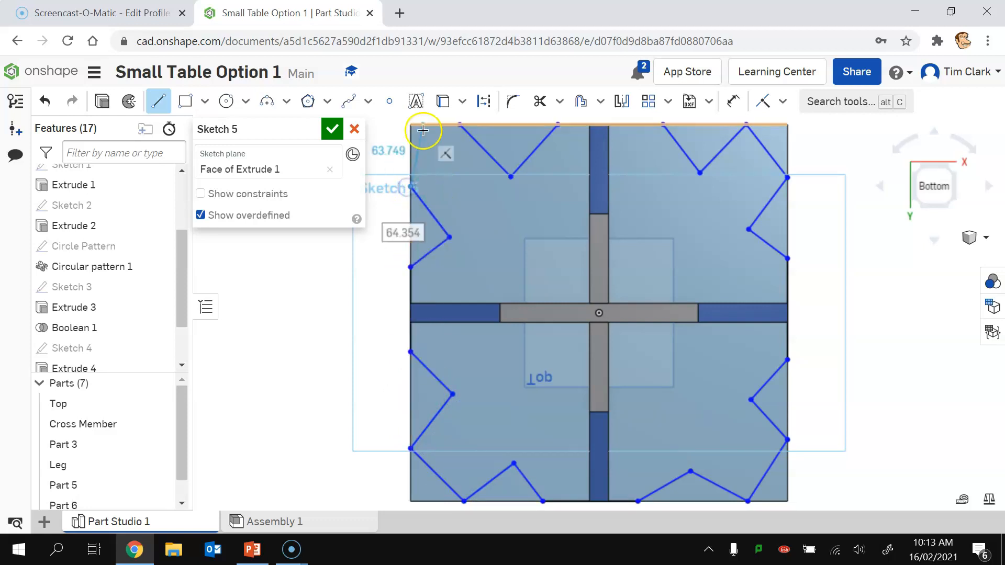
left_click(460, 126)
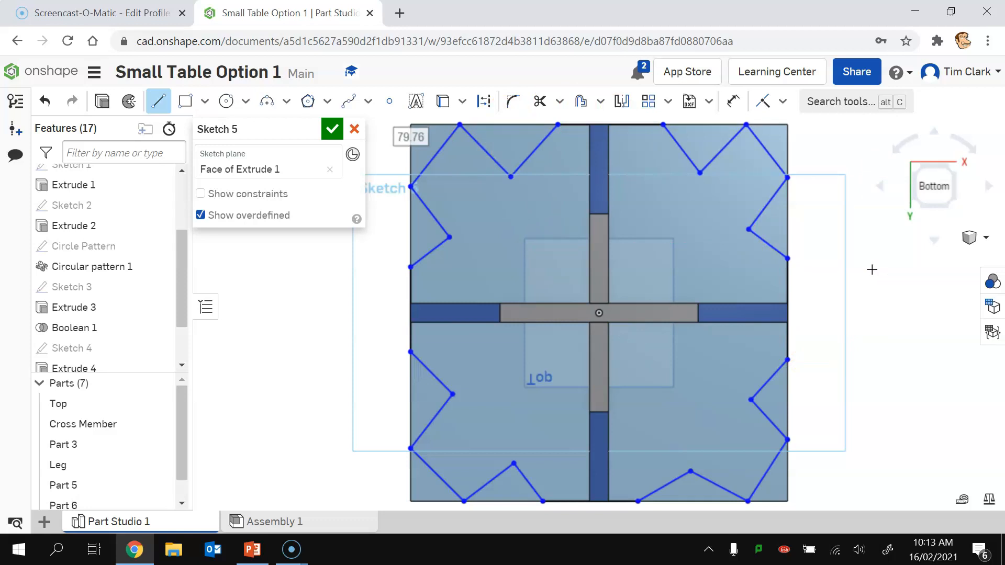
left_click(331, 130)
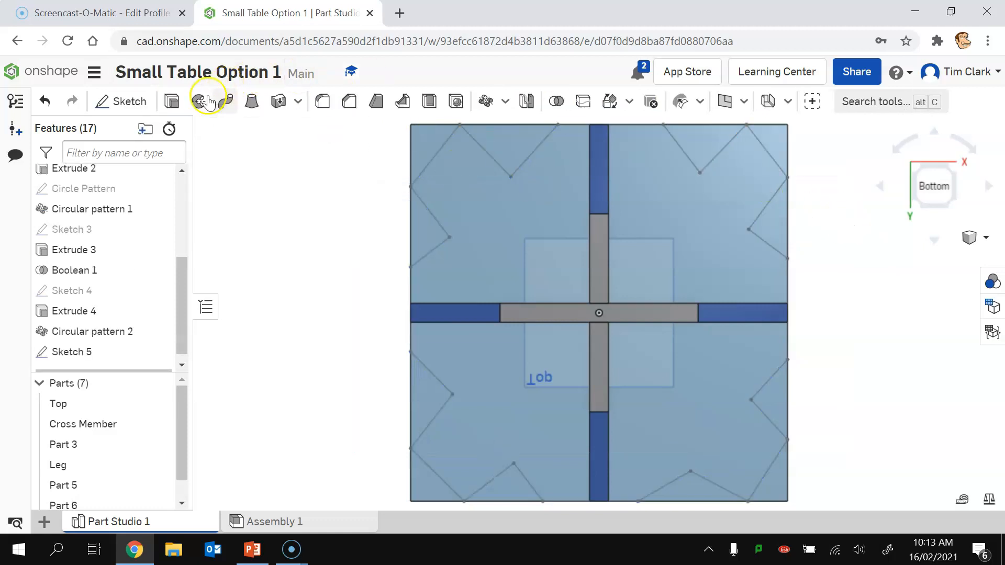
Step: Set up a Remove extrude on all corner and triangle regions of Sketch 5
left_click(168, 103)
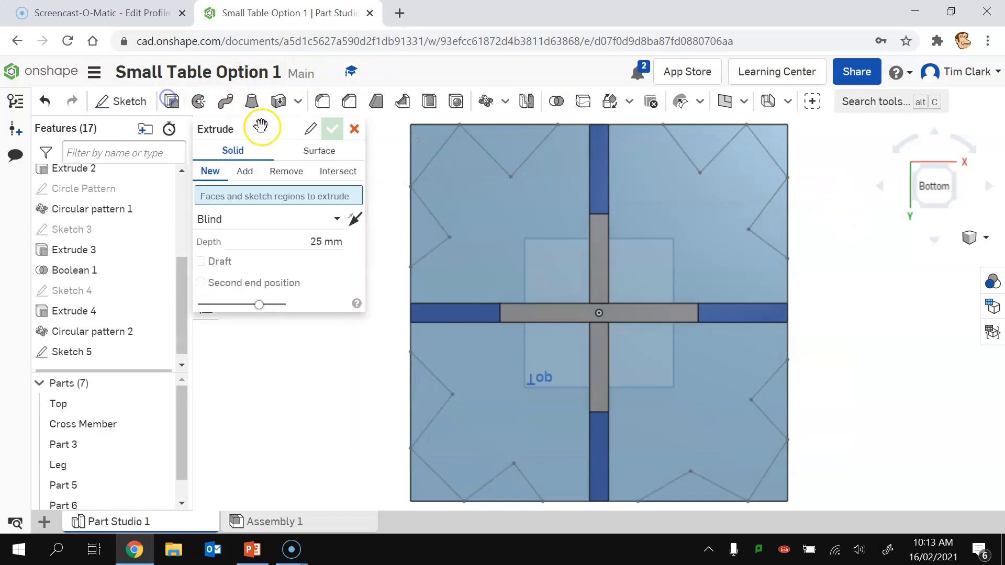
left_click(417, 134)
left_click(507, 136)
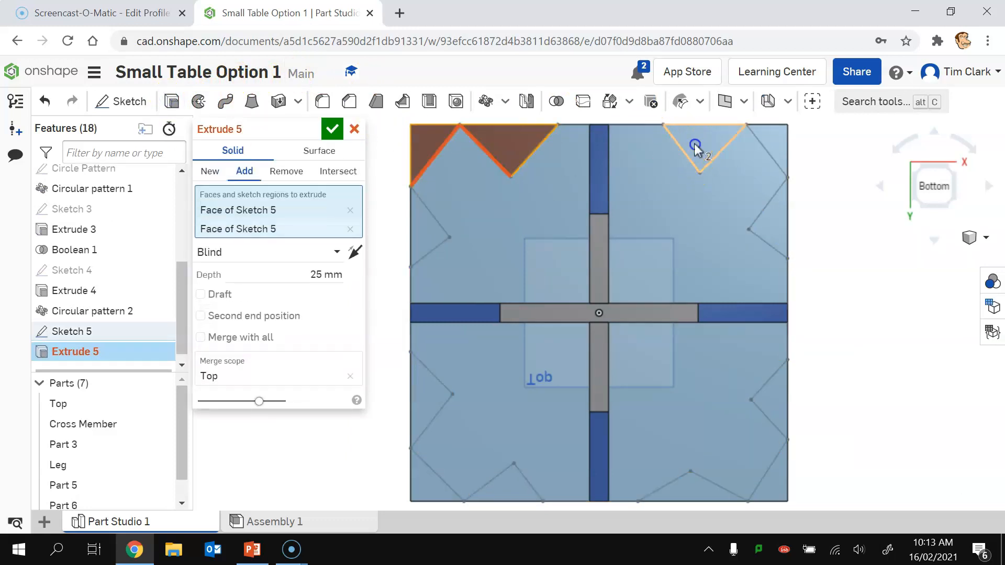
left_click(695, 144)
left_click(286, 171)
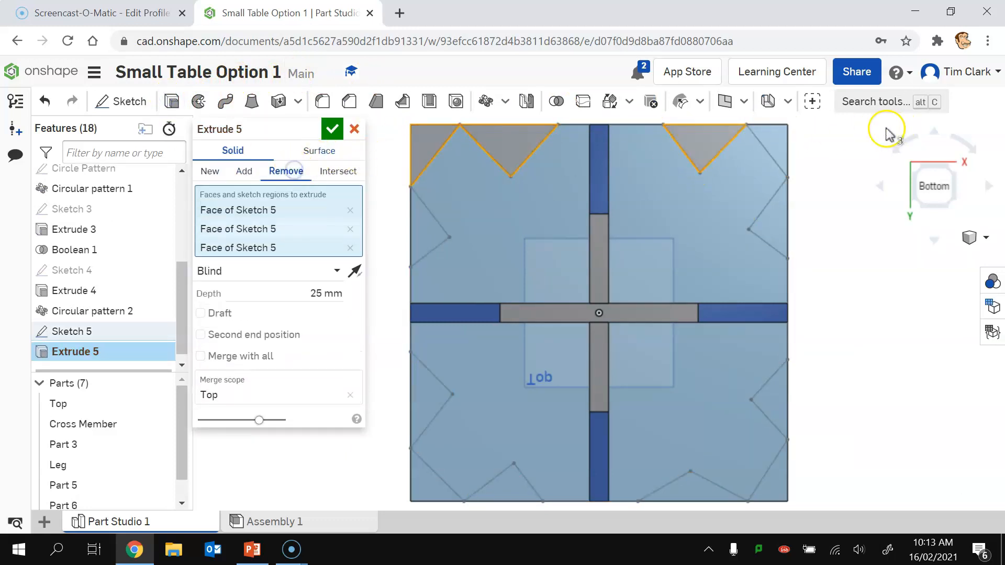
left_click(771, 153)
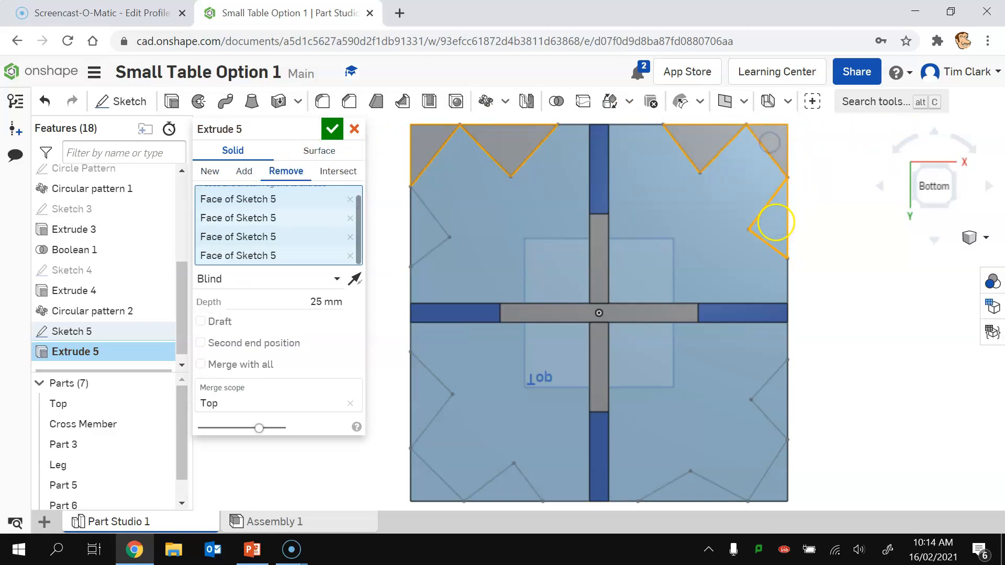
left_click(780, 381)
left_click(779, 486)
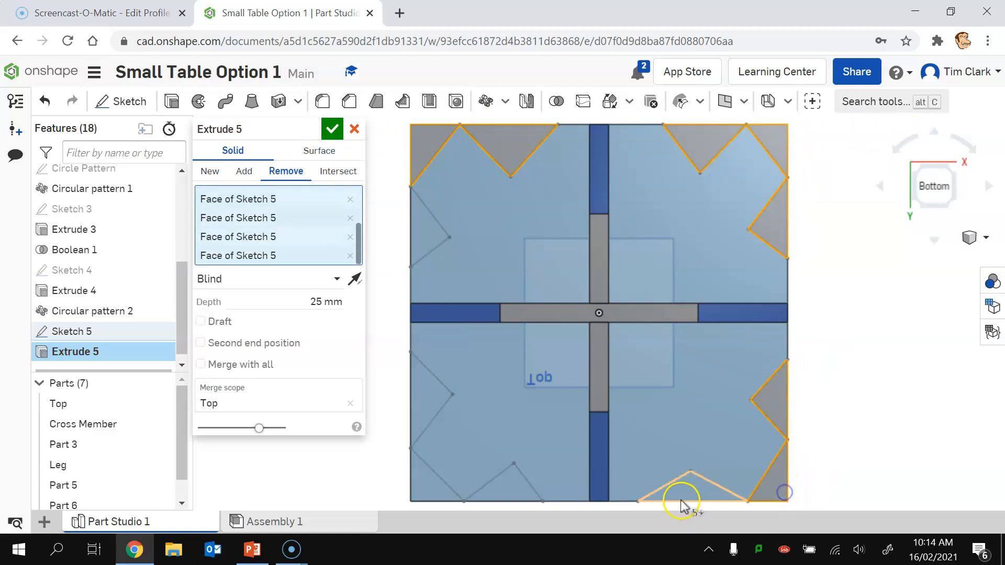
left_click(651, 495)
left_click(511, 484)
left_click(431, 484)
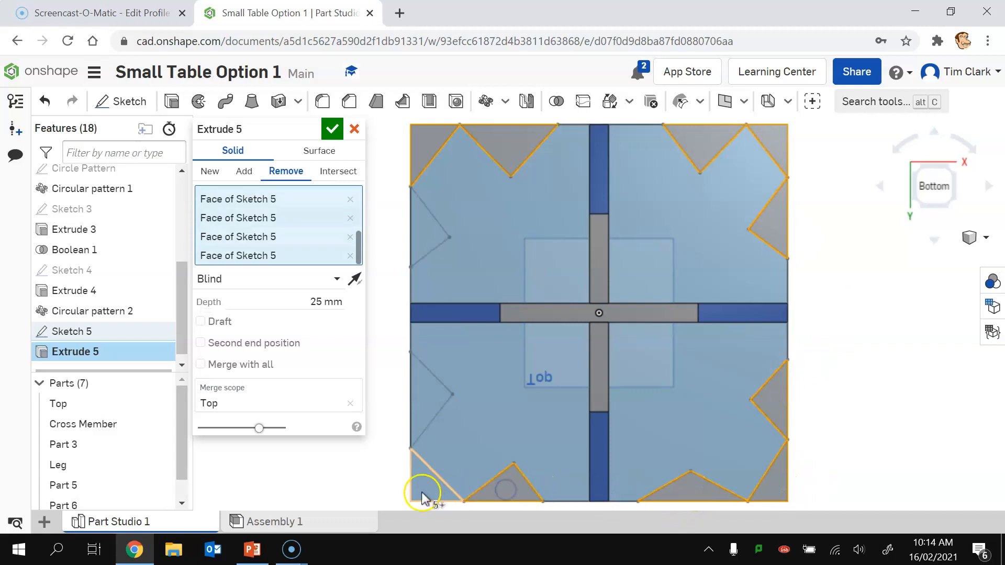
left_click(412, 401)
left_click(412, 235)
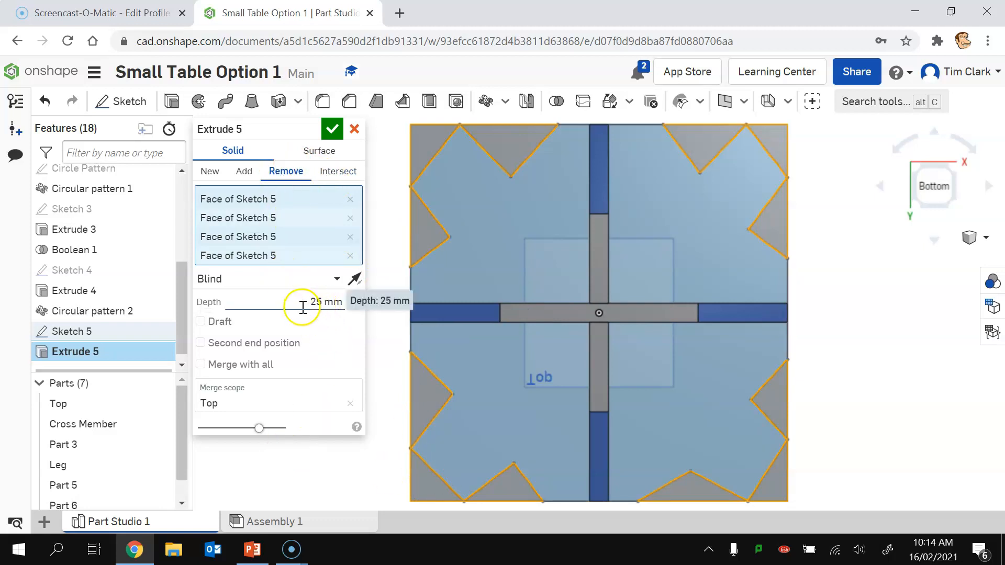
Step: Set the cut's end type to Through all and accept Extrude 5
left_click(337, 278)
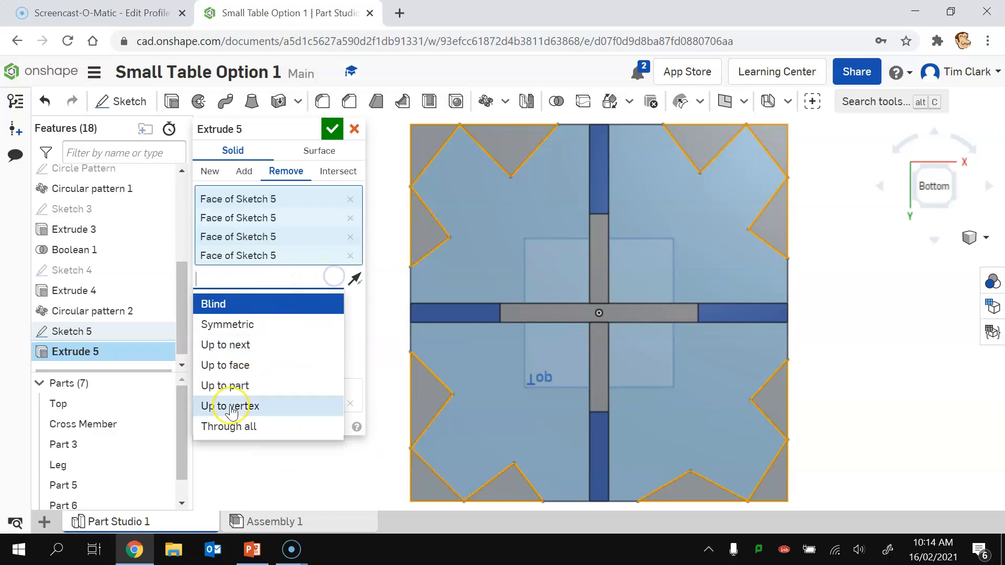
left_click(229, 426)
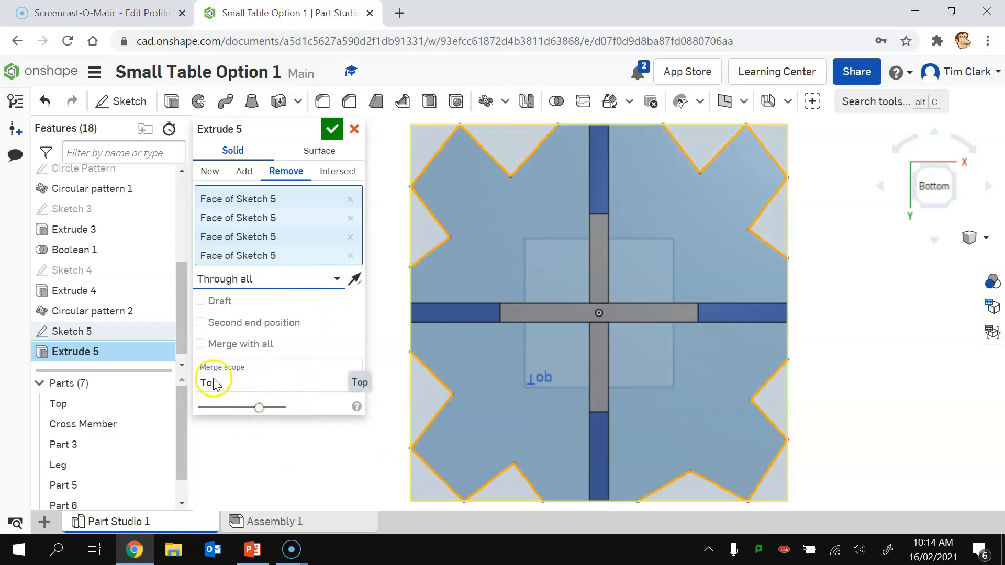
left_click(332, 129)
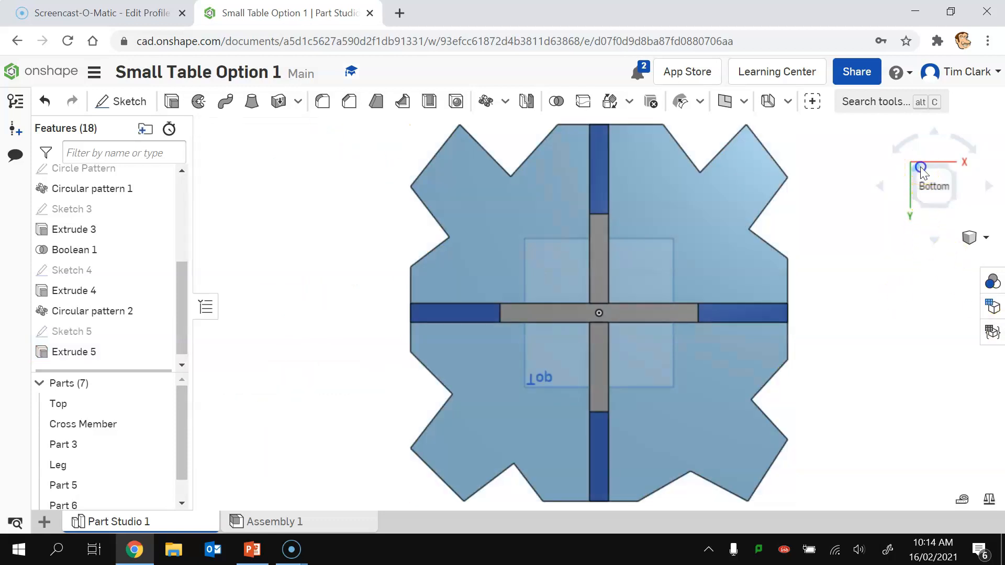
Step: Delete leg parts Part 5, Part 6 and Part 7, keeping only the original Leg
left_click(921, 169)
left_click(950, 166)
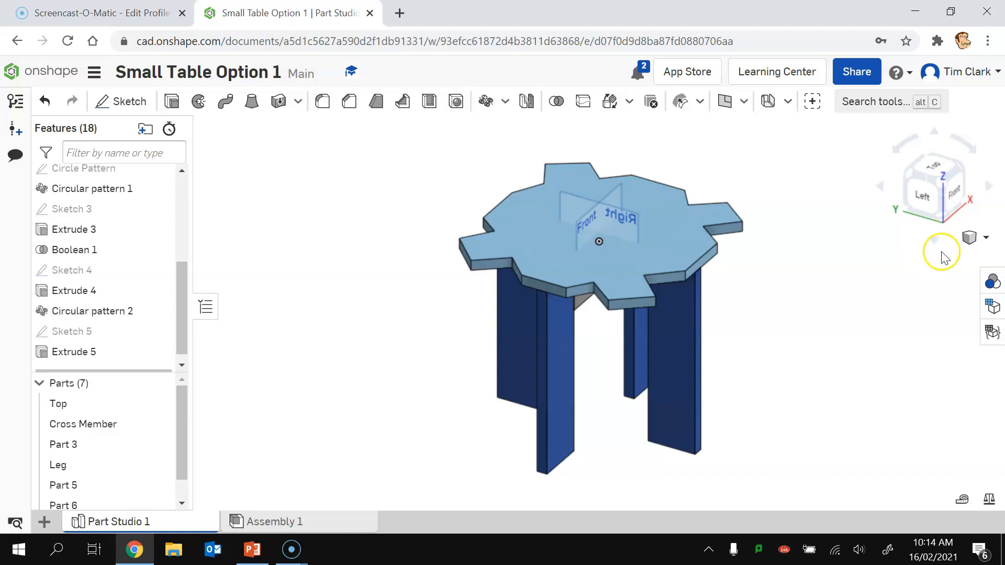
left_click(911, 178)
left_click(944, 188)
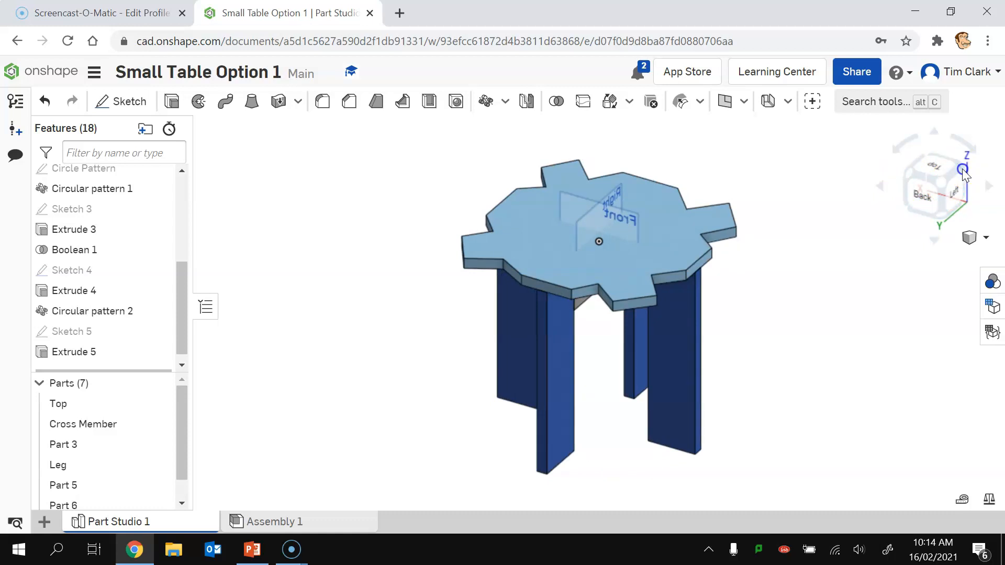
left_click(963, 171)
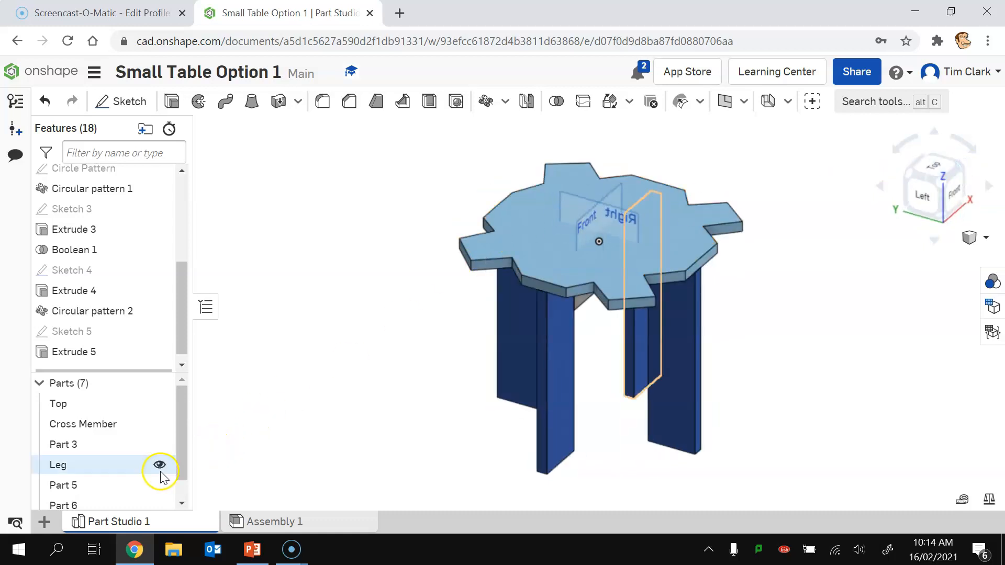
left_click(178, 506)
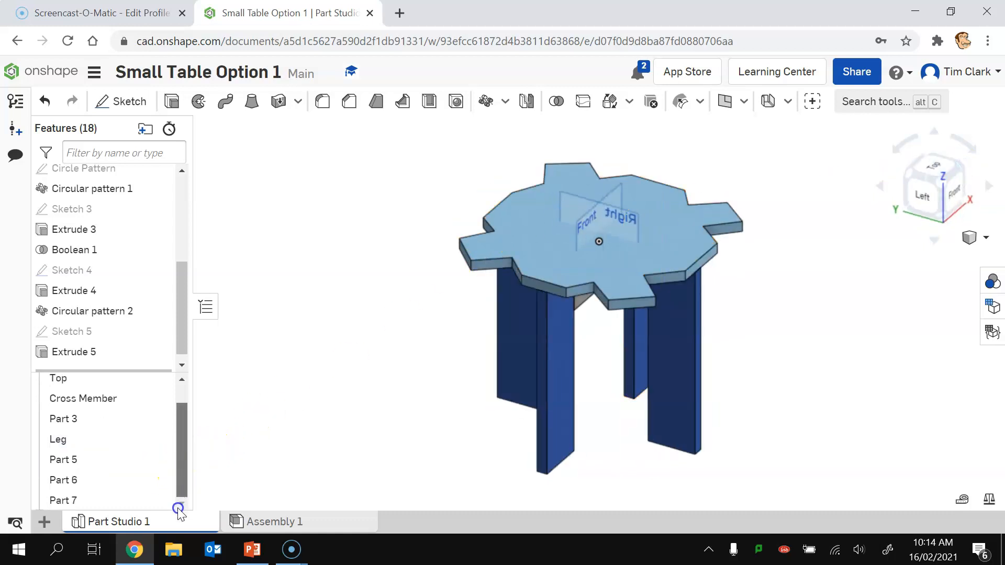
left_click(63, 460)
left_click(65, 502, "shift")
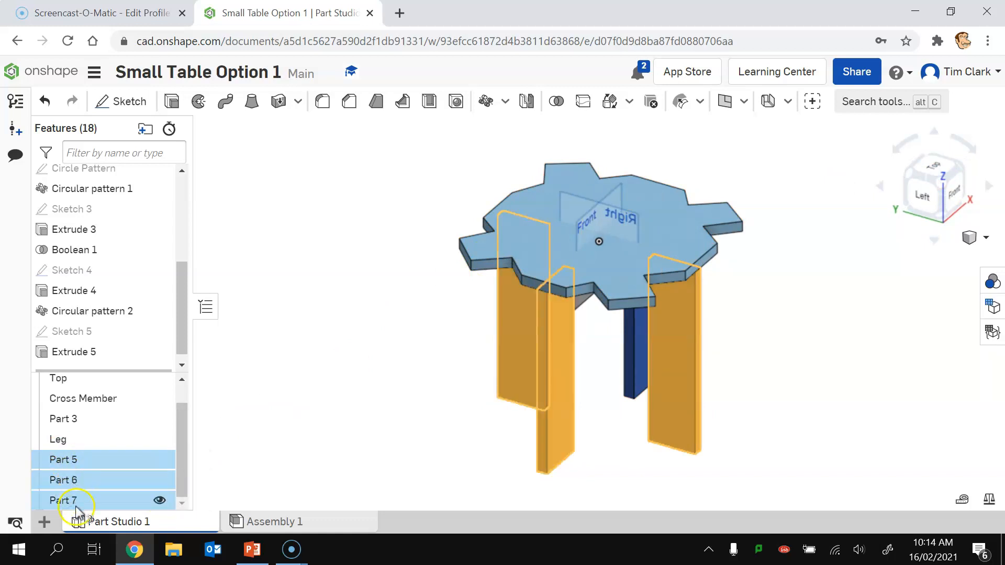
right_click(64, 480)
left_click(84, 479)
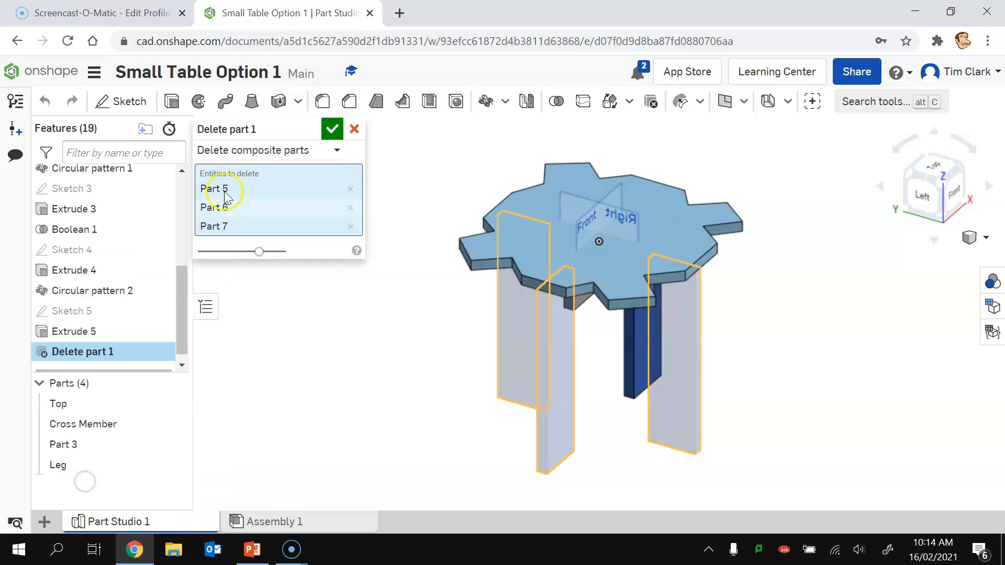
left_click(333, 129)
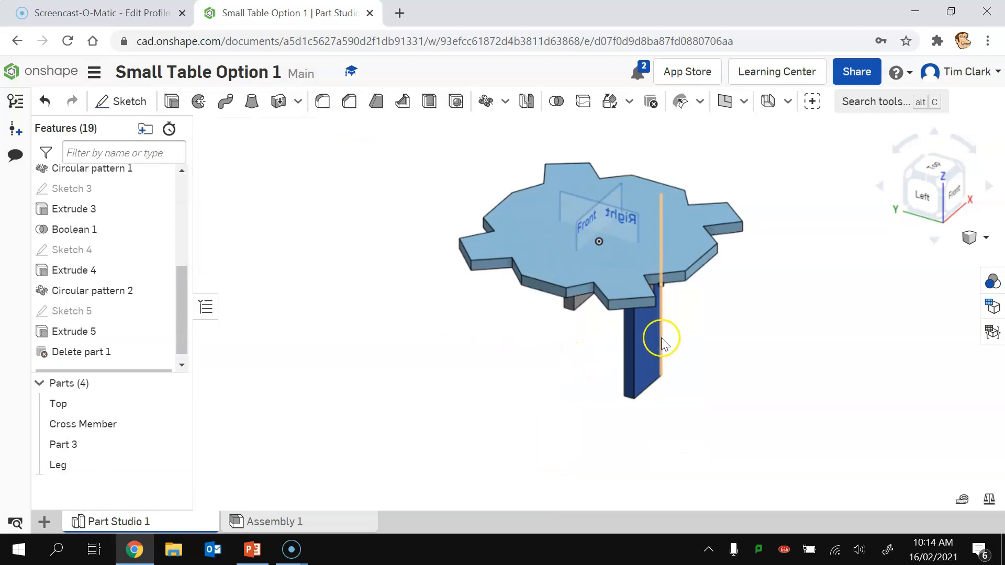
left_click(968, 191)
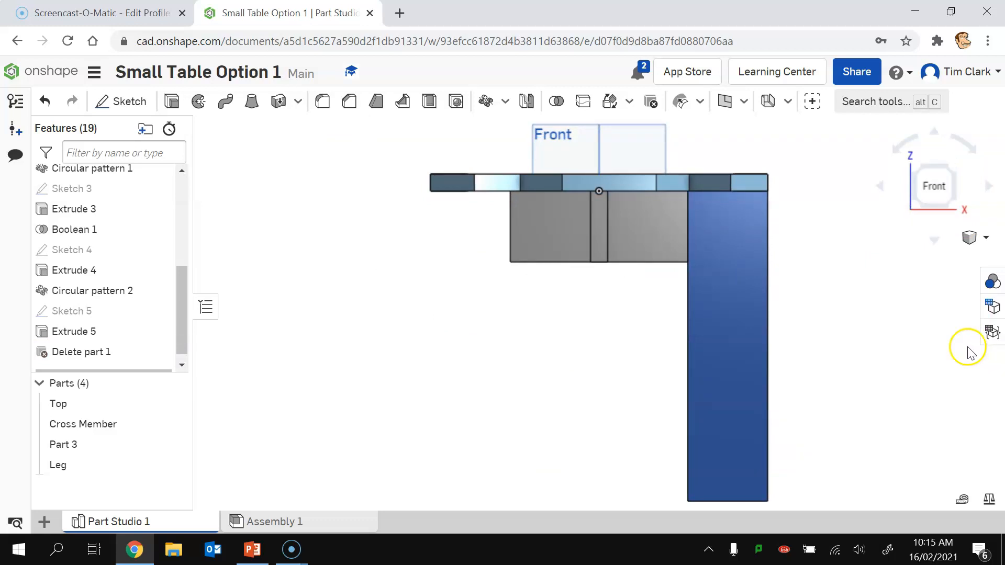
Step: Start Sketch 6 on the leg's front face and draw a zigzag down its right edge
left_click(126, 97)
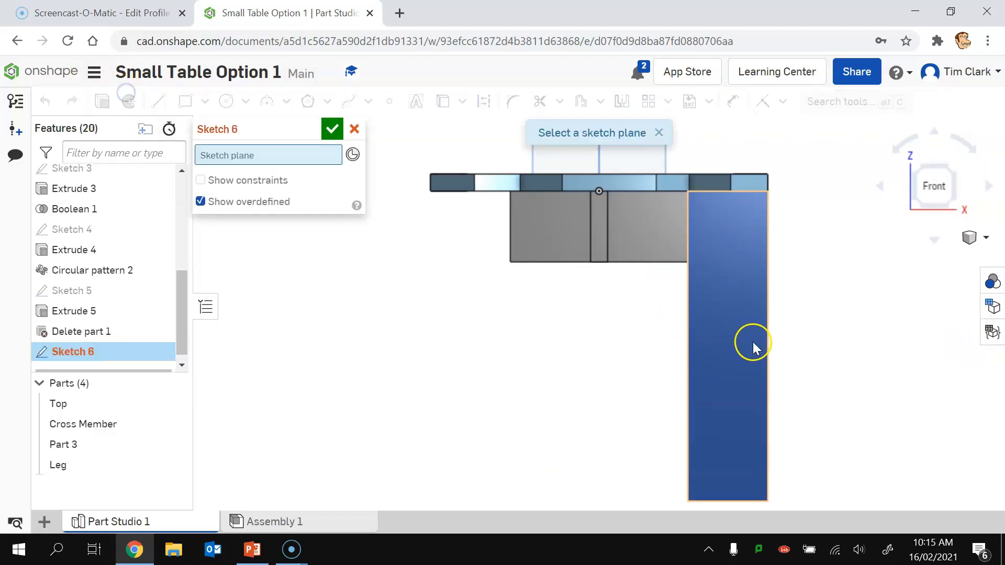
left_click(719, 339)
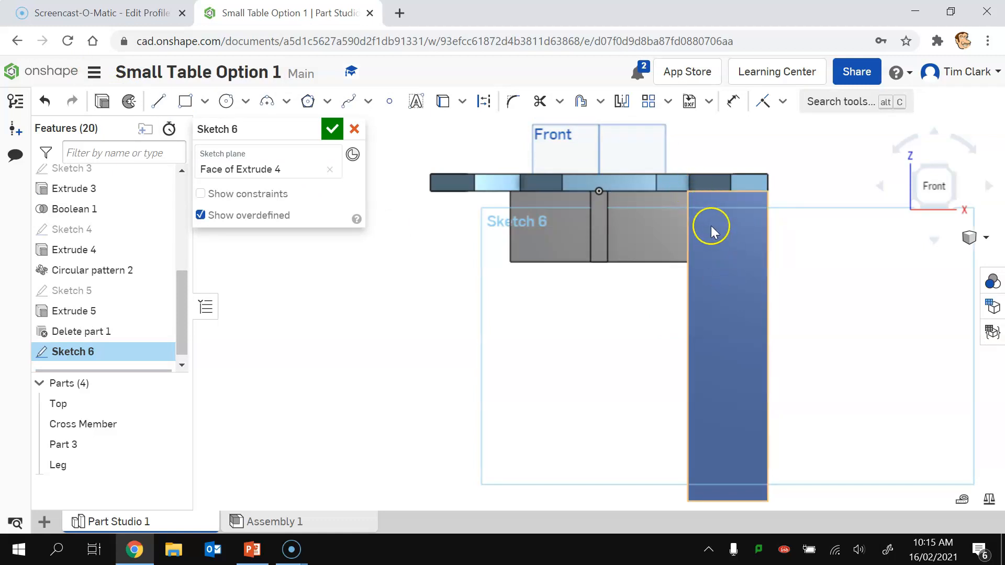
left_click(157, 101)
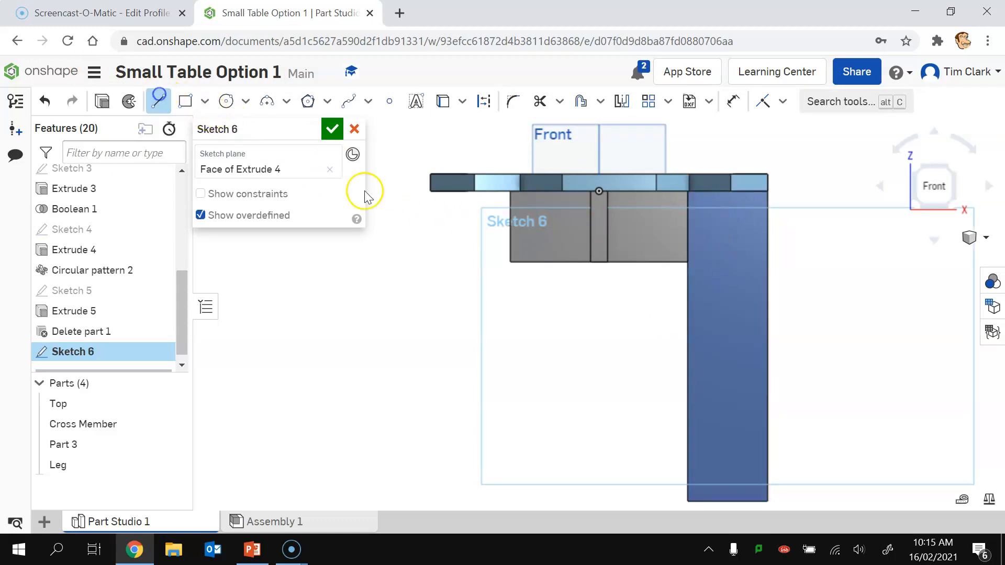
left_click(729, 192)
left_click(768, 248)
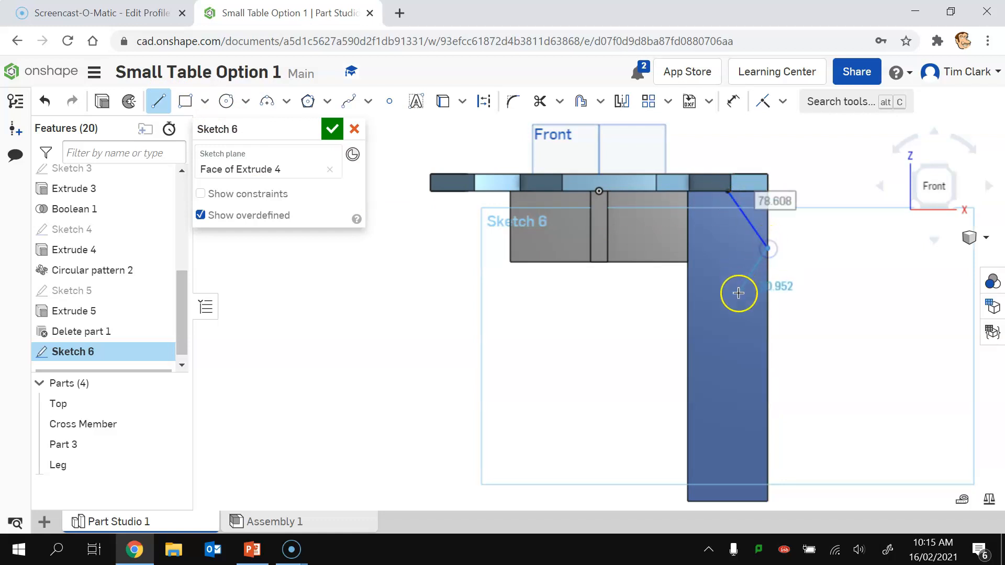
left_click(729, 327)
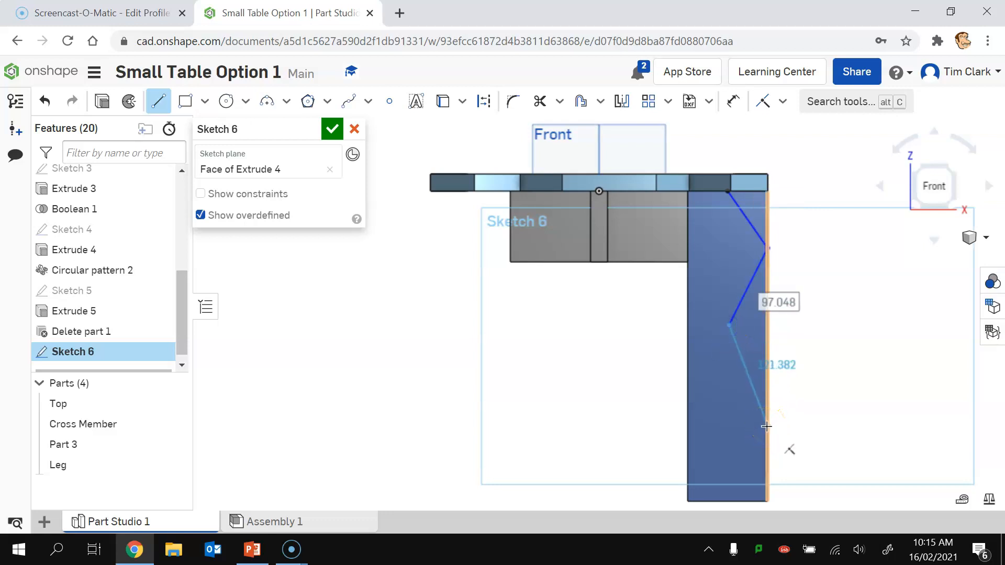
left_click(767, 452)
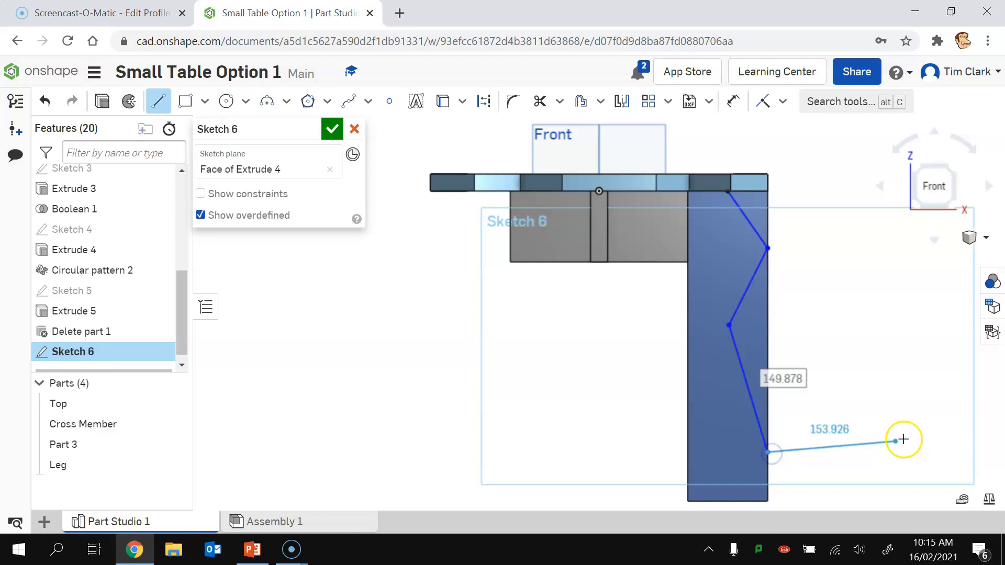
key("Escape")
Step: Draw the inner-edge line with a small 33.403 notch near the top, then accept Sketch 6
left_click(160, 102)
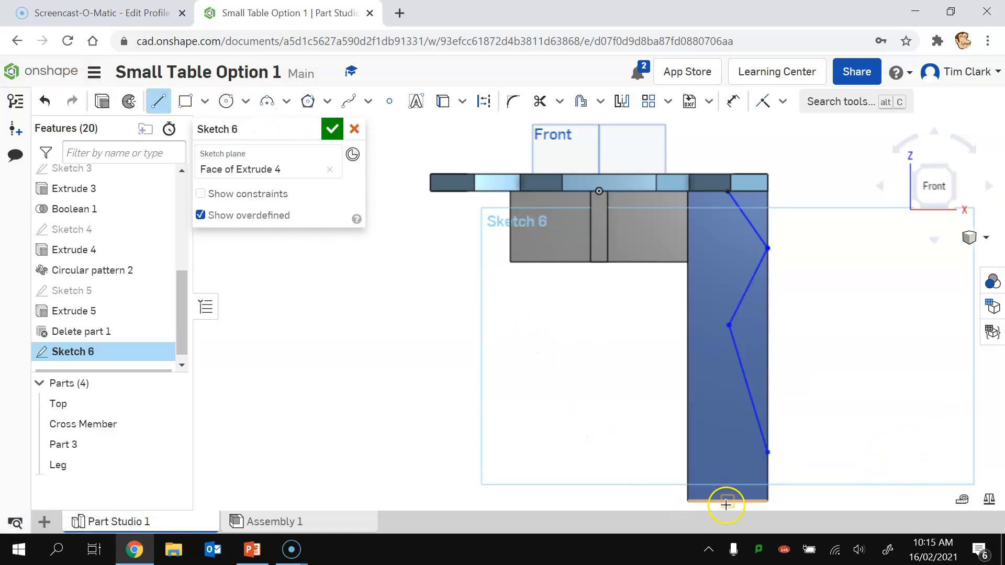
mouse_move(729, 504)
left_mouse_down()
mouse_move(686, 359)
mouse_move(688, 373)
left_mouse_up()
left_click(688, 373)
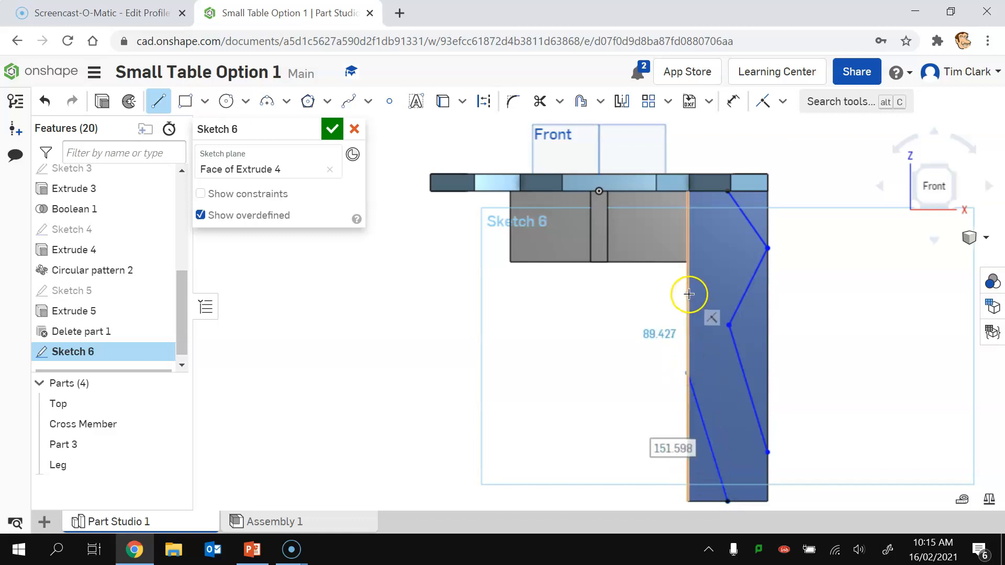
left_click(689, 295)
left_click(708, 281)
left_click(687, 261)
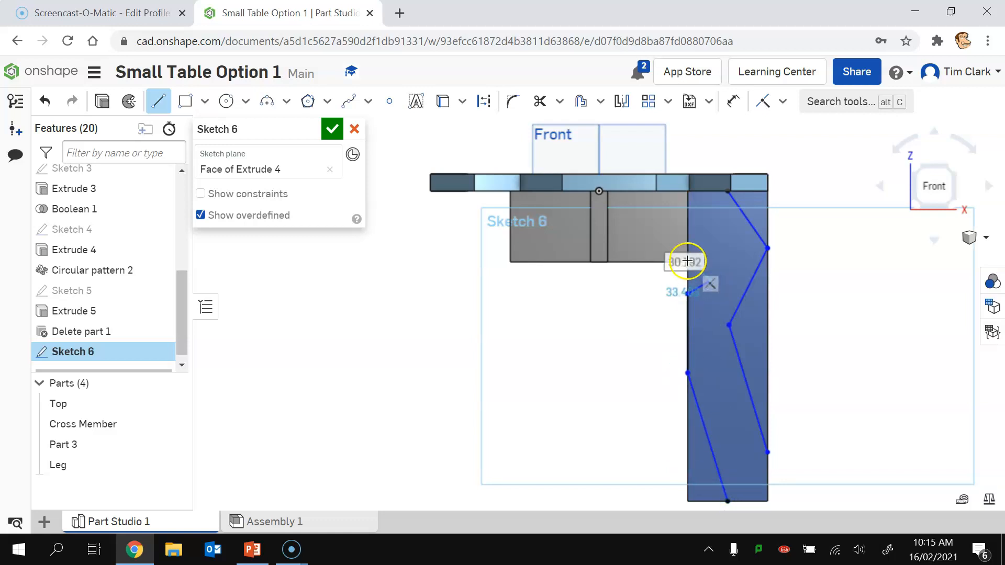
left_click(710, 260)
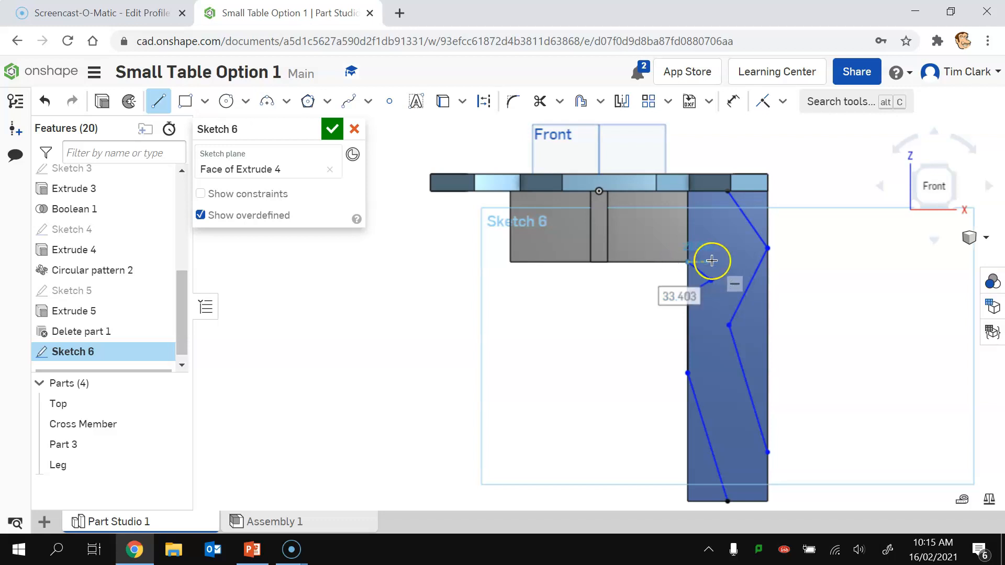
left_click(688, 262)
key("Escape")
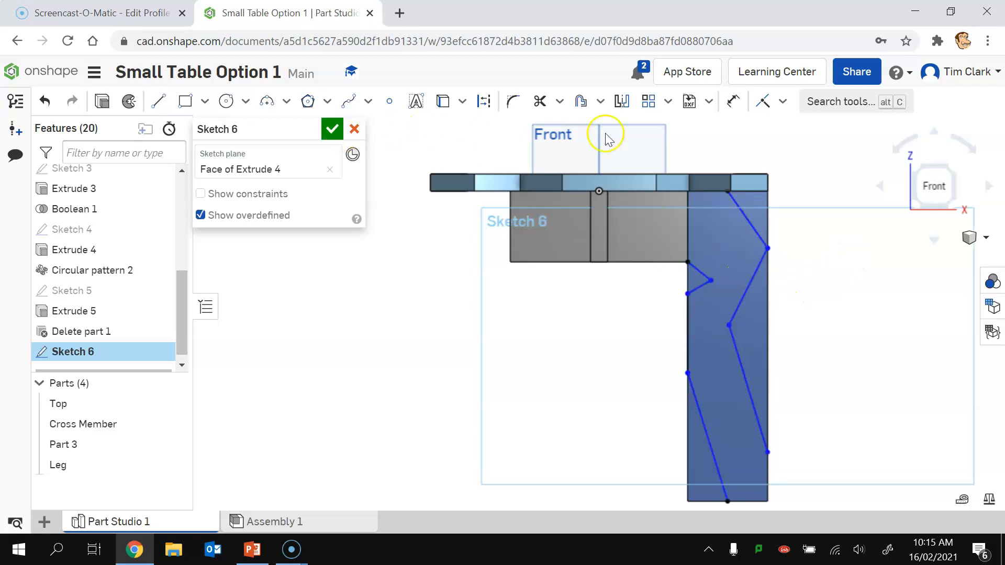
left_click(330, 128)
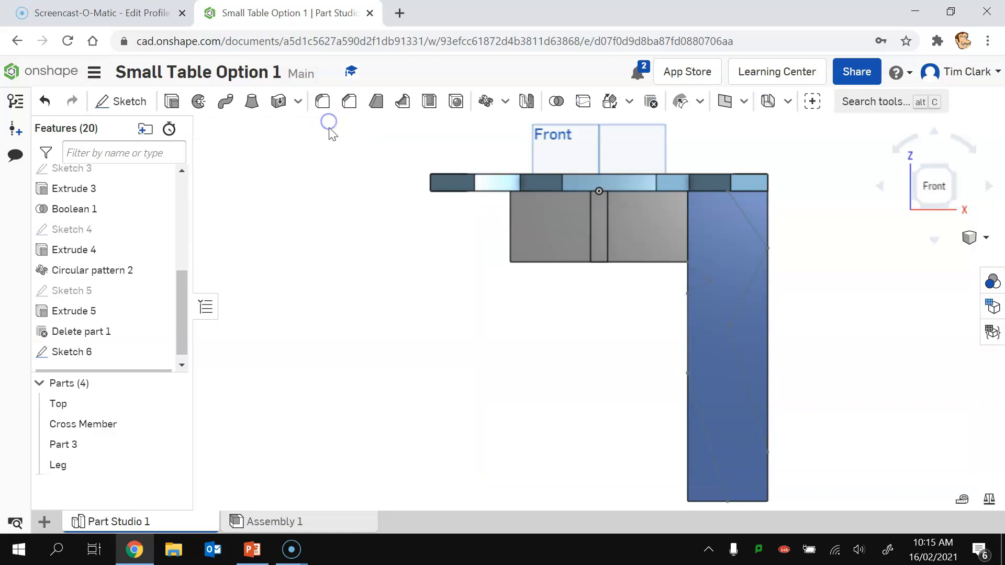
Step: Set up a Remove extrude on the four outer regions of Sketch 6
left_click(172, 101)
left_click(743, 201)
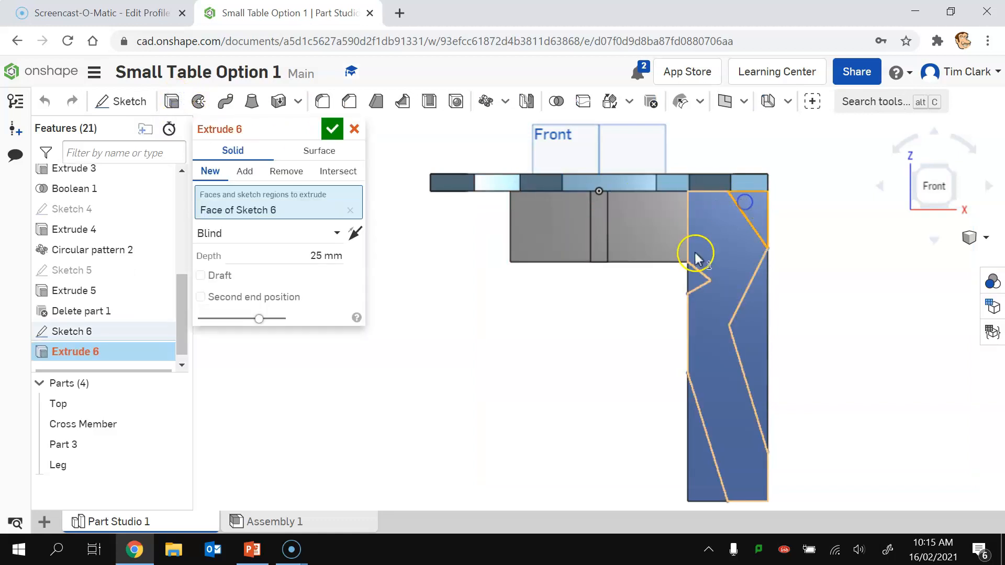
left_click(695, 279)
left_click(752, 341)
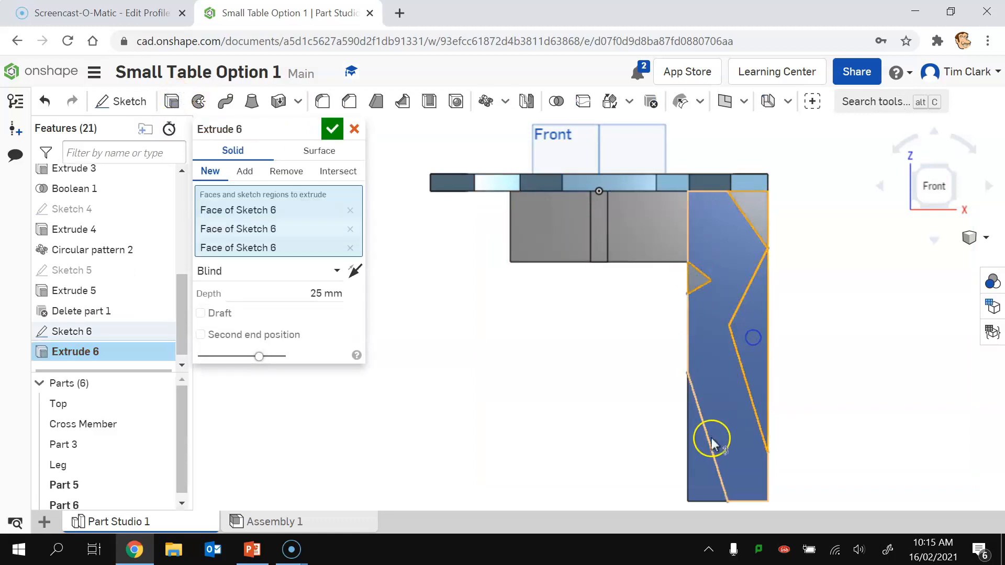
left_click(698, 463)
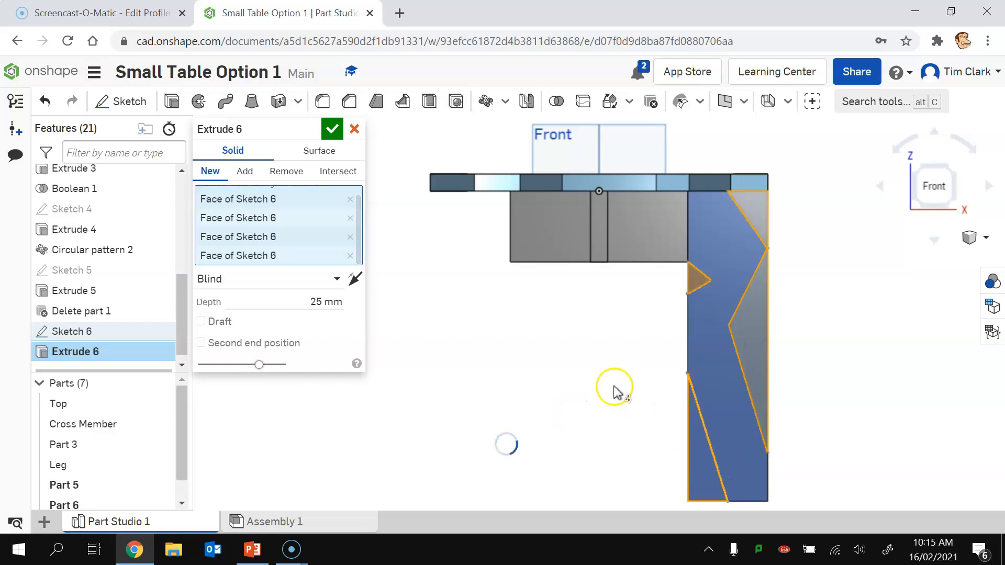
left_click(286, 172)
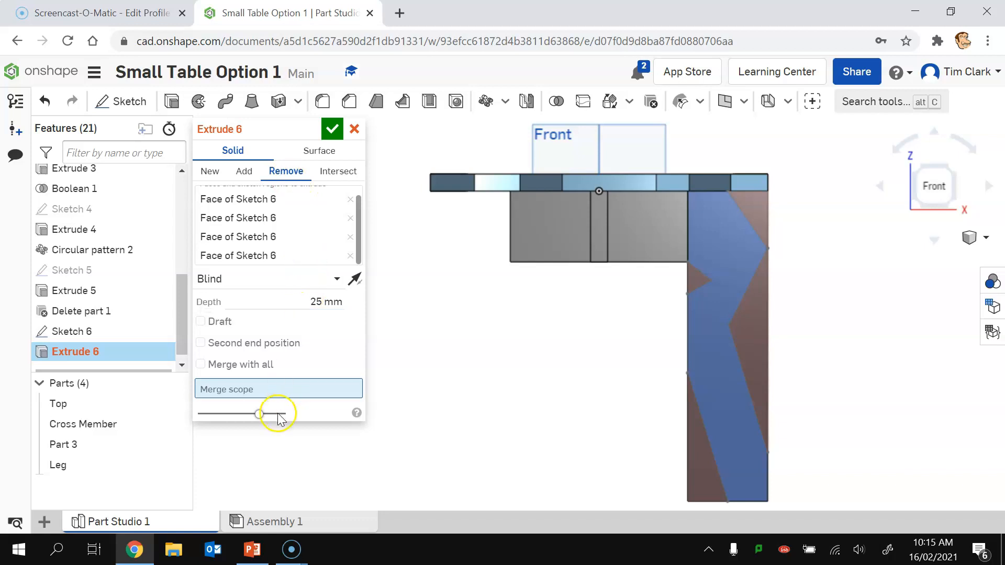
Step: Limit the cut's merge scope to the Leg, make it Through all, and accept Extrude 6
left_click(224, 386)
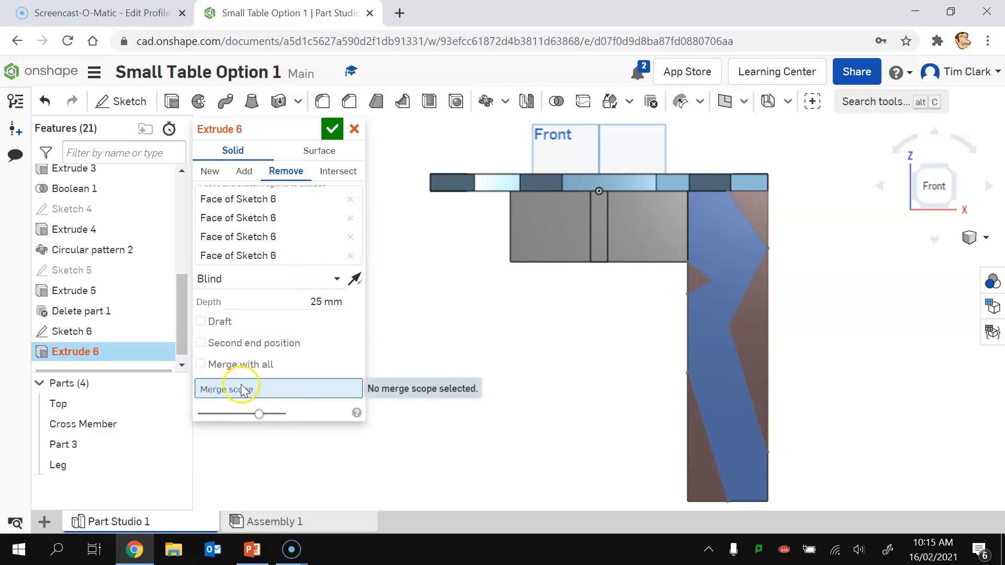
left_click(702, 355)
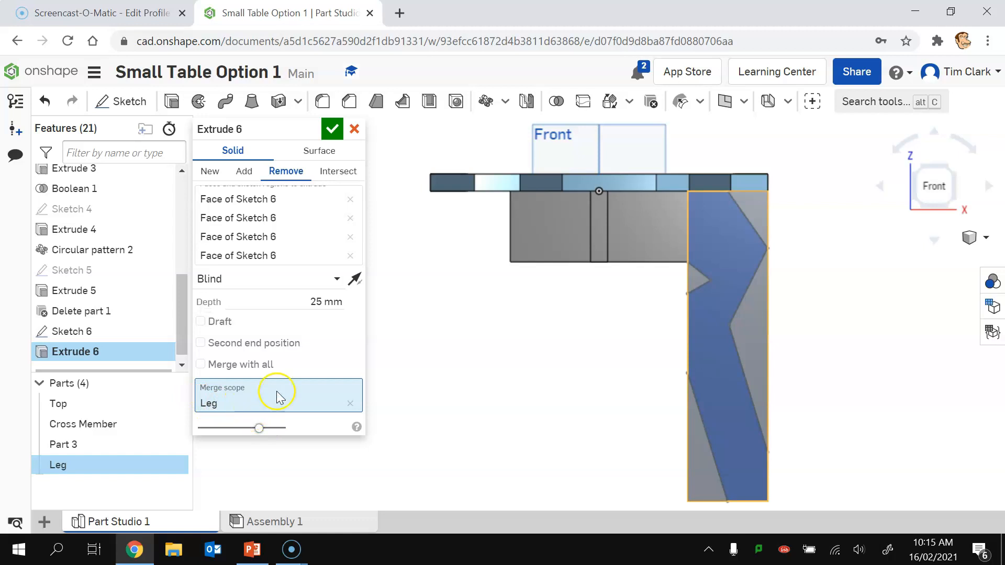
left_click(324, 279)
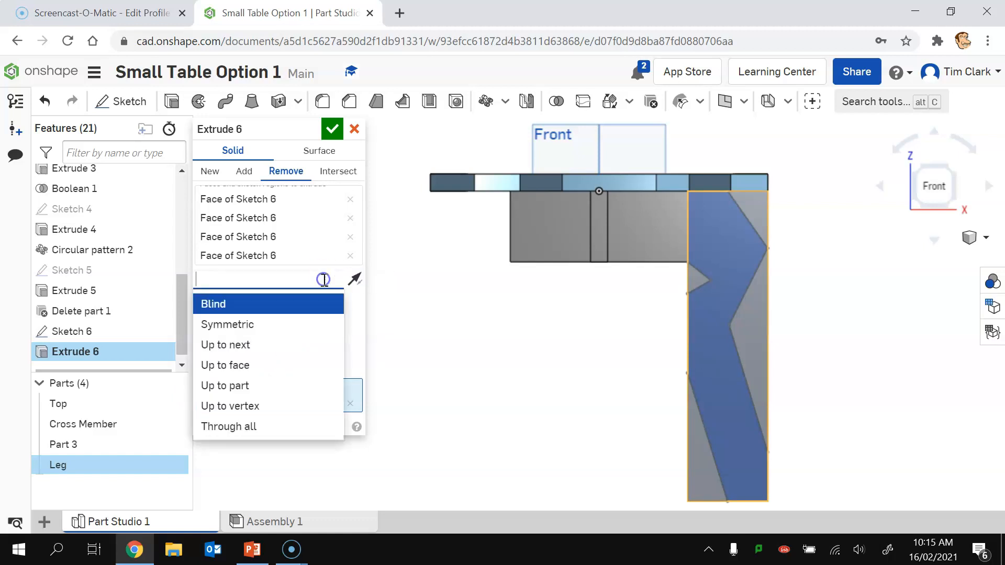
left_click(252, 427)
left_click(332, 128)
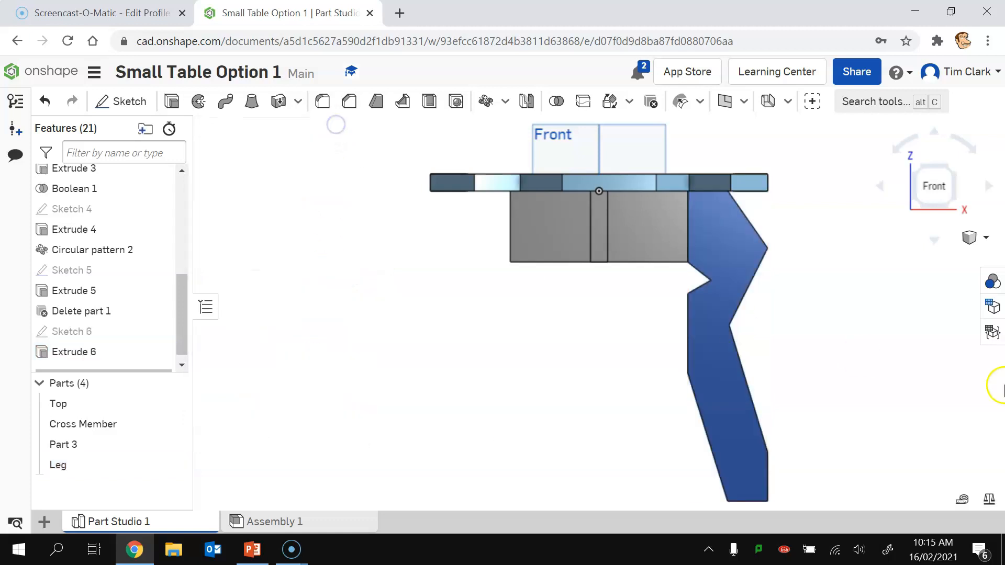
left_click(916, 166)
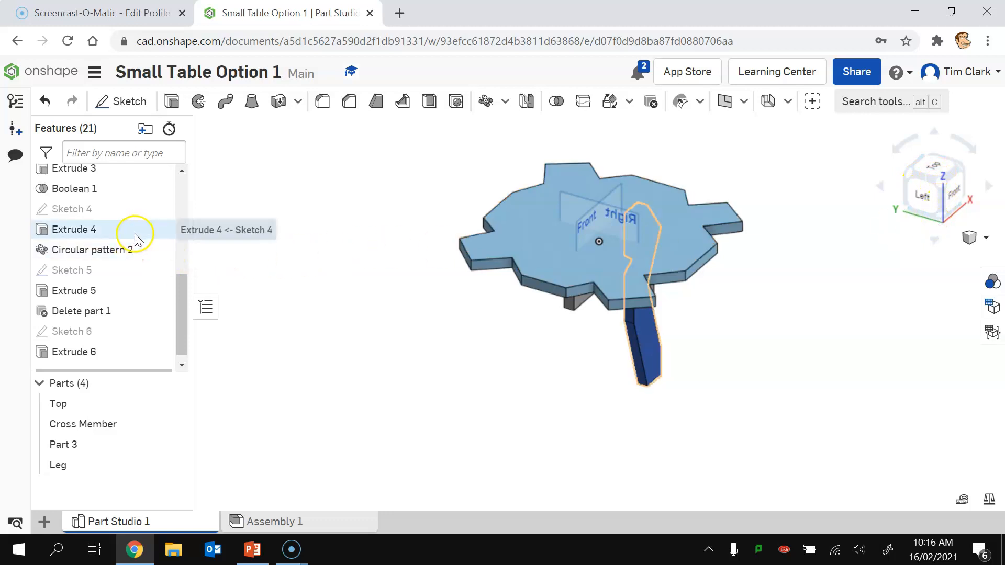
Step: Show the Circle Pattern sketch and circular-pattern the Leg 4 times around the dashed centre circle
left_click_drag(182, 303, 188, 255)
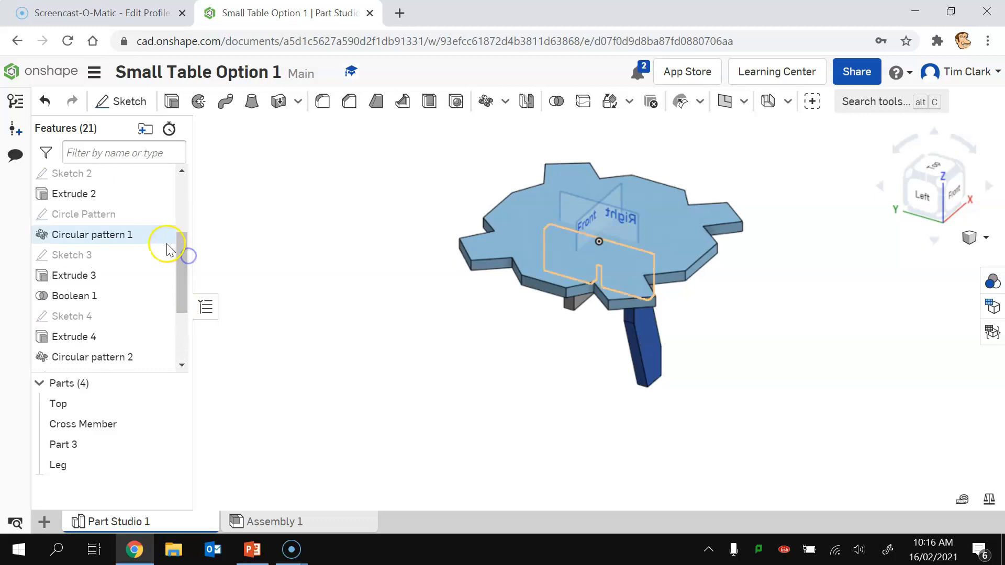
left_click(159, 215)
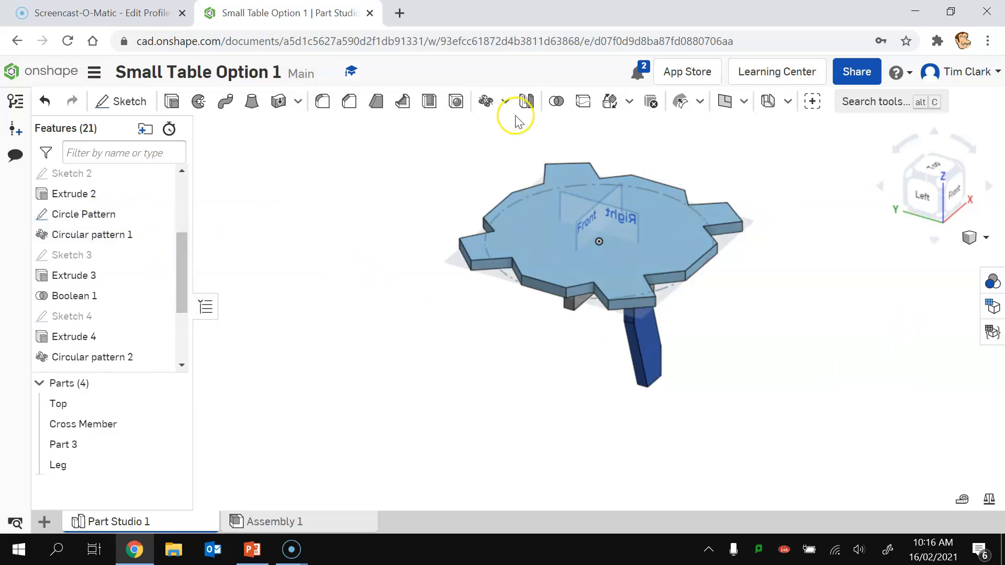
left_click(487, 102)
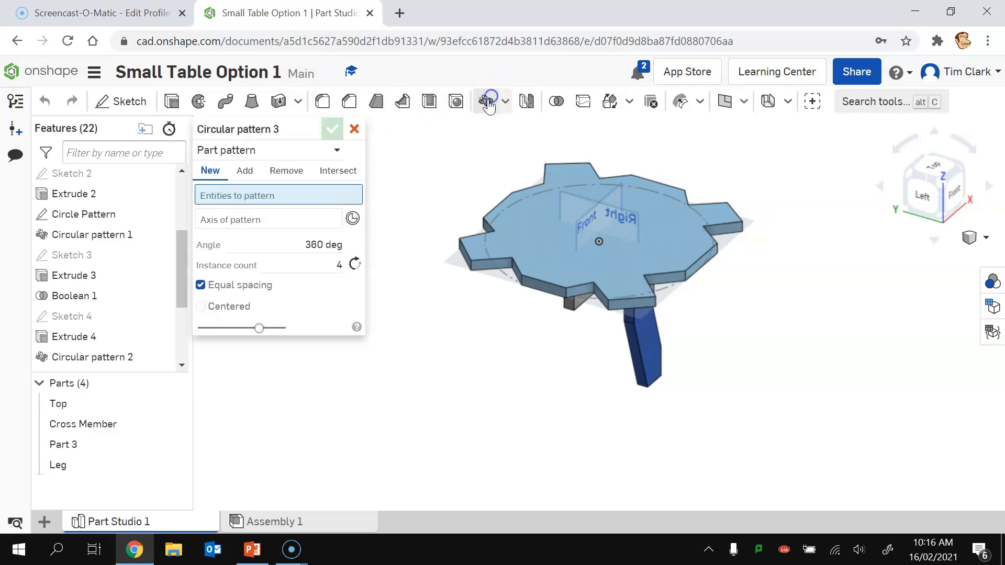
left_click(648, 348)
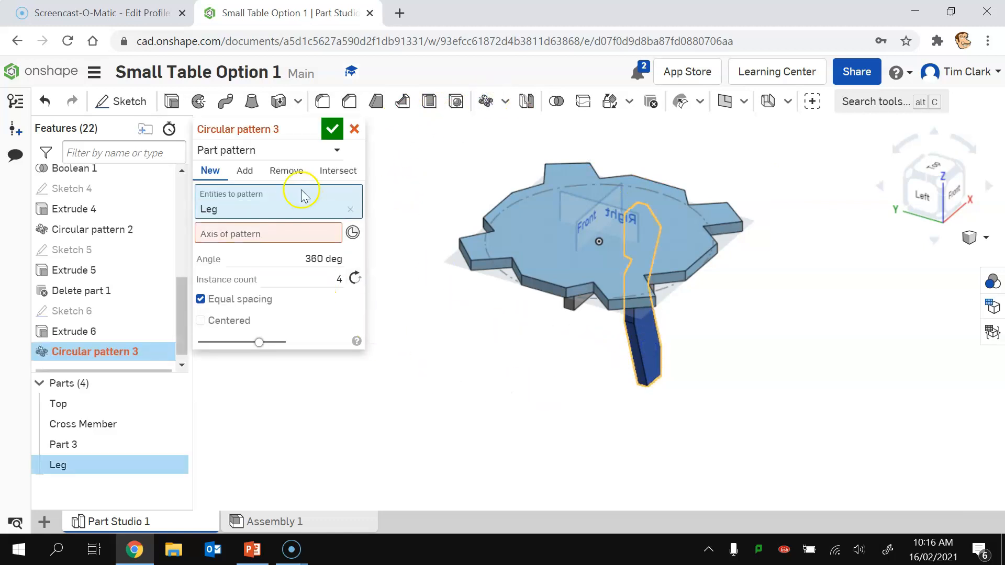
left_click(234, 228)
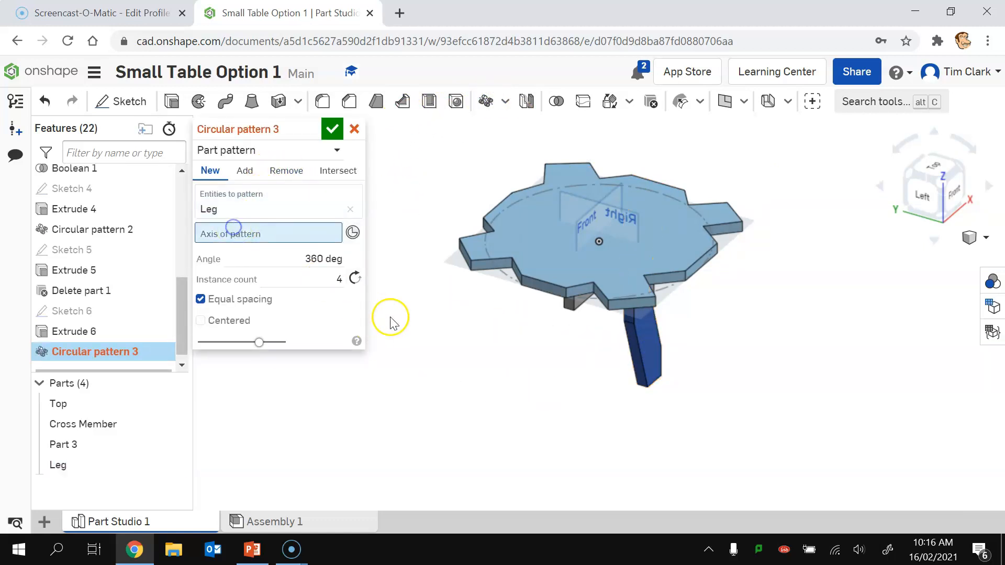
left_click(515, 279)
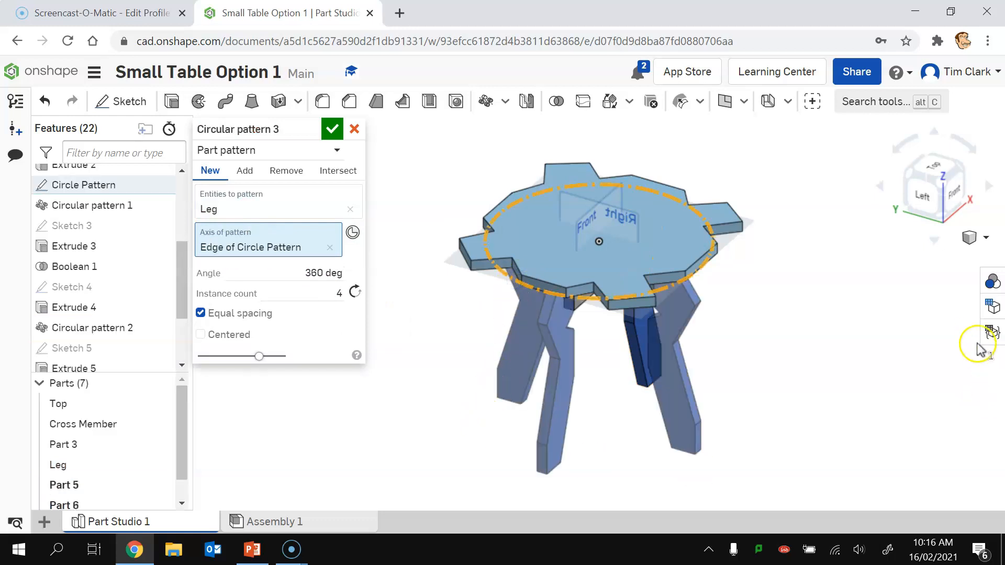
left_click(333, 124)
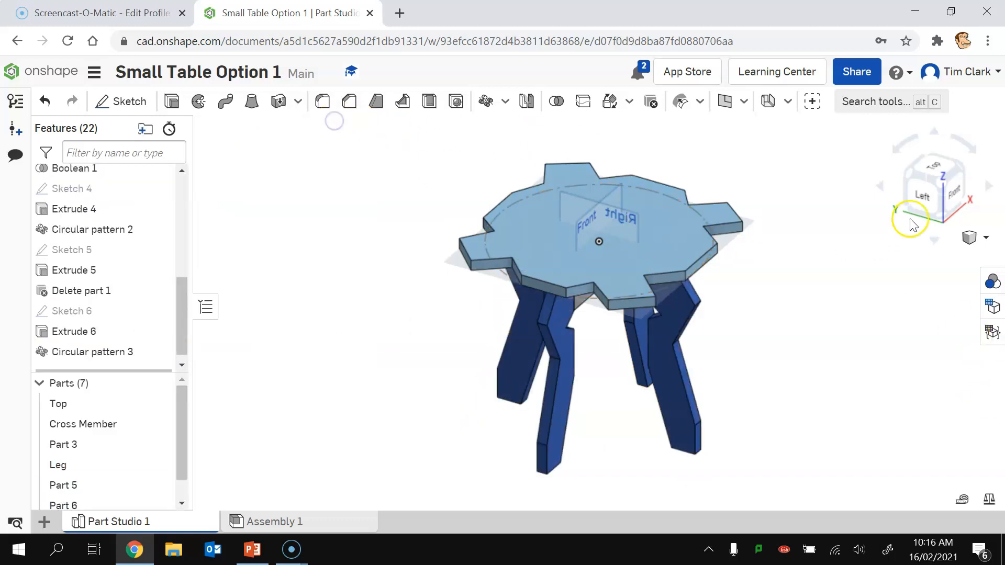
left_click(907, 175)
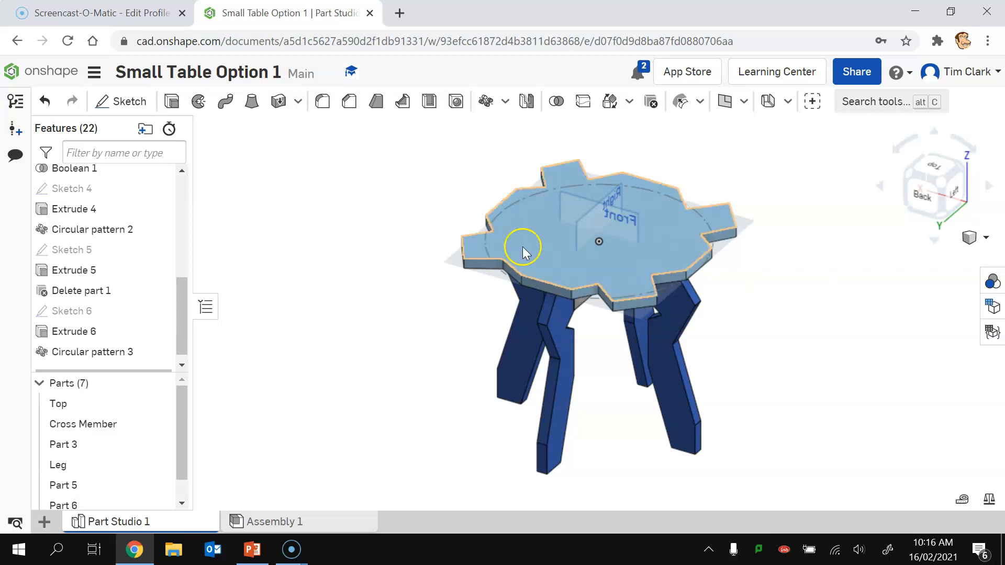
Step: Hide the Circle Pattern sketch, Sketch 3, the Top, Front and Right planes, and the Origin
left_click_drag(182, 288, 187, 247)
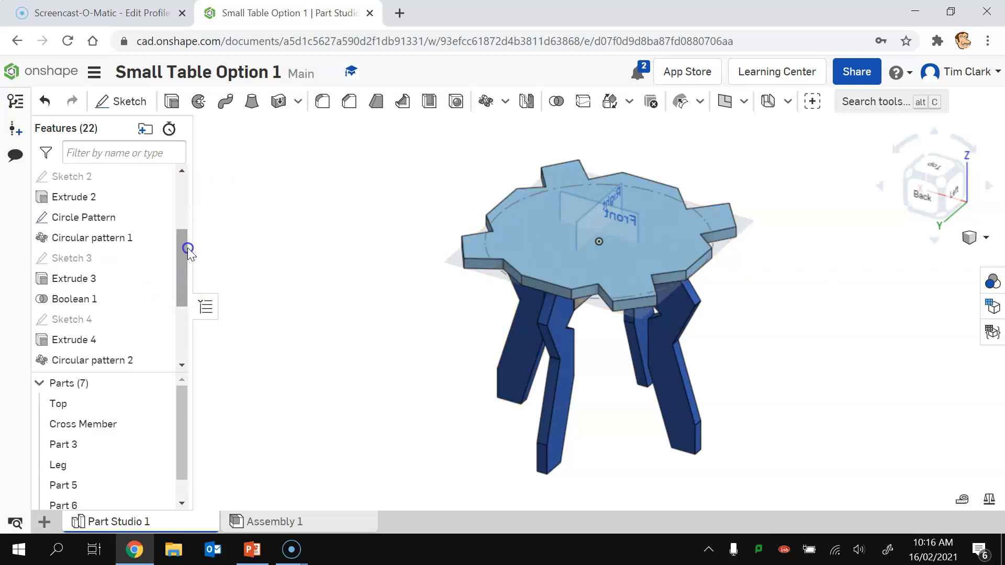
left_click(159, 217)
left_click(159, 258)
left_click(160, 258)
left_click_drag(184, 253, 188, 186)
left_click(159, 256)
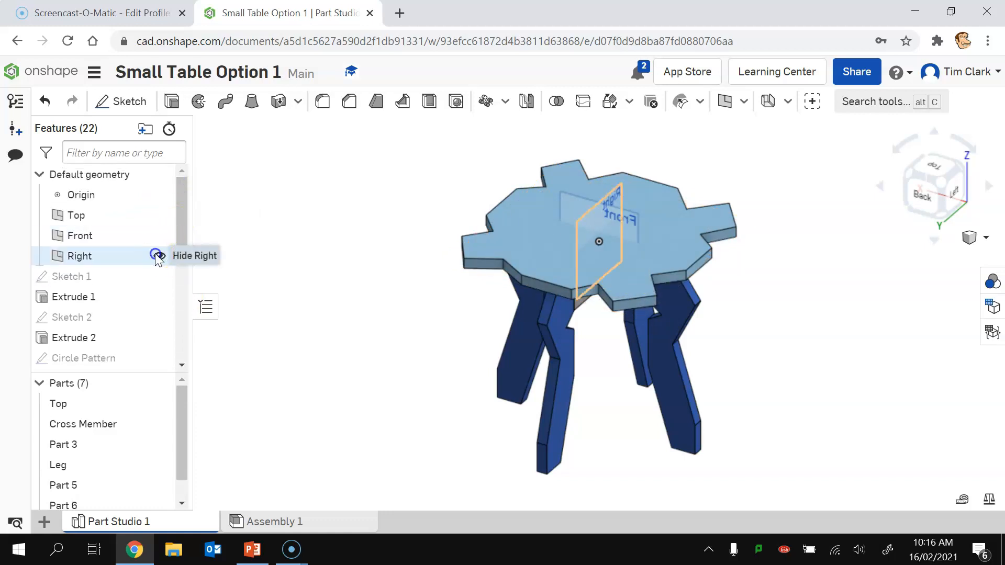
left_click(160, 256)
left_click(159, 236)
left_click(160, 215)
left_click(159, 195)
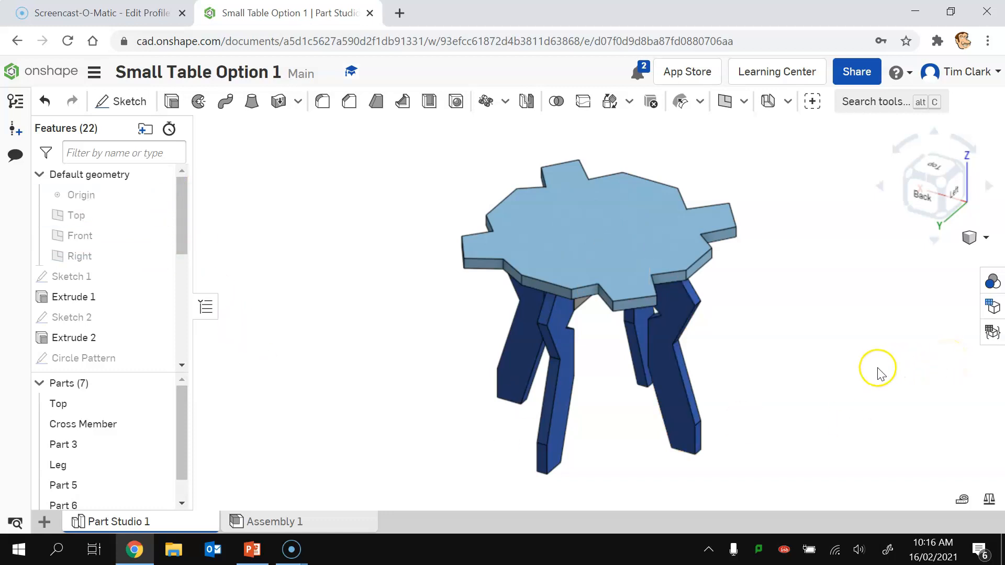
mouse_move(778, 392)
middle_mouse_down()
mouse_move(767, 373)
mouse_move(756, 374)
middle_mouse_up()
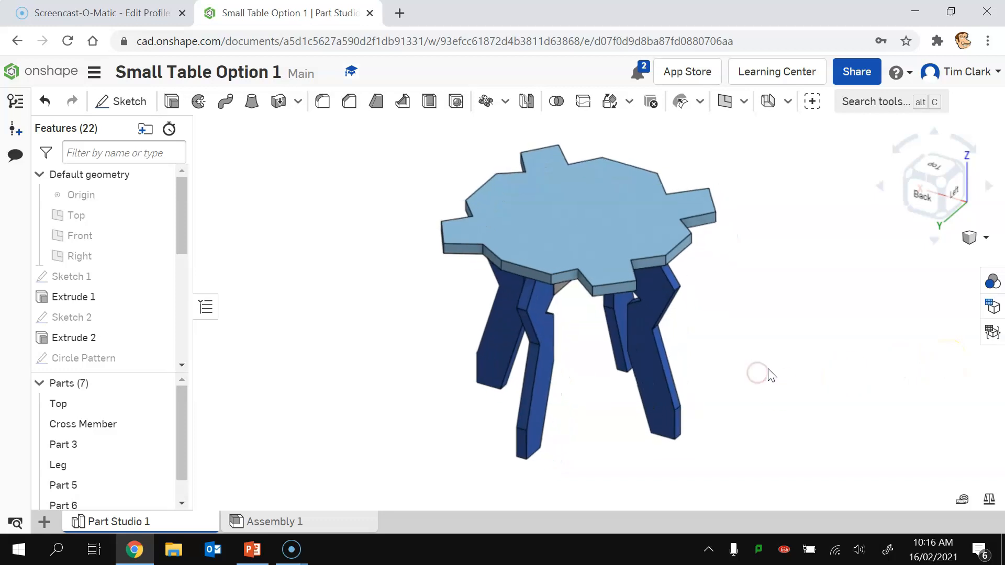
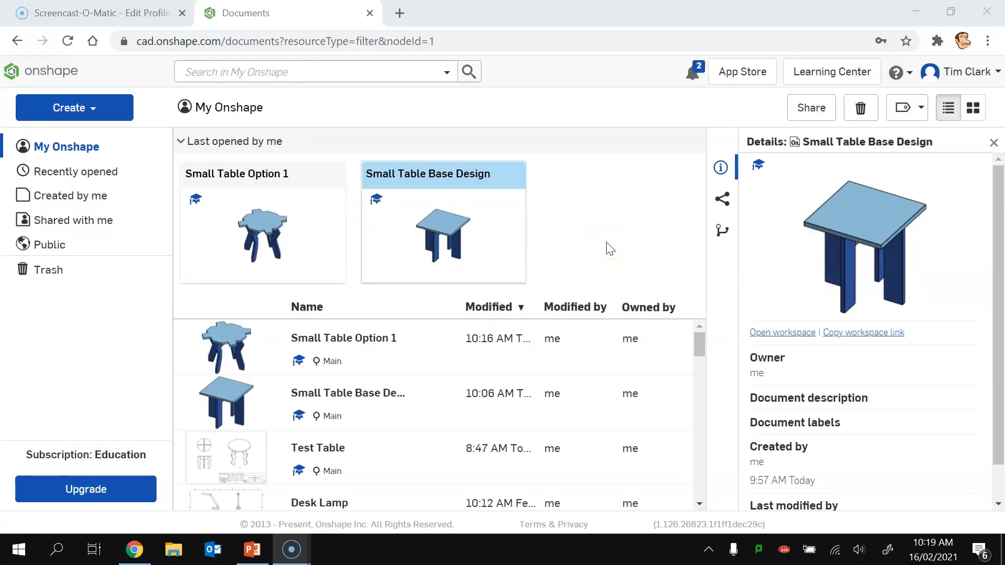
Step: Copy the Small Table Base Design workspace into a new document named Small Table Option 2
right_click(457, 209)
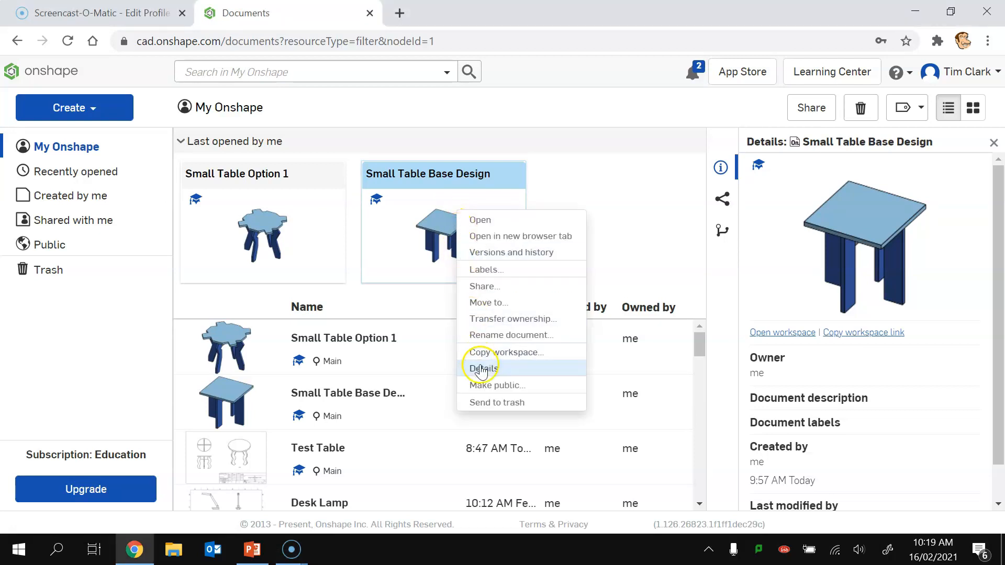
left_click(492, 351)
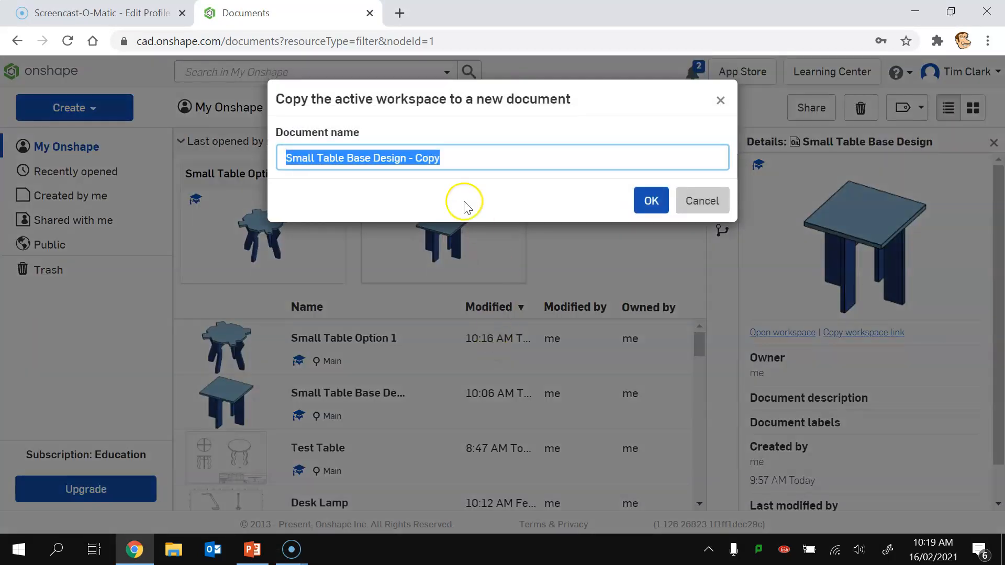
left_click_drag(446, 156, 356, 154)
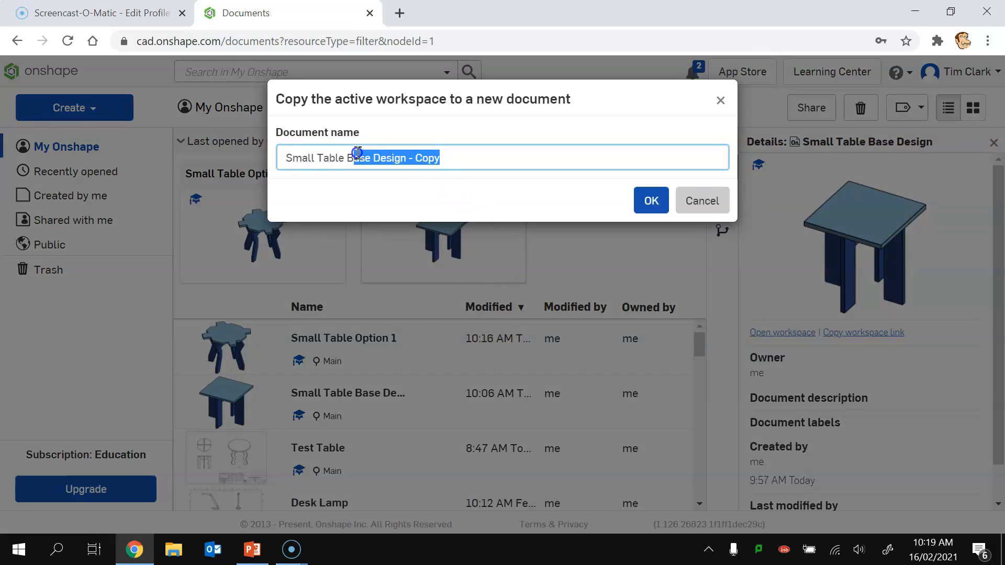
type("Optio")
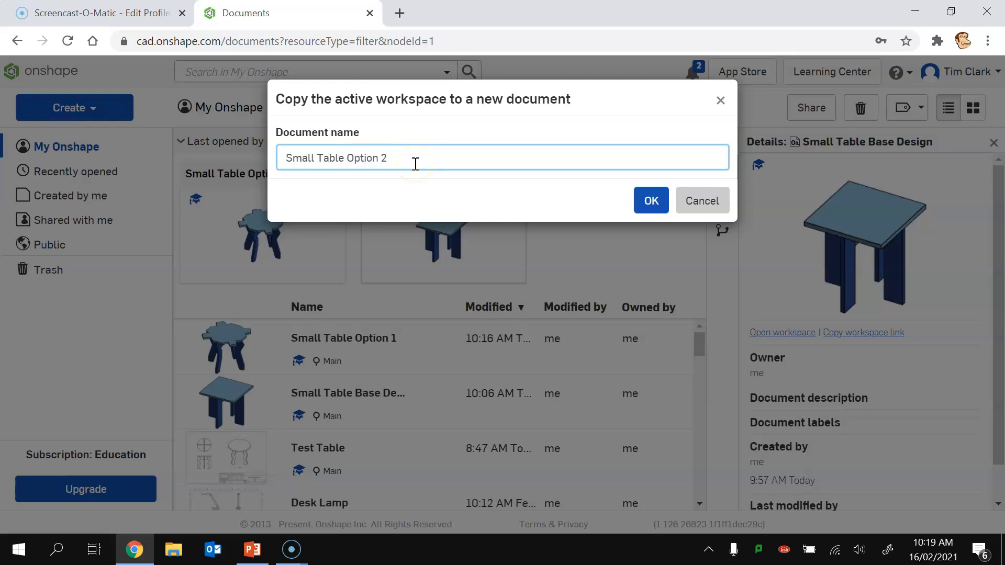
left_click(654, 207)
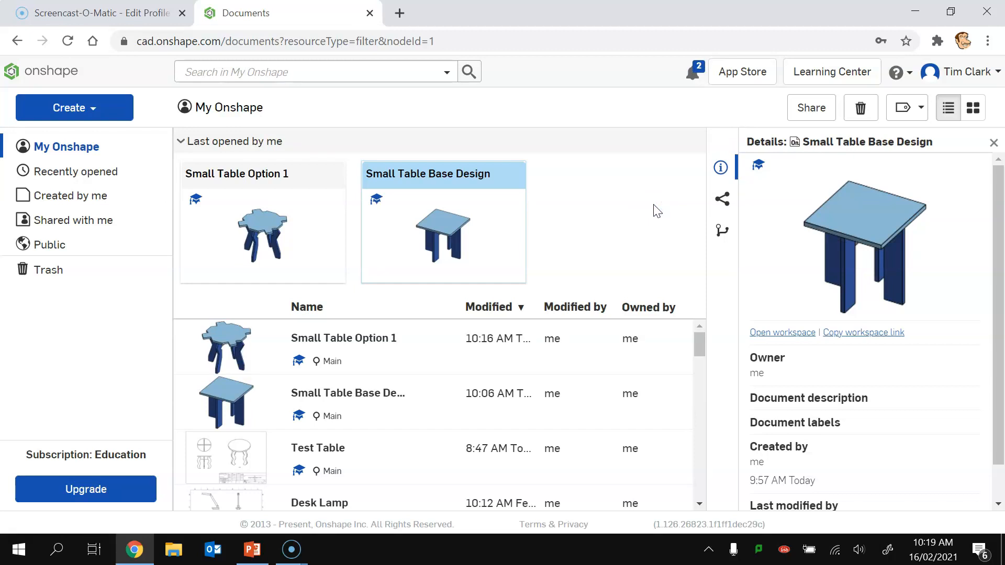
Step: Open the new Small Table Option 2 document
left_click(654, 210)
left_click(654, 212)
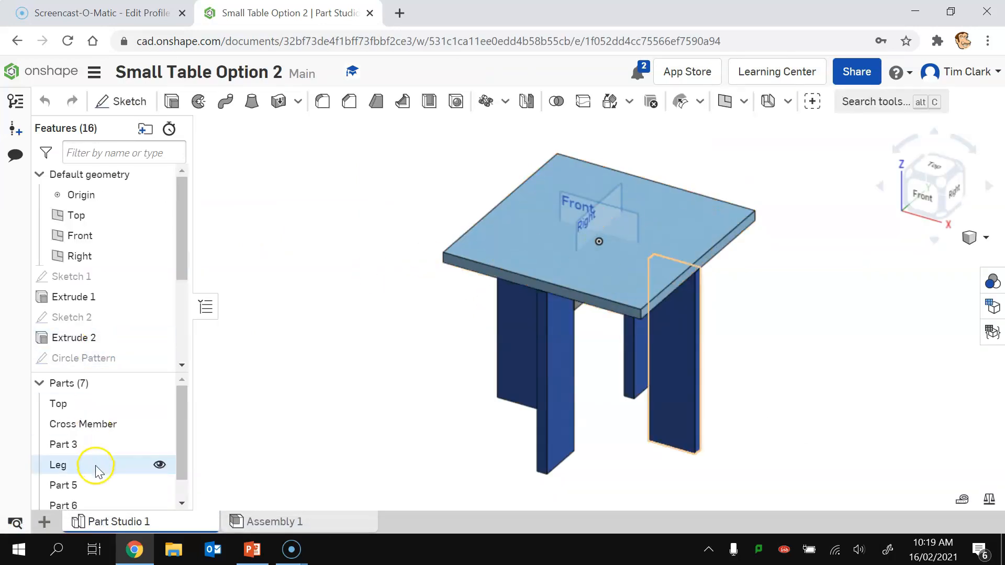
left_click_drag(180, 451, 180, 469)
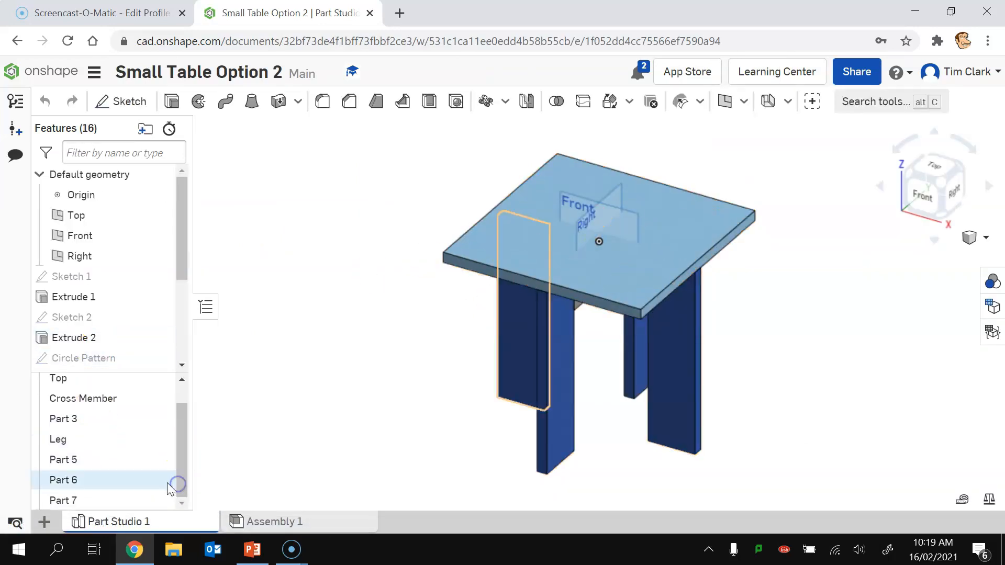
Step: Delete leg Parts 5, 6 and 7, then view the table from the front
left_click(67, 461)
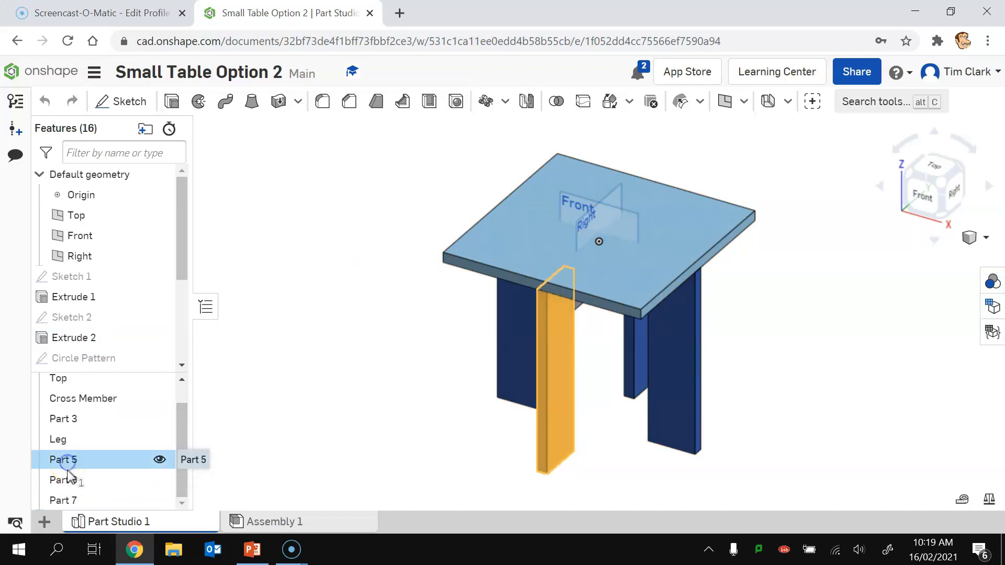
left_click(68, 502, "shift")
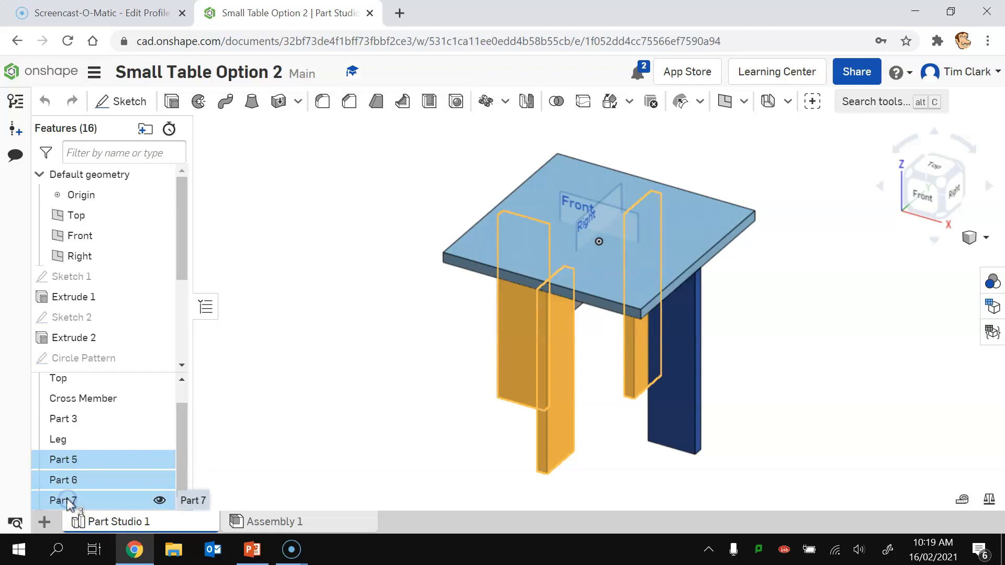
right_click(68, 501)
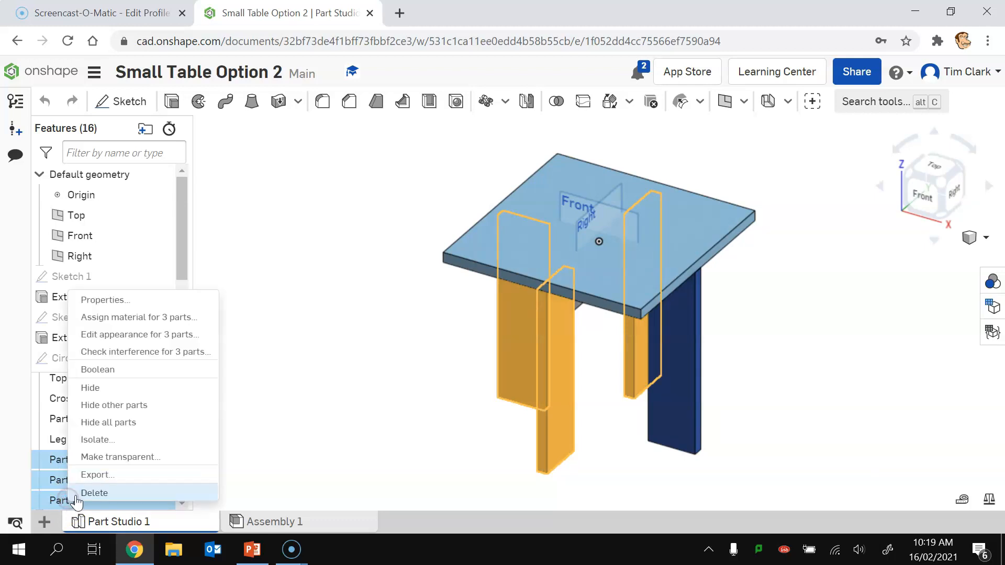
left_click(76, 490)
left_click(332, 129)
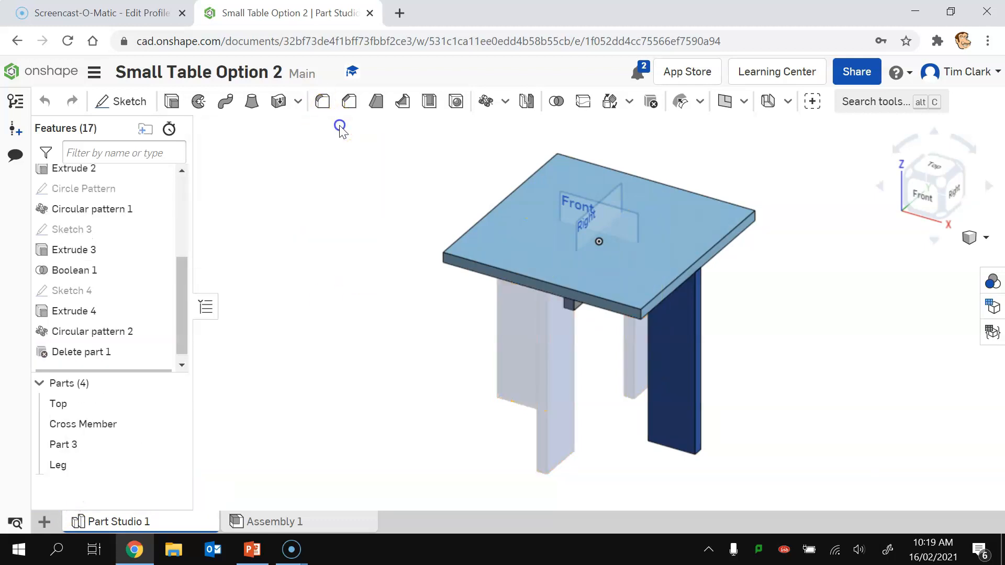
left_click(930, 194)
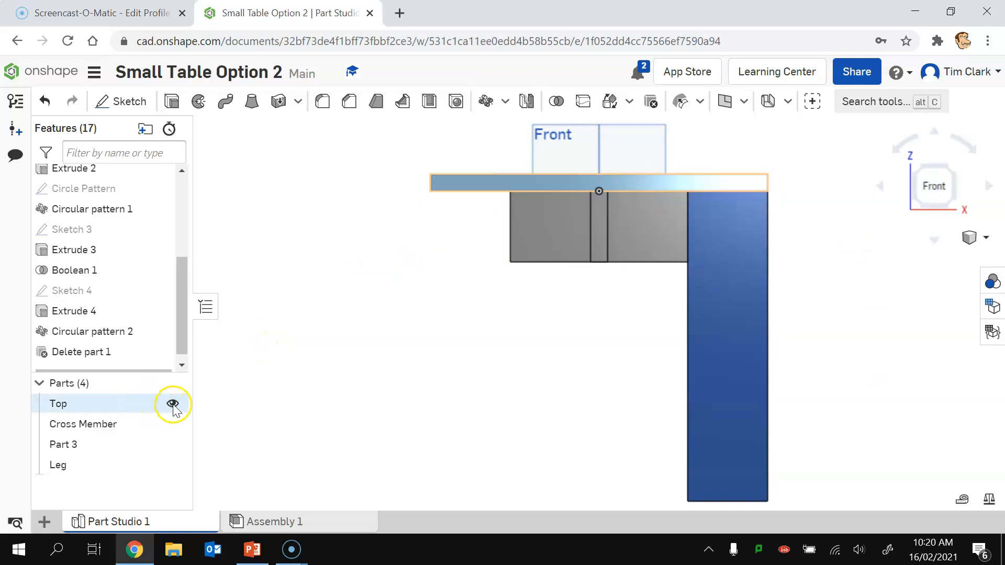
Step: Hide Top, Cross Member and Part 3, leaving only the Leg in front view
left_click(174, 403)
left_click(174, 422)
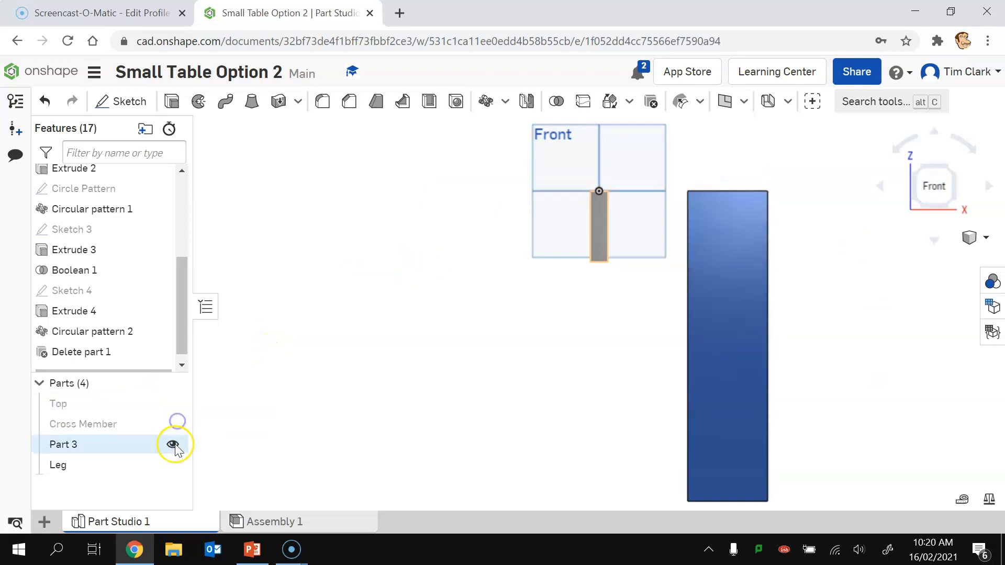
left_click(175, 444)
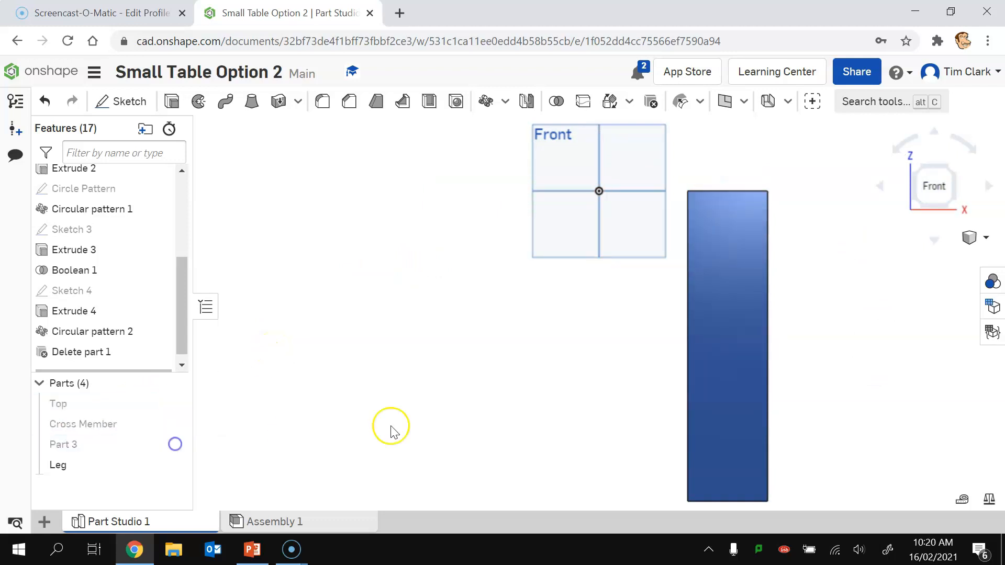
left_click(933, 186)
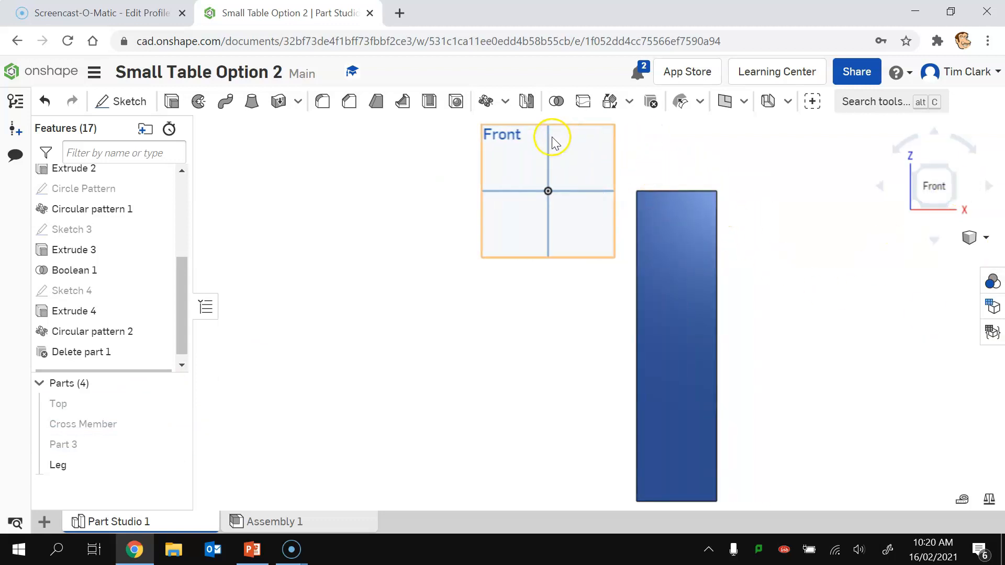
left_click(612, 100)
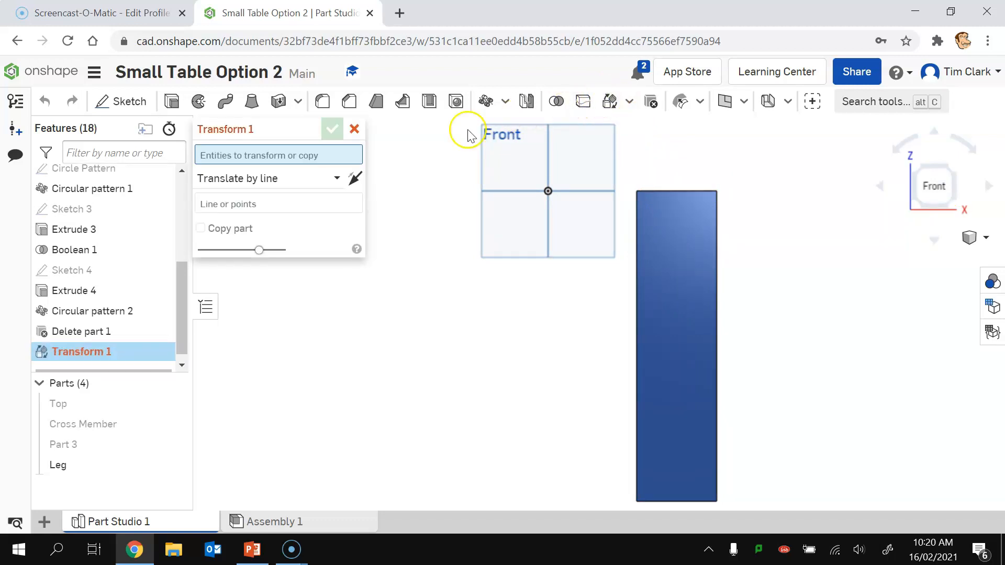
Step: Set up a Rotate transform of the Leg about its top edge
left_click(326, 180)
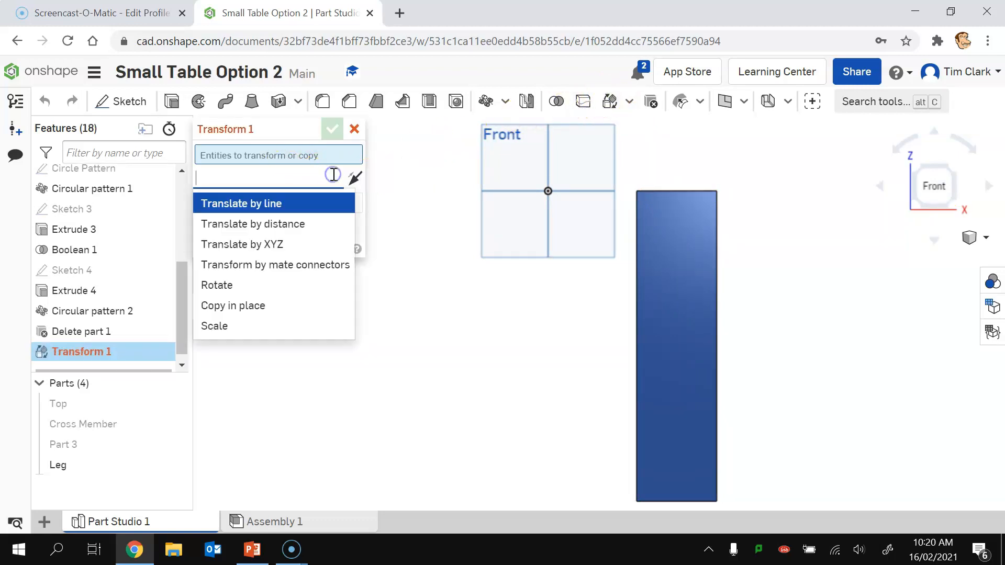
left_click(209, 285)
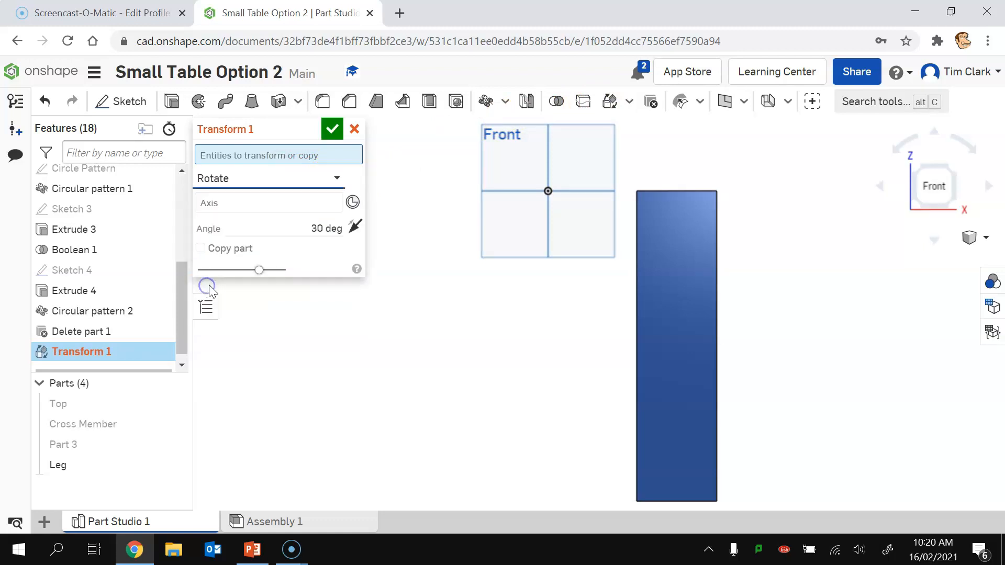
left_click(678, 309)
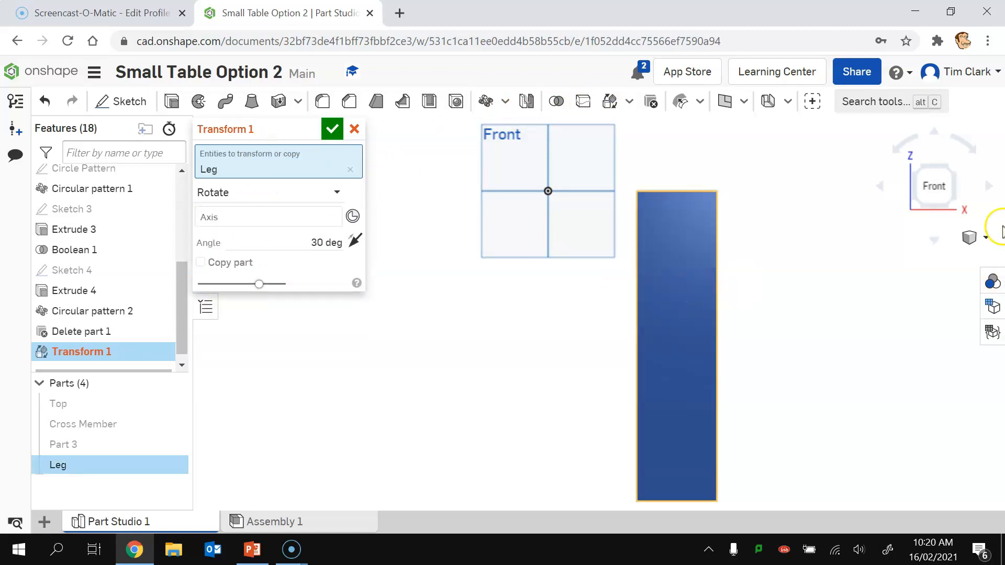
left_click(917, 173)
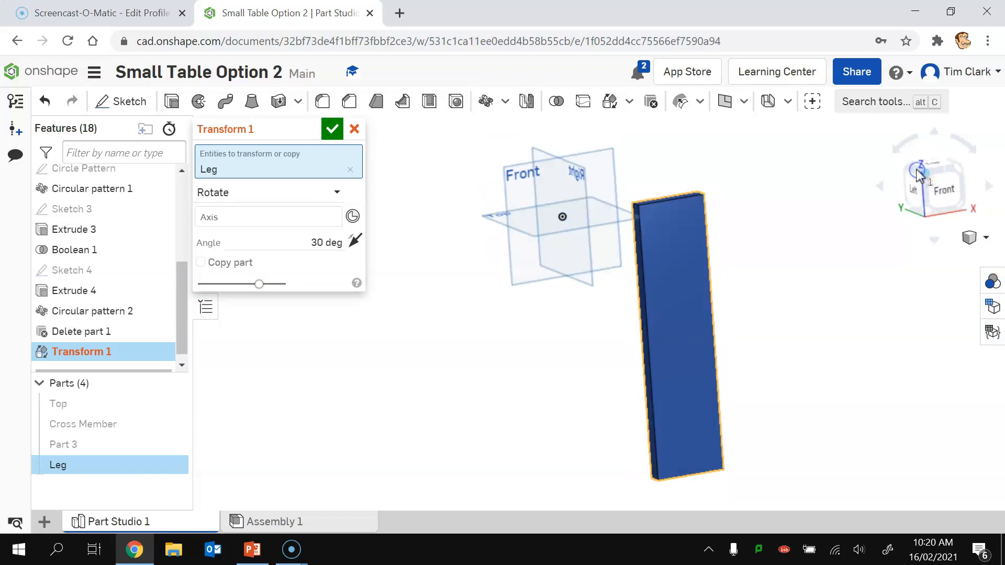
scroll(618, 223, "up", 8)
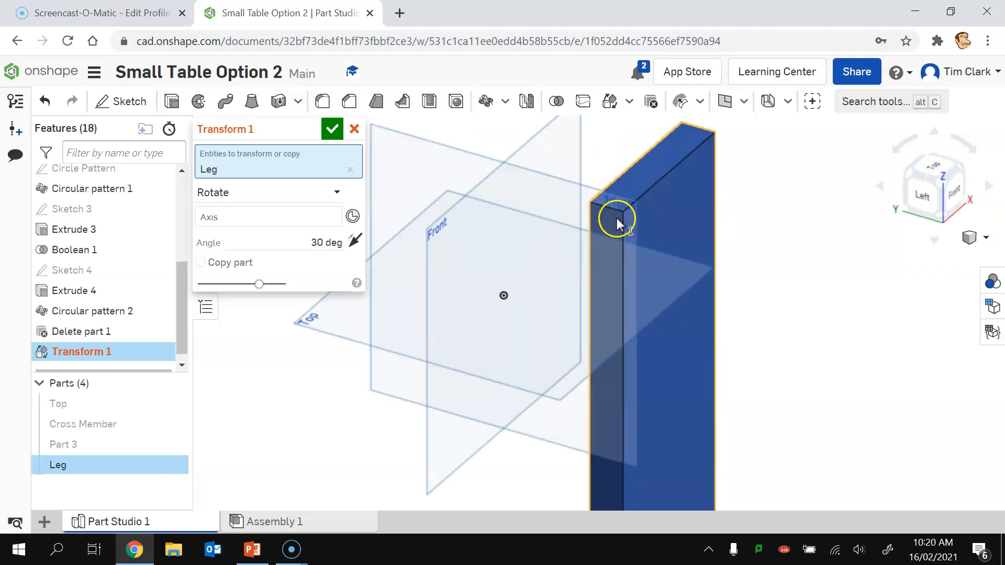
left_click(252, 218)
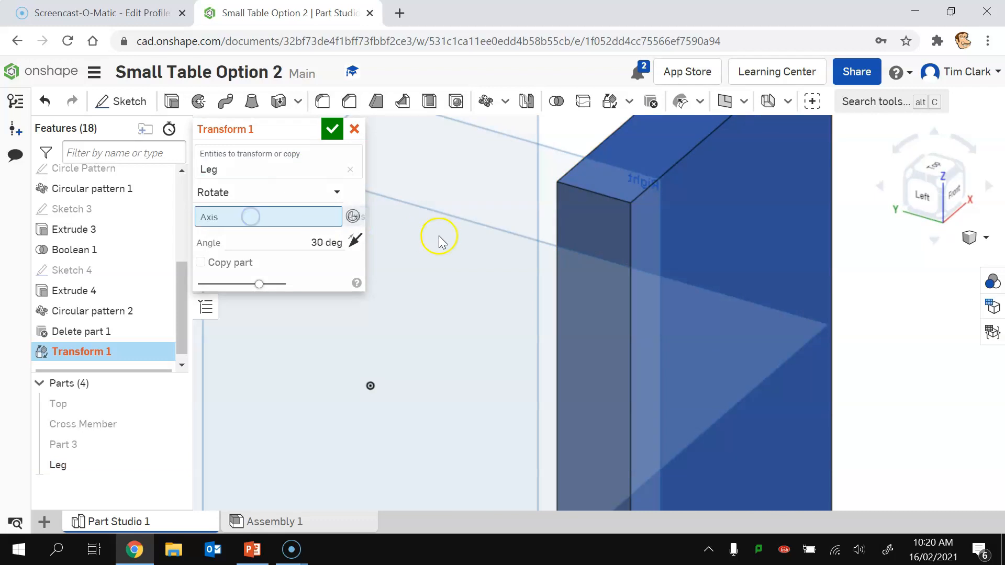
left_click(605, 195)
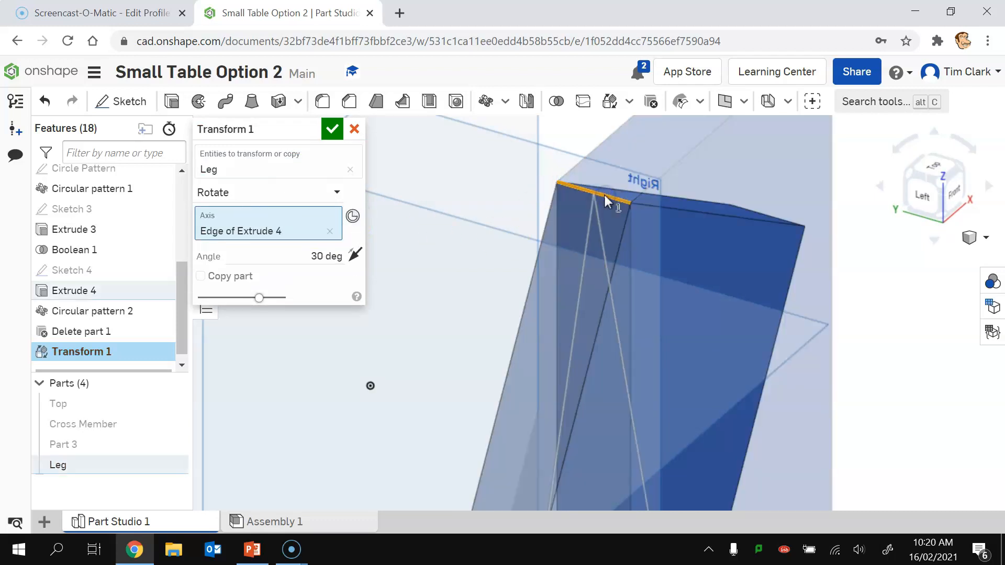
left_click(957, 196)
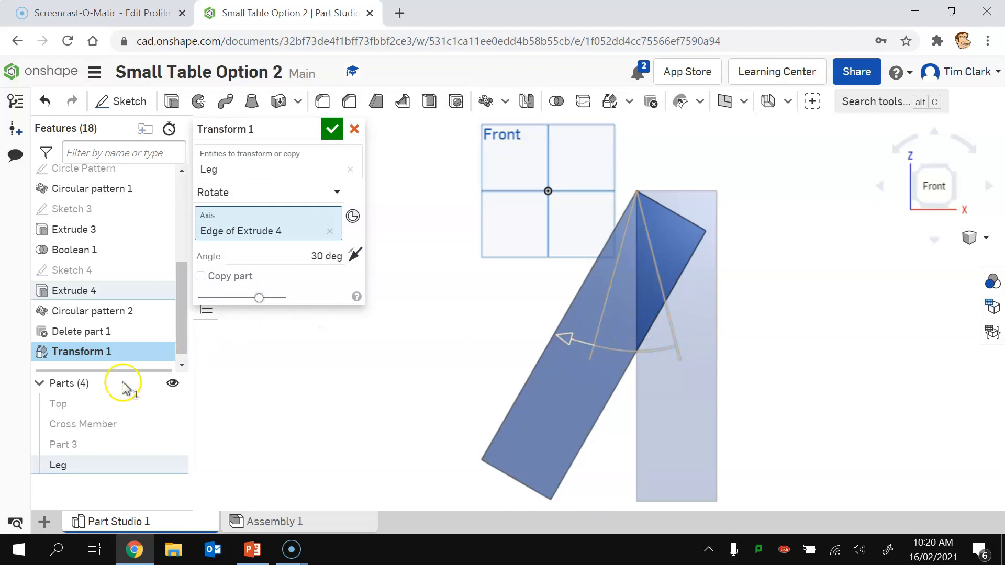
Step: Show Cross Member and Part 3 again, tilt the Leg outward 10 degrees and accept
left_click(172, 424)
left_click(172, 444)
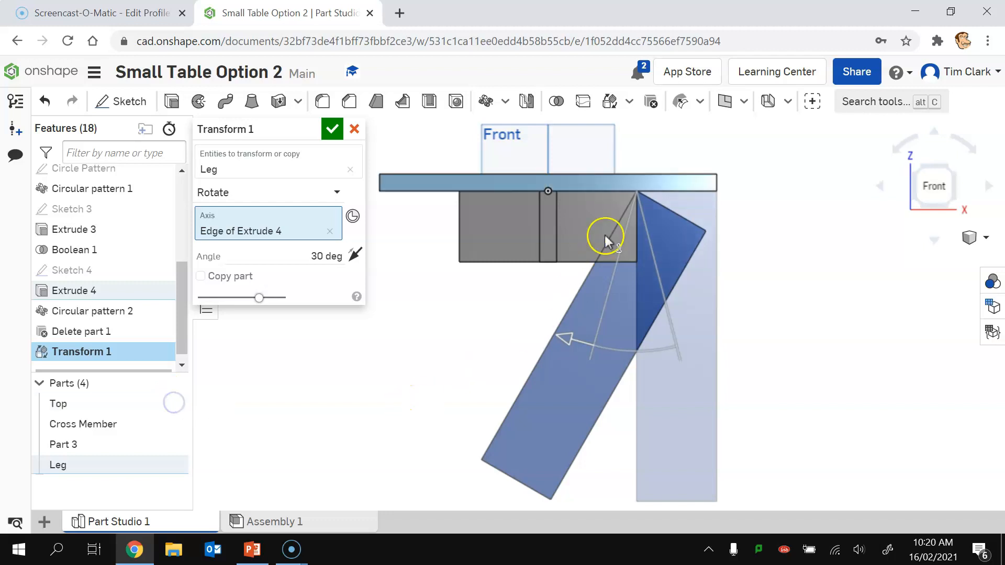
left_click_drag(568, 339, 672, 323)
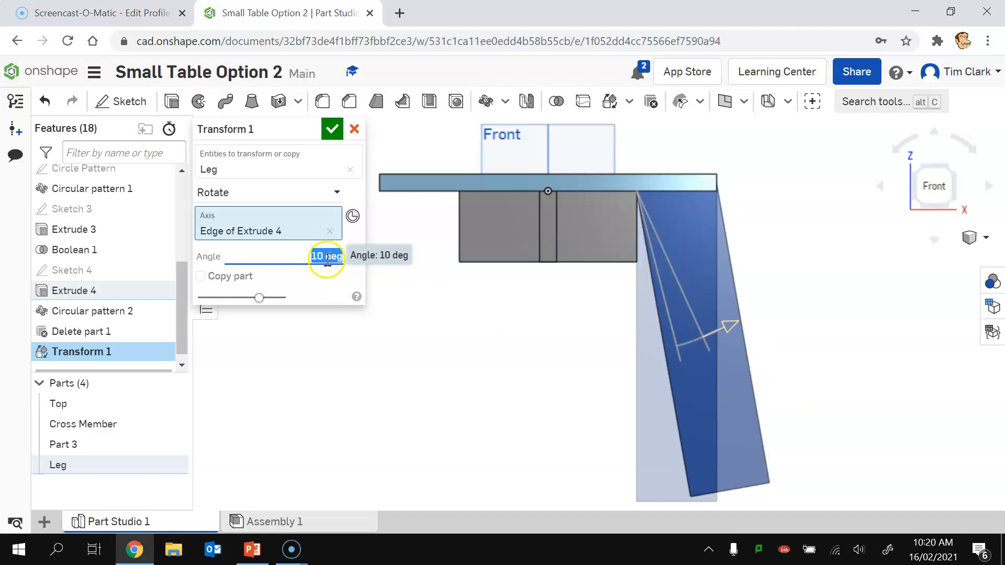
left_click(333, 130)
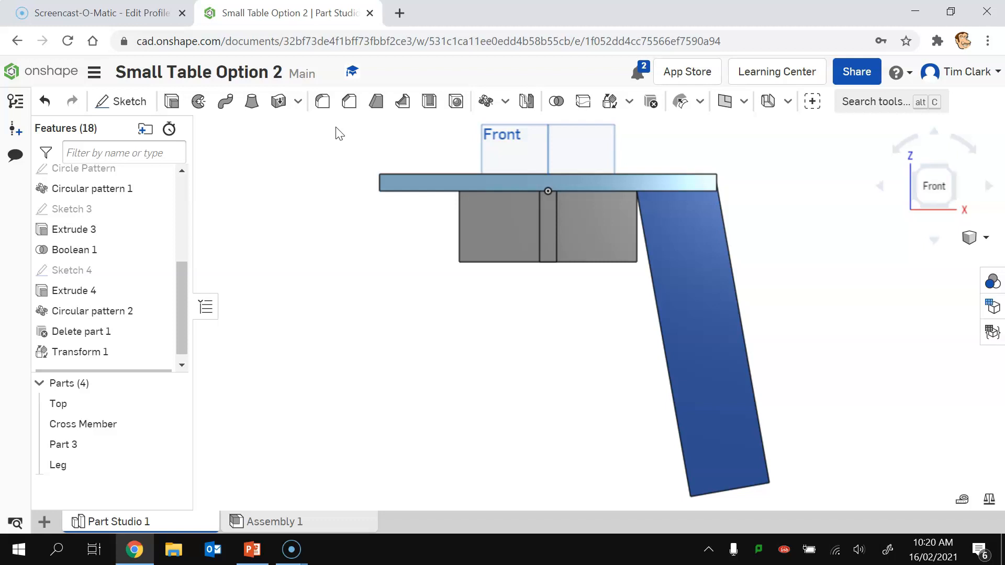
Step: Translate the Leg by XYZ with X at -13.5 mm as Transform 2
left_click(610, 102)
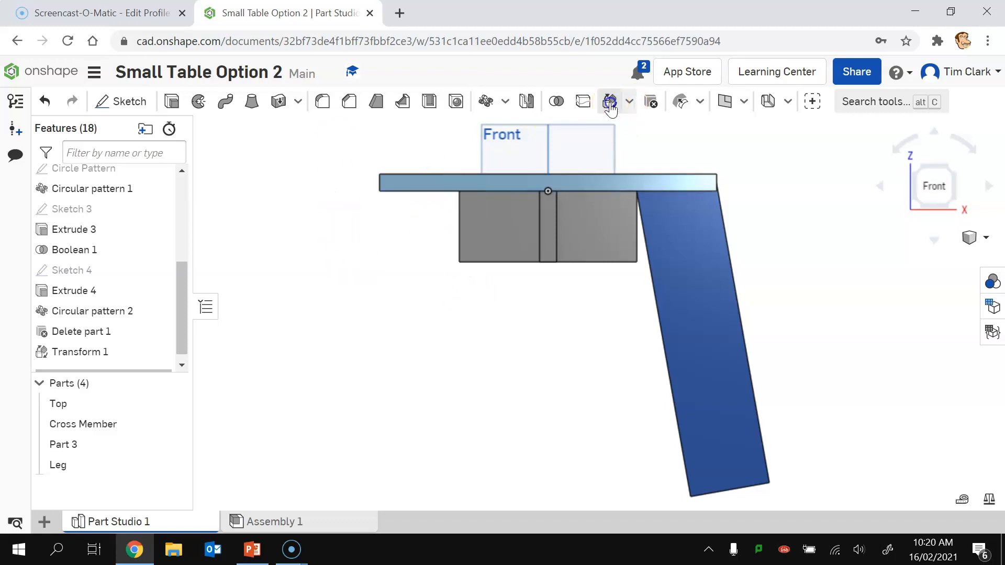
left_click(689, 276)
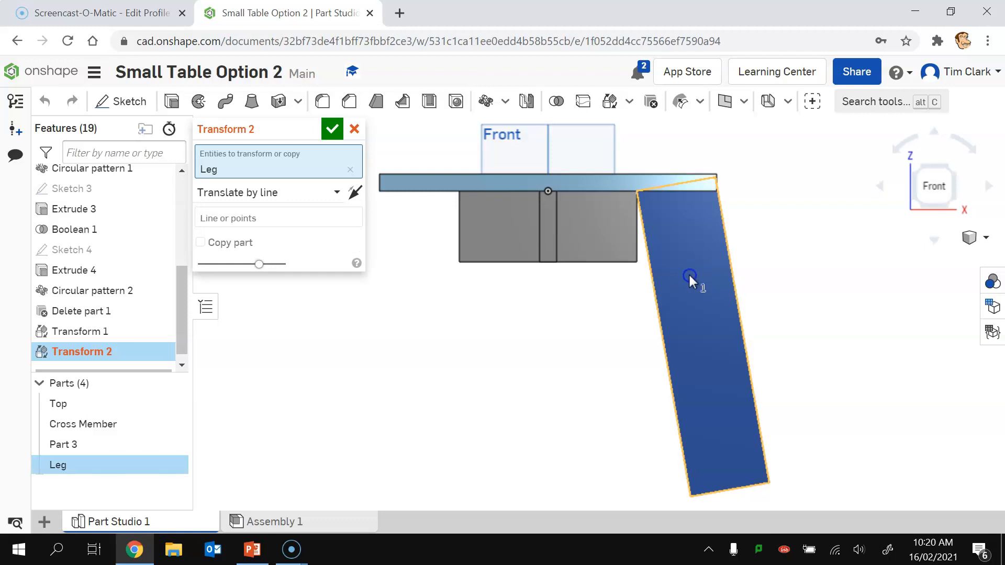
left_click(272, 193)
left_click(265, 256)
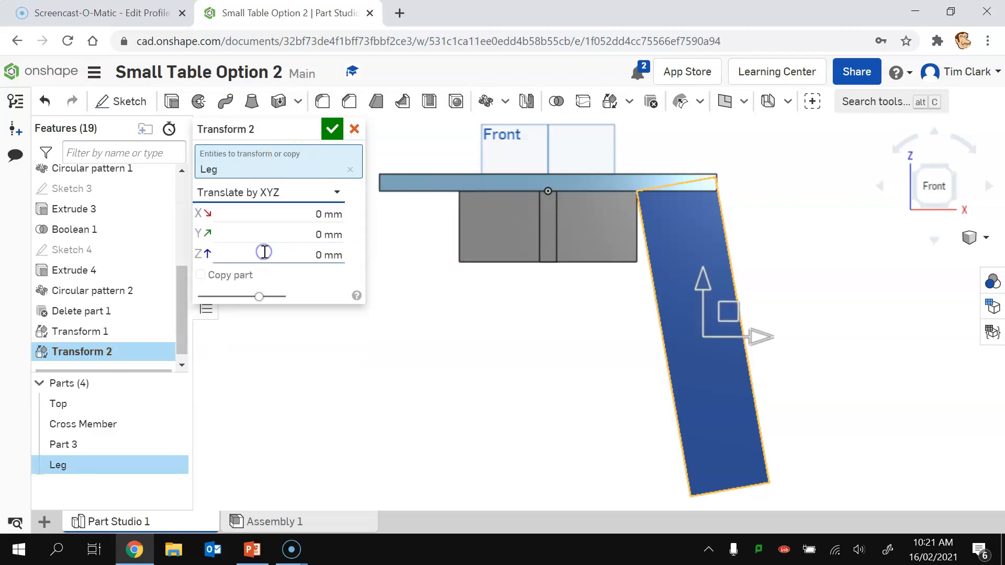
left_click_drag(758, 336, 740, 337)
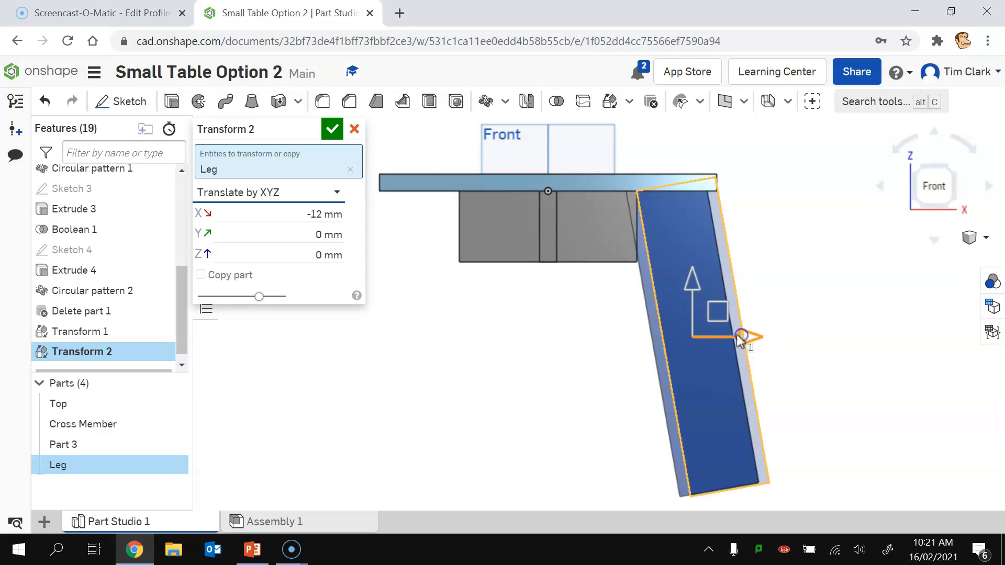
left_click(297, 214)
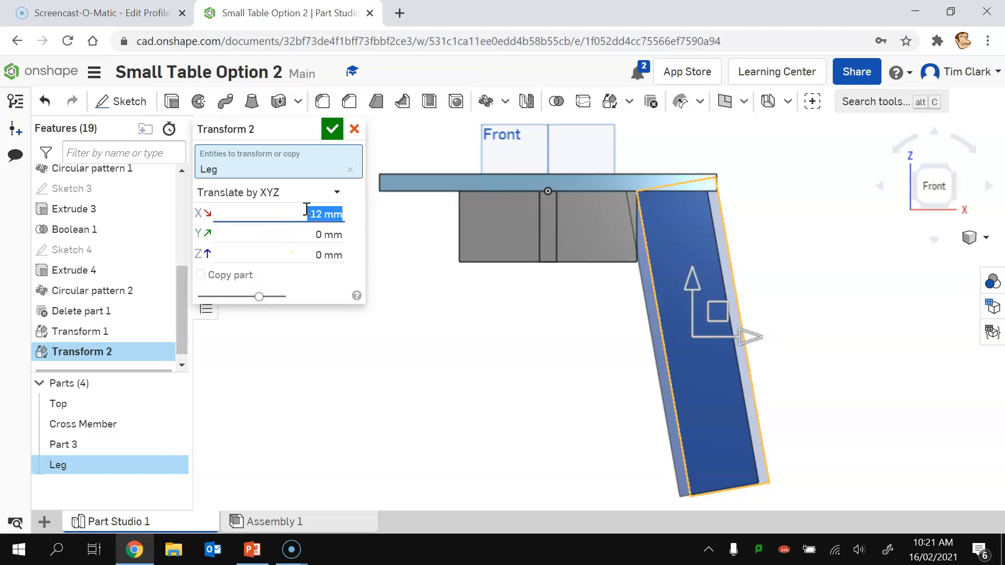
key("BackSpace")
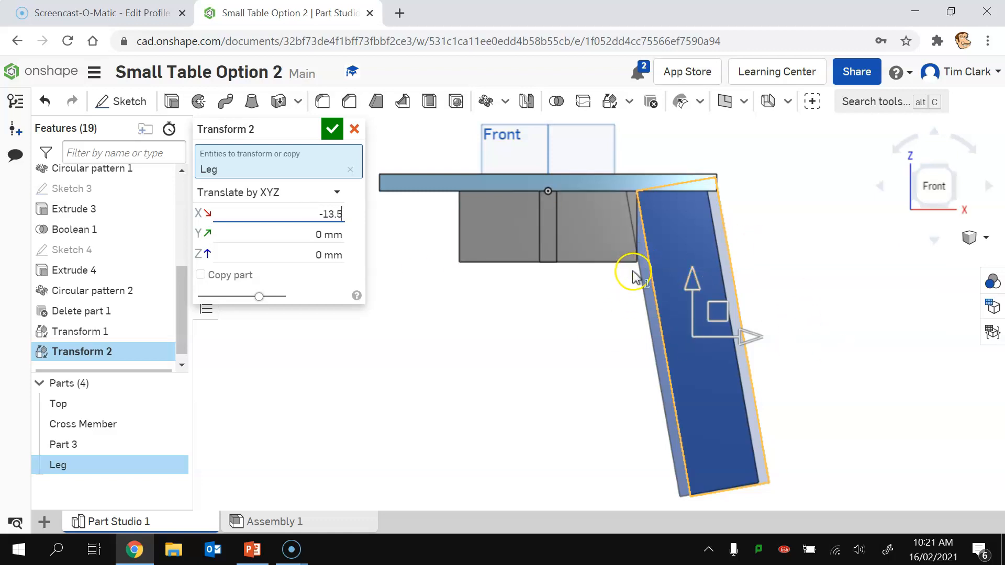
left_click(329, 128)
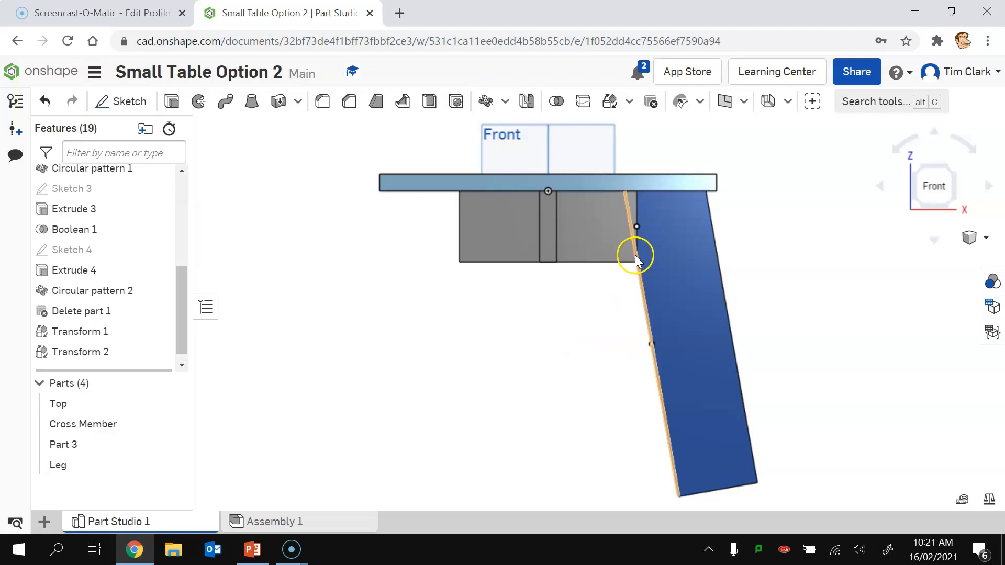
left_click(173, 423)
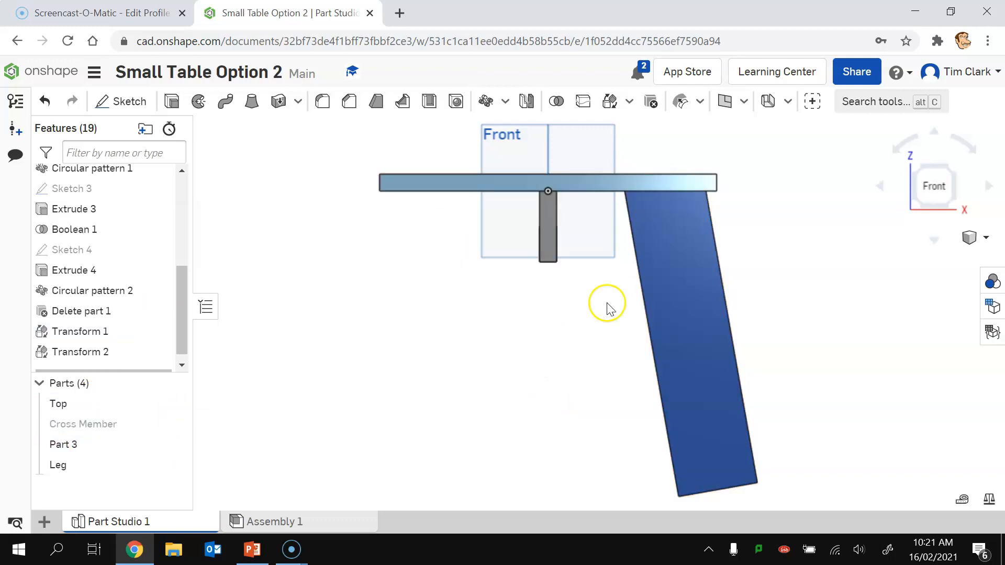
left_click(171, 423)
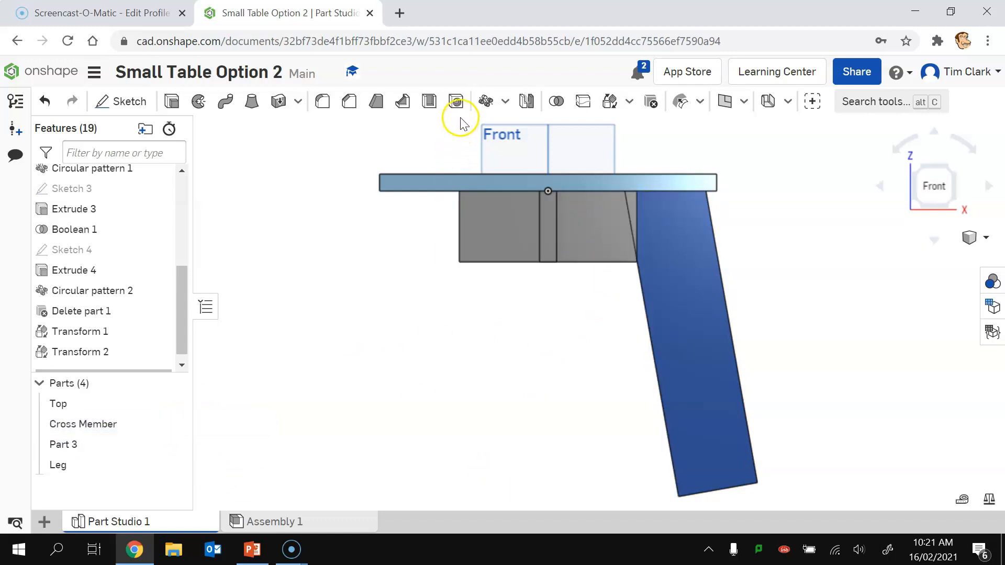
Step: Subtract Cross Member and Top from the Leg, keeping both tools
left_click(556, 103)
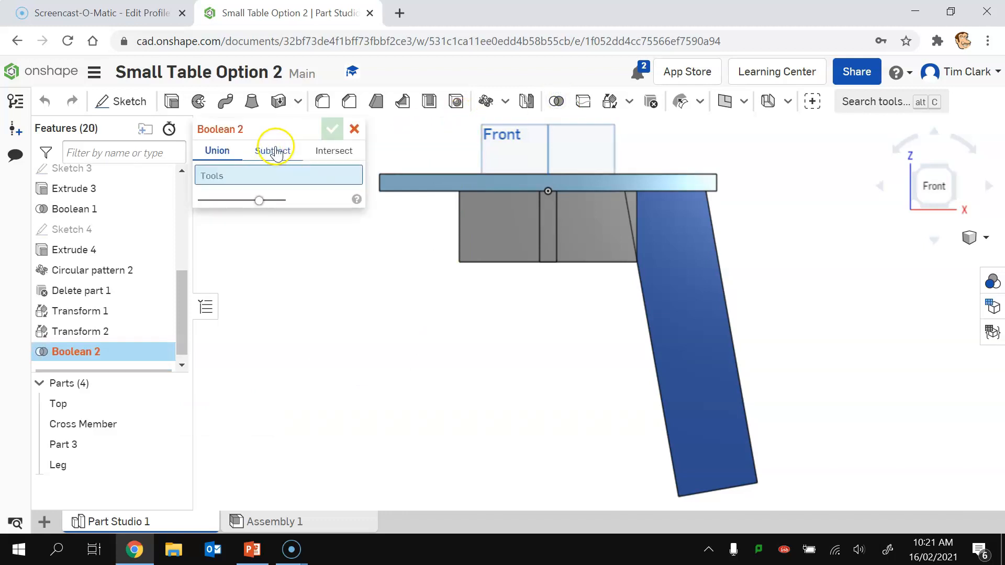
left_click(274, 151)
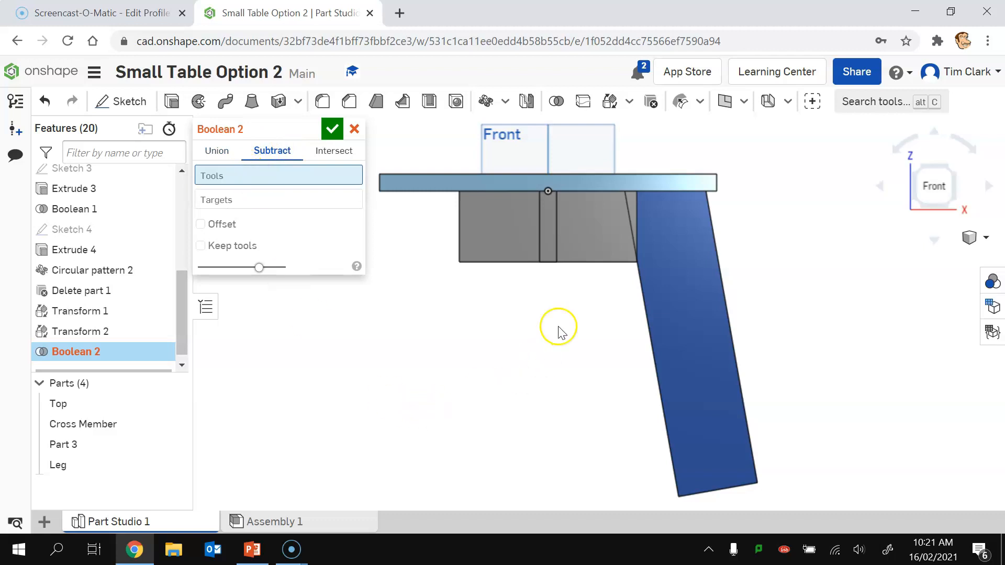
left_click(593, 238)
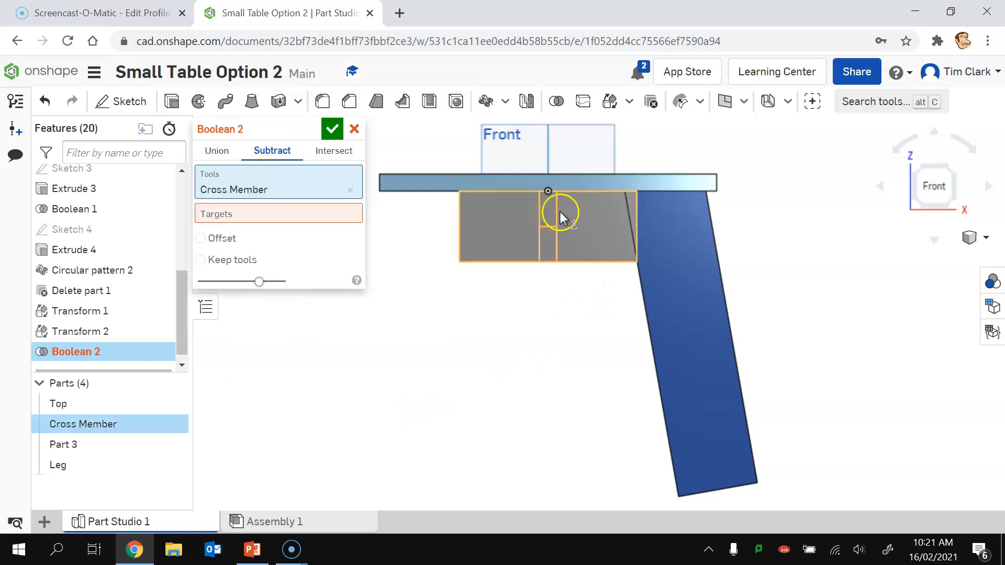
left_click(581, 185)
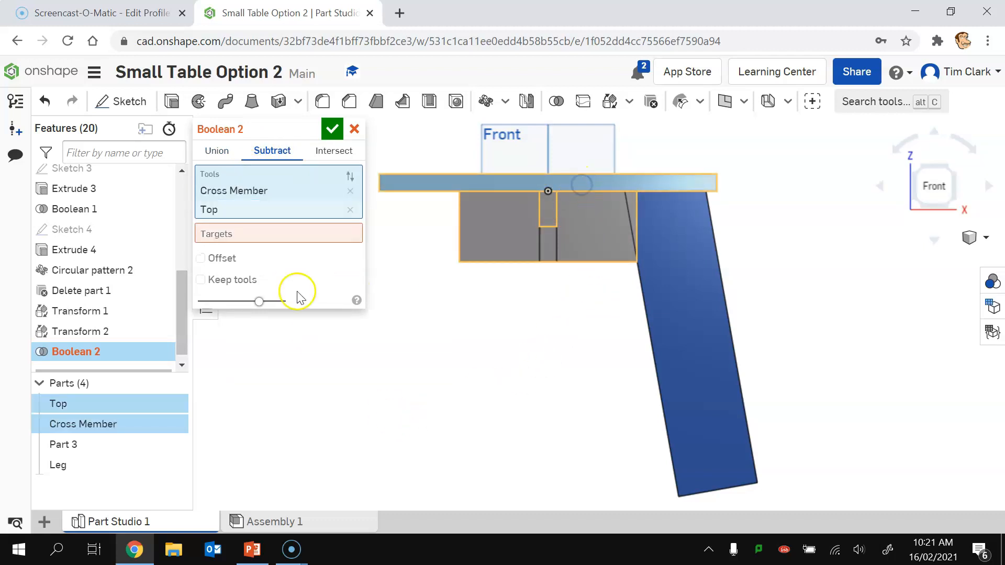
left_click(260, 232)
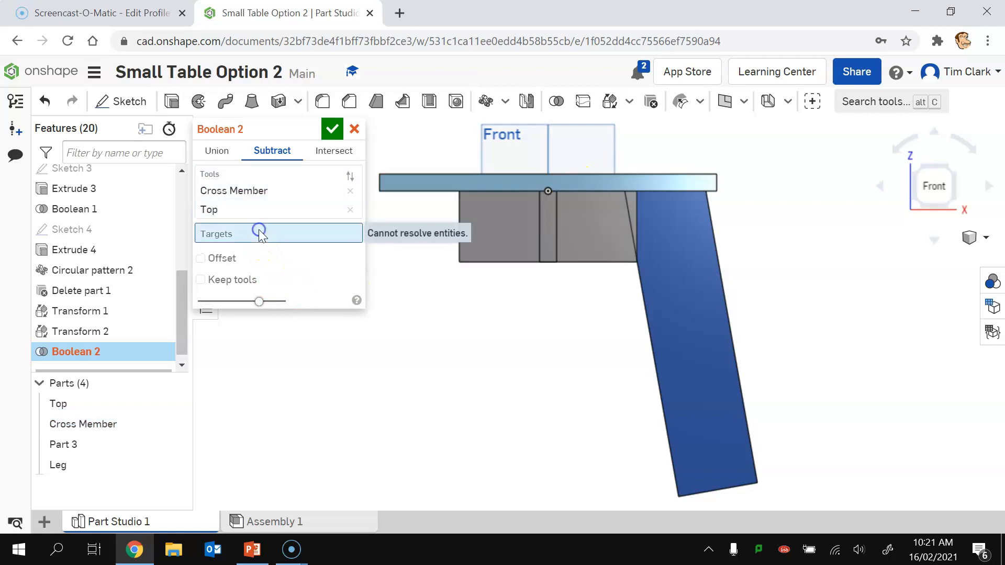
left_click(702, 344)
left_click(200, 294)
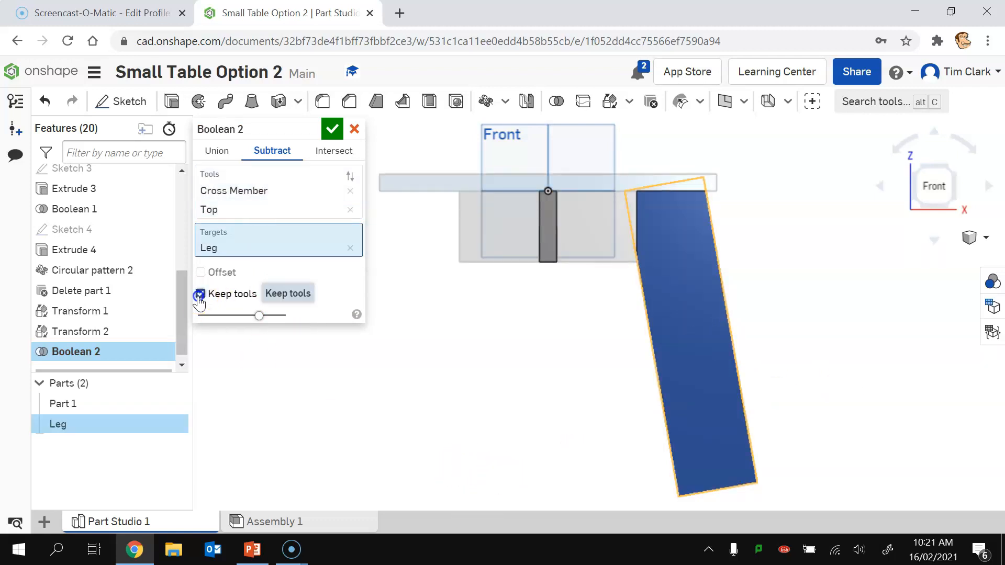
left_click(331, 128)
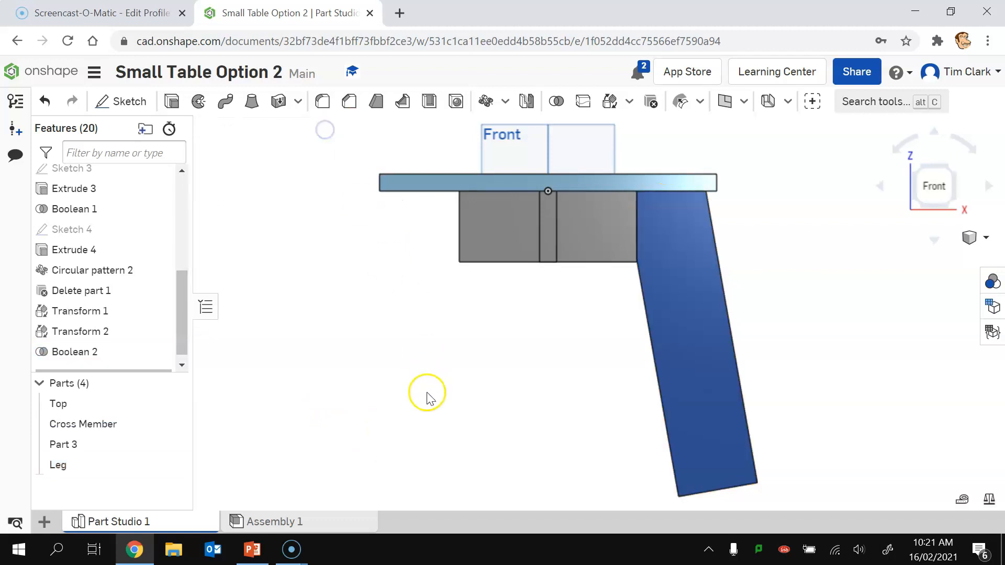
Step: Hide the Top and Cross Member parts
left_click(177, 404)
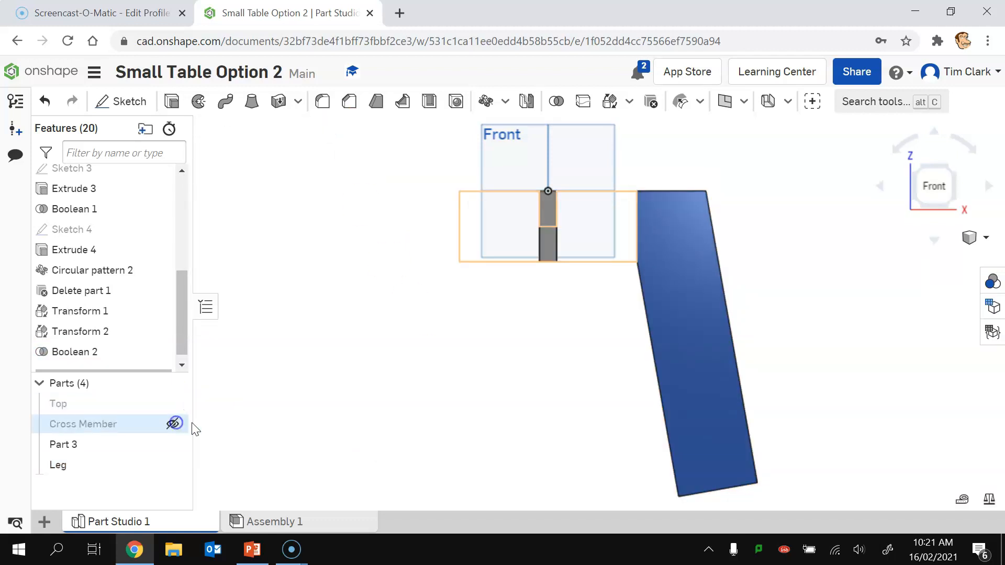
left_click(176, 423)
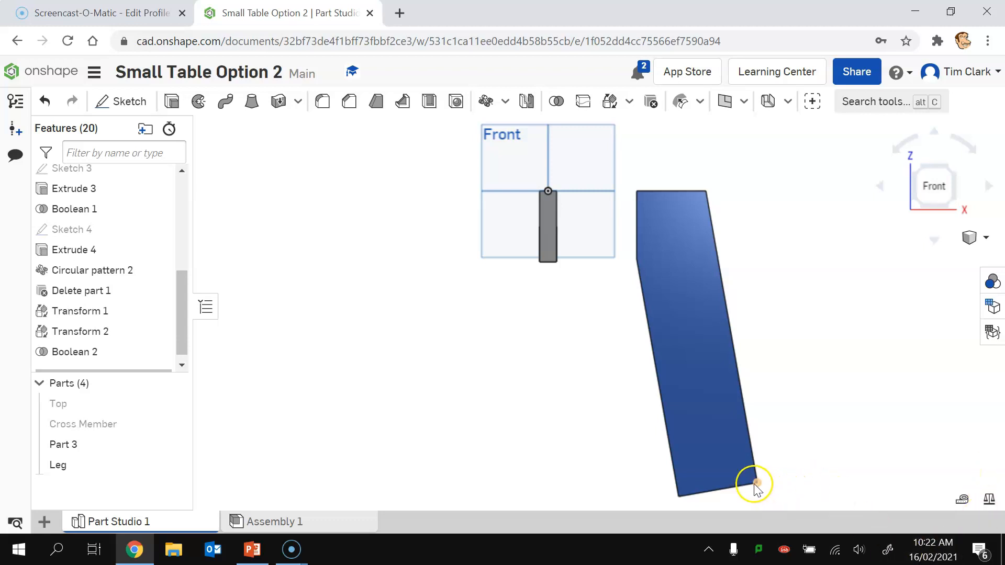
left_click(122, 101)
Step: Draw a horizontal line from the leg's bottom-right corner to its left edge on the front face
left_click(702, 452)
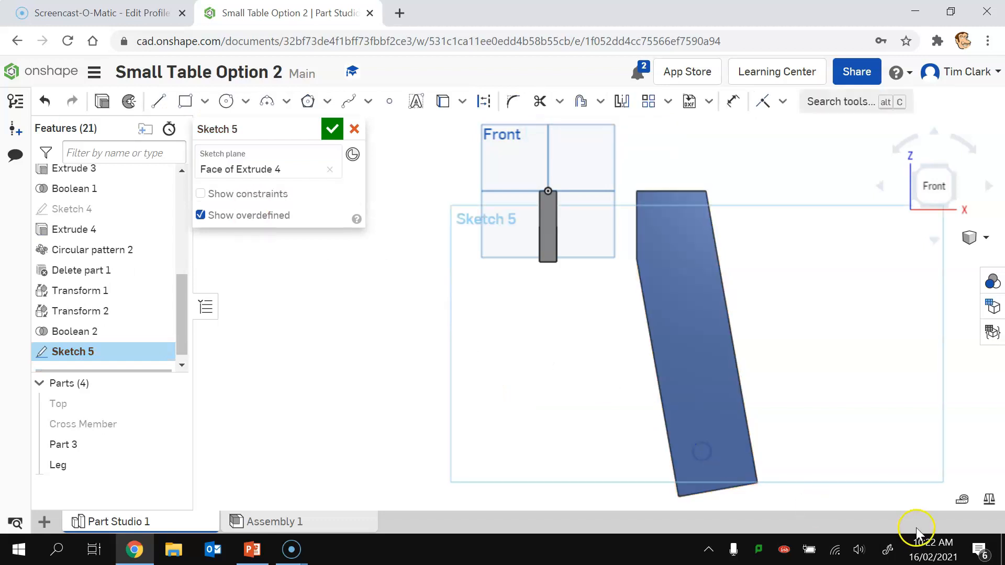
left_click(158, 101)
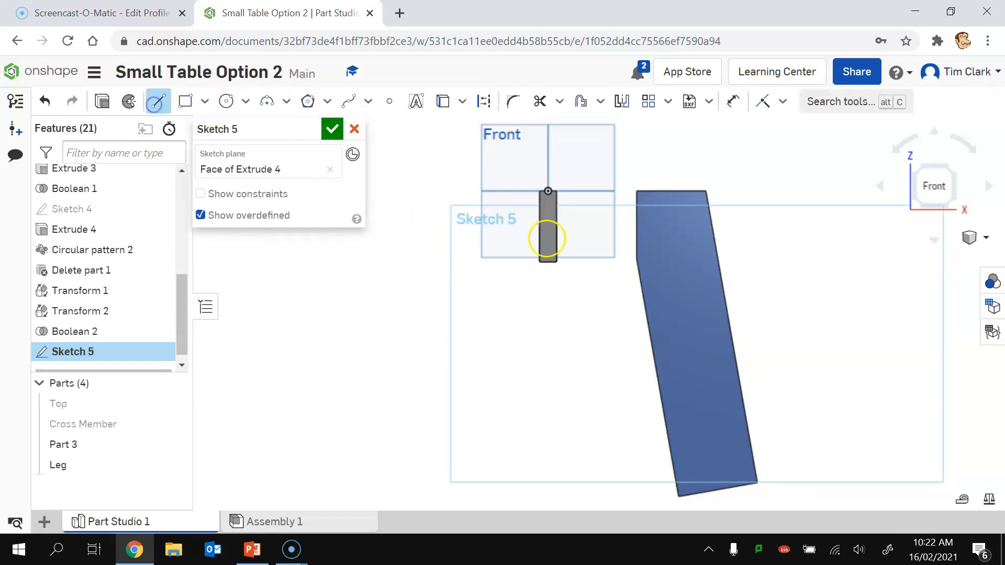
left_click(757, 483)
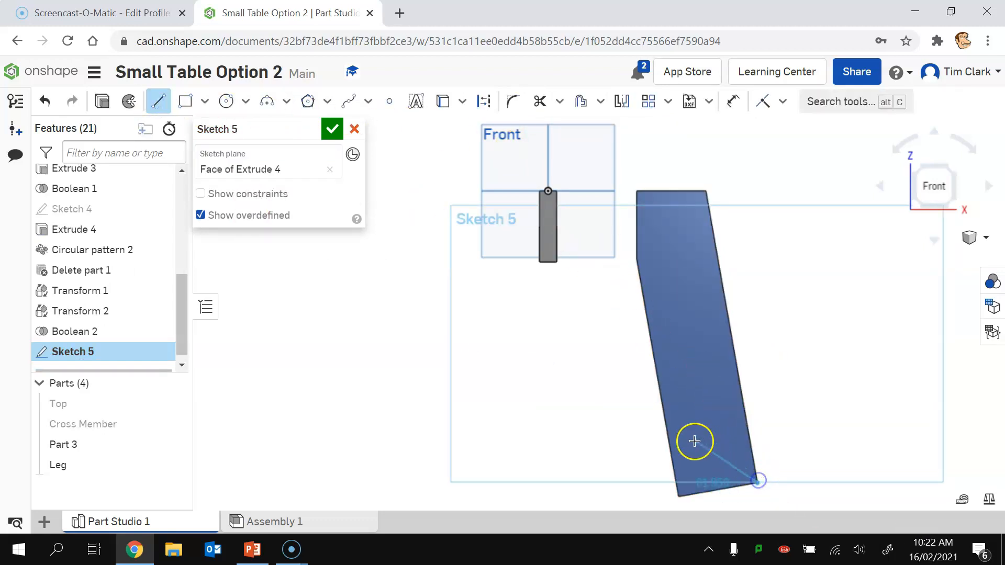
left_click(669, 447)
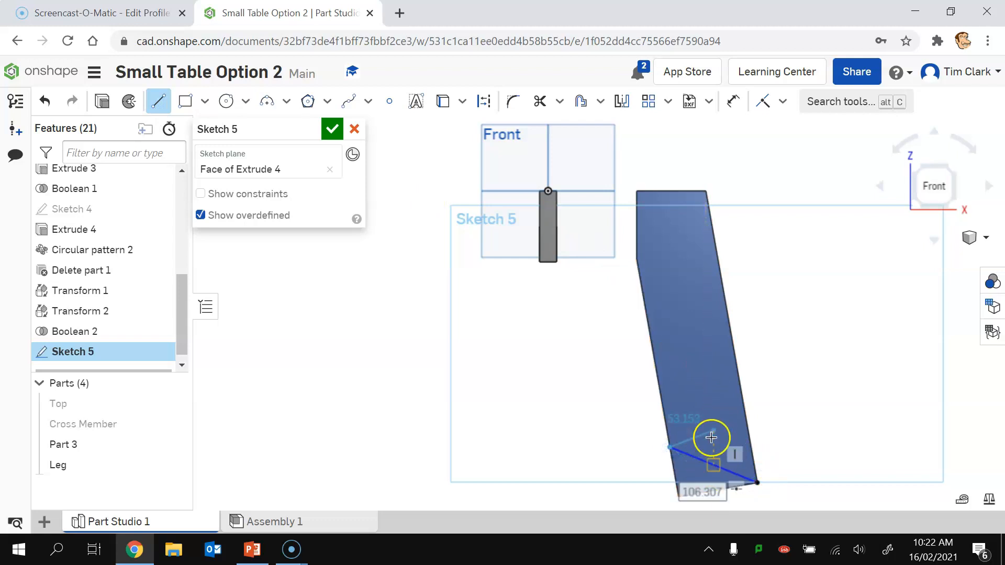
left_click(783, 101)
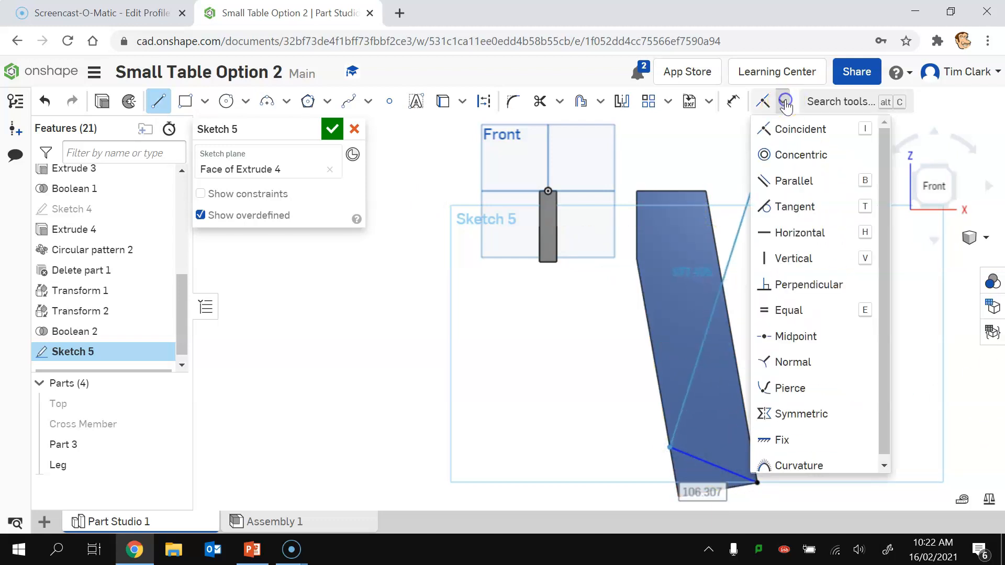
left_click(795, 233)
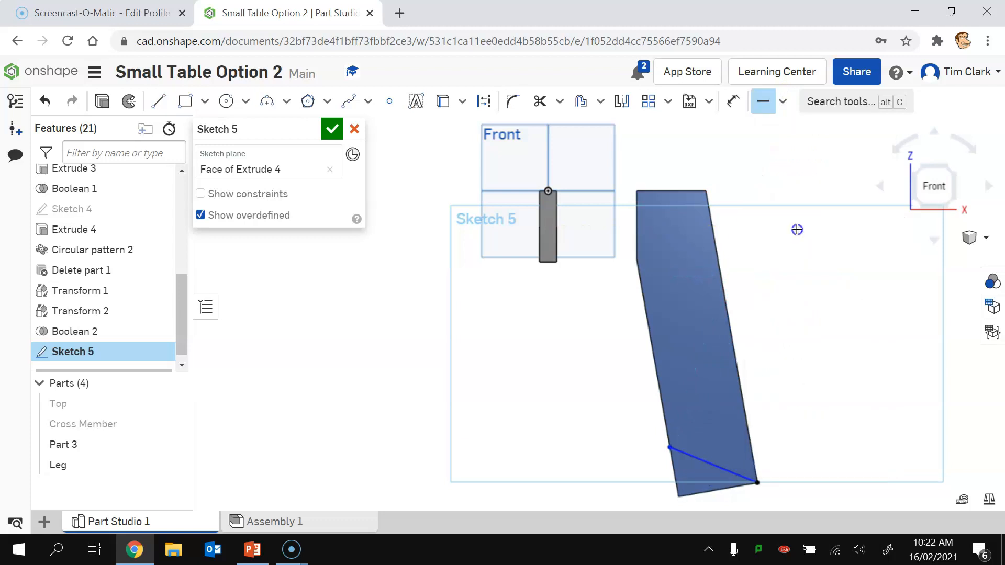
left_click(711, 467)
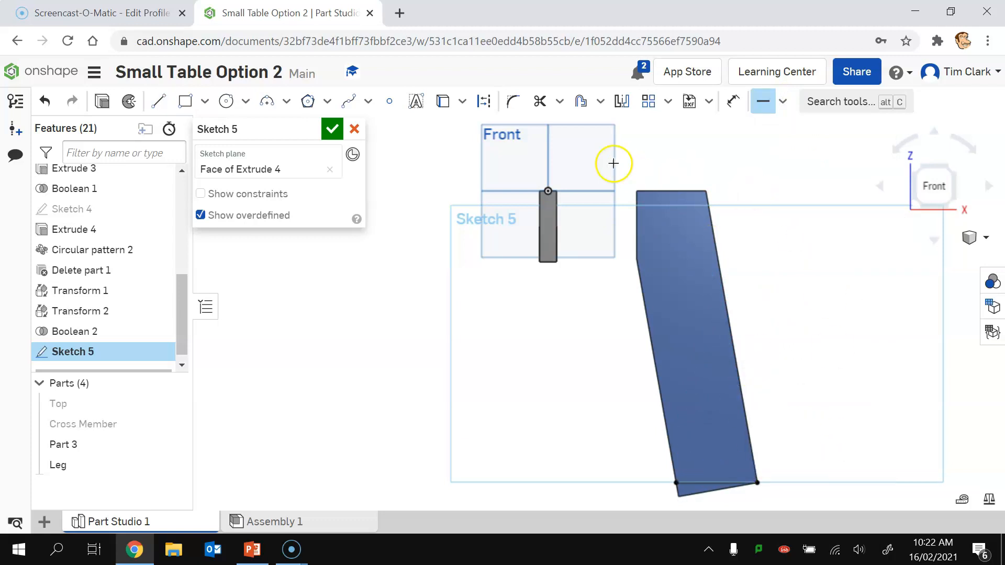
left_click(332, 129)
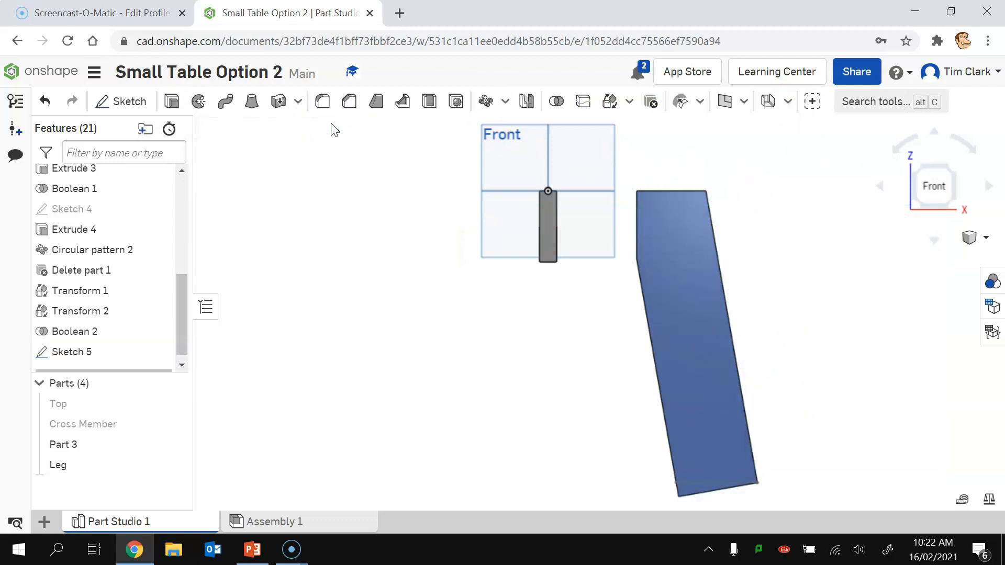
Step: Cut the leg's foot flat with a Remove, Through all extrude of Sketch 5
left_click(177, 104)
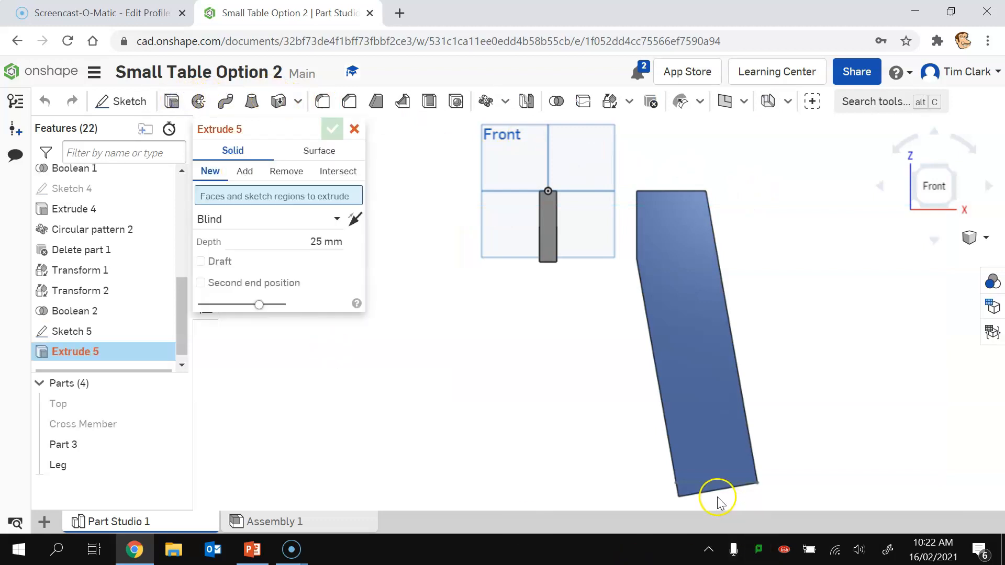
left_click(279, 167)
left_click(332, 234)
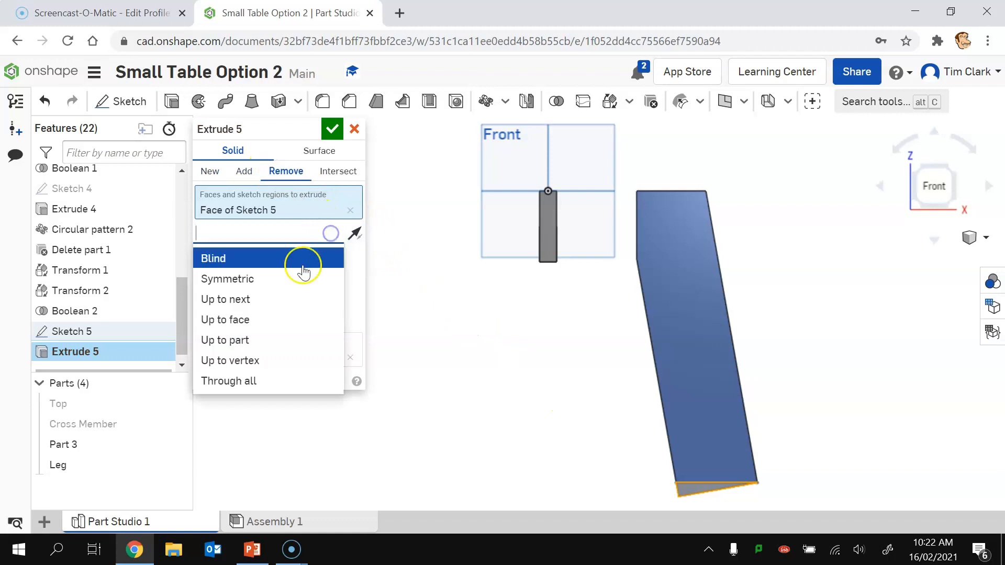
left_click(272, 375)
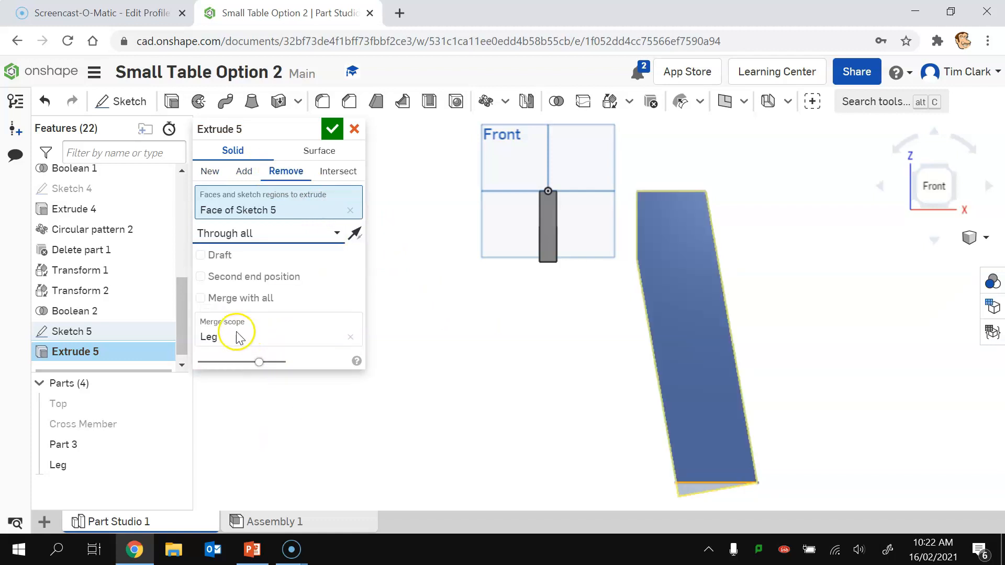
left_click(331, 130)
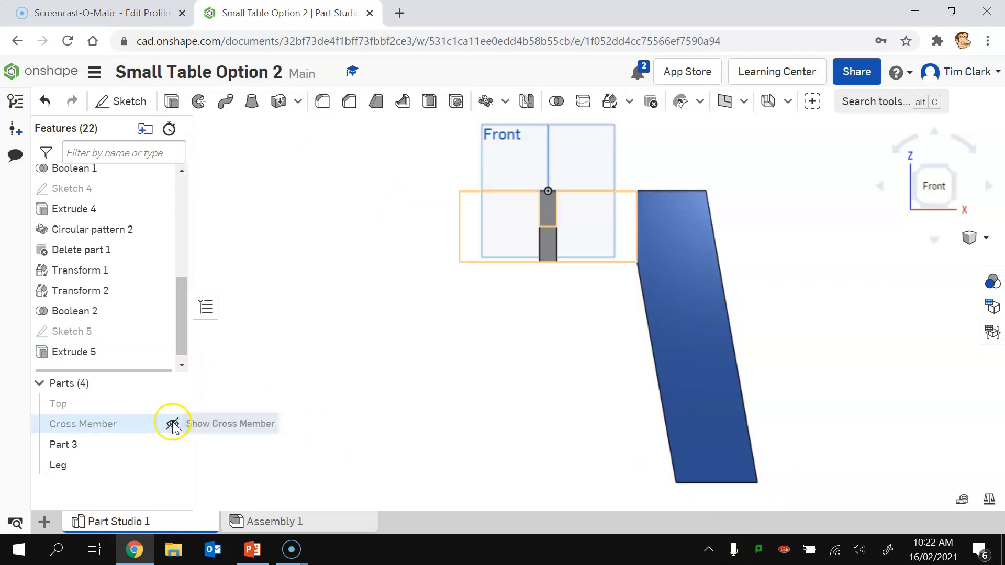
Step: Show the Cross Member, Top and Circle Pattern sketch again in an angled view
left_click(169, 424)
left_click(169, 404)
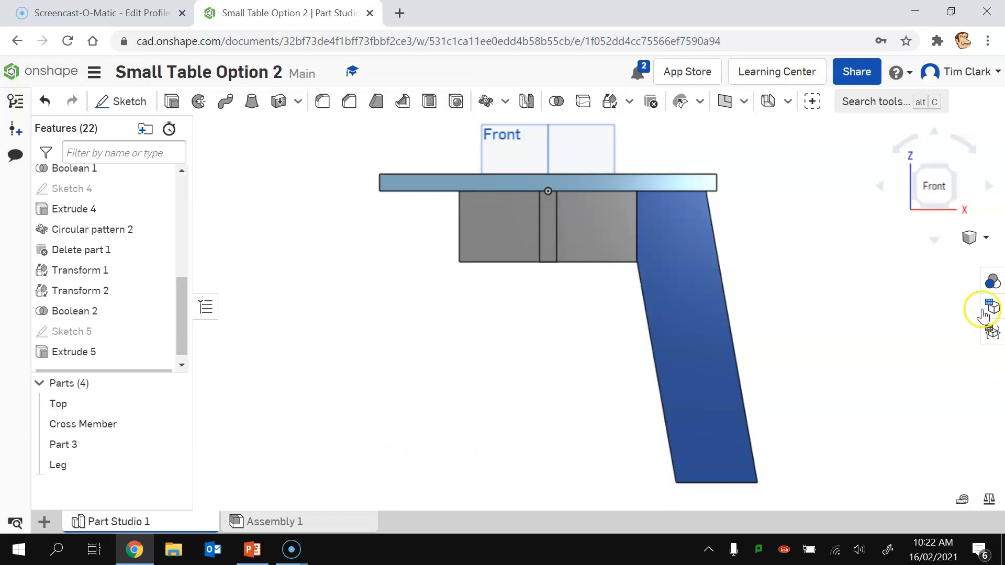
left_click(918, 201)
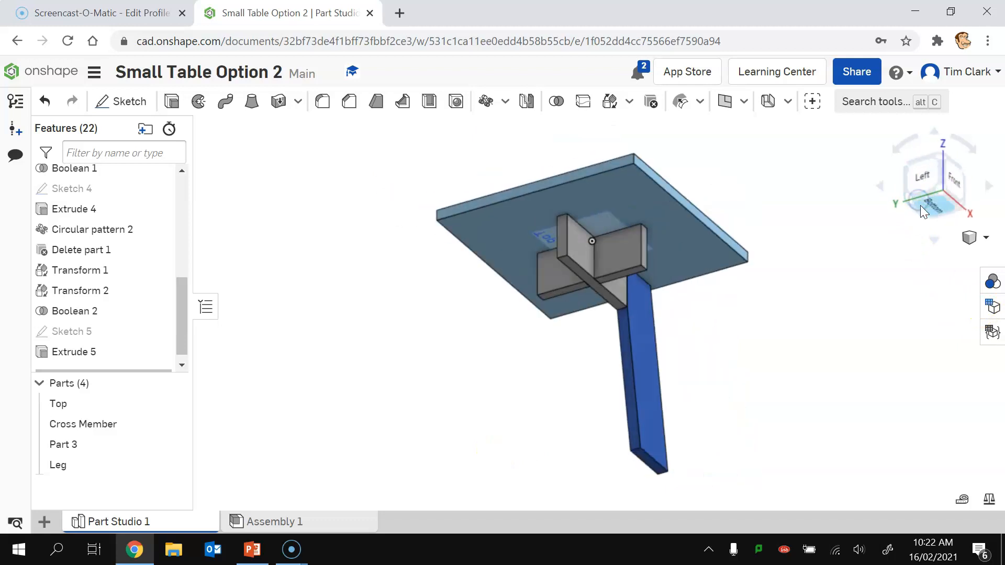
left_click_drag(177, 320, 180, 246)
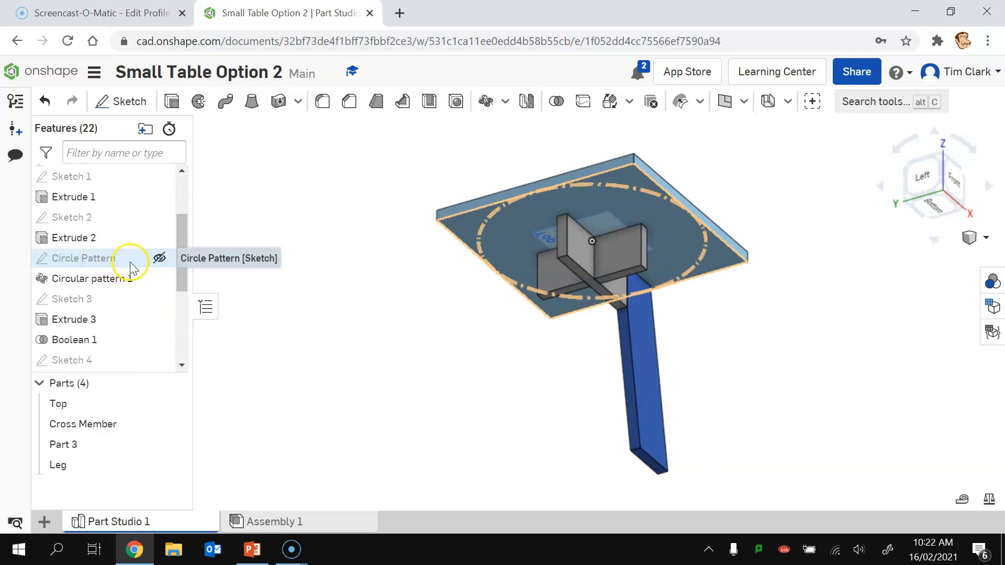
left_click(159, 258)
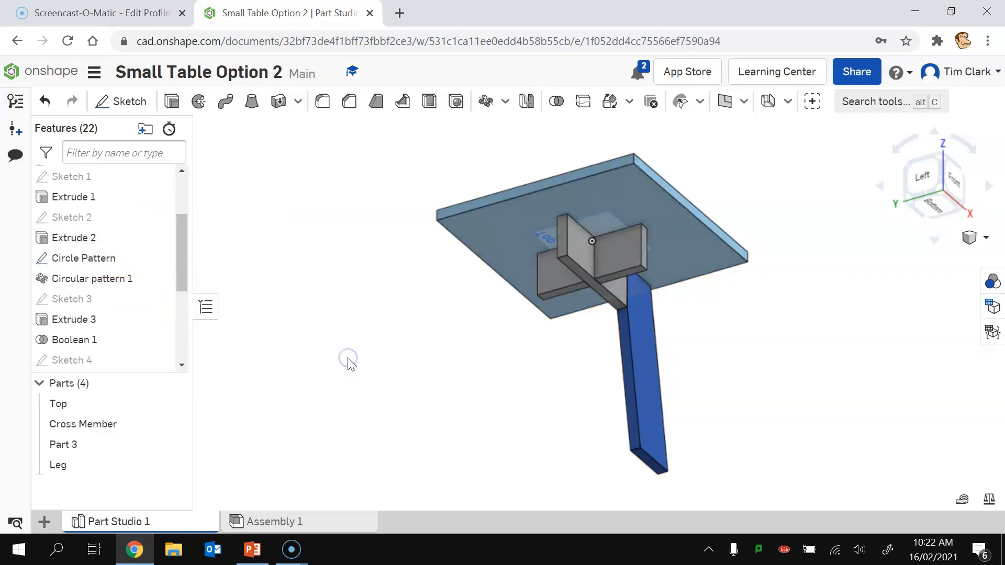
Step: Circular-pattern the Leg around the dashed circle edge into four legs, viewed isometrically
left_click(486, 102)
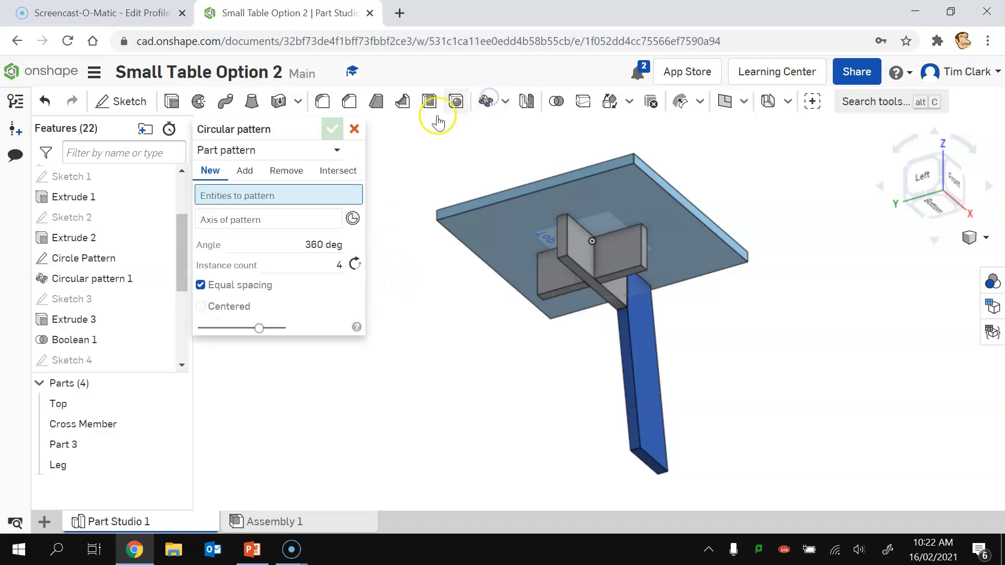
left_click(638, 366)
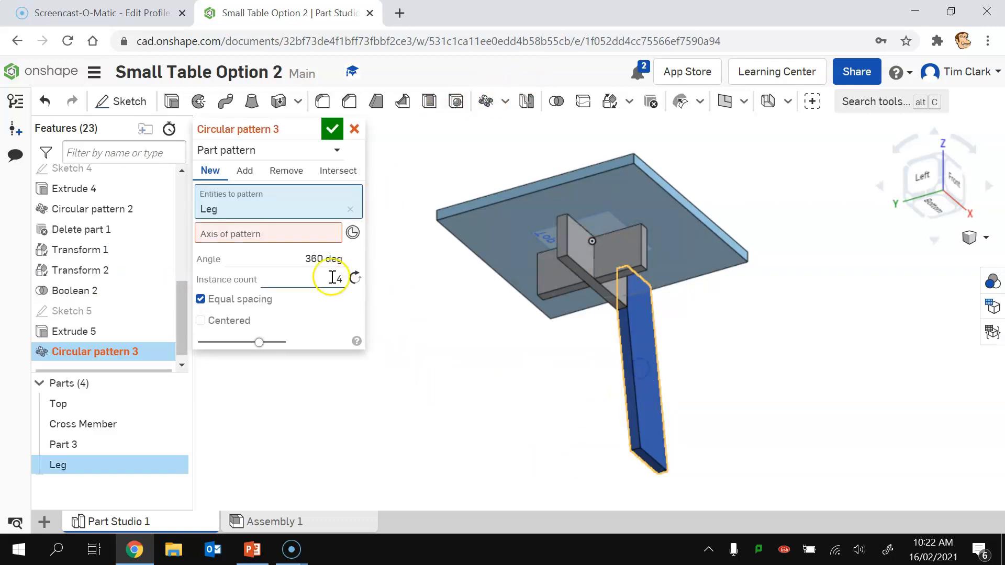
left_click(308, 233)
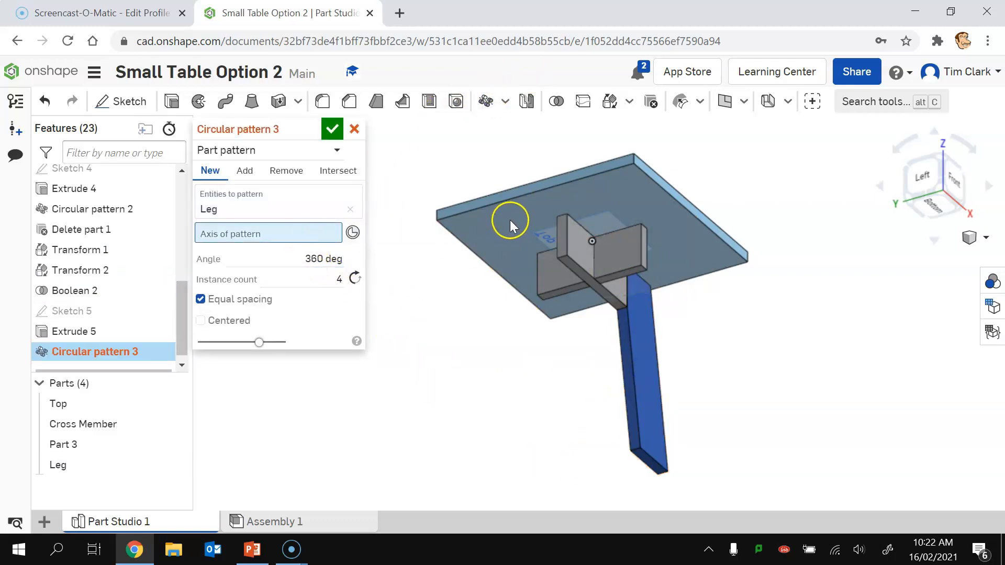
left_click(482, 222)
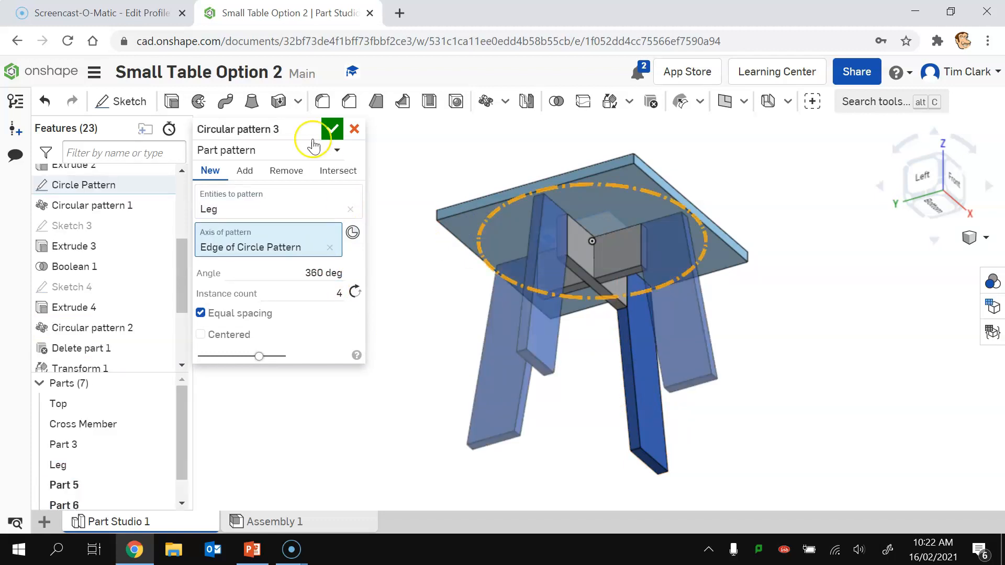
left_click(332, 129)
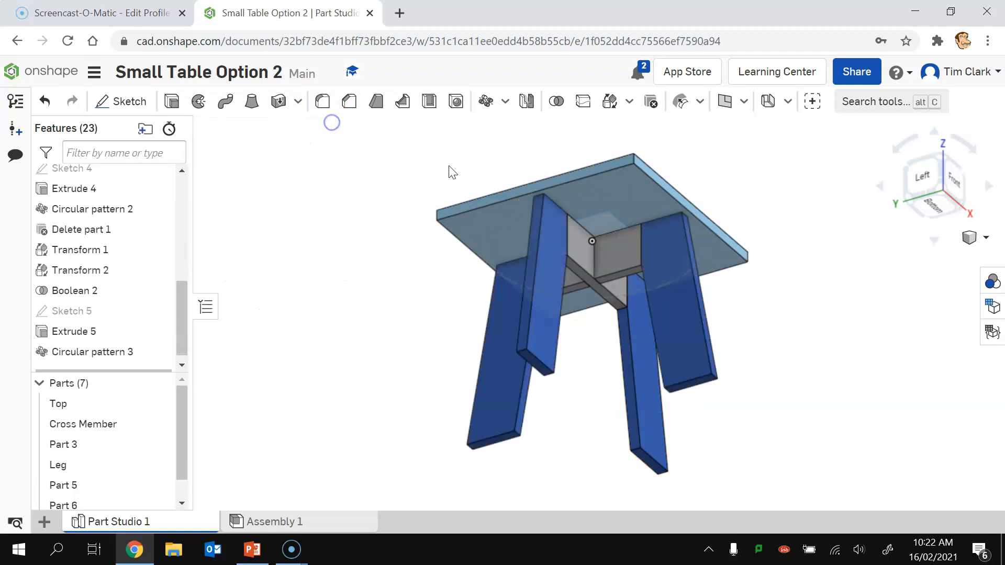
left_click(953, 173)
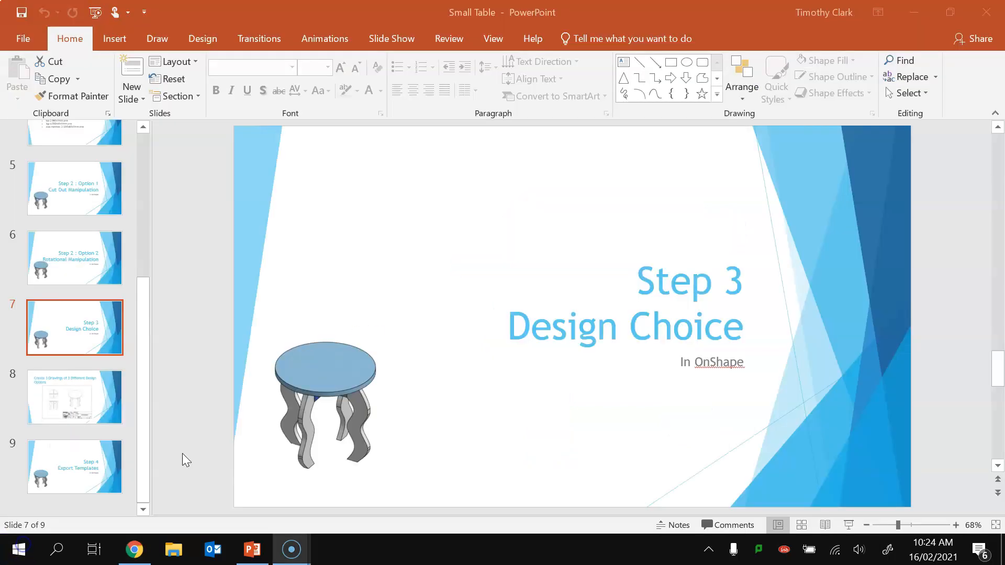
Step: Present the Step 3 Design Choice slide and the three-drawings slide, then end the slideshow
key("shift+F5")
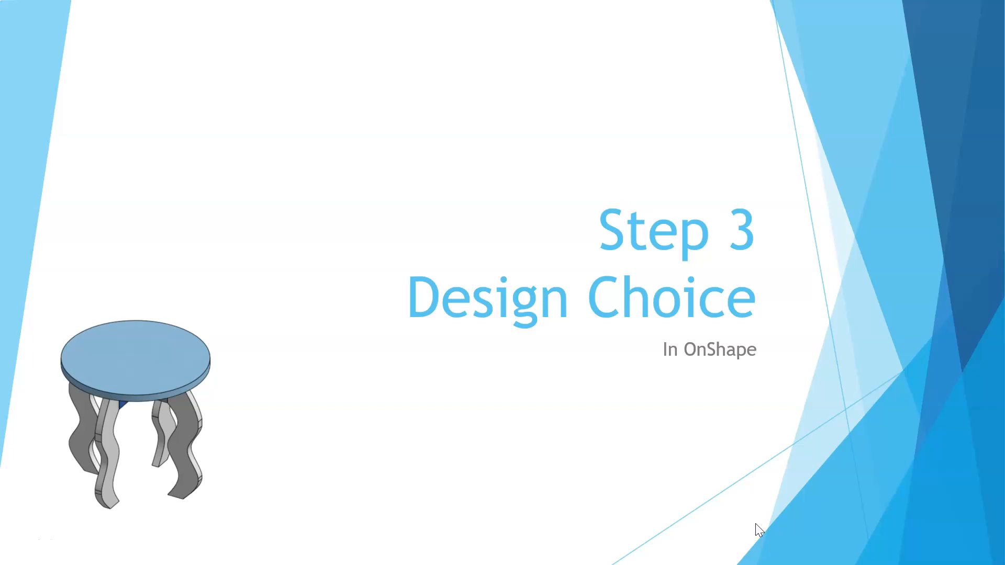
key("Right")
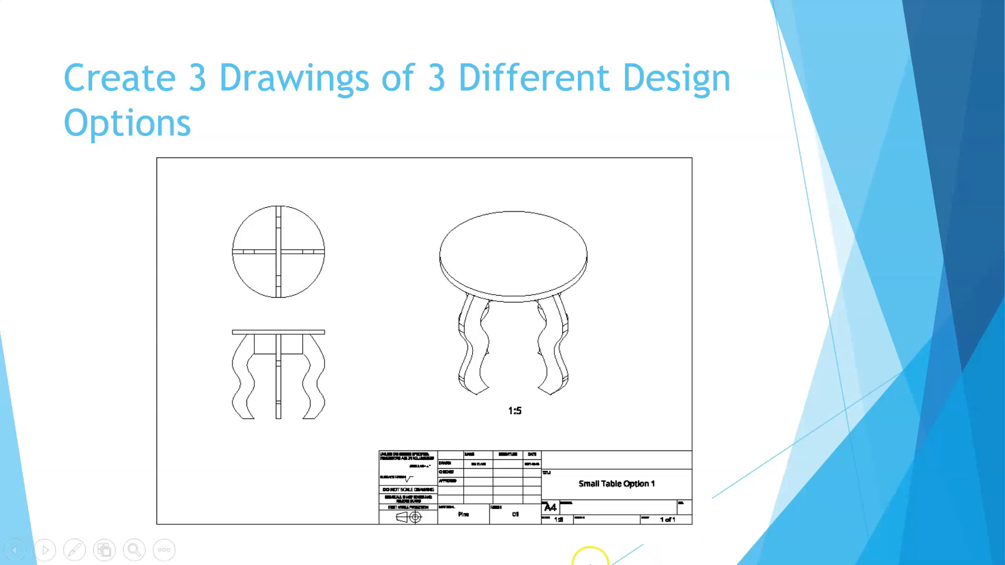
left_click(22, 541)
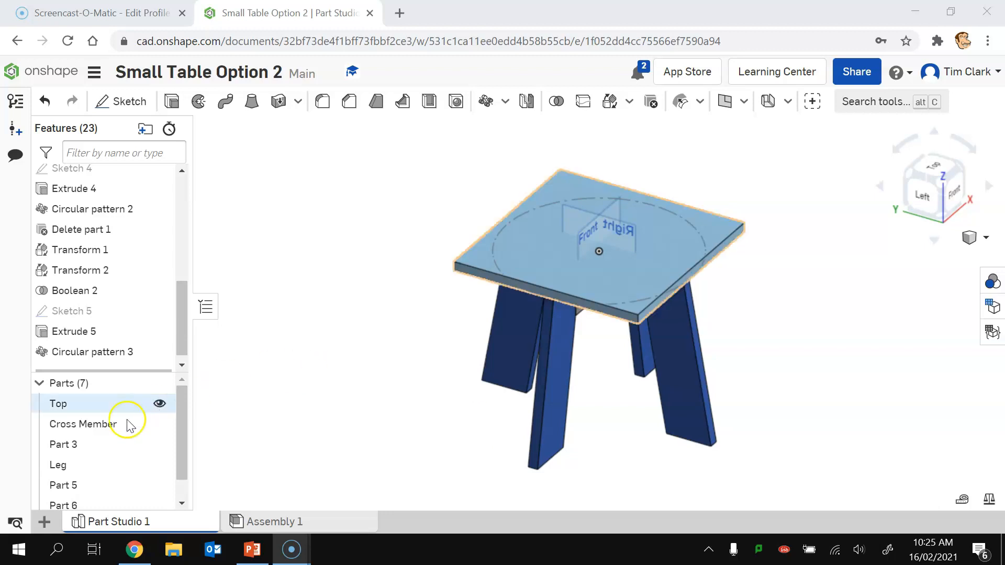
Step: Create Drawing 1 of the table from Onshape's ISO_A4.dwt drawing template
left_click(45, 523)
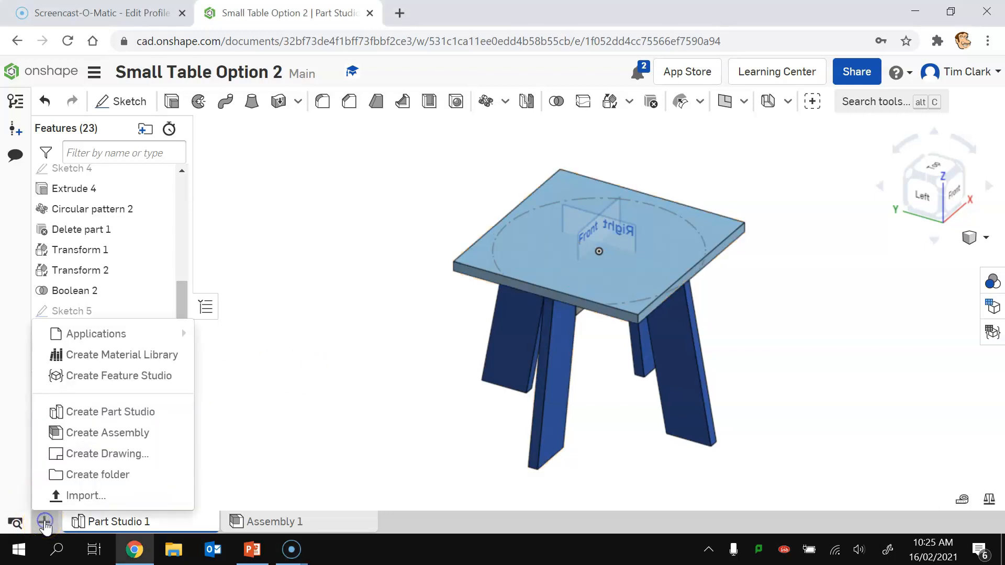
left_click(91, 455)
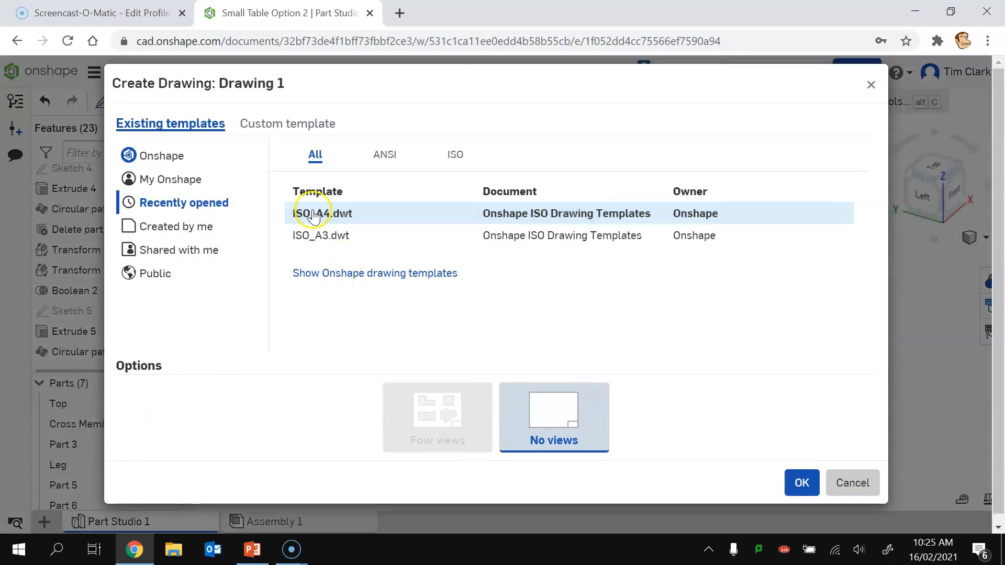
left_click(343, 274)
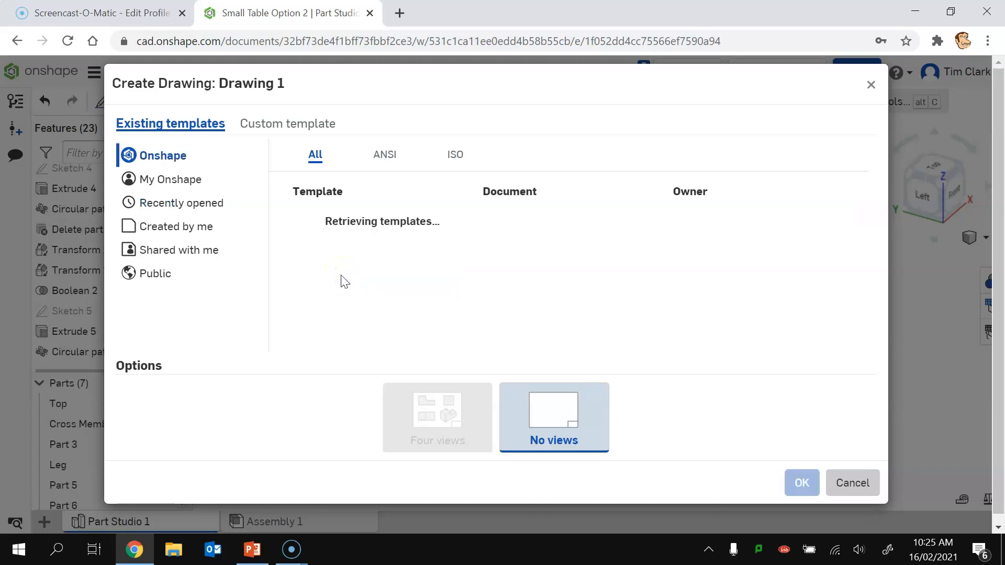
left_click_drag(846, 233, 850, 306)
left_click(341, 307)
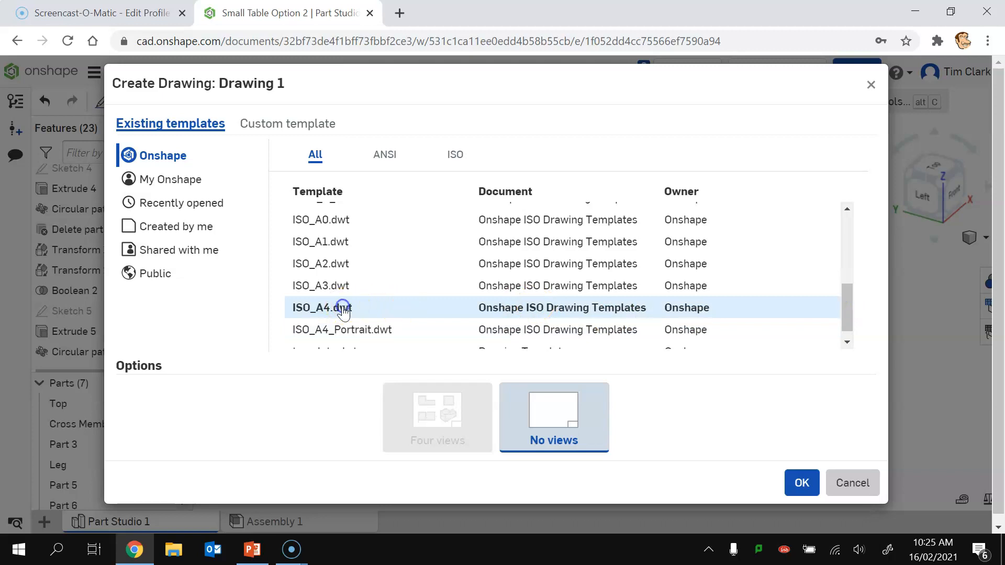
left_click(802, 484)
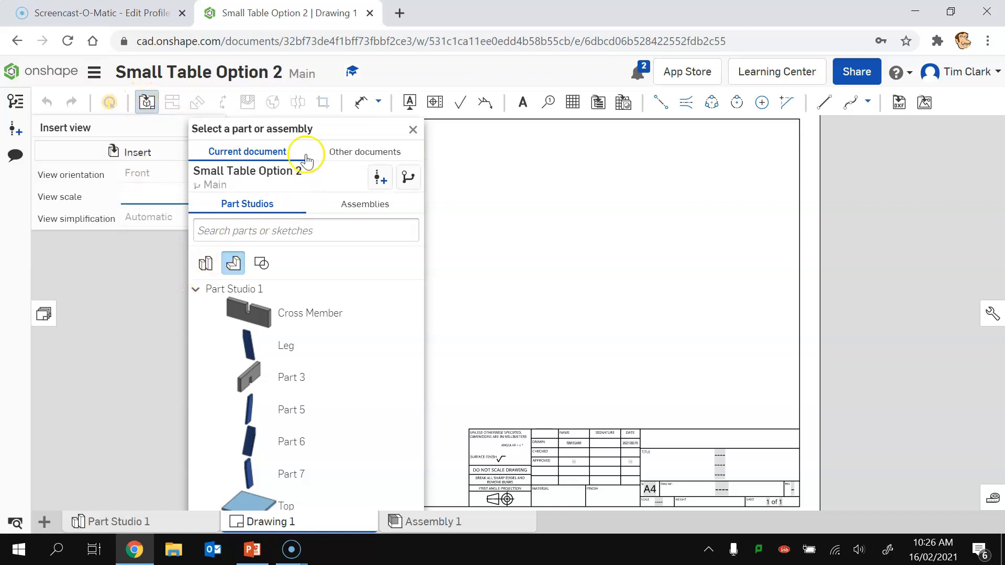
Step: Insert a 1:8 front view of Part Studio 1 with a projected top view above it
left_click(205, 264)
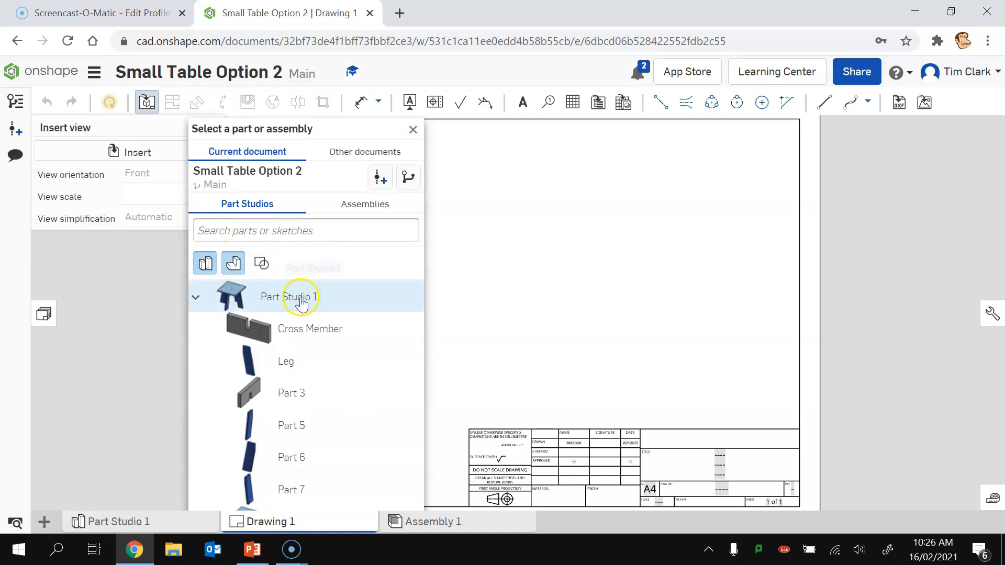
left_click(276, 297)
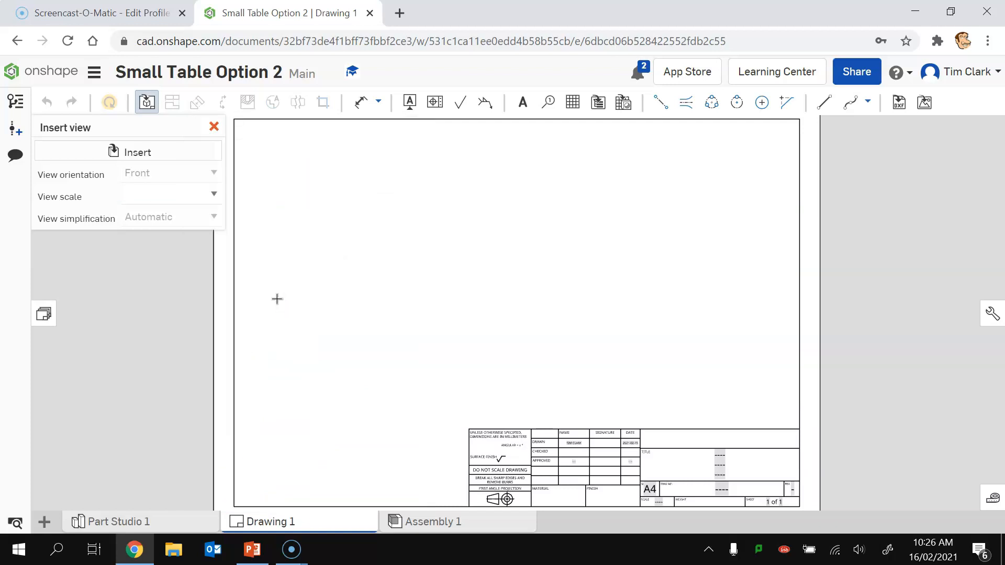
left_click(378, 314)
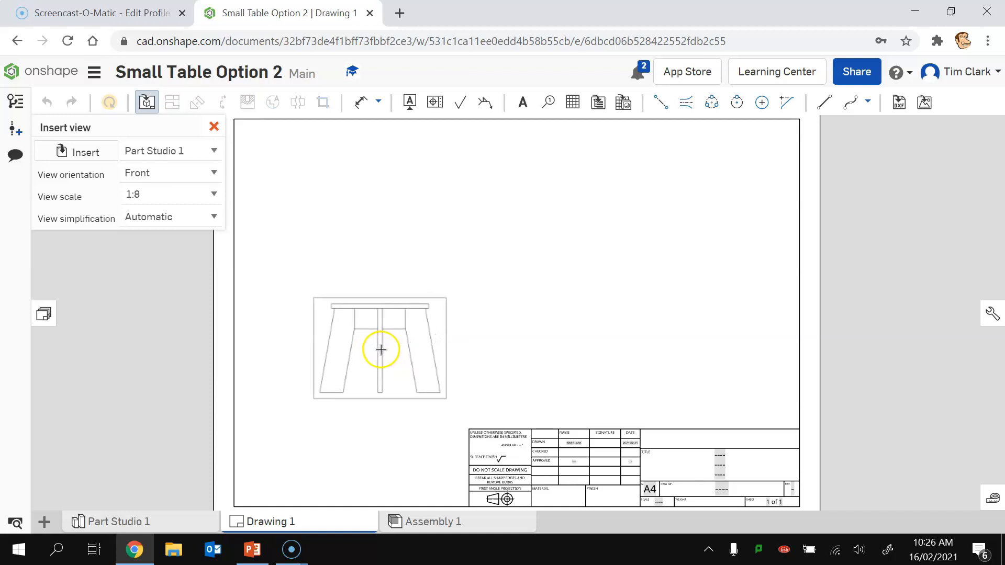
left_click(379, 354)
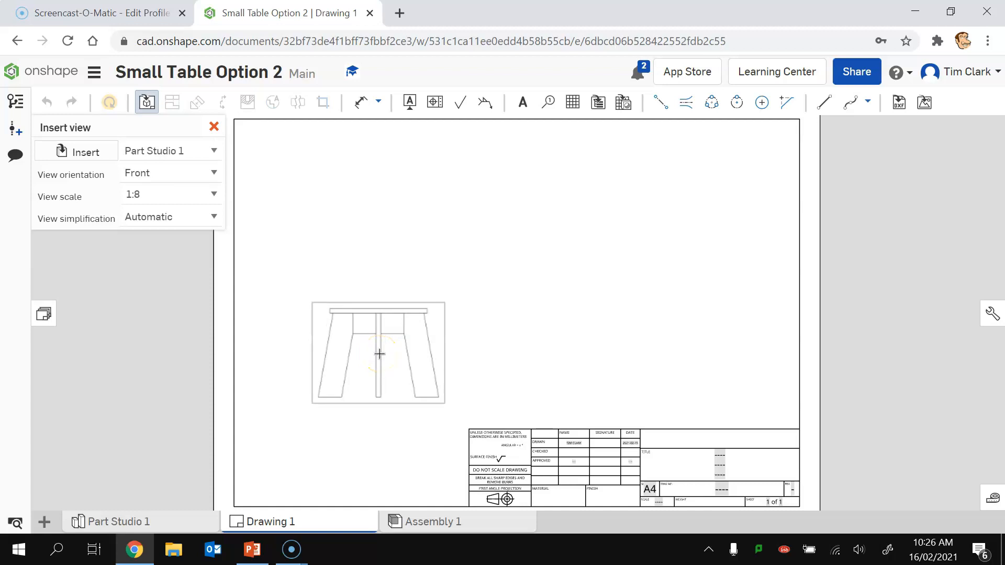
left_click(380, 354)
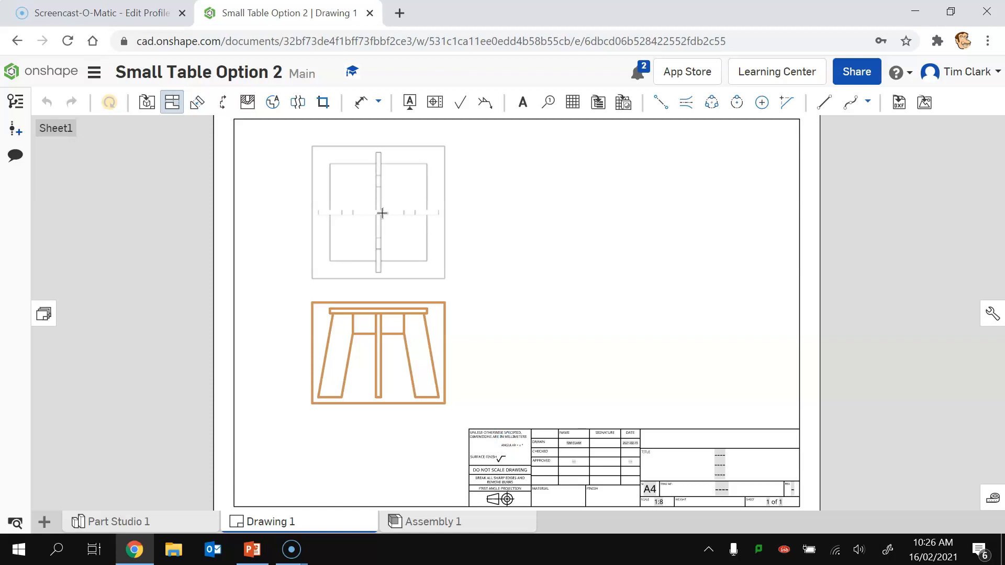
left_click(382, 215)
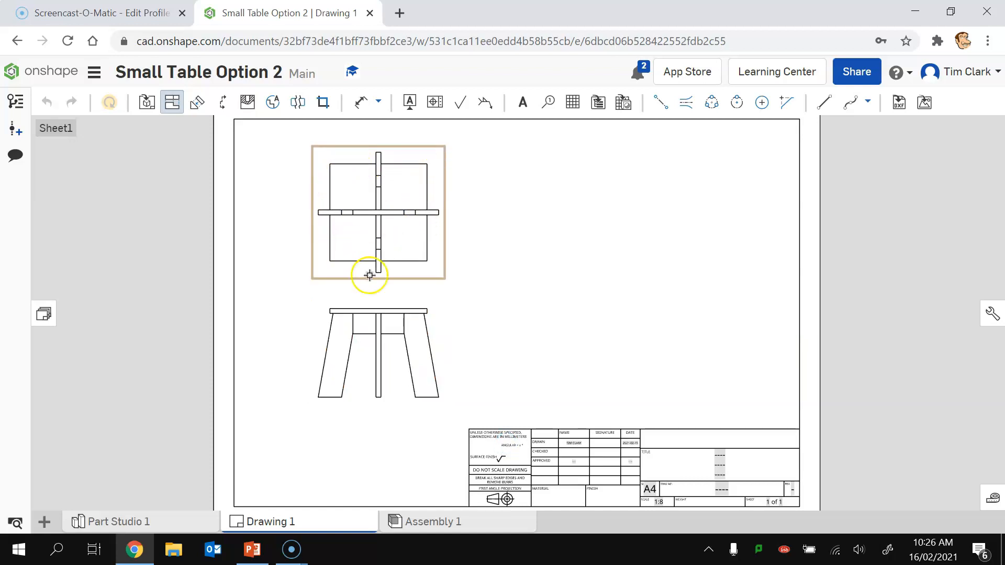
Step: Add a 1:5 isometric view with automatic simplification on the right of the sheet
left_click(151, 117)
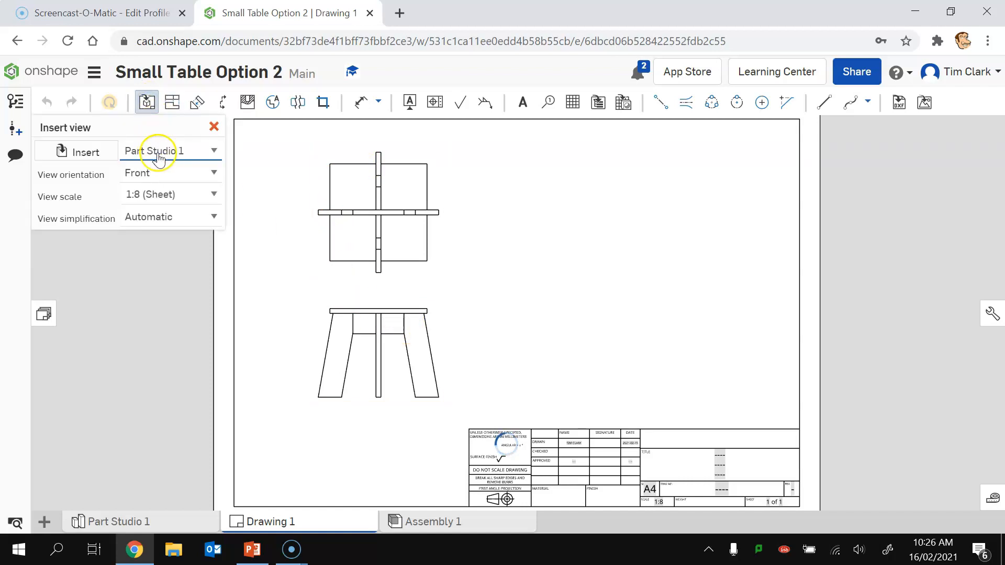
left_click(159, 182)
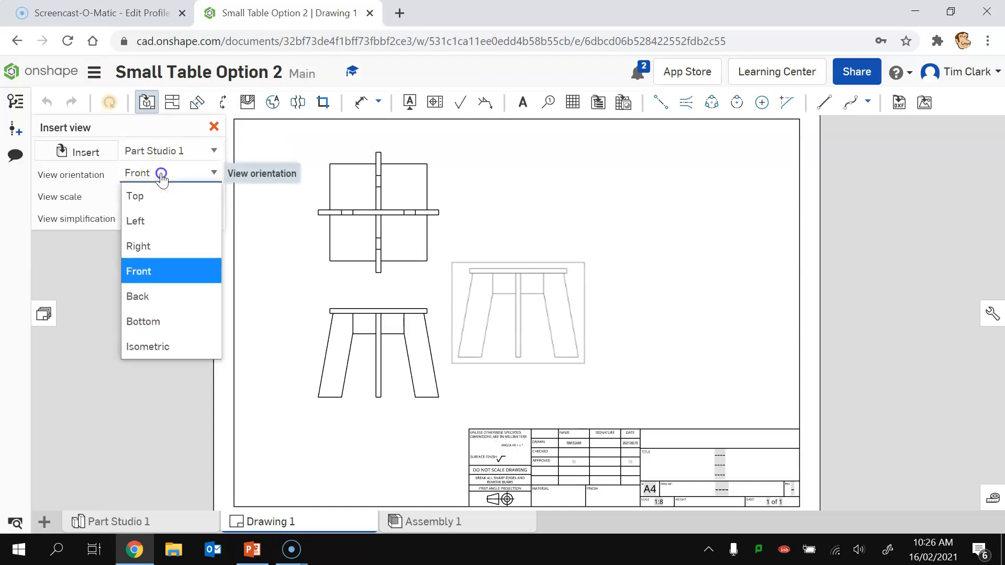
left_click(167, 343)
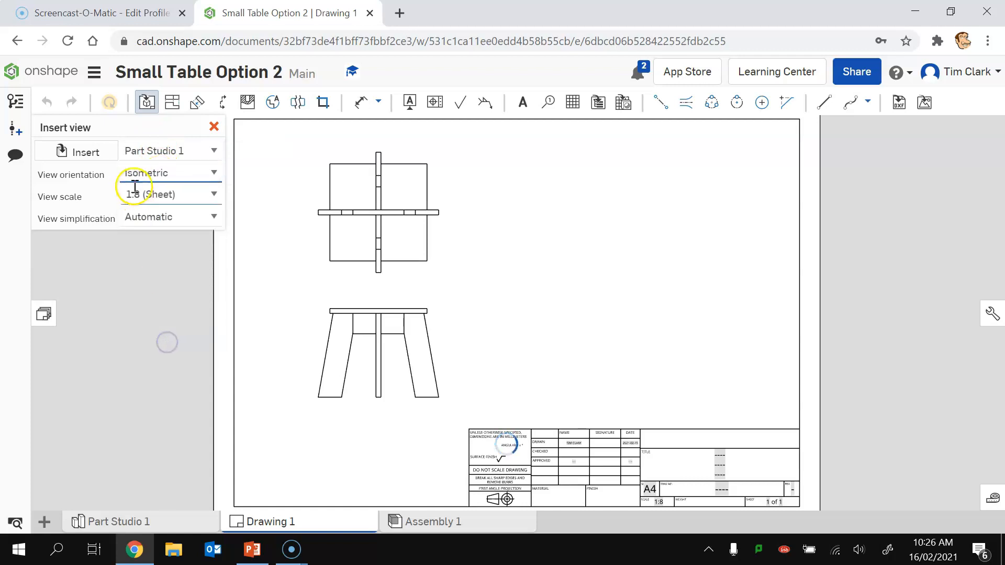
left_click_drag(182, 194, 142, 196)
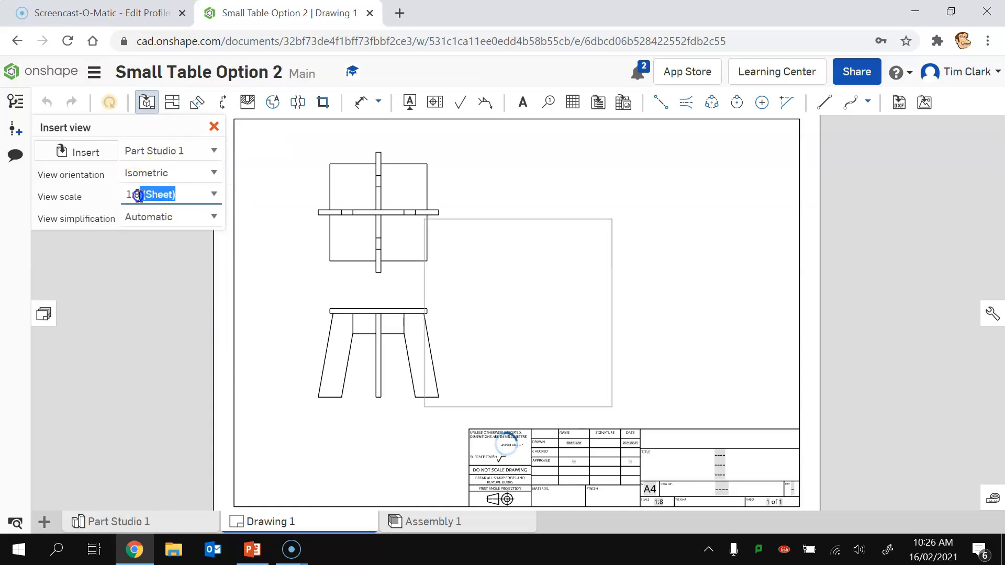
type("5")
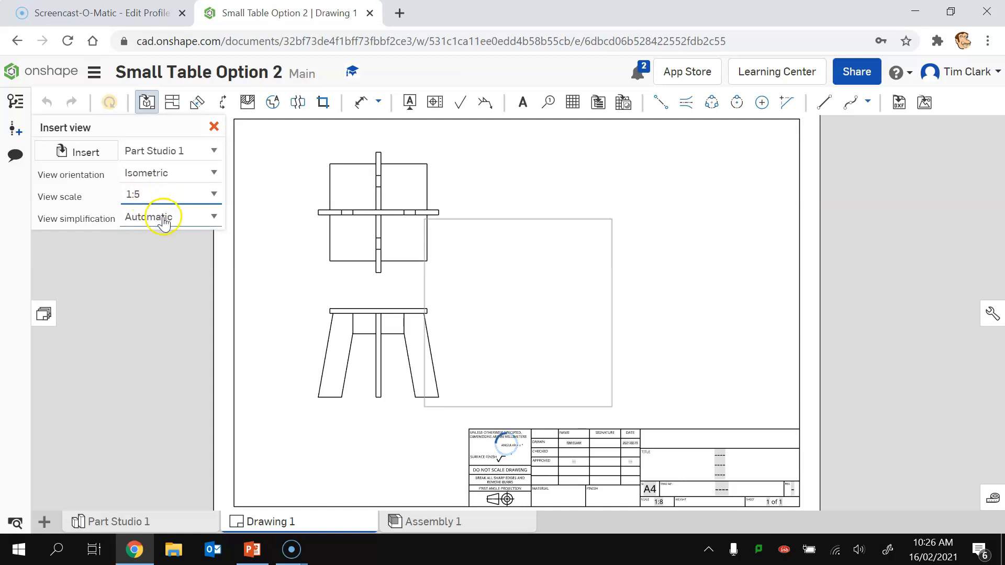
left_click(163, 219)
left_click(162, 217)
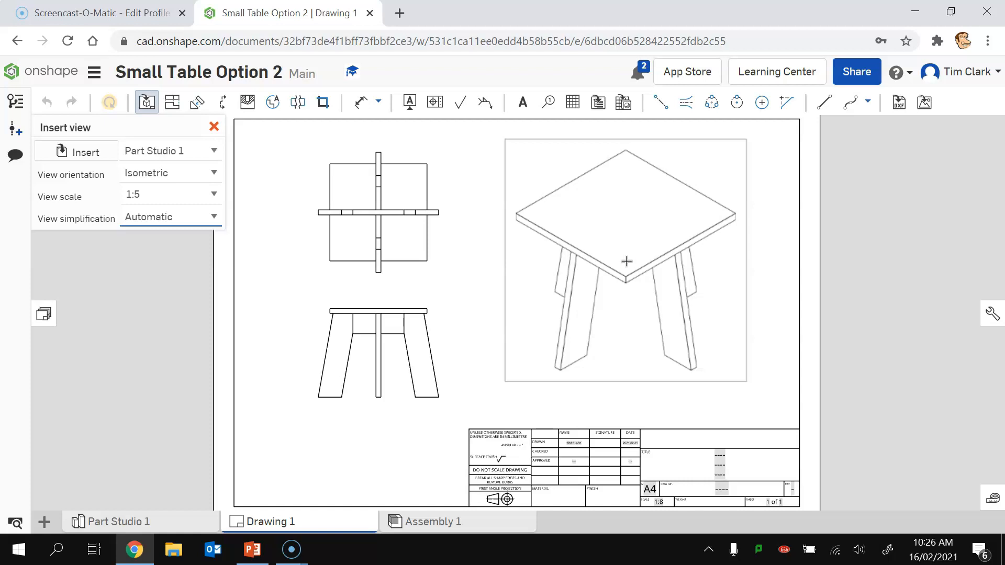
left_click(686, 304)
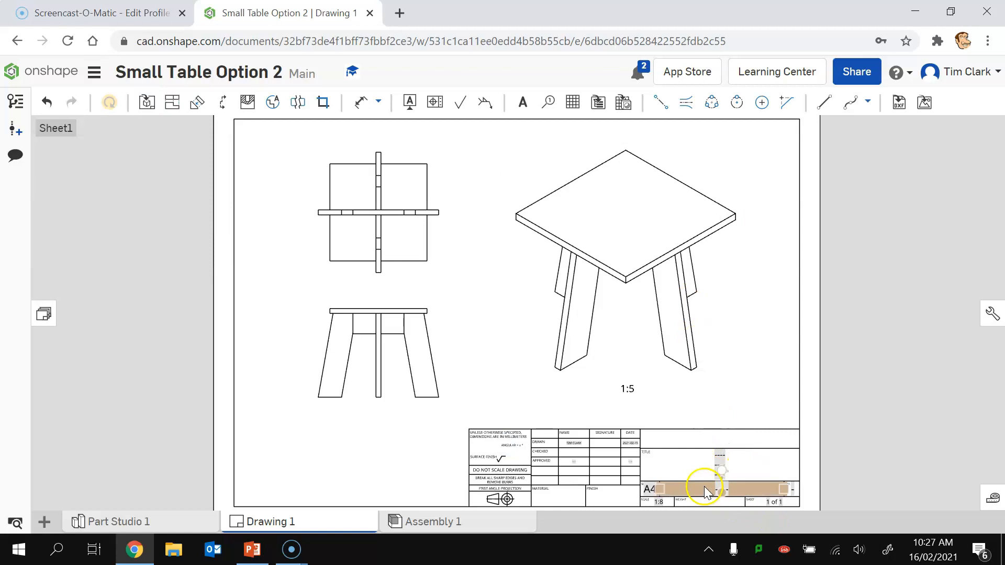
Step: Enter 'Small Table' in the title block's Title field
scroll(717, 510, "down", 2)
scroll(717, 511, "up", 5)
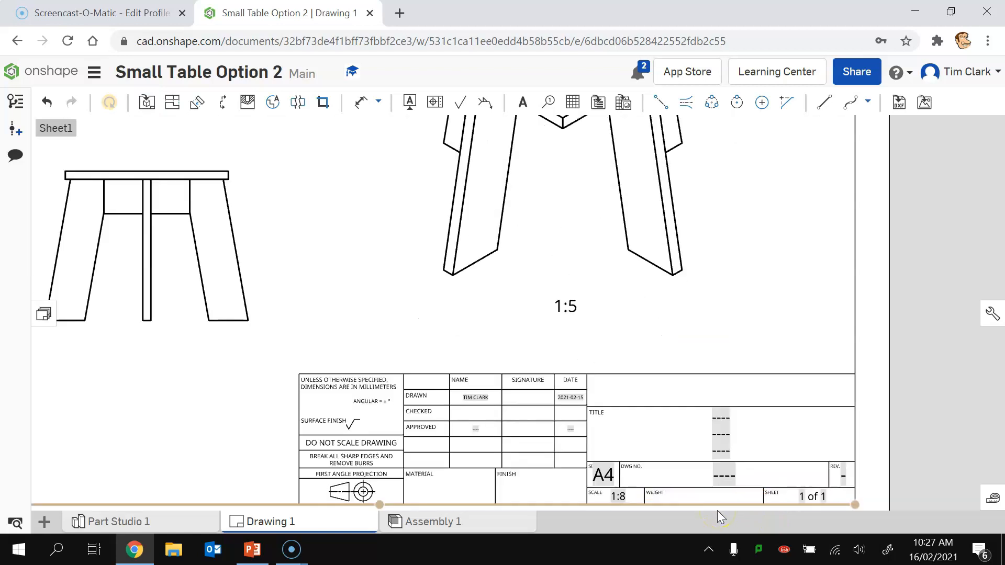
scroll(718, 510, "up", 2)
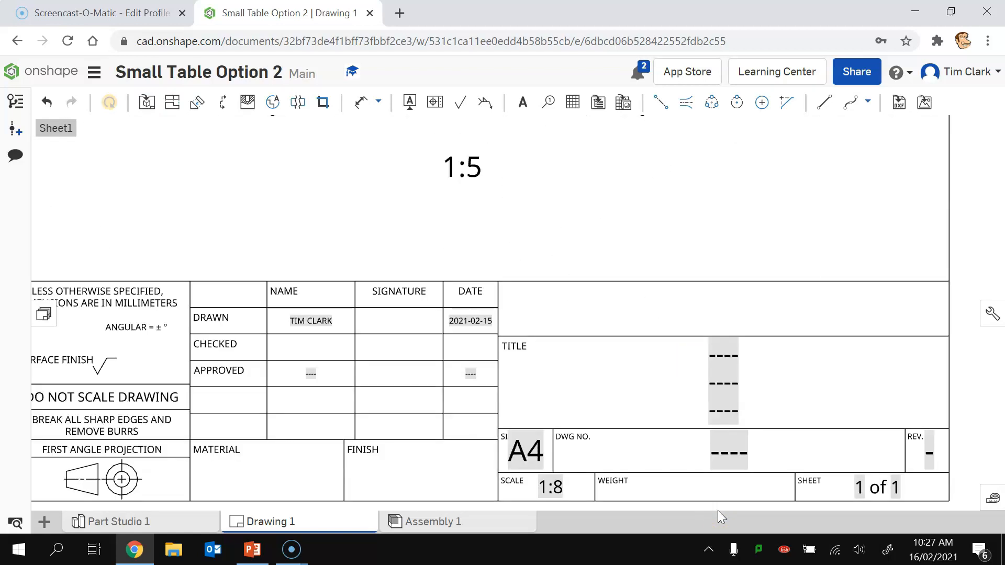
double_click(725, 379)
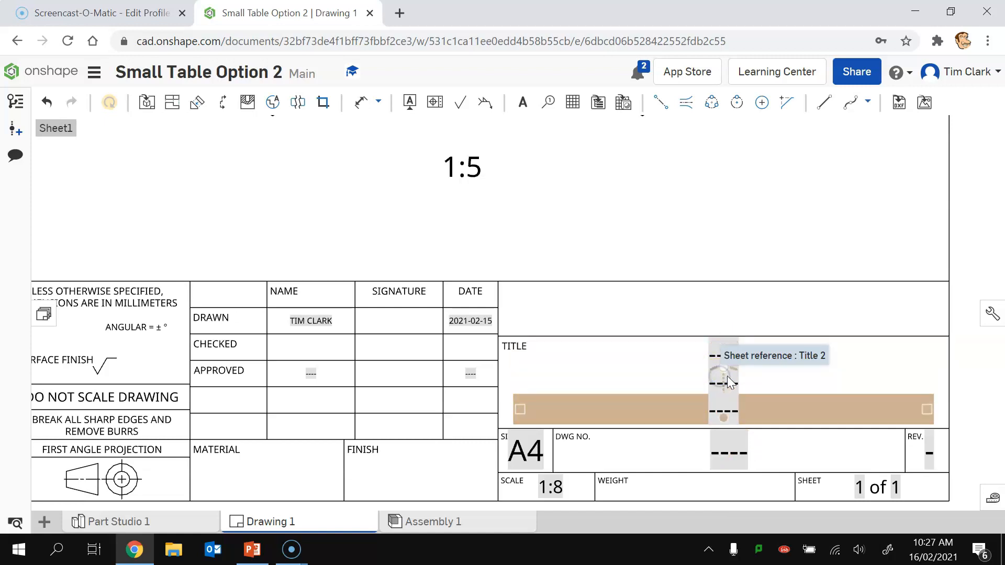
type("Sma")
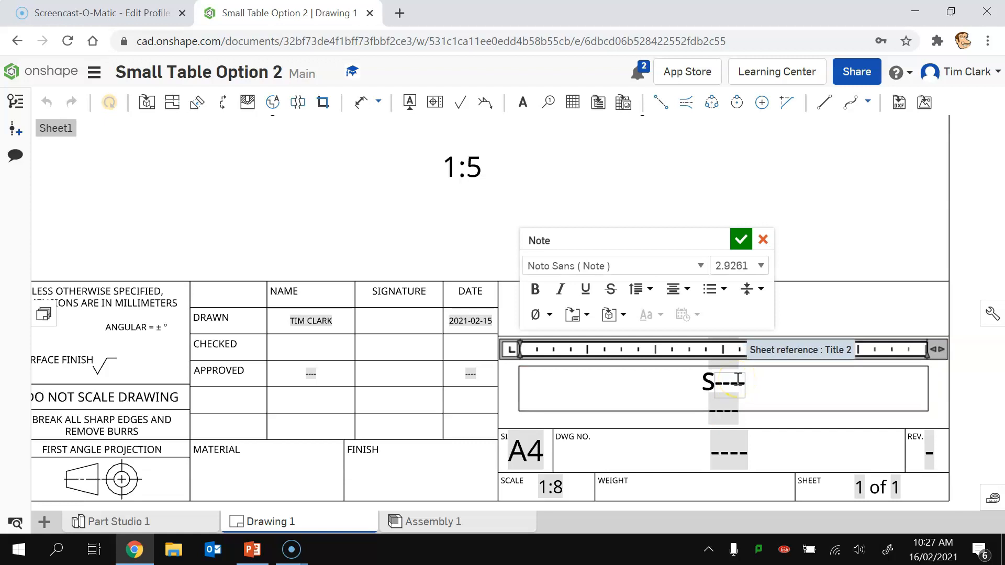
type("ll Table")
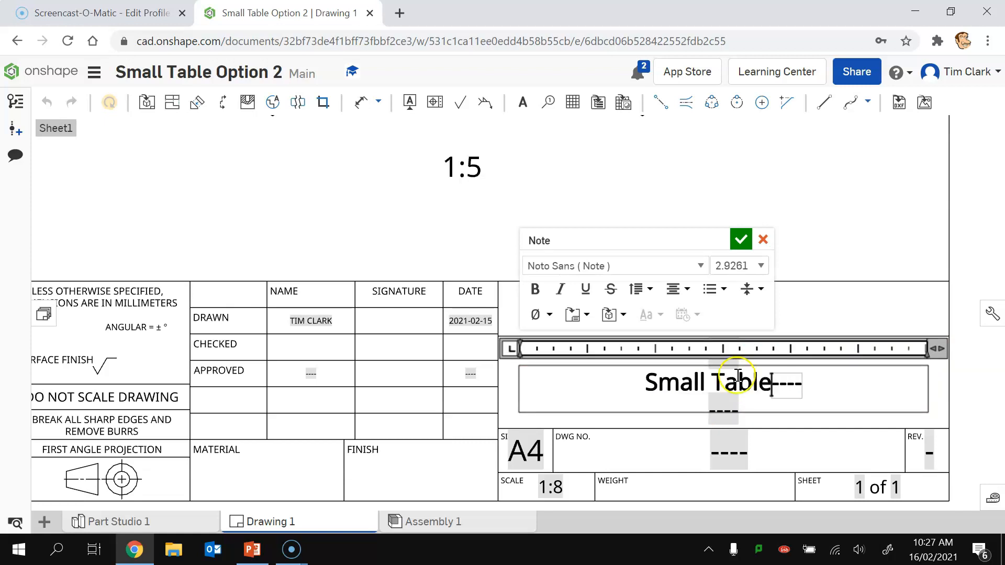
left_click(740, 240)
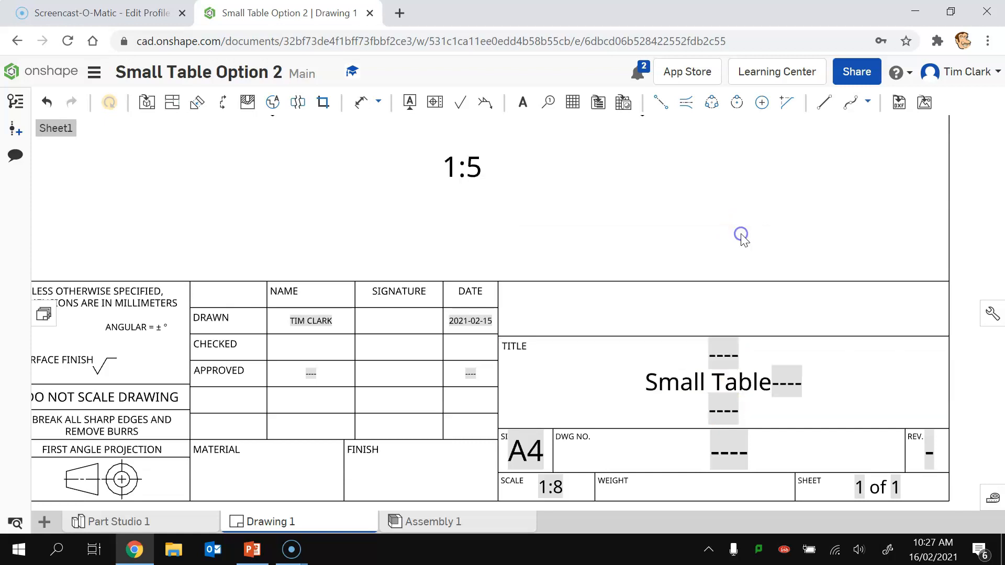
Step: Replace the O---- text on the line below the title with 'Option 2'
double_click(721, 411)
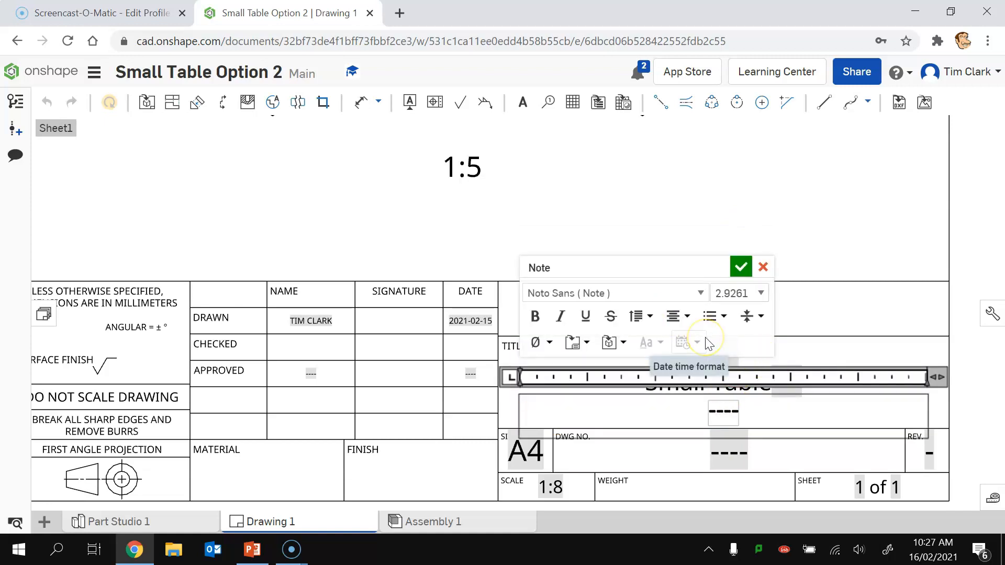
type("O")
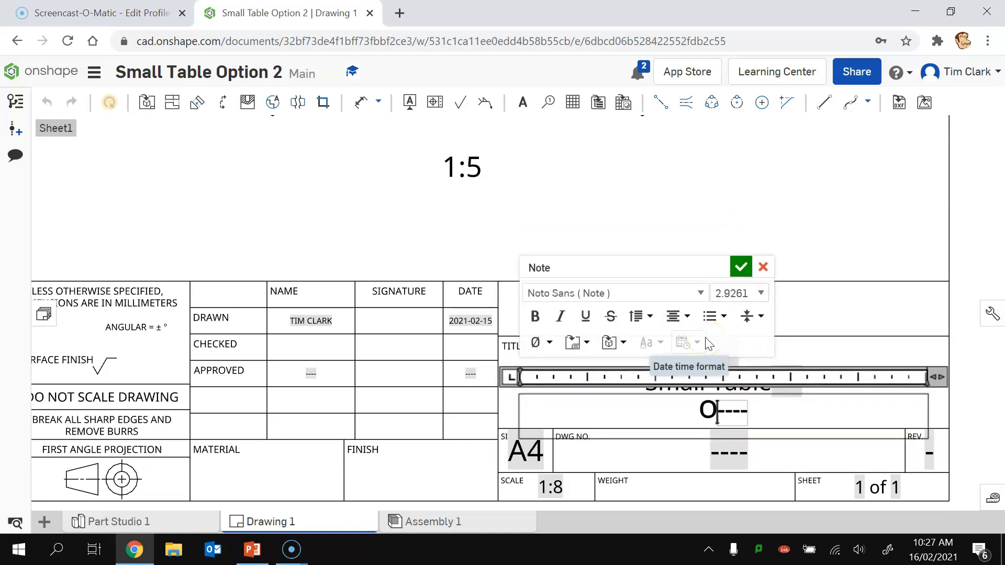
left_click(749, 411)
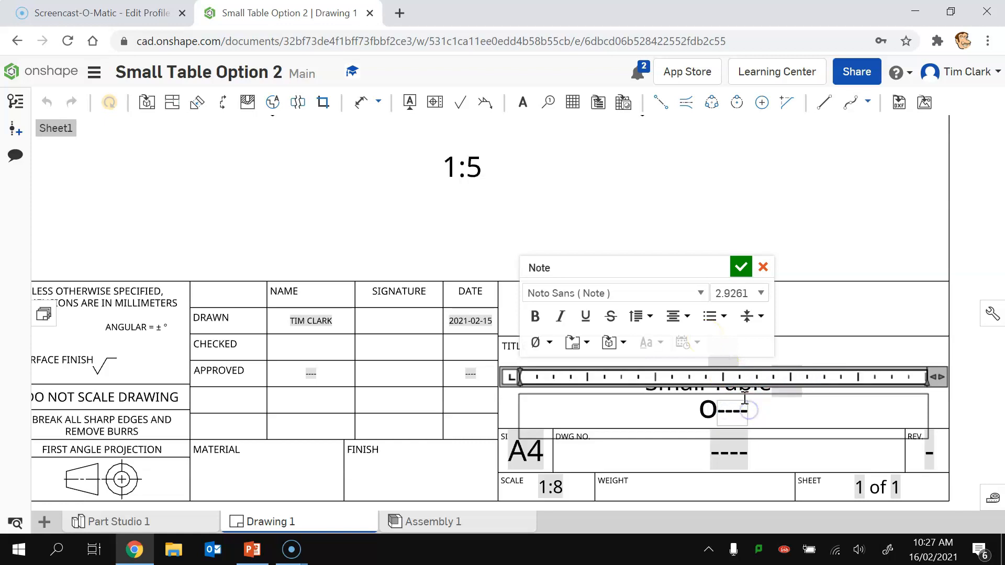
key("BackSpace")
key("BackSpace")
type("Option 2")
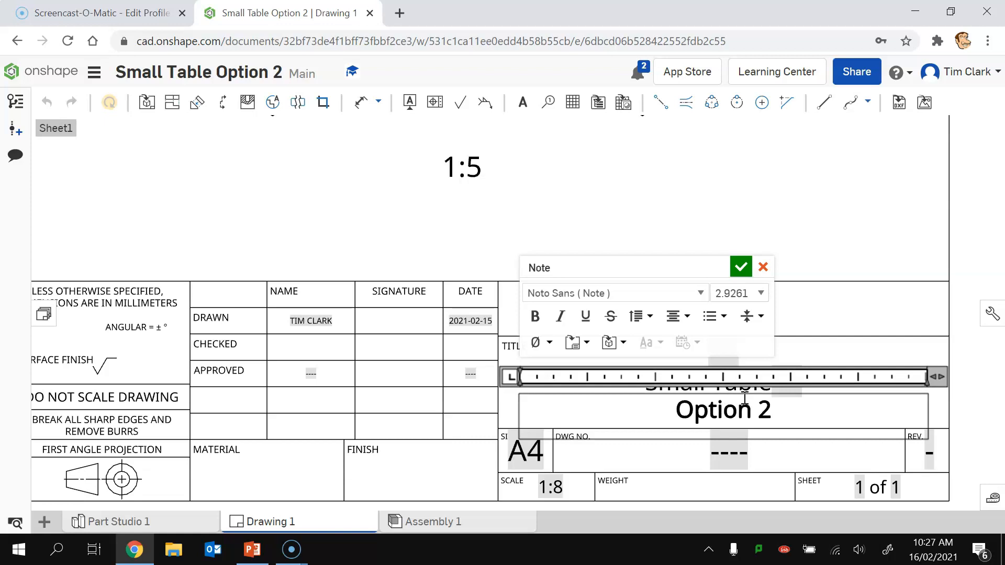
left_click(741, 267)
Step: Delete the dashed placeholder after Small Table and the dashed Title 1 sheet reference
double_click(788, 374)
left_click(803, 385)
key("BackSpace")
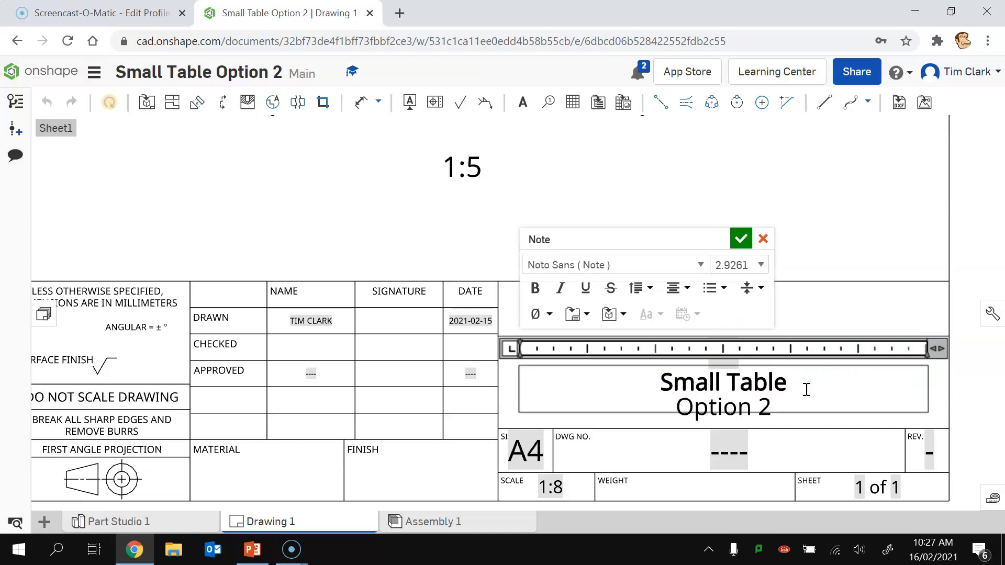
left_click(741, 238)
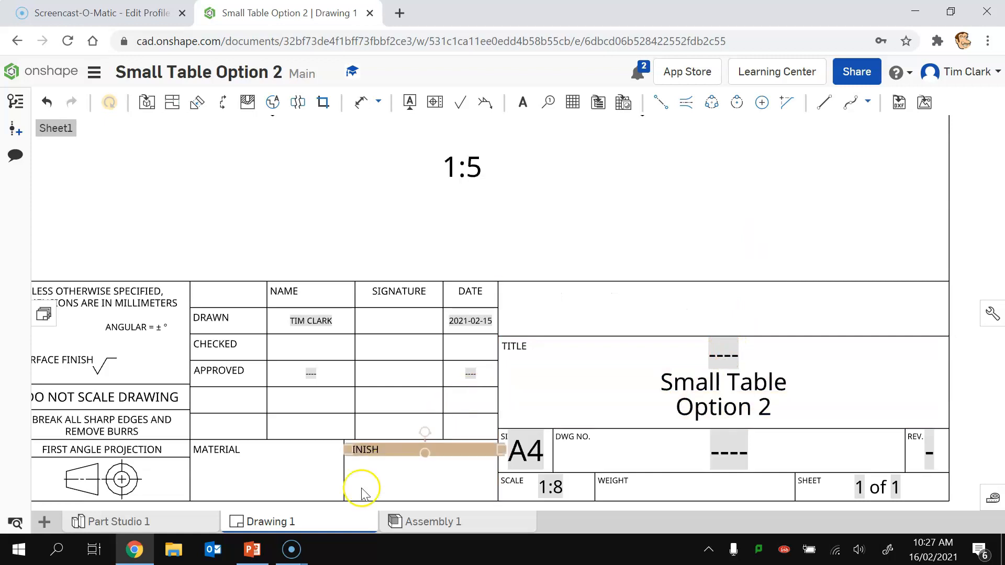
left_click(738, 354)
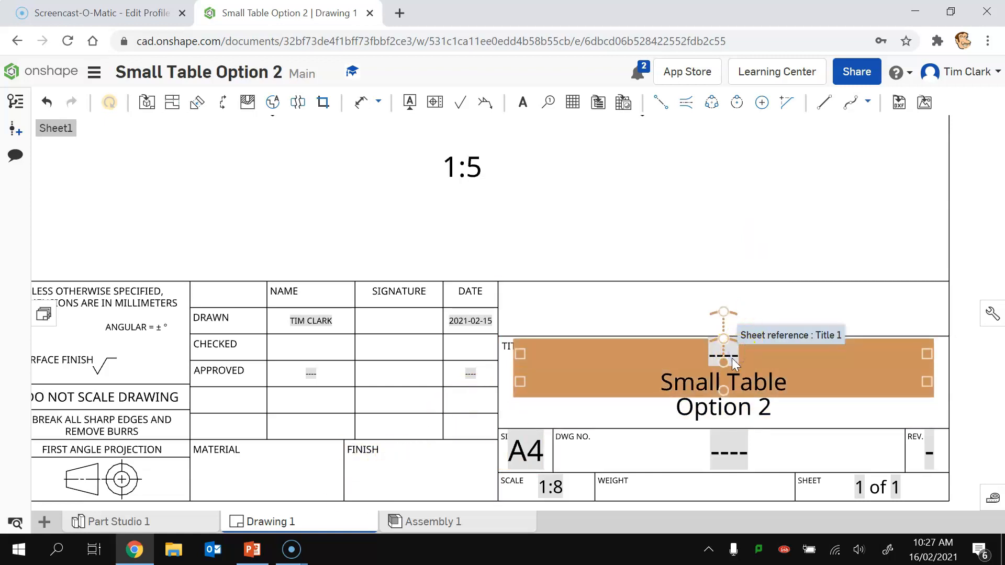
left_click(735, 354)
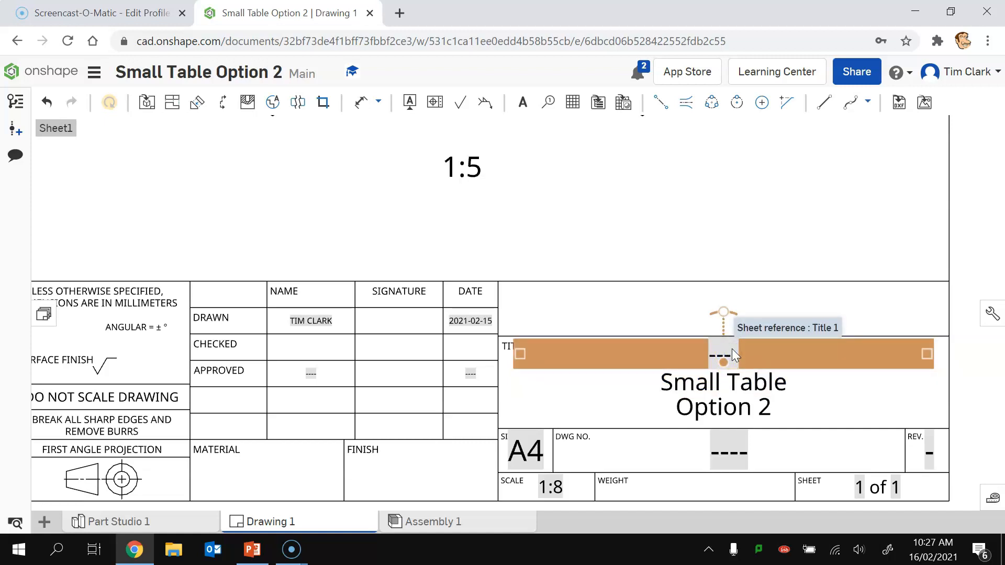
key("Delete")
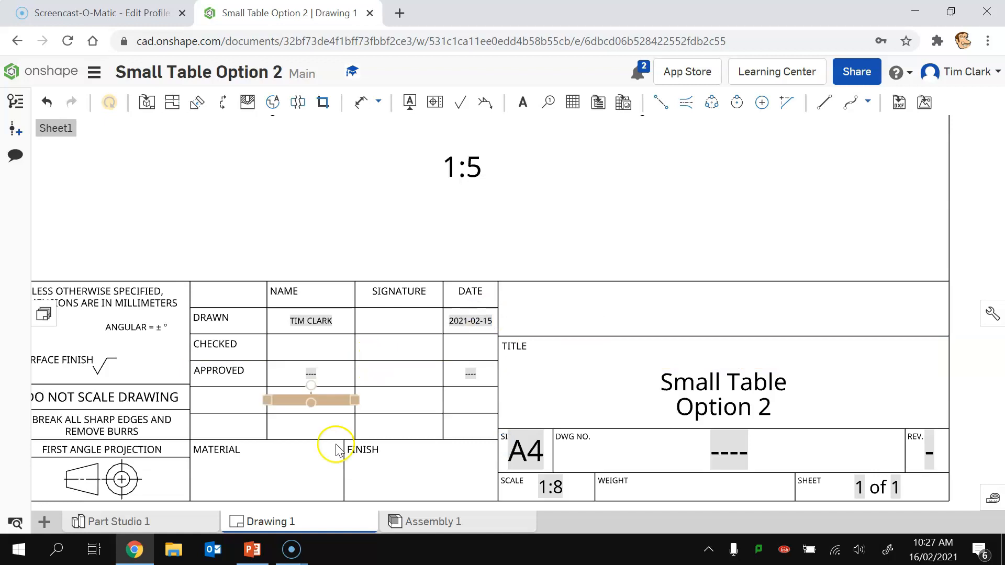
Step: Enter Pine in the Material field and Oil in the Finish field
left_click(269, 475)
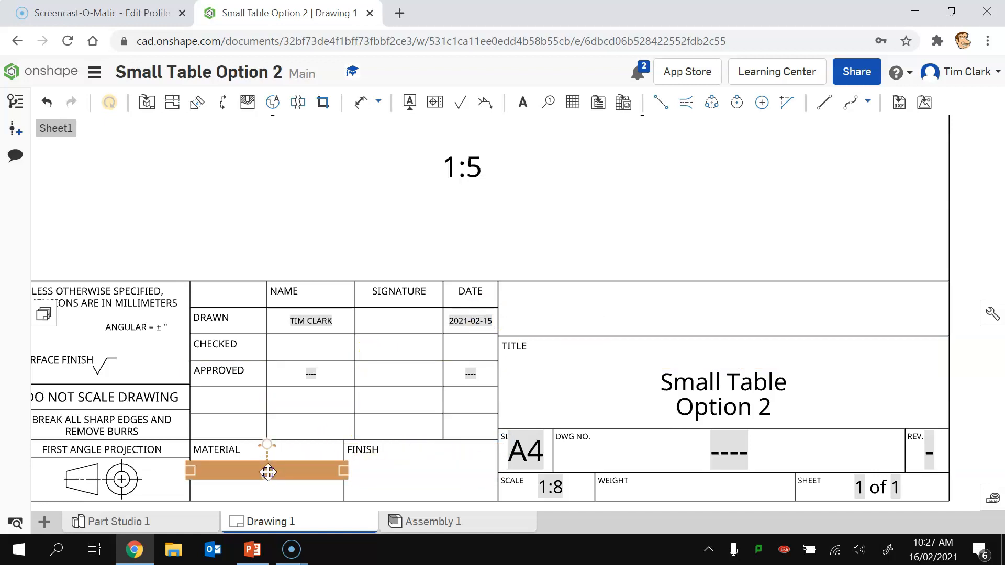
double_click(267, 473)
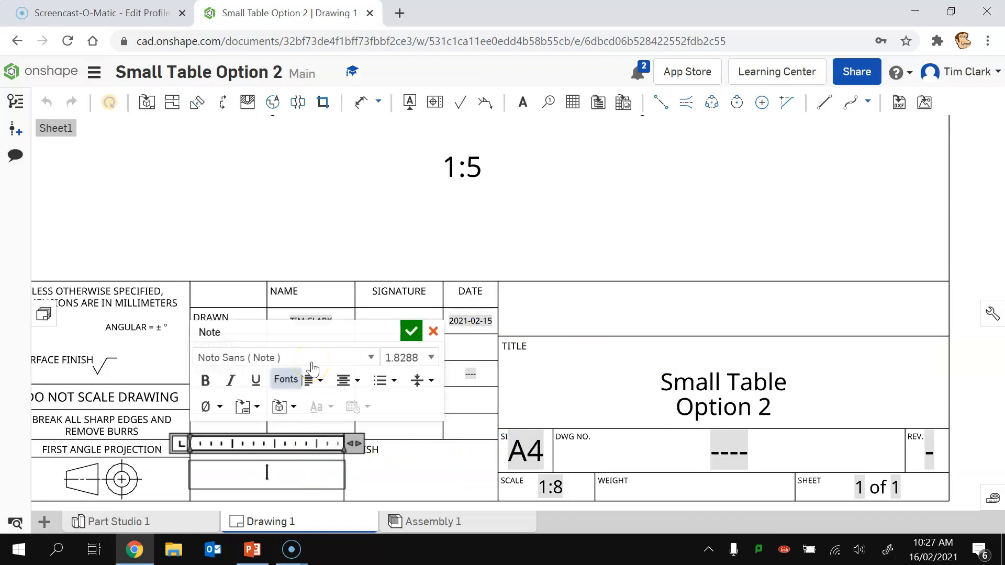
type("Pine")
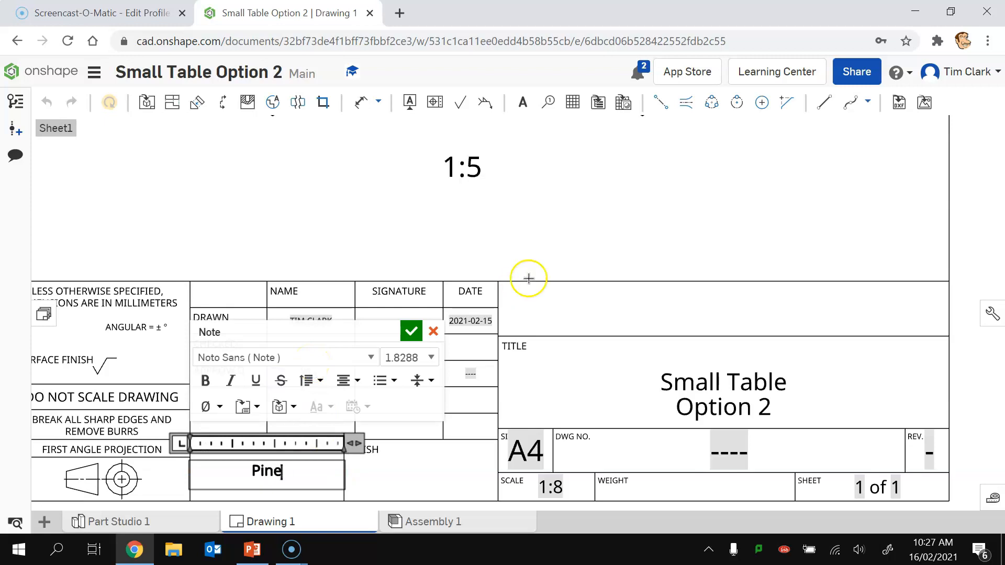
left_click(411, 332)
left_click(415, 467)
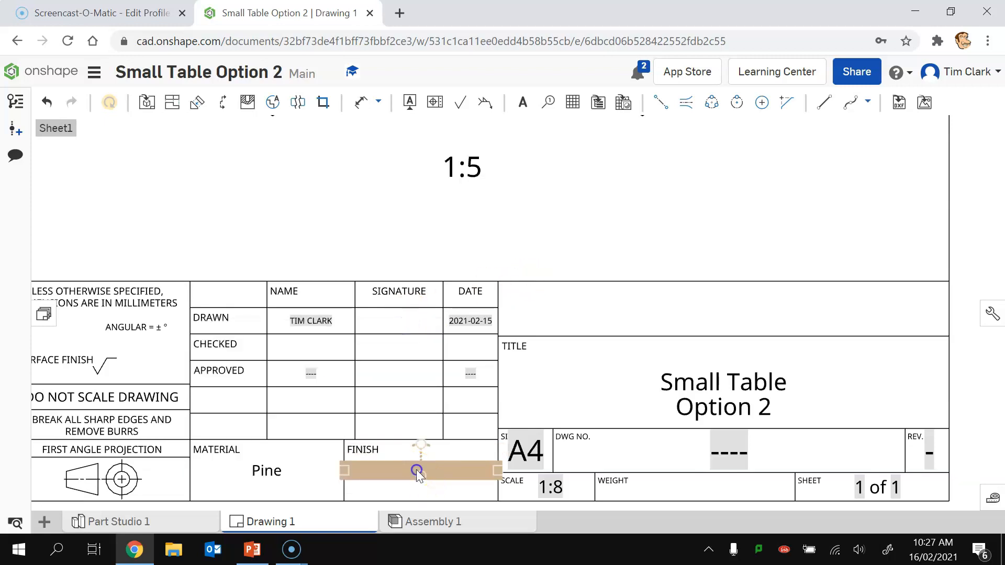
double_click(416, 470)
left_click(420, 465)
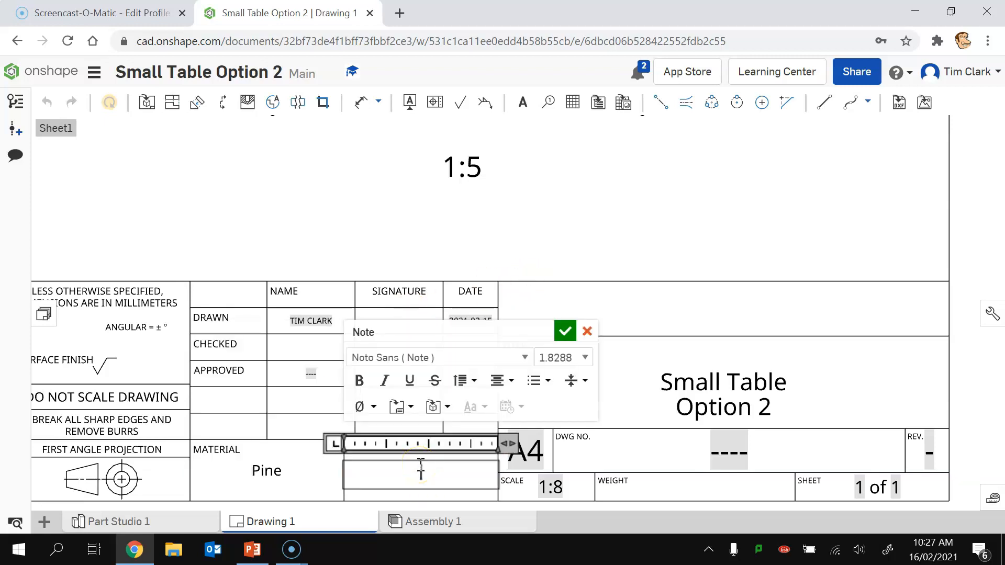
type("Oil")
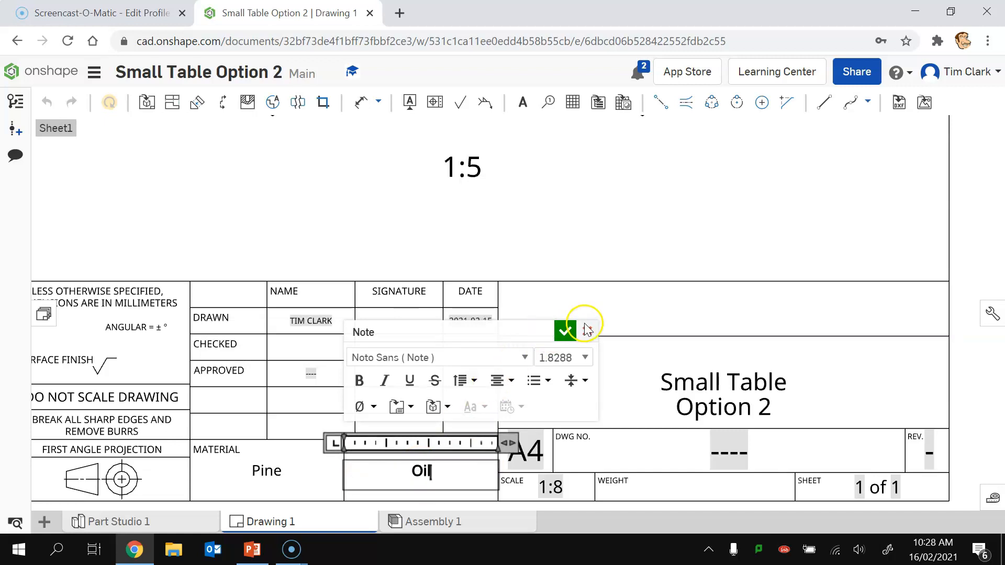
left_click(562, 332)
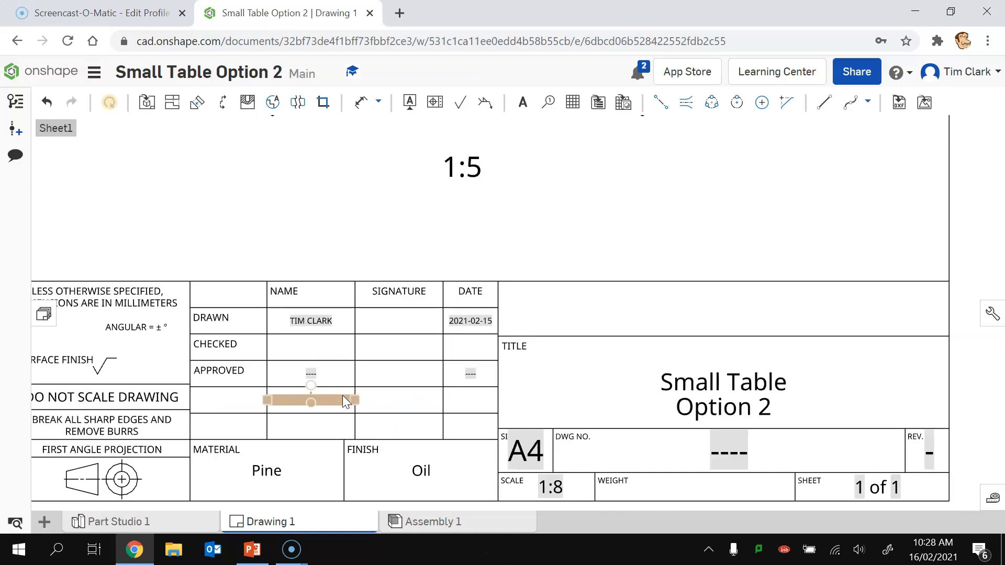
Step: Export Drawing 1 as a PDF named 'Small Table Option 2'
scroll(344, 396, "down", 6)
scroll(304, 270, "up", 1)
mouse_move(288, 271)
middle_mouse_down()
mouse_move(493, 286)
mouse_move(510, 272)
middle_mouse_up()
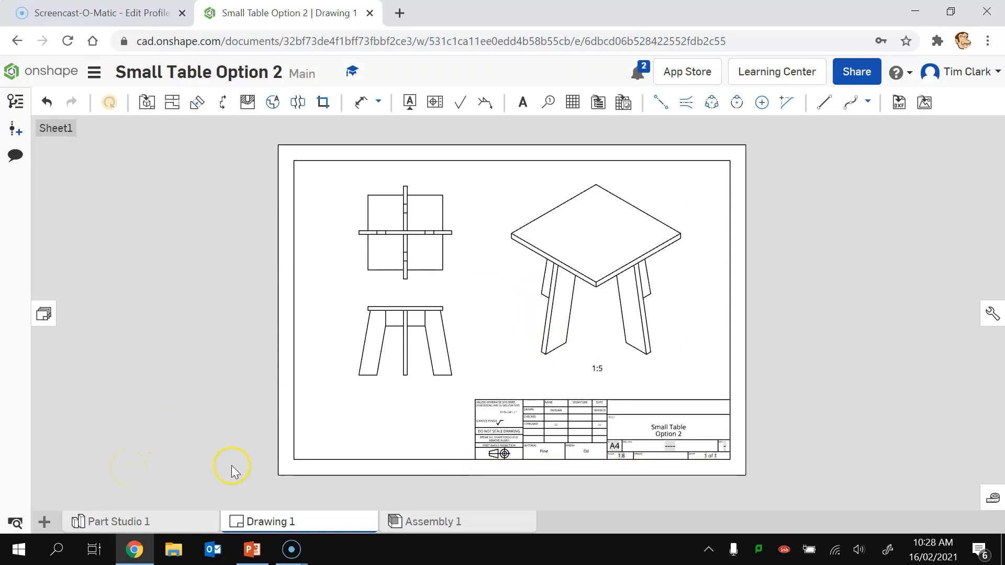
right_click(269, 522)
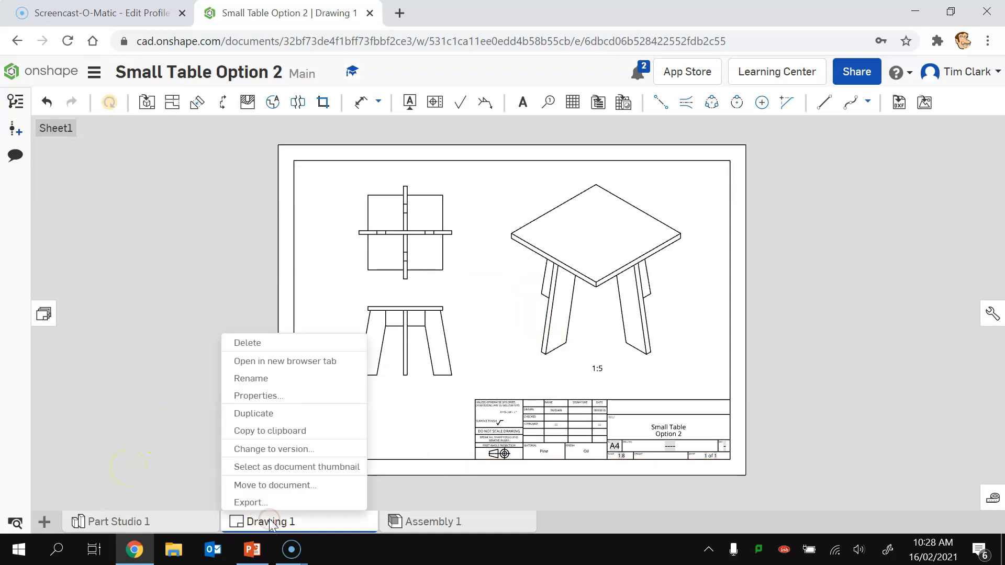
left_click(249, 499)
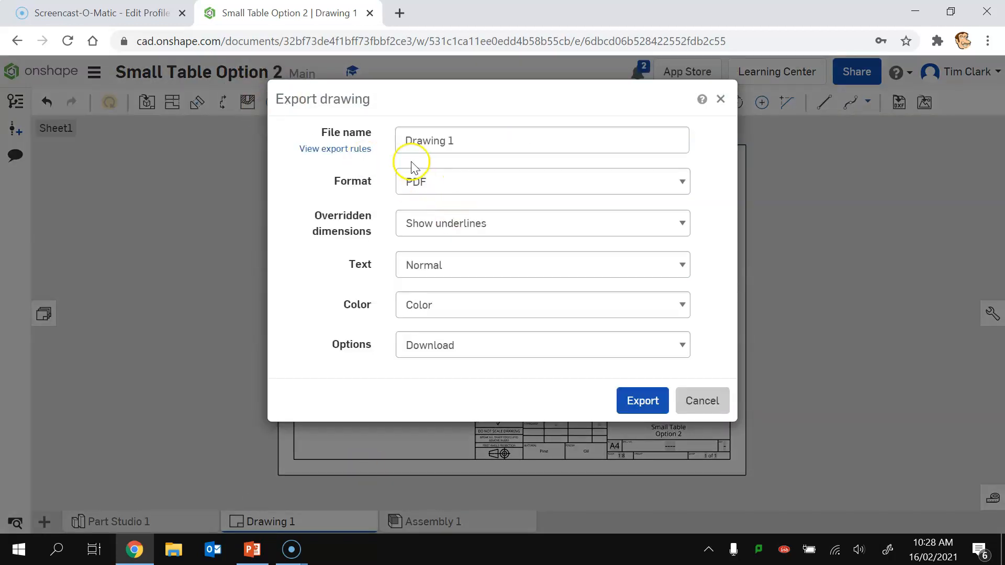
left_click_drag(468, 141, 394, 140)
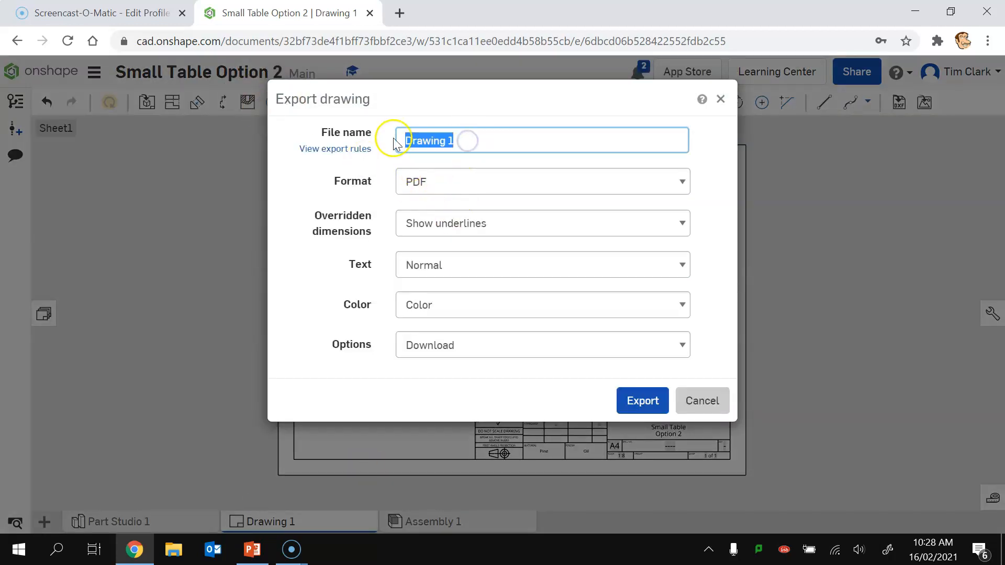
type("Small Table Option 2")
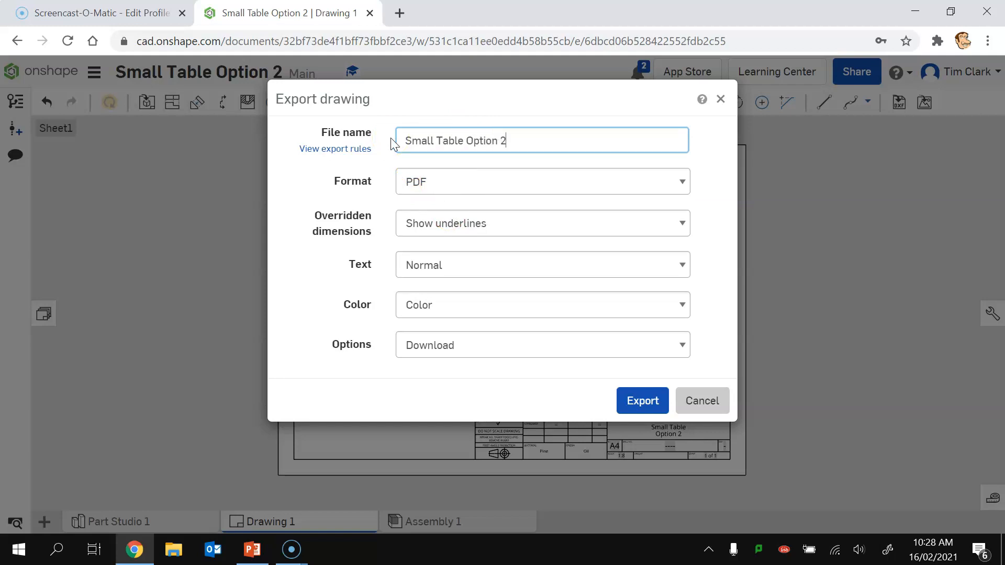
left_click(648, 401)
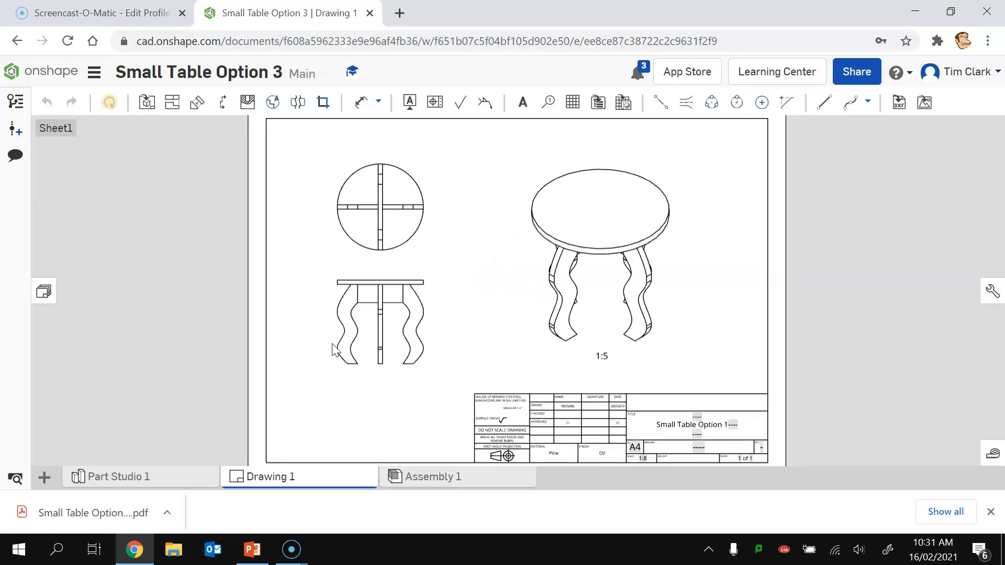
Step: Switch to the Part Studio 1 tab of Small Table Option 3 to show the table model
left_click(154, 417)
left_click(145, 480)
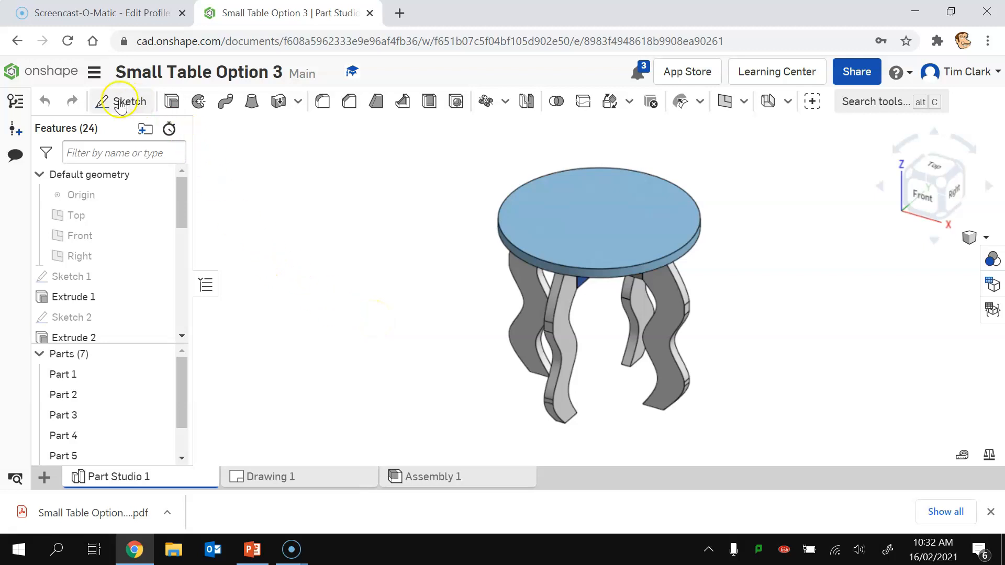
Step: Sketch the maker's name plus '10X' in Allerta Stencil text on the tabletop face
left_click(119, 102)
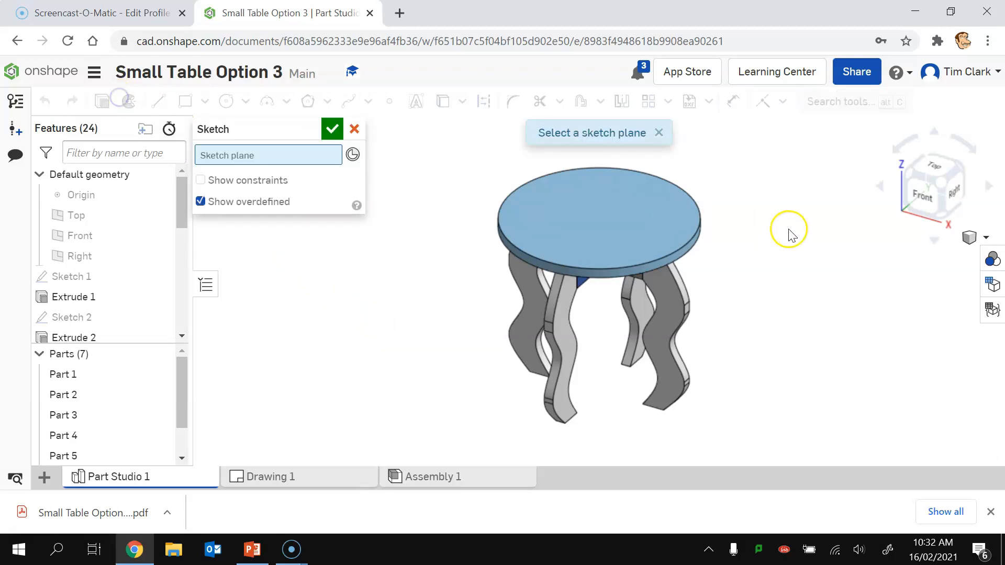
left_click(610, 234)
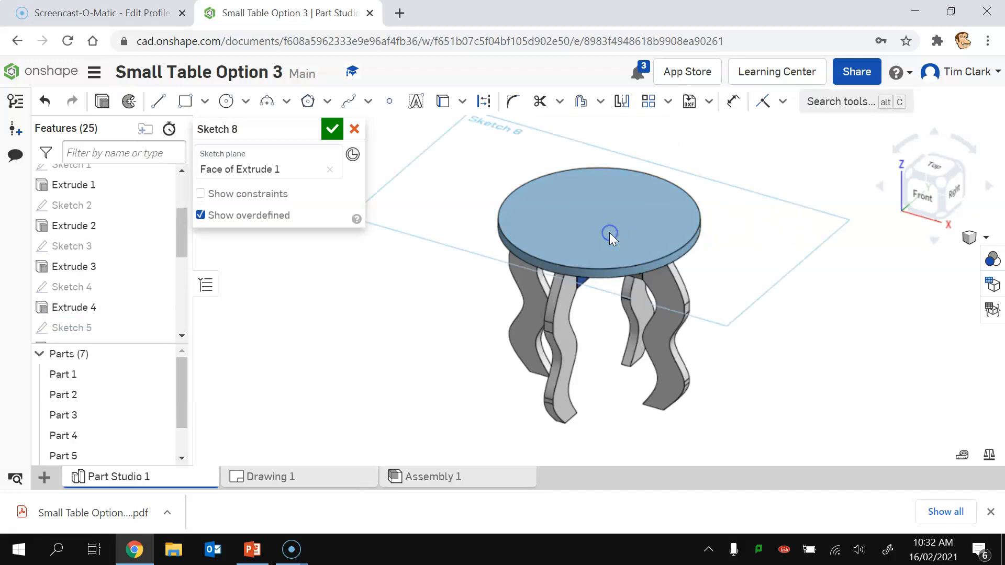
left_click(929, 168)
left_click(417, 101)
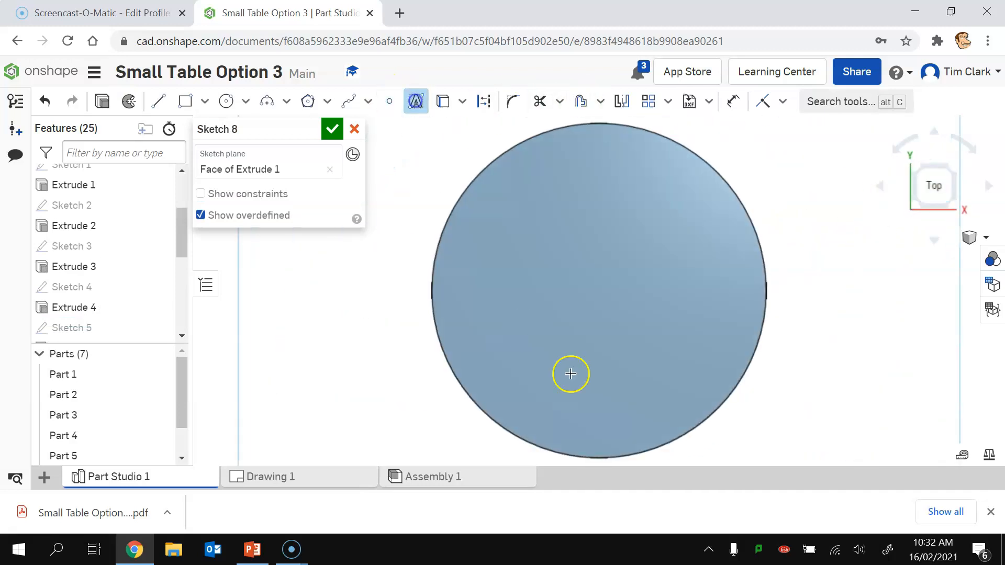
left_click_drag(526, 297, 638, 329)
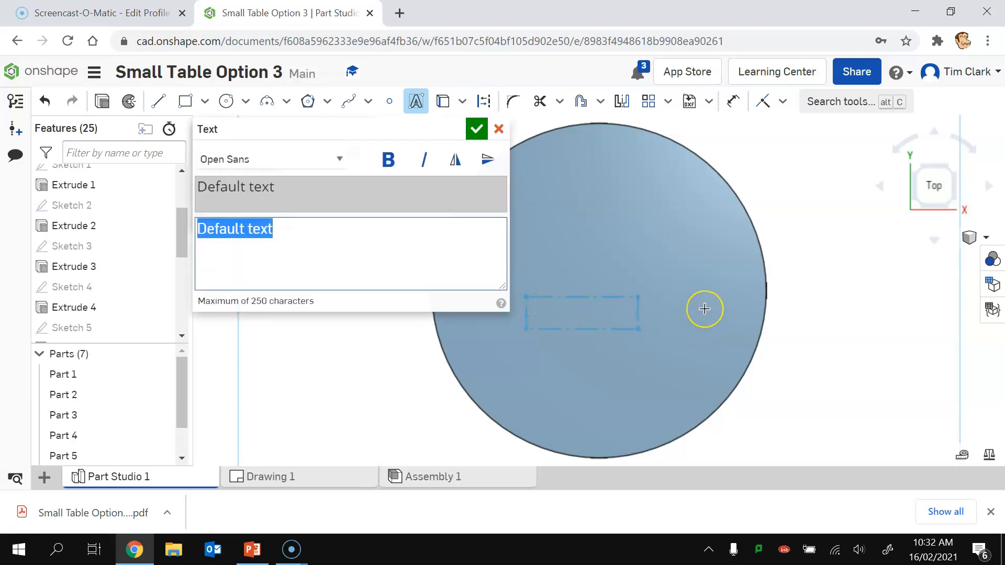
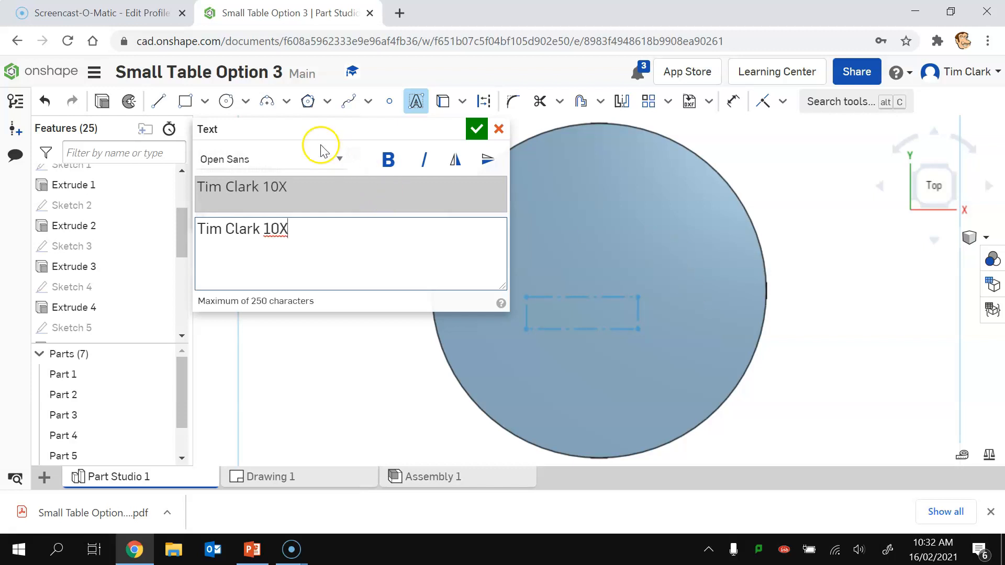
left_click(337, 159)
left_click(260, 182)
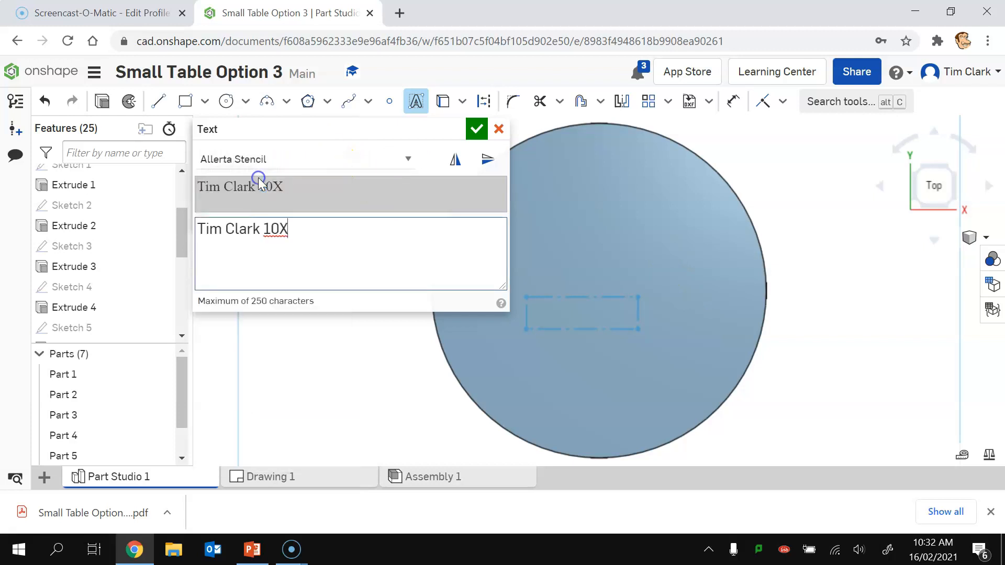
left_click_drag(287, 228, 198, 216)
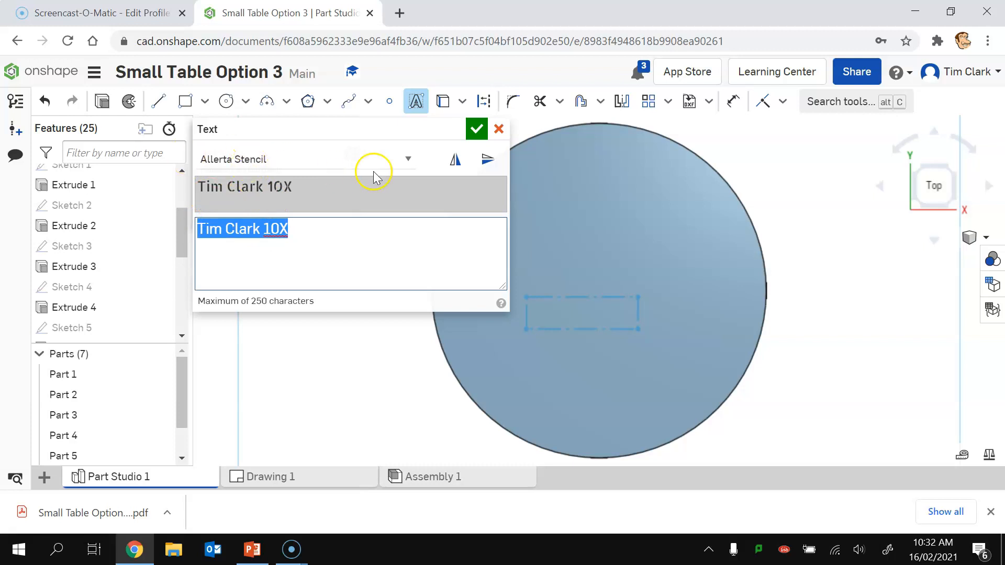
left_click(477, 130)
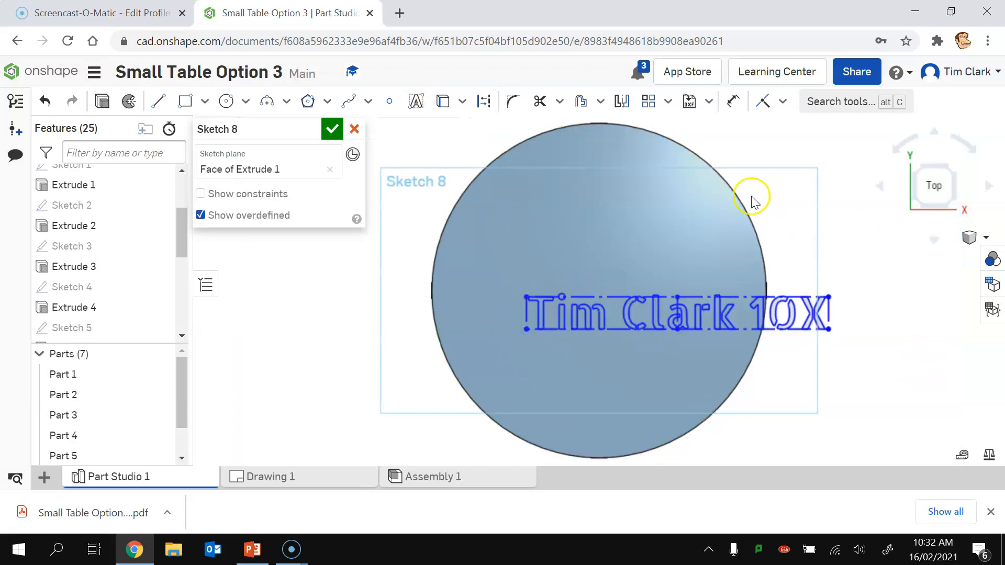
Step: Dimension the text height to 10 mm and close the sketch
left_click(733, 101)
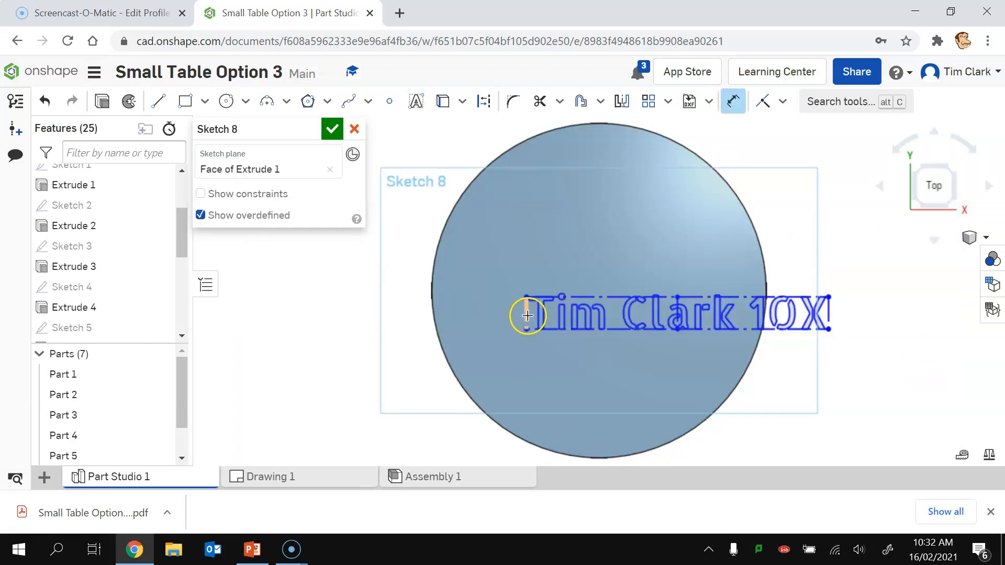
left_click(525, 313)
left_click(501, 338)
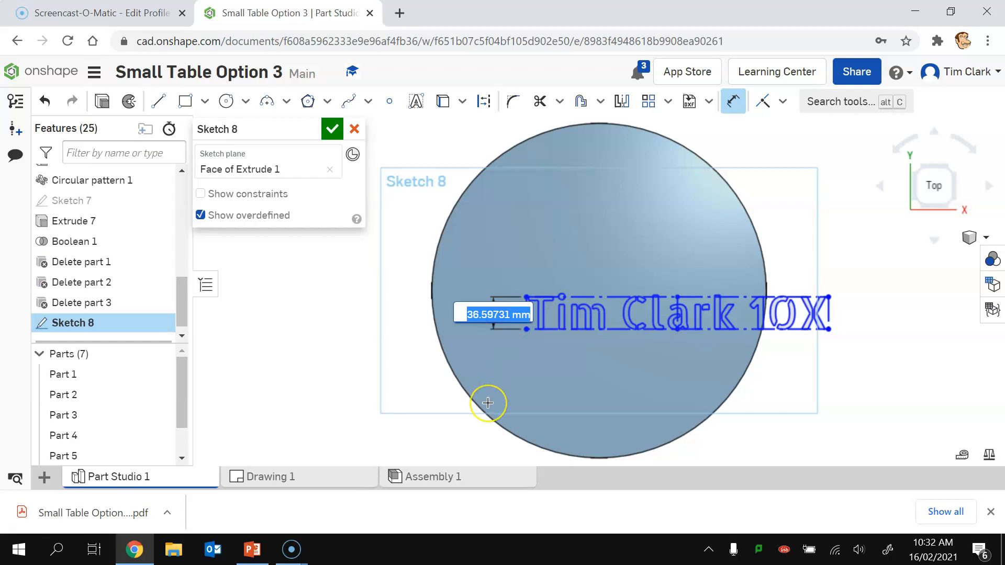
type("10")
key("Return")
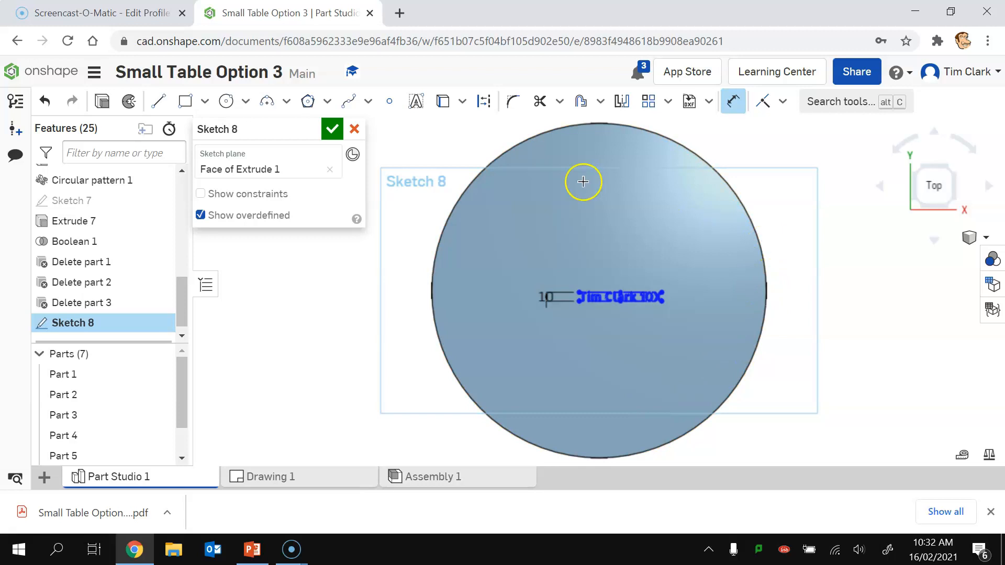
left_click(333, 129)
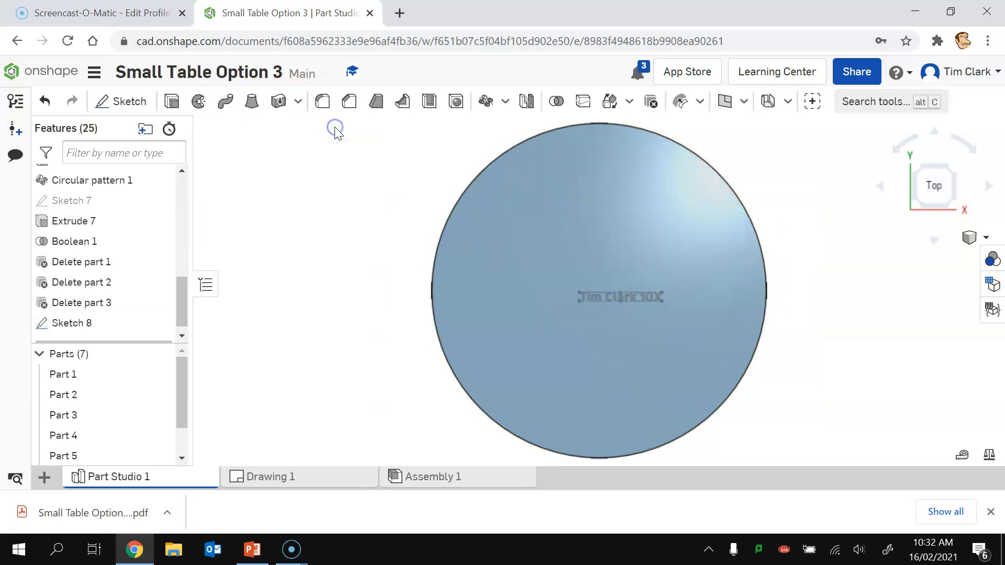
Step: Extrude the Sketch 8 text as a 5 mm deep Remove cut, then view the table isometrically
left_click(172, 102)
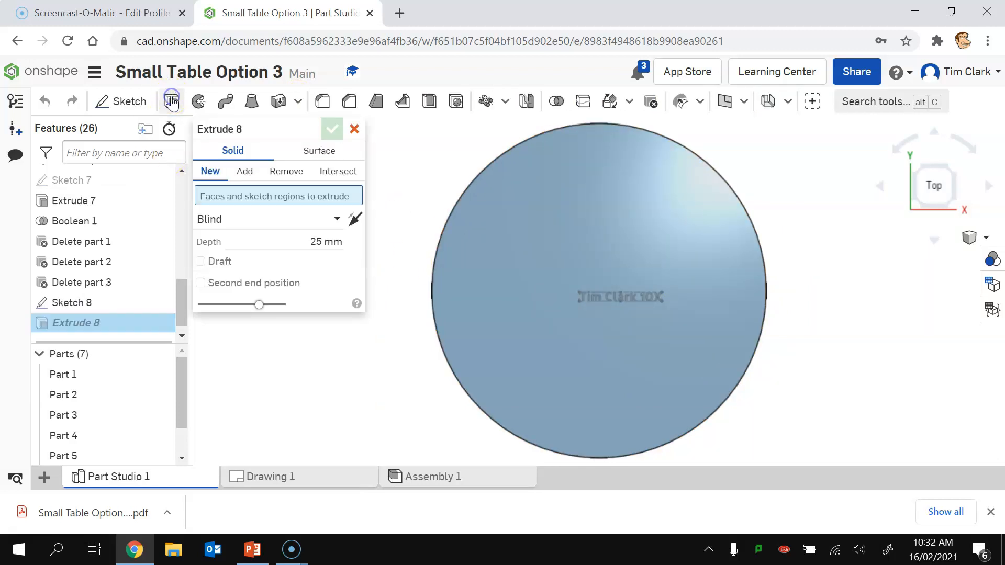
left_click(619, 298)
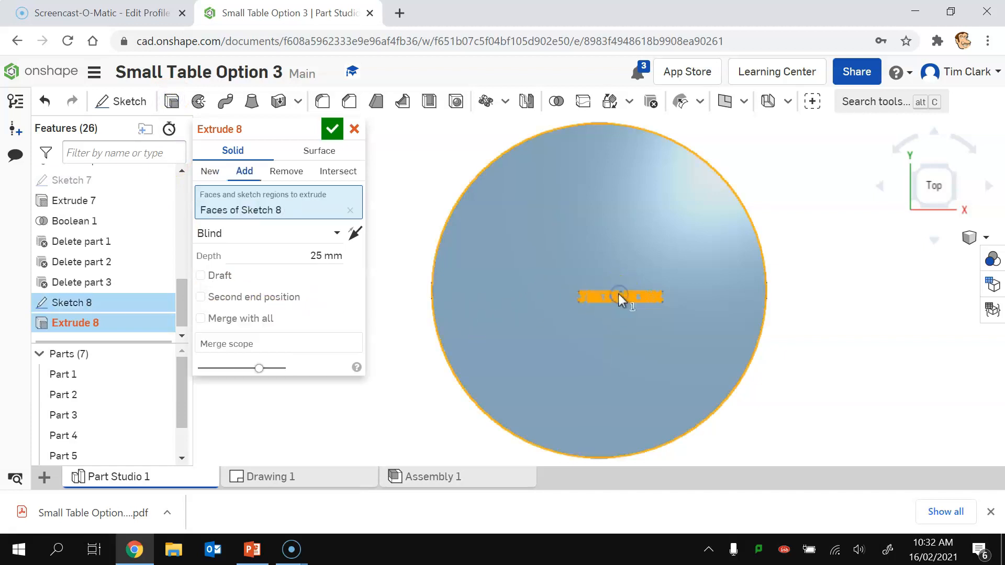
left_click(283, 172)
left_click(309, 253)
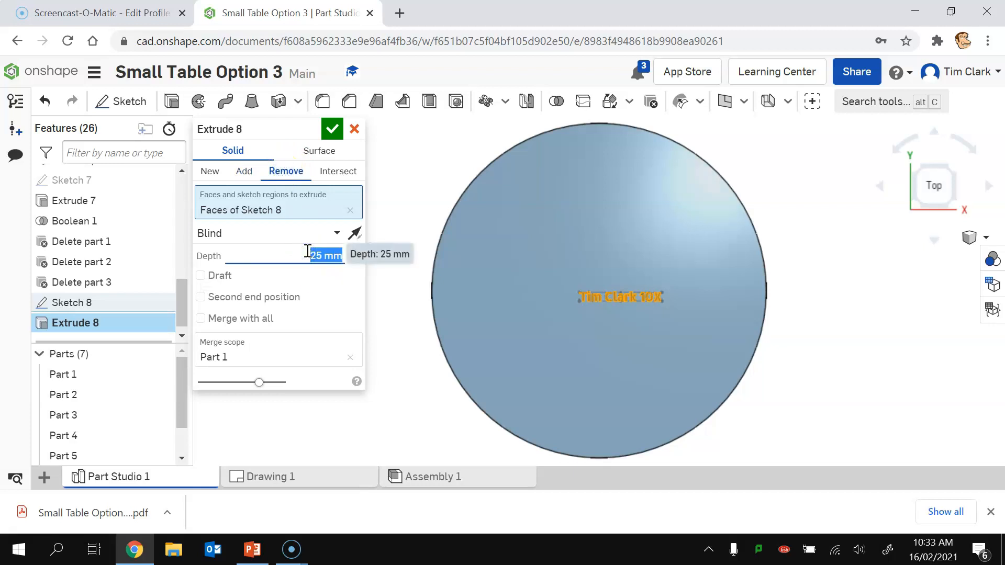
type("5")
left_click(332, 129)
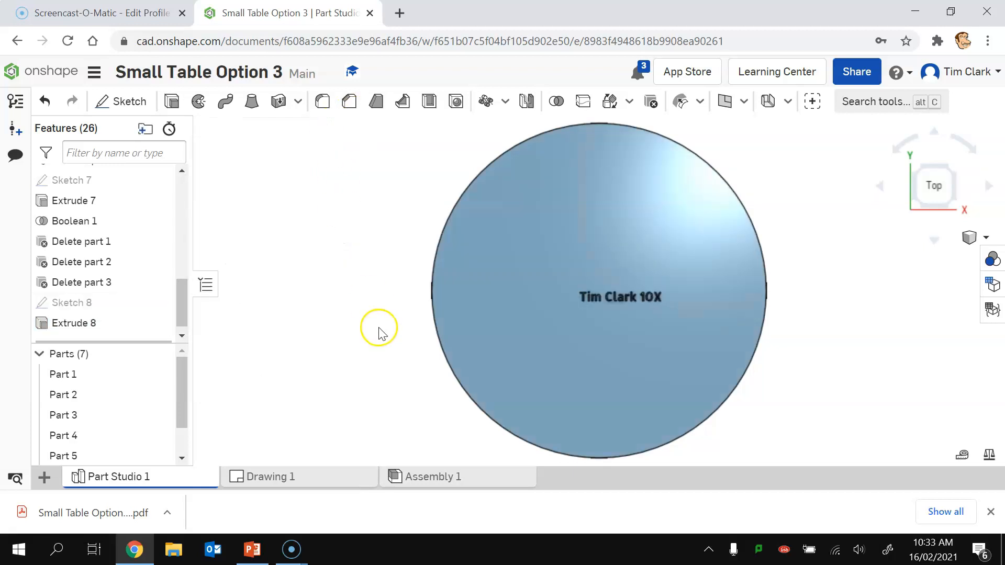
left_click(919, 202)
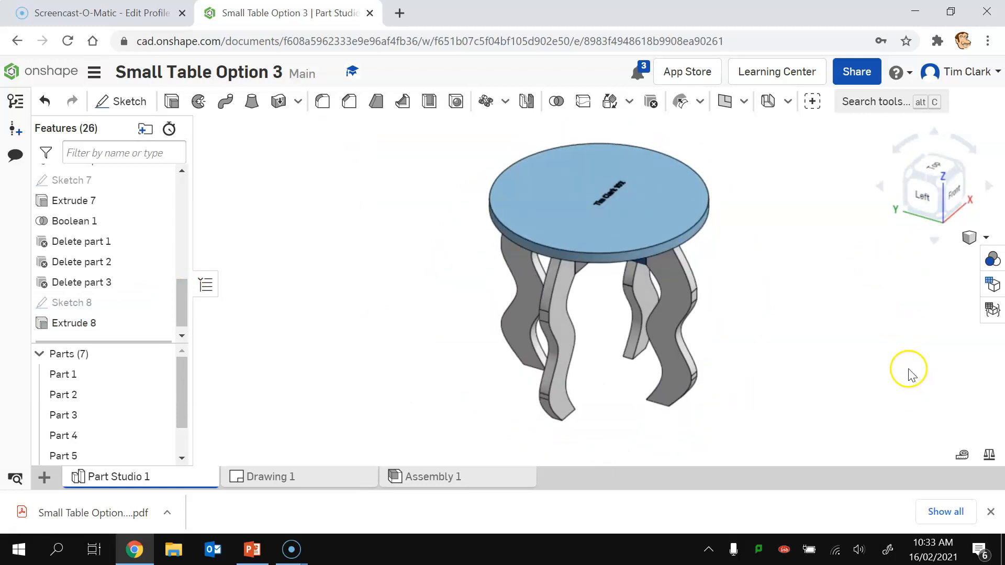
Step: Sketch on the leg face in Left view and add the maker's name plus '10X' in Allerta Stencil
left_click(115, 105)
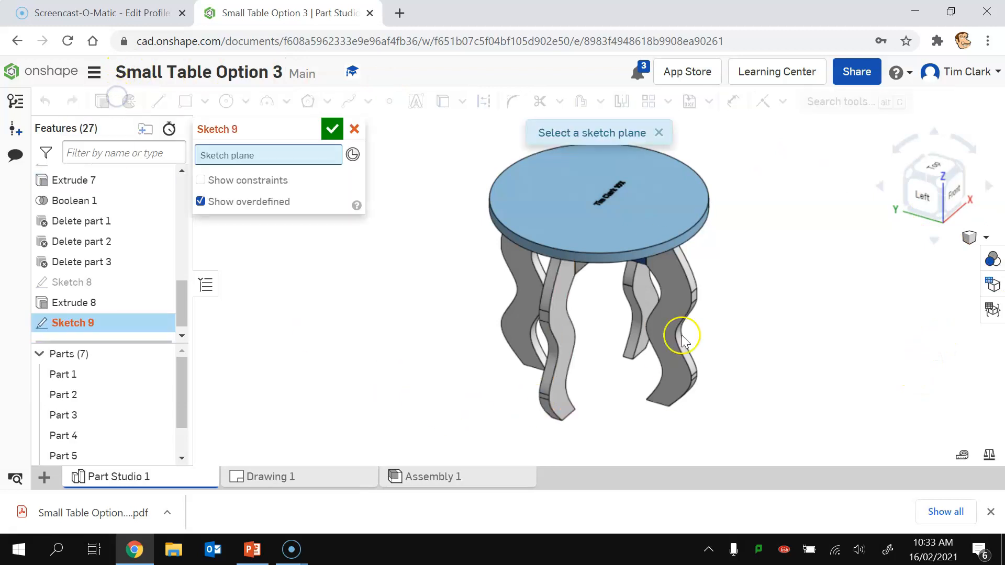
left_click(663, 326)
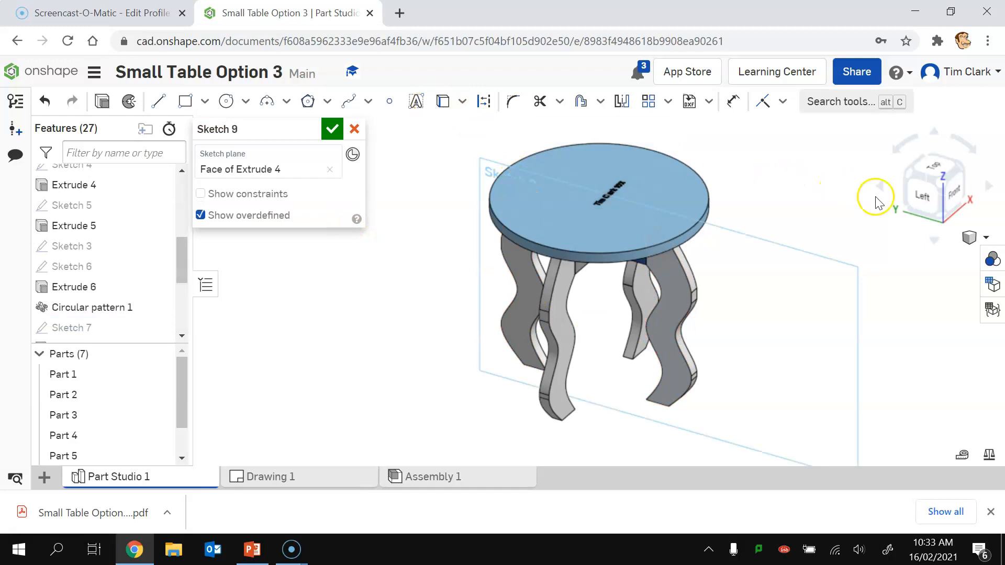
left_click(932, 200)
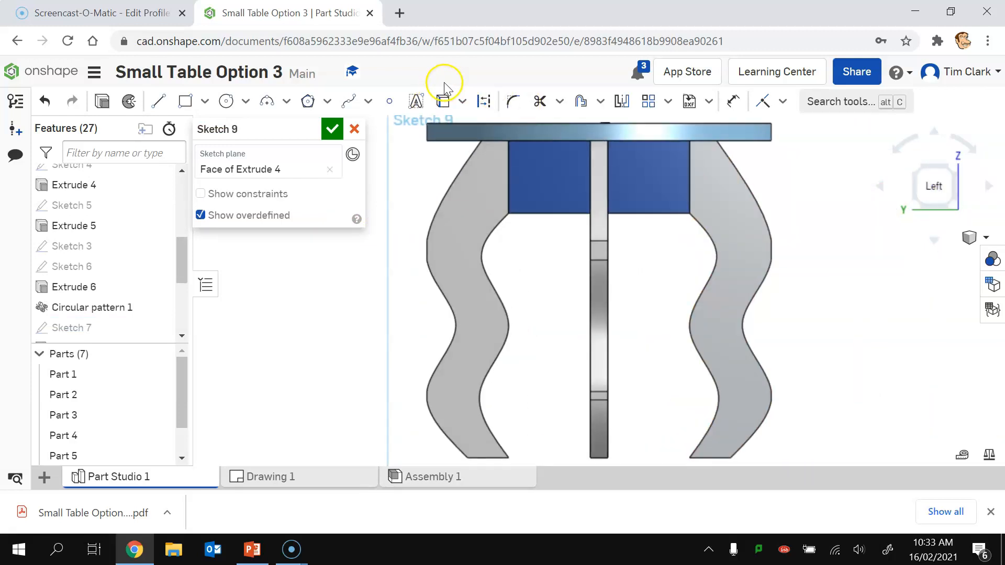
left_click(416, 102)
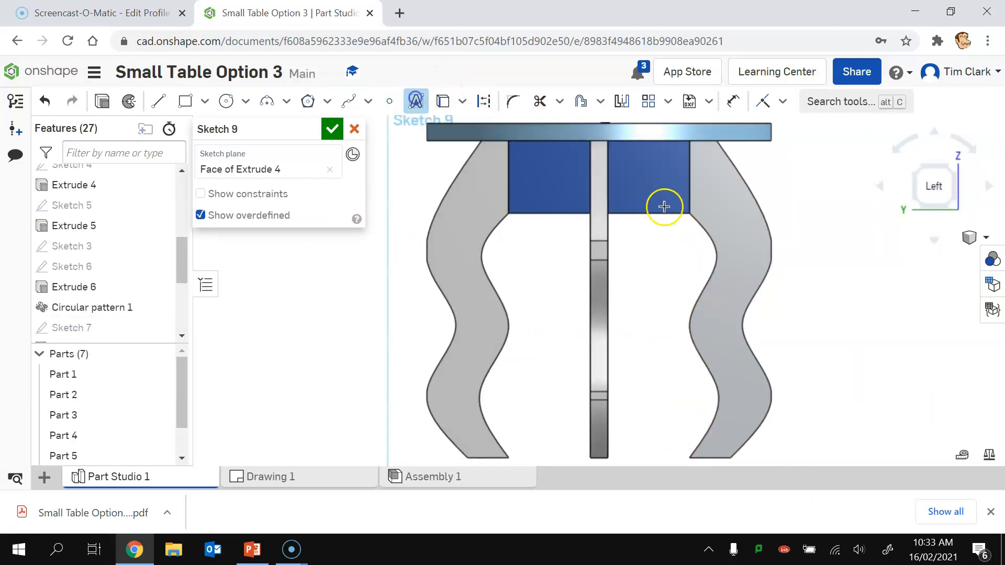
left_click(735, 268)
left_click(807, 318)
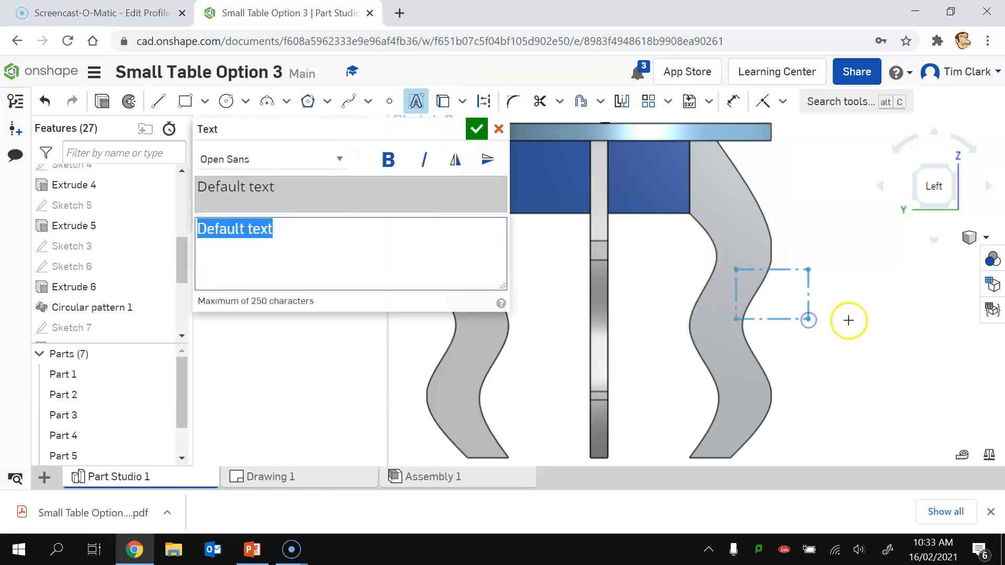
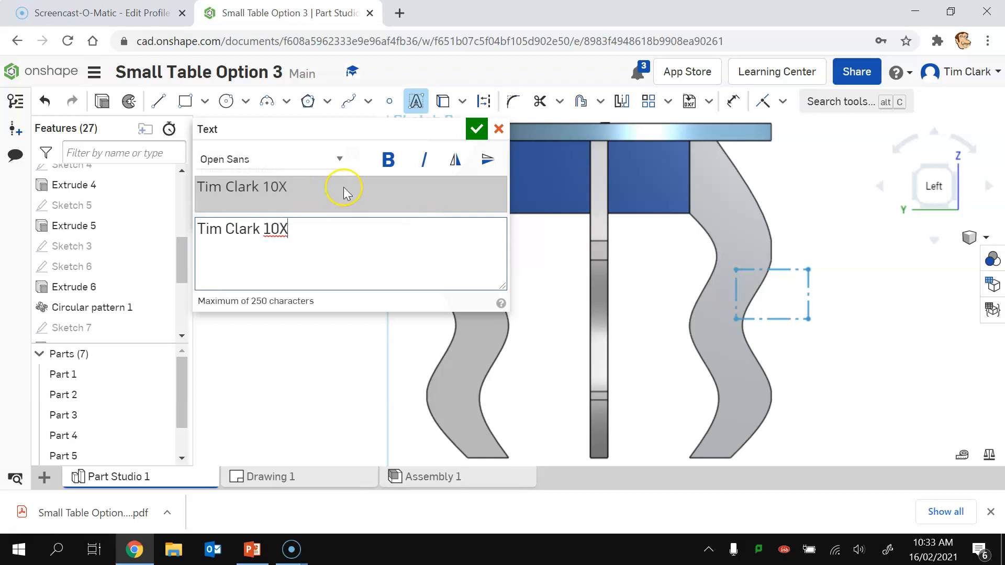
left_click(338, 159)
left_click(260, 183)
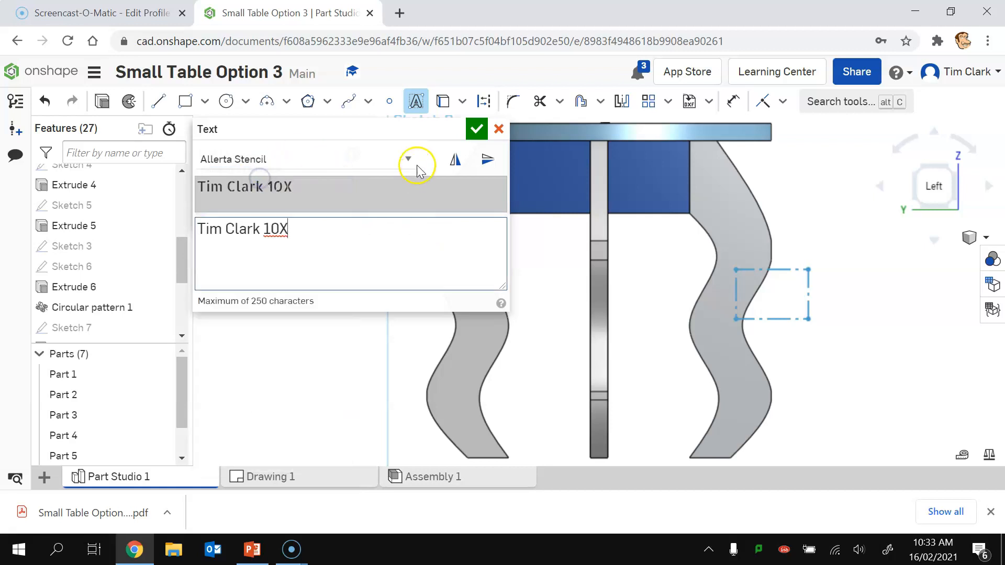
left_click(475, 132)
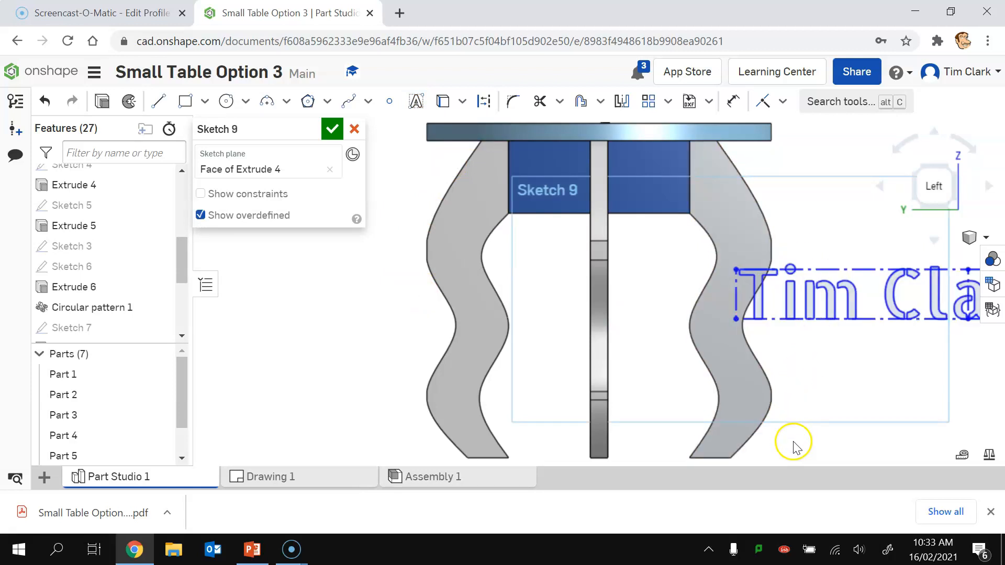
Step: Dimension the text box at 10 mm, then change that dimension to 8 mm
left_click(733, 101)
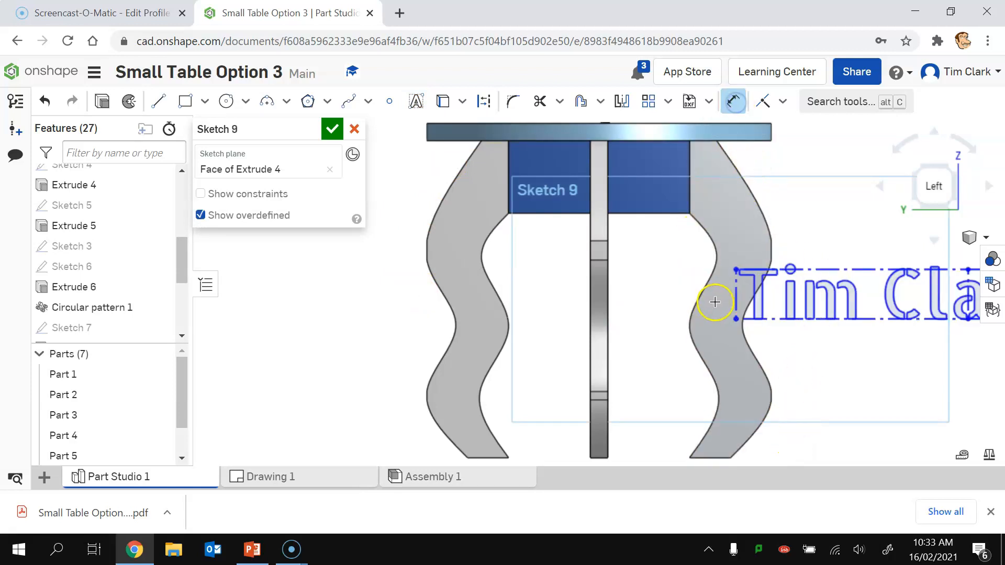
left_click(736, 296)
left_click(670, 297)
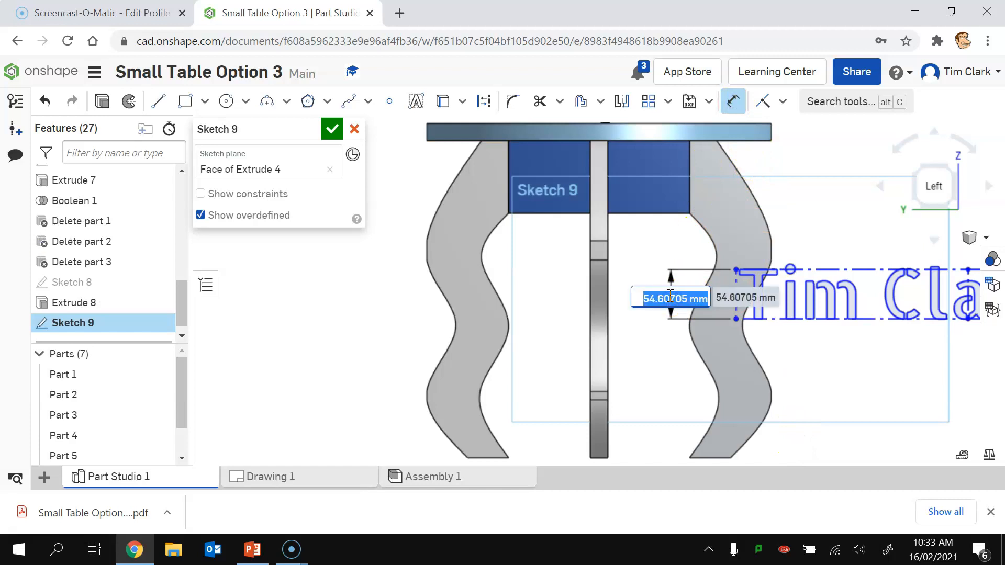
type("10")
key("Return")
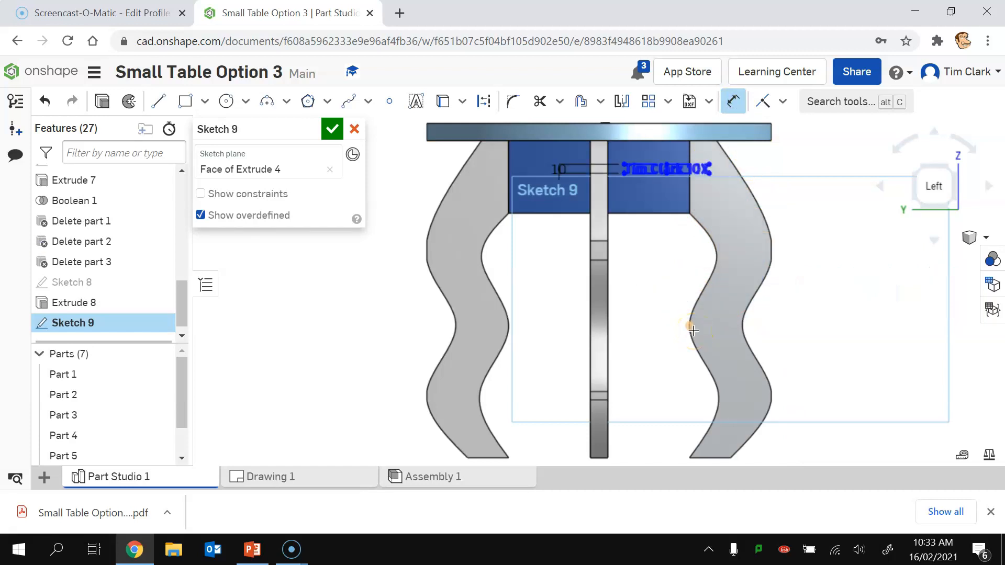
double_click(559, 168)
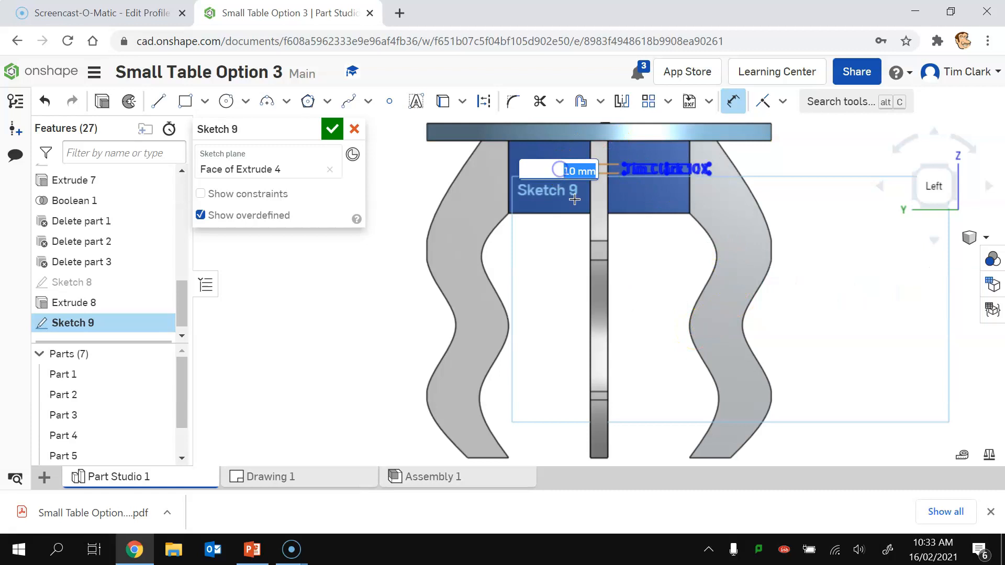
type("8")
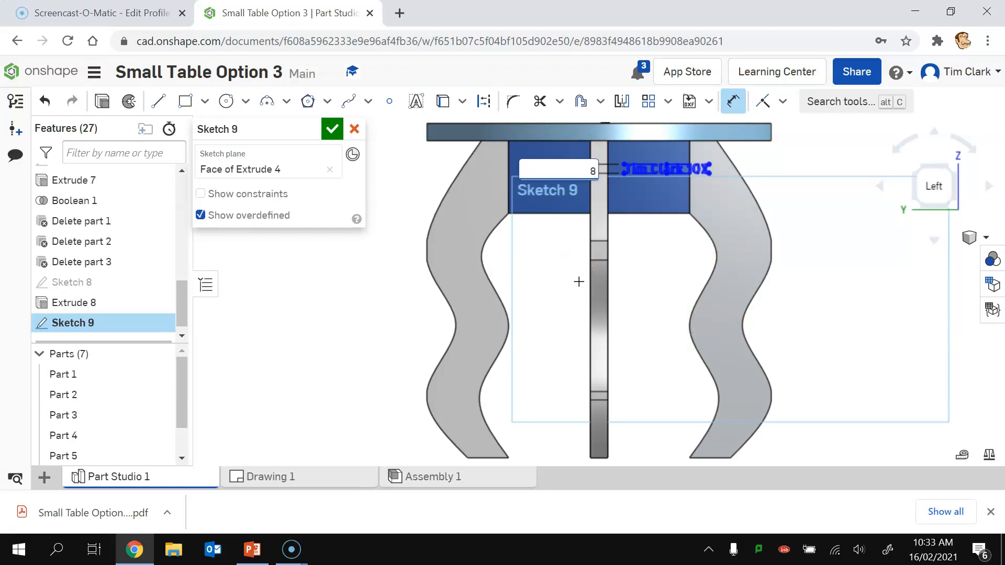
key("Return")
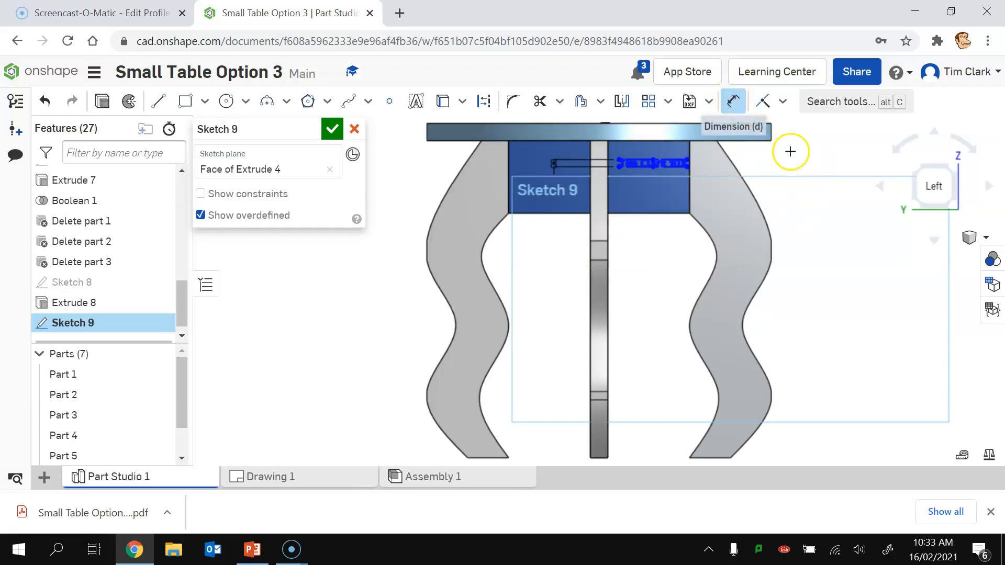
left_click(733, 101)
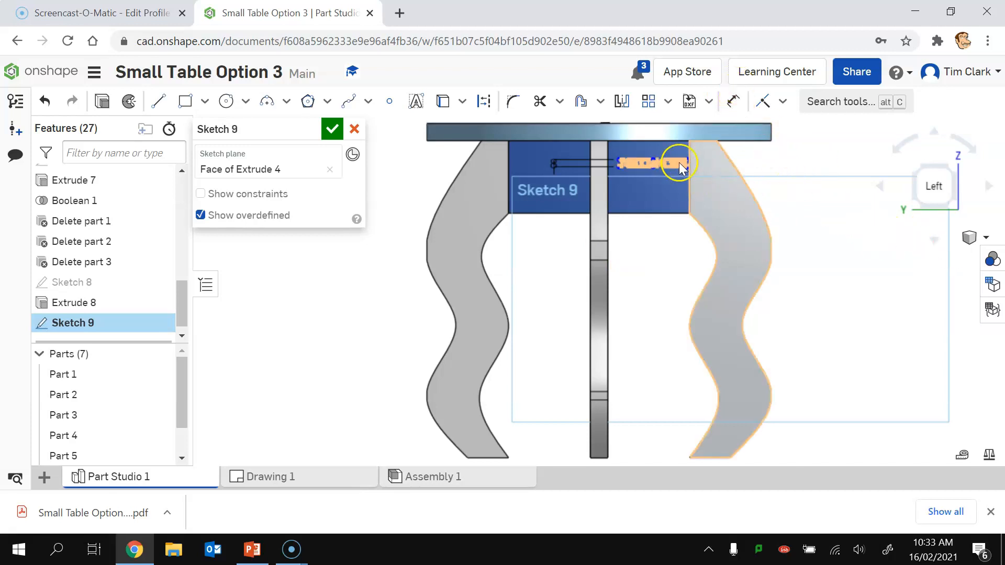
Step: Move the text down onto the grey wavy leg
scroll(698, 172, "down", 5)
scroll(697, 169, "up", 8)
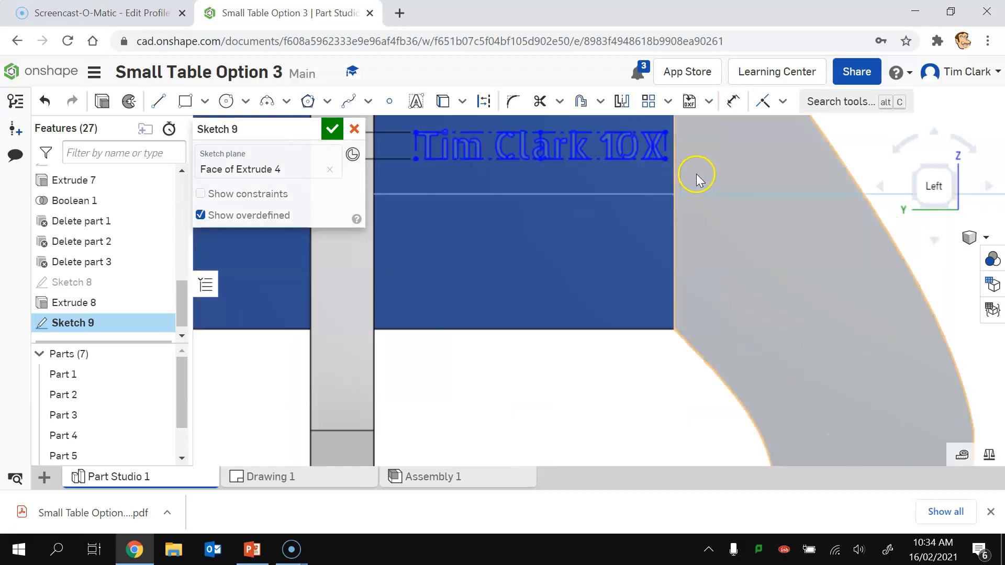
mouse_move(666, 159)
left_mouse_down()
mouse_move(950, 320)
mouse_move(942, 352)
mouse_move(965, 322)
left_mouse_up()
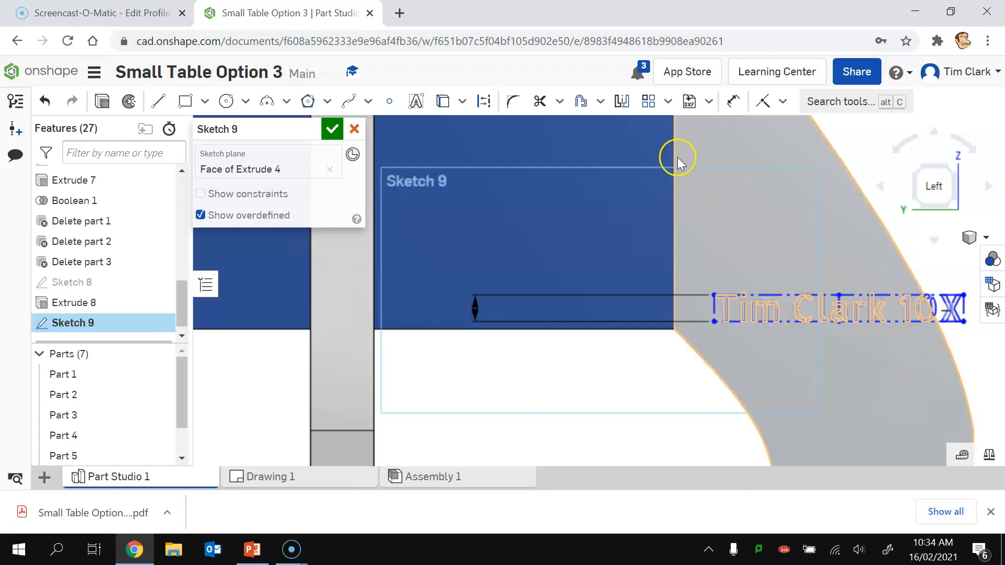
left_click(668, 101)
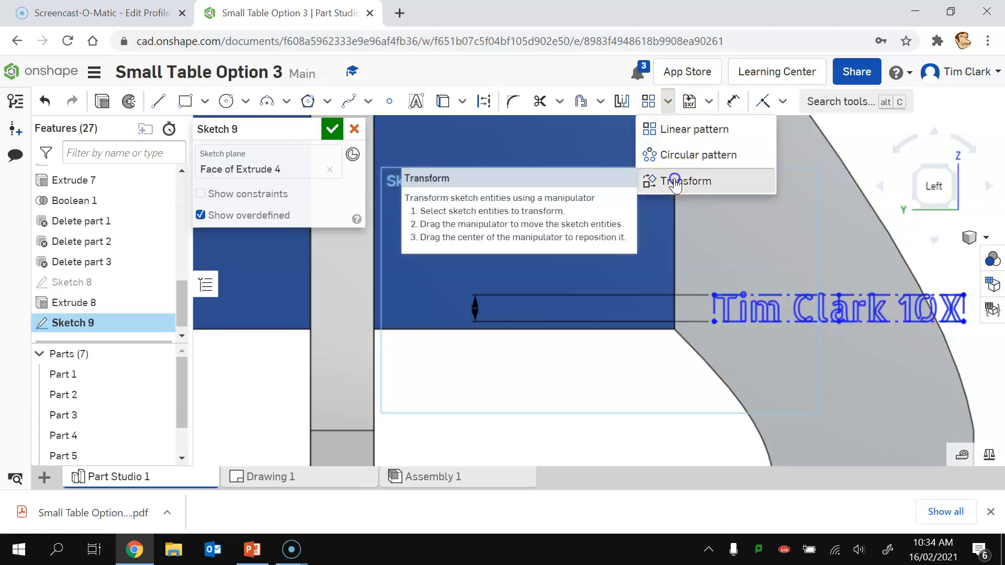
Step: Rotate the name text 100° so it runs lengthwise along the wavy leg, then commit Sketch 9
left_click(675, 181)
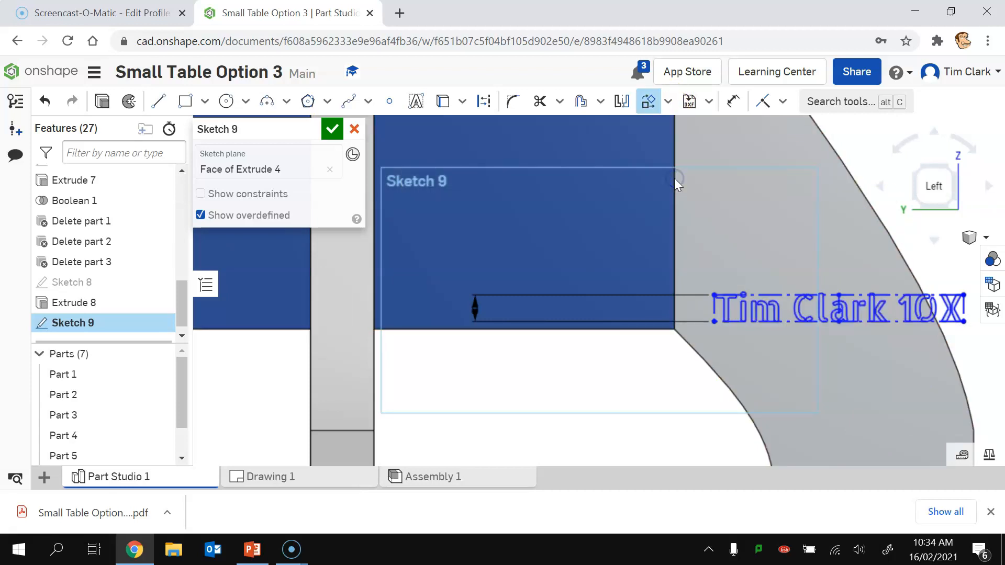
left_click(765, 315)
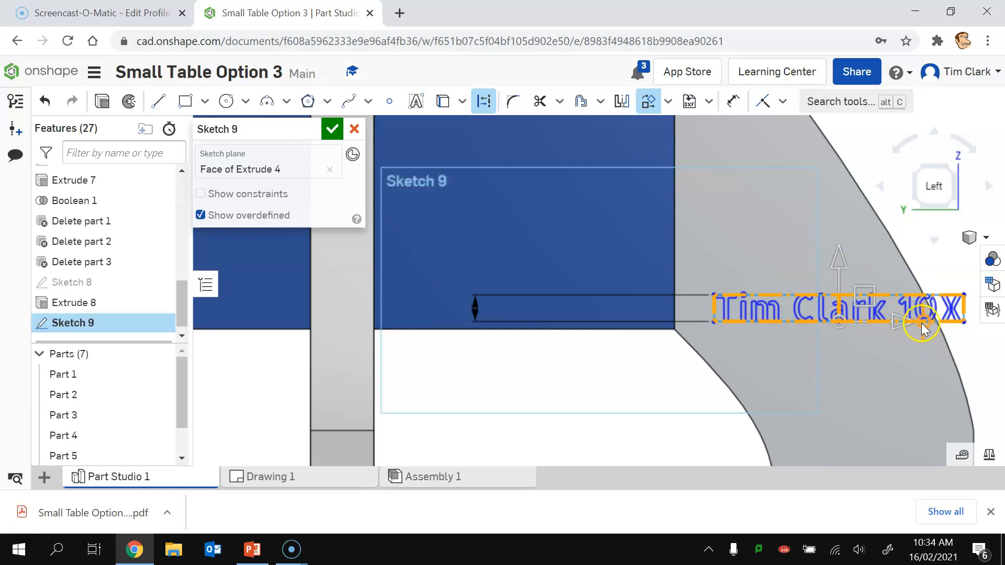
left_click_drag(922, 329, 895, 264)
left_click_drag(825, 230, 854, 243)
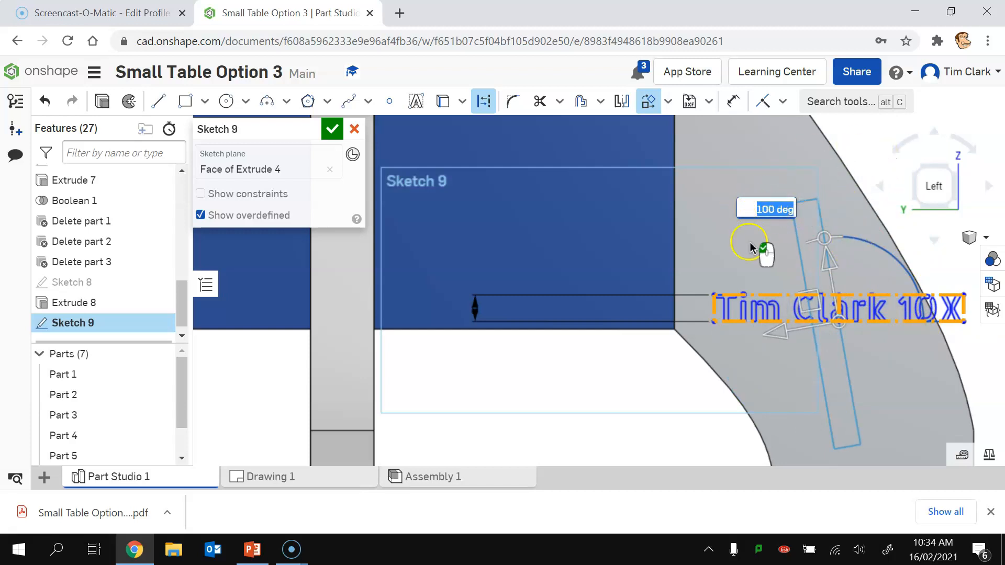
left_click(841, 149)
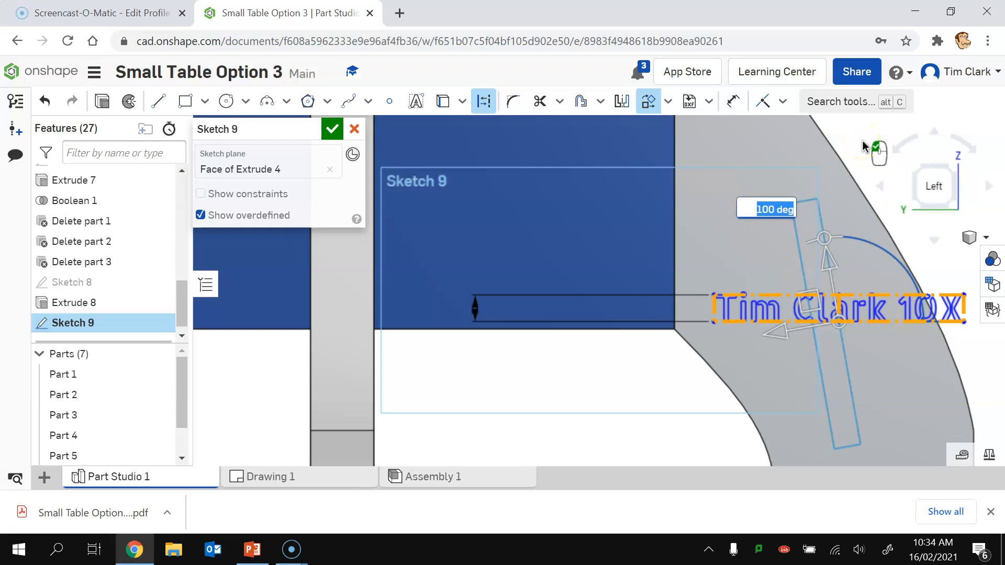
left_click(862, 147)
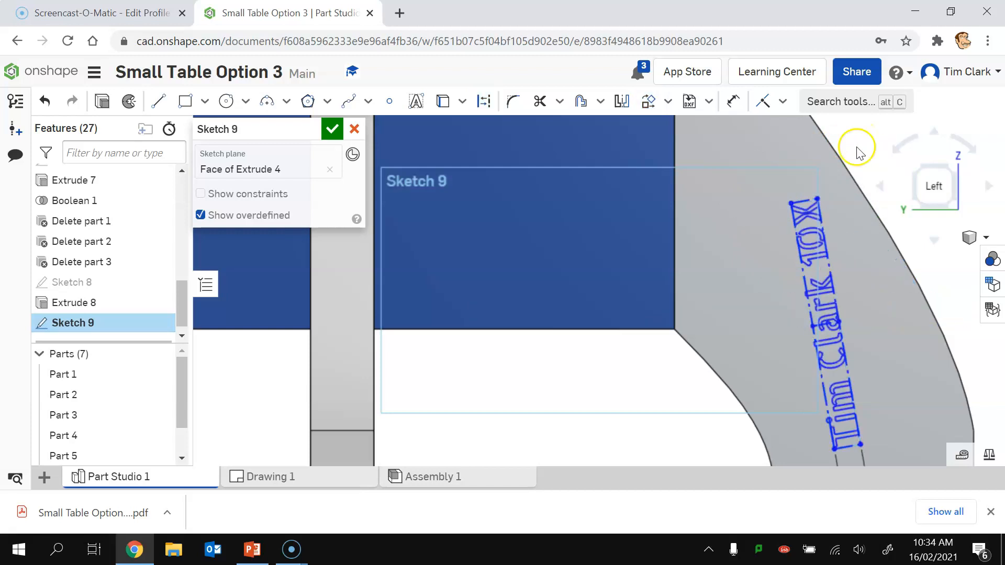
left_click(331, 129)
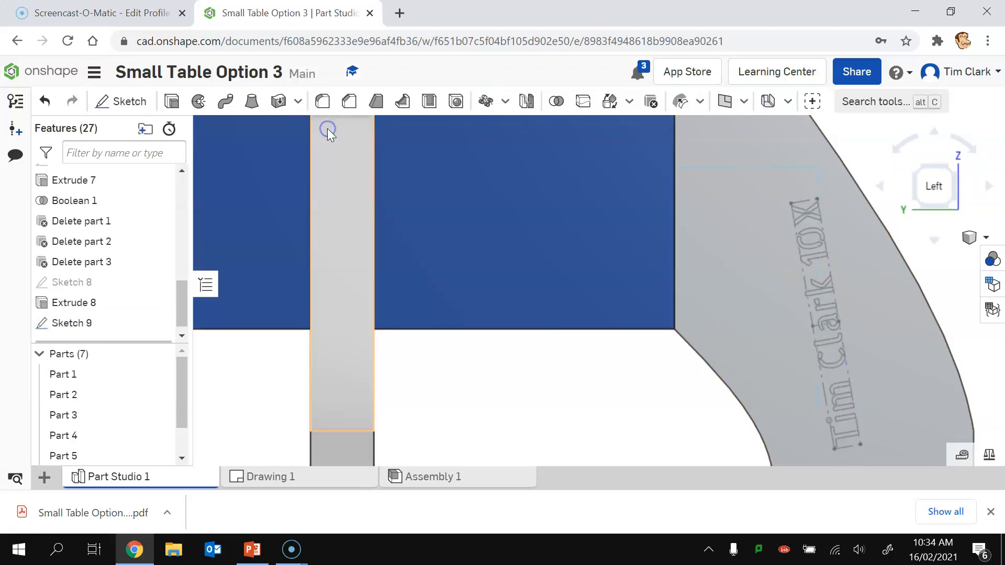
Step: Cut the leg's name text 5 mm deep into the wavy leg as Extrude 9
left_click(169, 101)
left_click(814, 292)
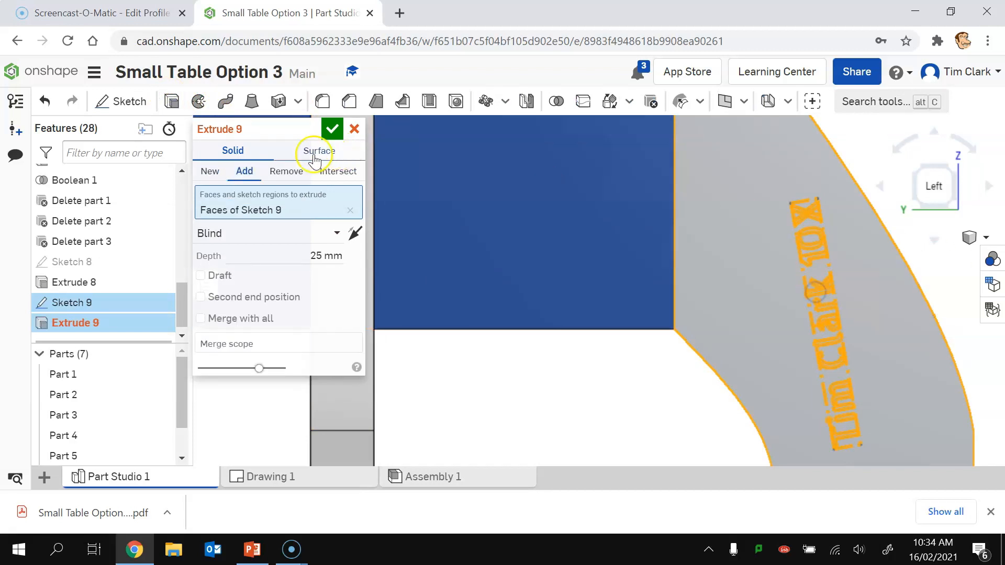
left_click(287, 171)
left_click(316, 255)
type("5")
left_click(332, 129)
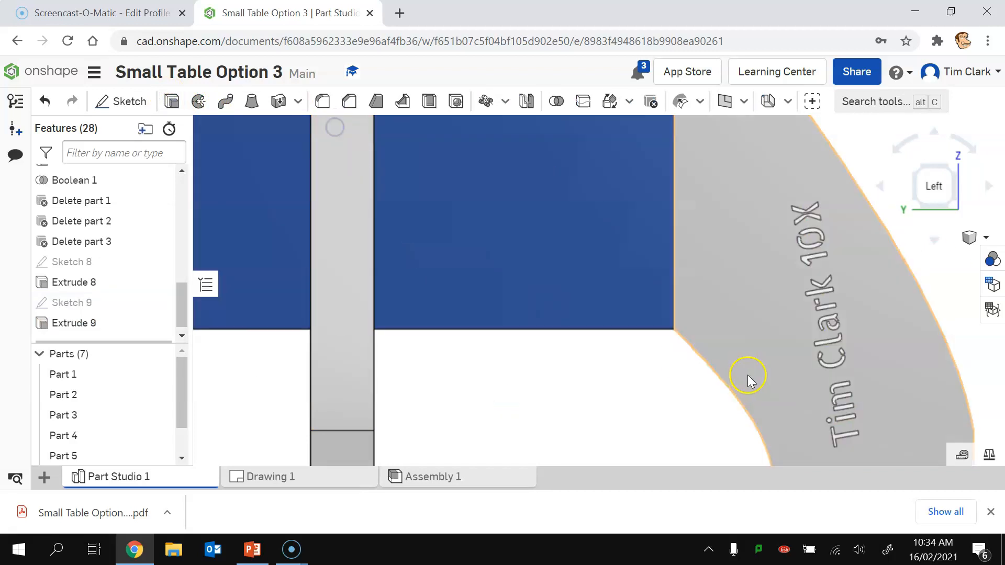
Step: Zoom in to check the engraved leg and start a new sketch
scroll(788, 372, "down", 5)
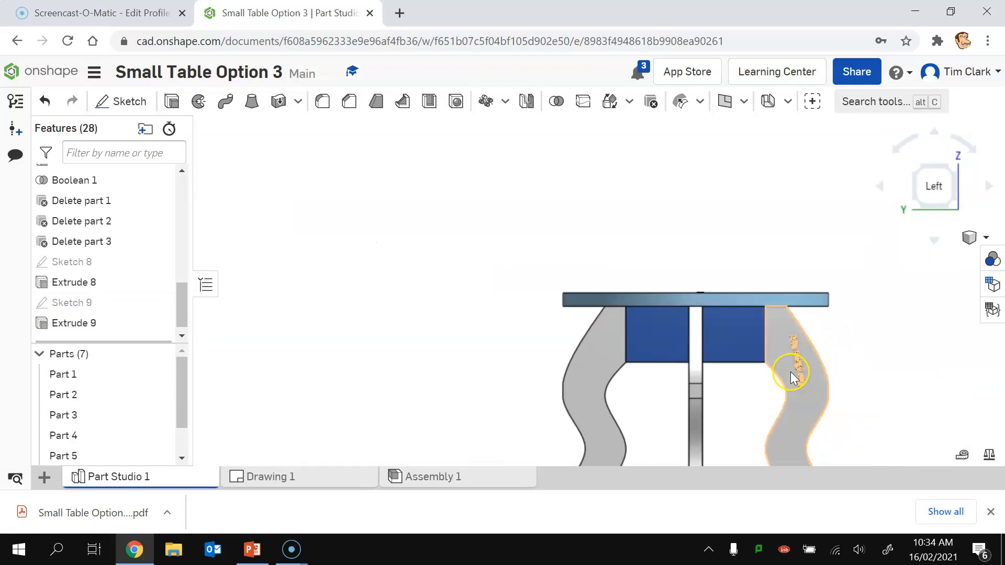
scroll(736, 378, "up", 4)
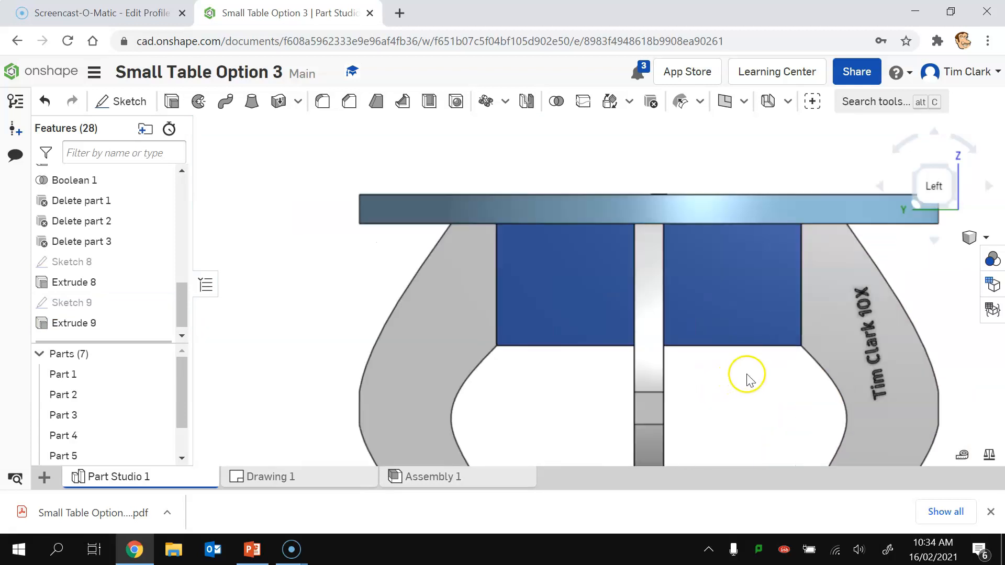
left_click(125, 101)
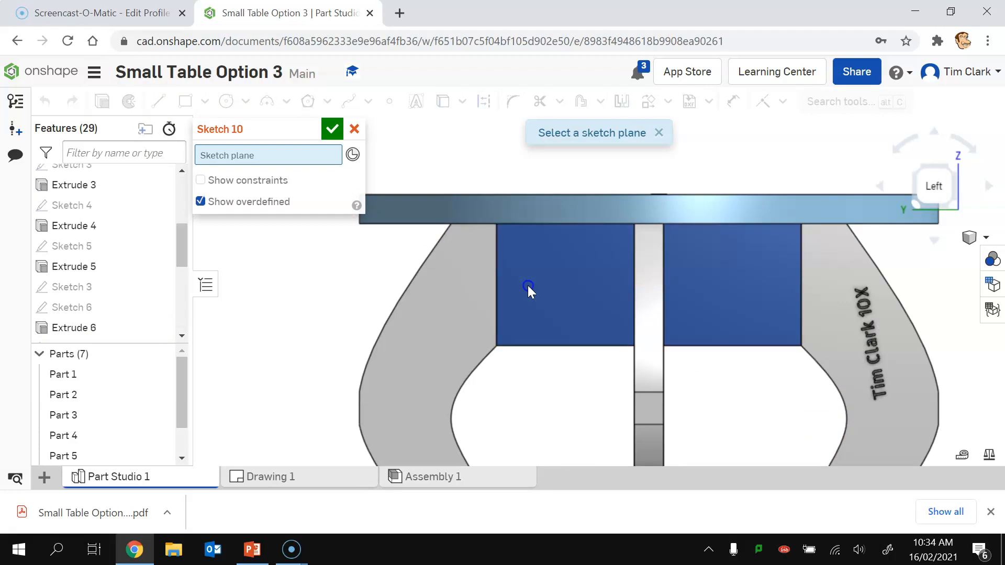
Step: Add the name text on the apron face in the Allerta Stencil font
left_click(528, 285)
left_click(411, 104)
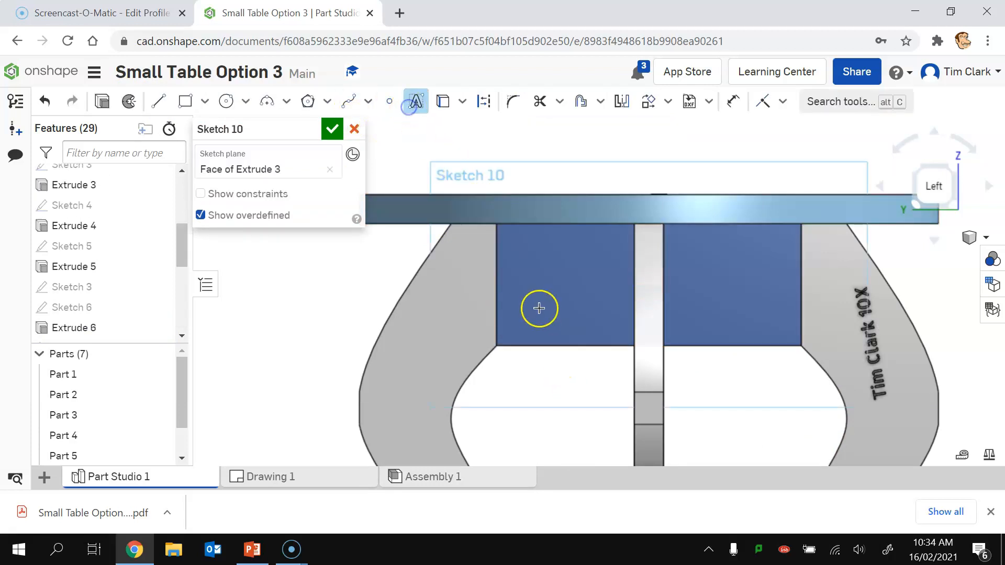
left_click_drag(536, 319, 715, 374)
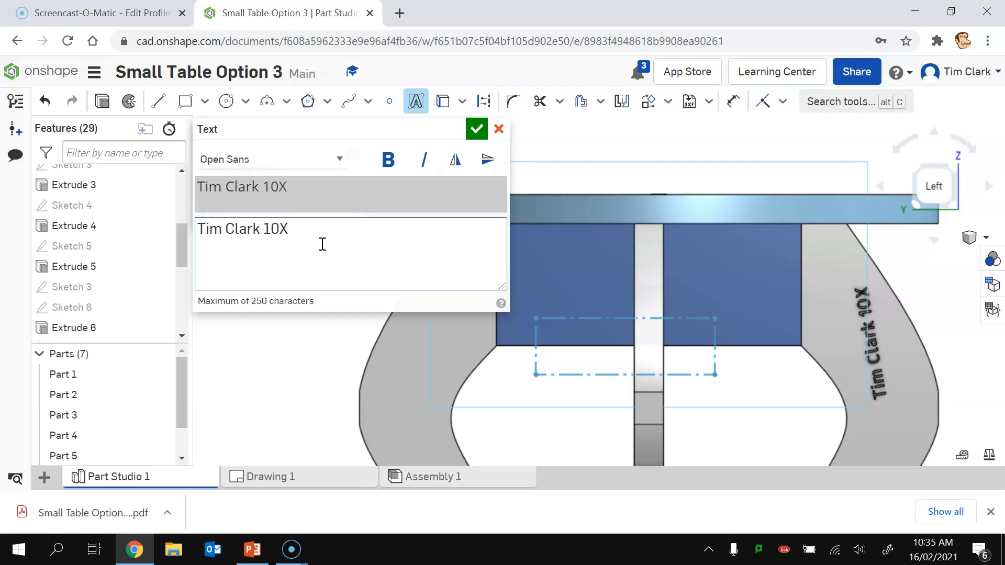
left_click(299, 158)
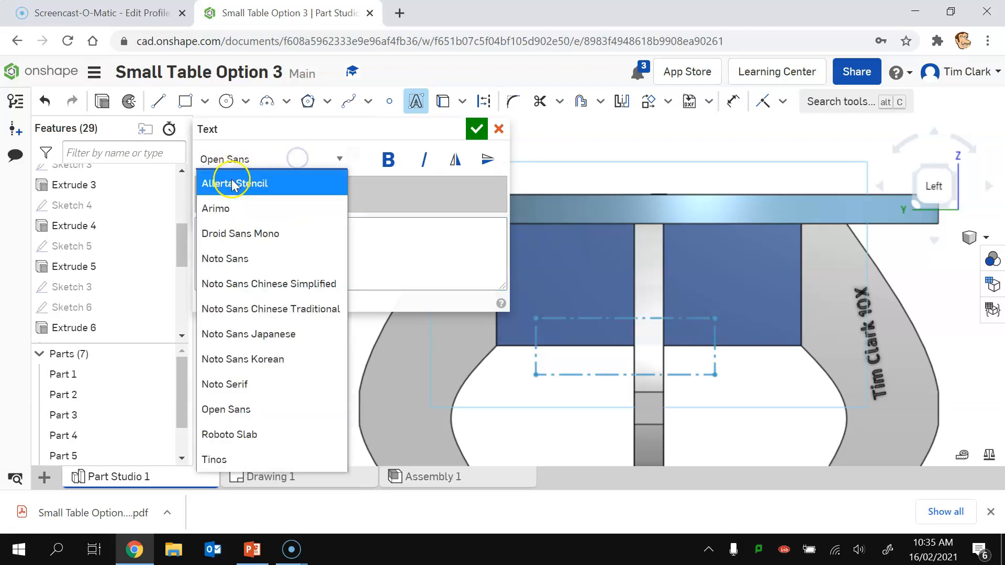
left_click(233, 184)
left_click(476, 129)
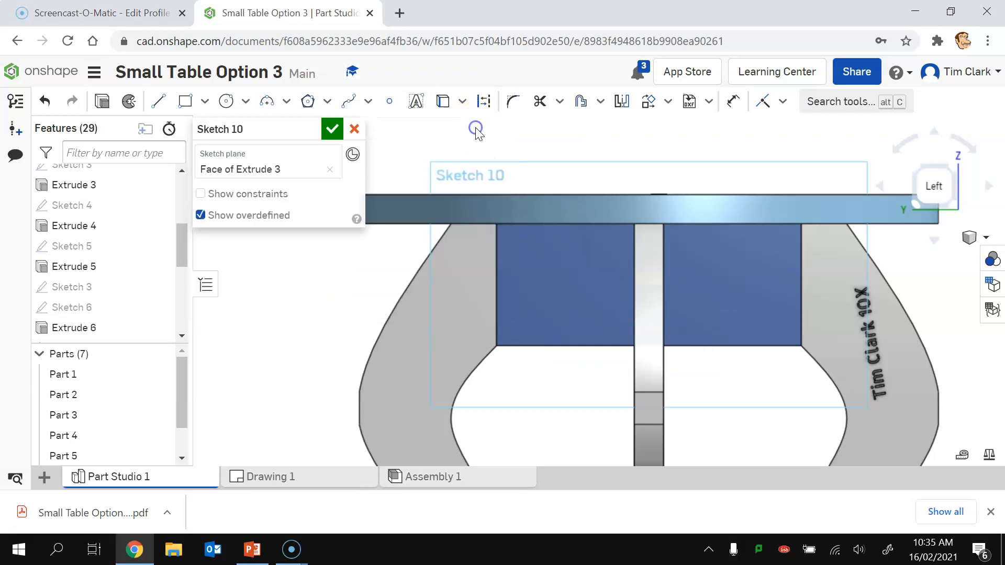
Step: Dimension the text 8 mm tall, move it to the apron's lower left, and commit the sketch
left_click(733, 101)
left_click(354, 338)
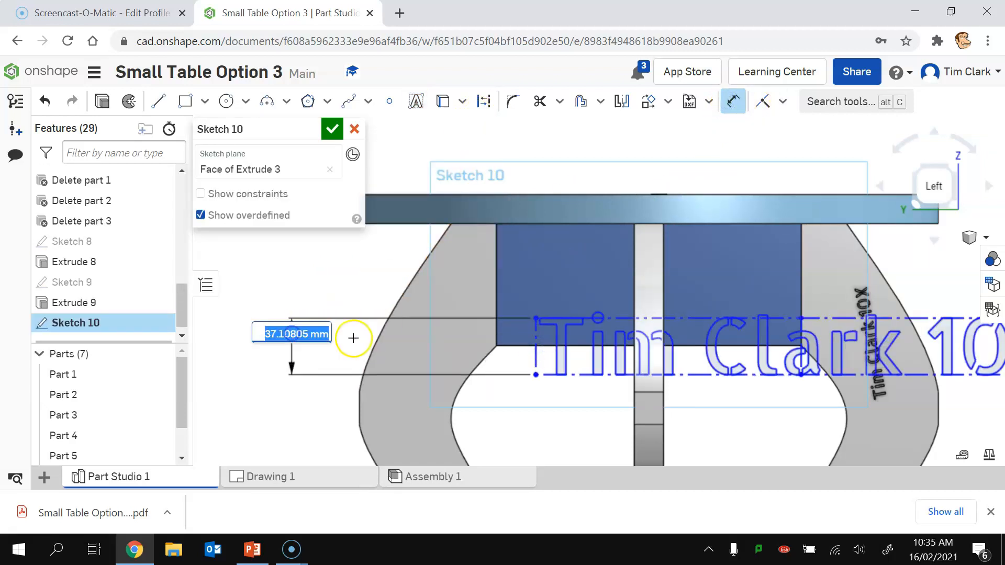
type("1")
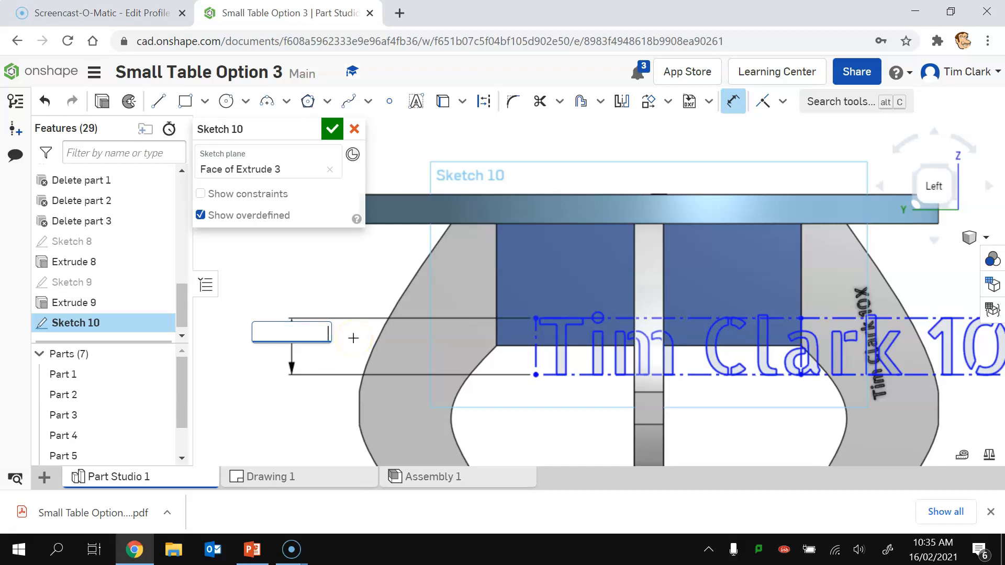
key("Return")
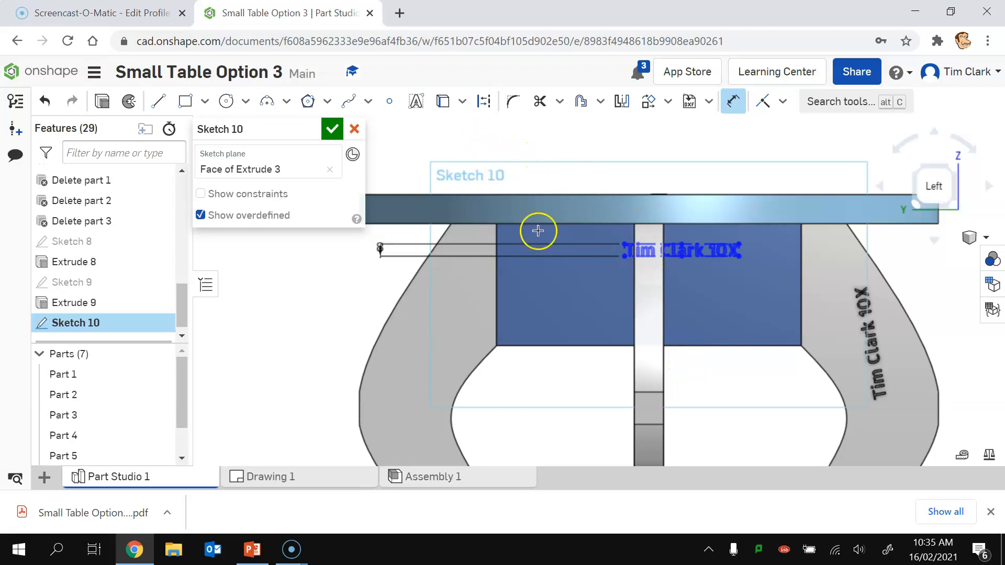
key("Escape")
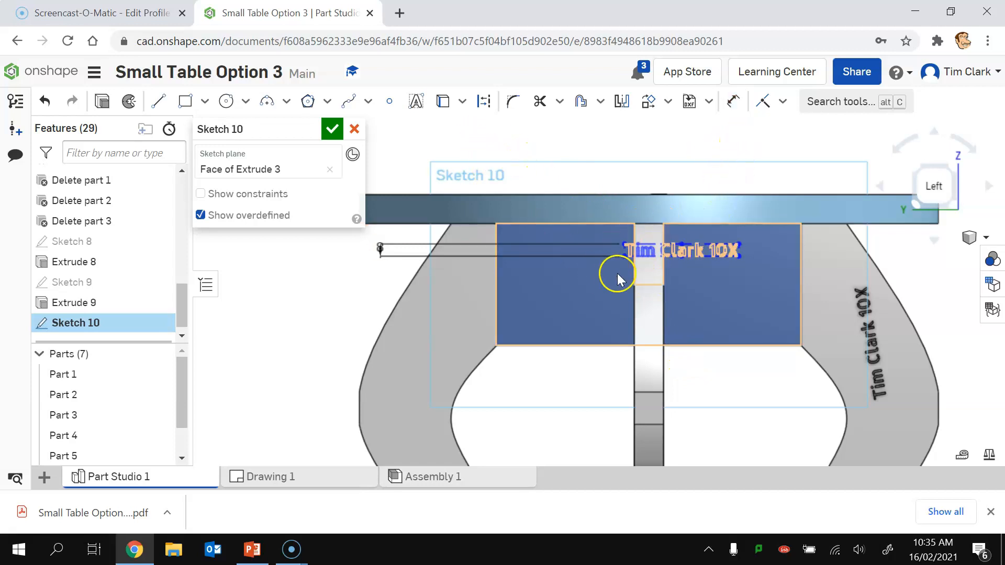
left_click(624, 259)
left_click_drag(613, 293, 570, 326)
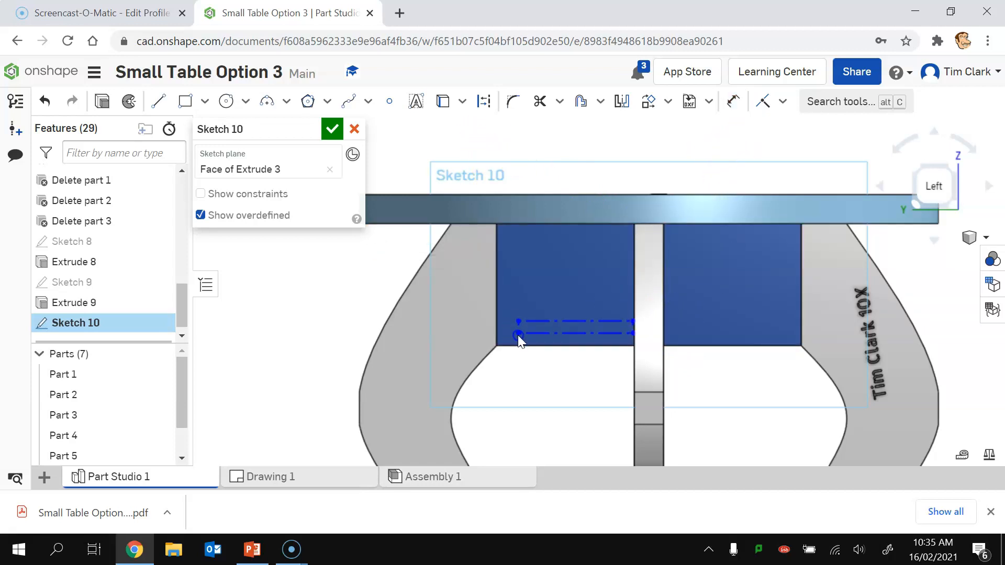
left_click_drag(512, 335, 509, 335)
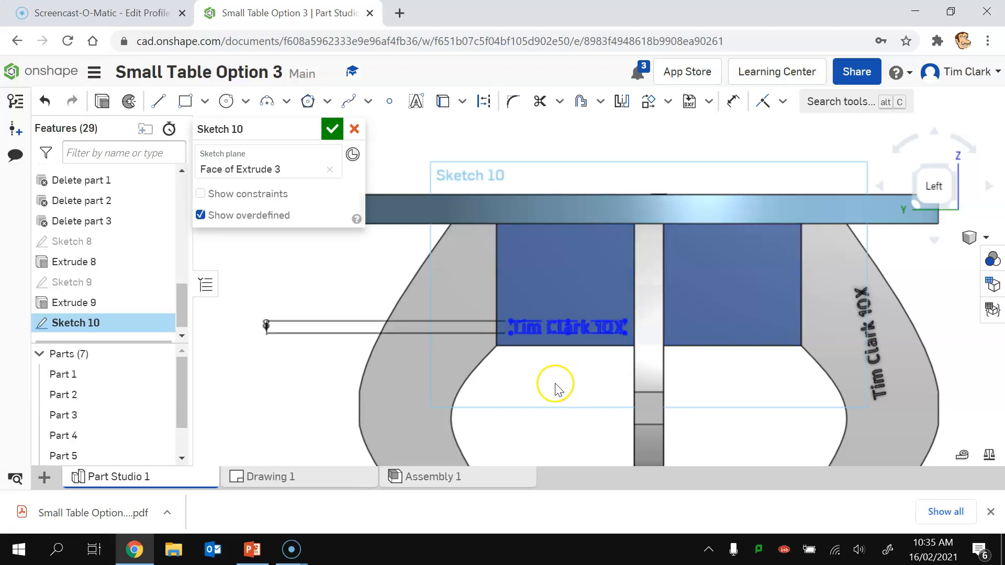
left_click(332, 129)
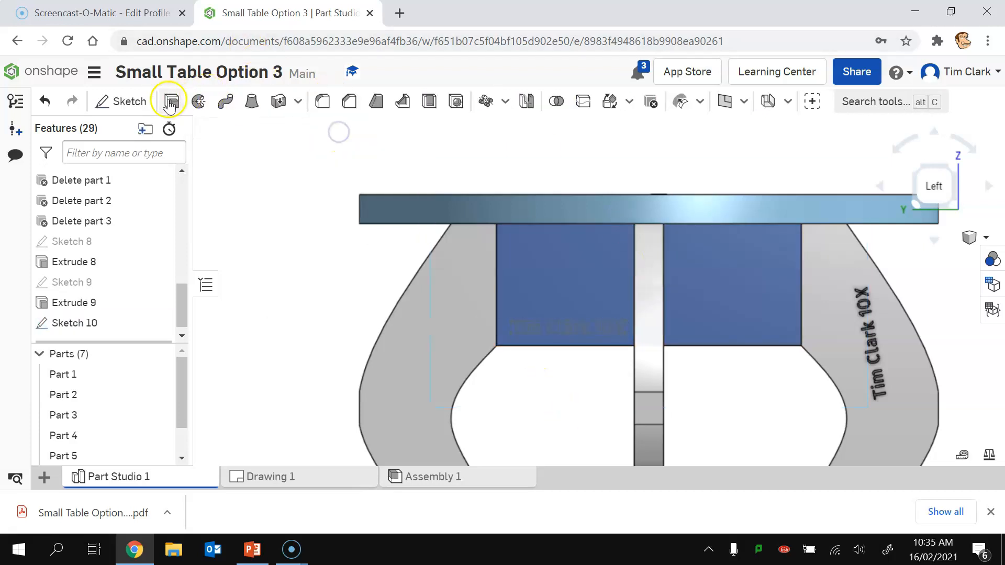
Step: Cut the Sketch 10 text 5 mm deep into the apron as Extrude 10
left_click(171, 101)
left_click(586, 320)
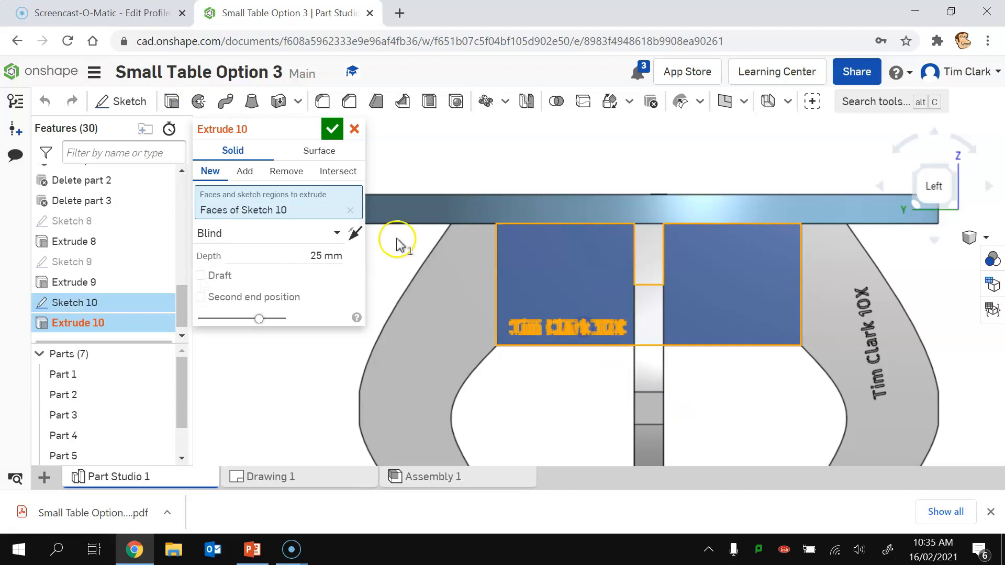
left_click(284, 170)
left_click(302, 253)
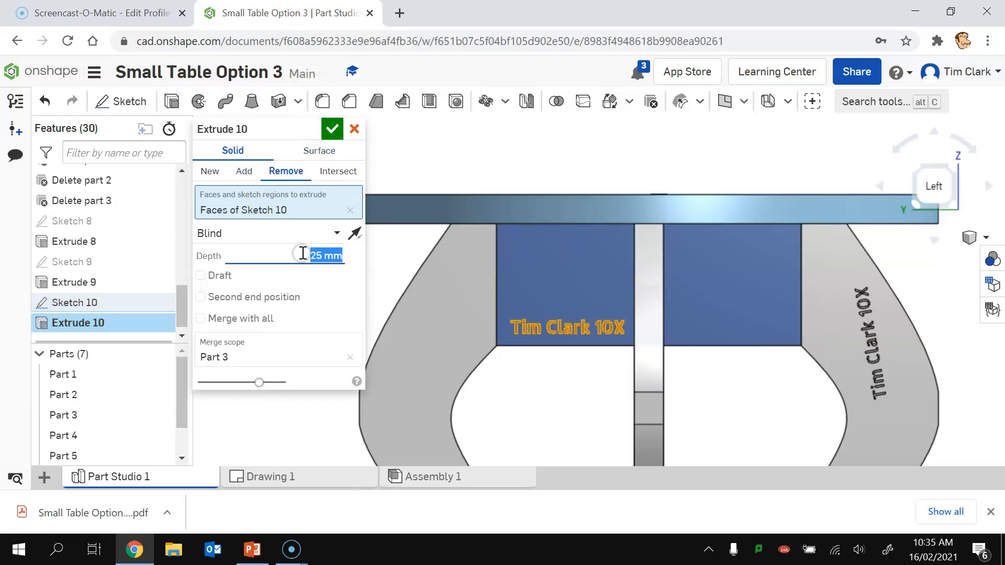
type("5")
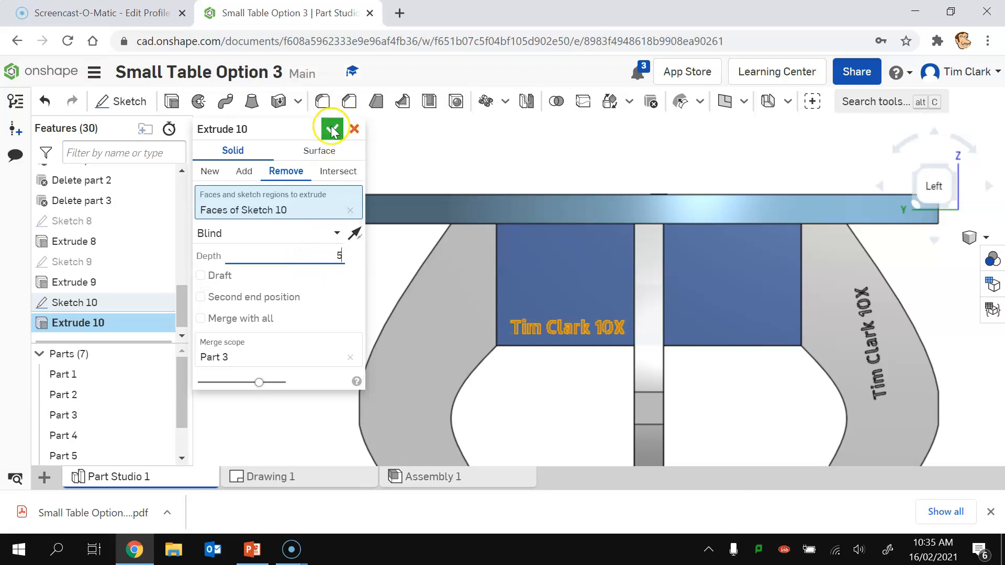
left_click(332, 129)
Step: Inspect the engraved apron from corner and side views using the view cube
left_click(919, 168)
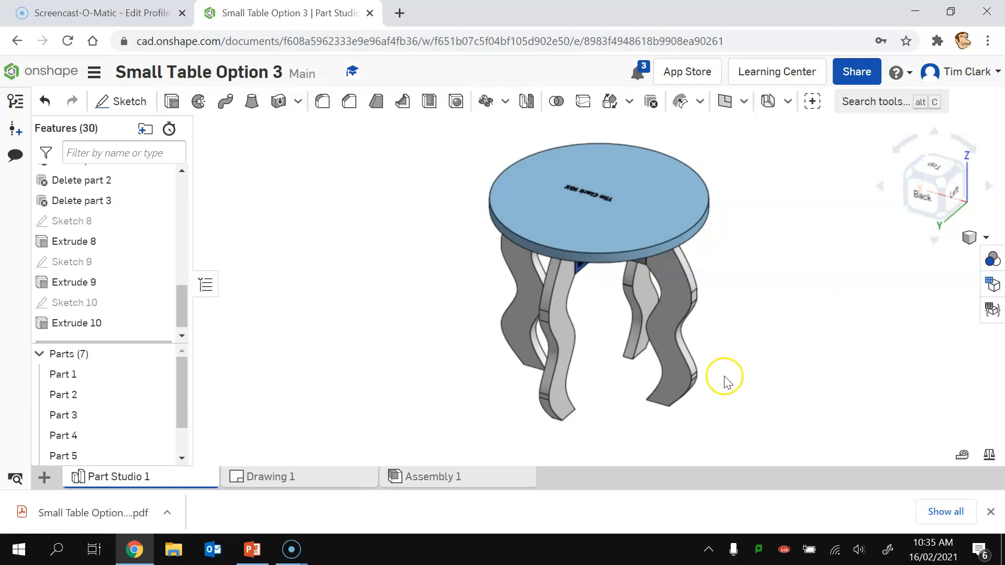
left_click(960, 193)
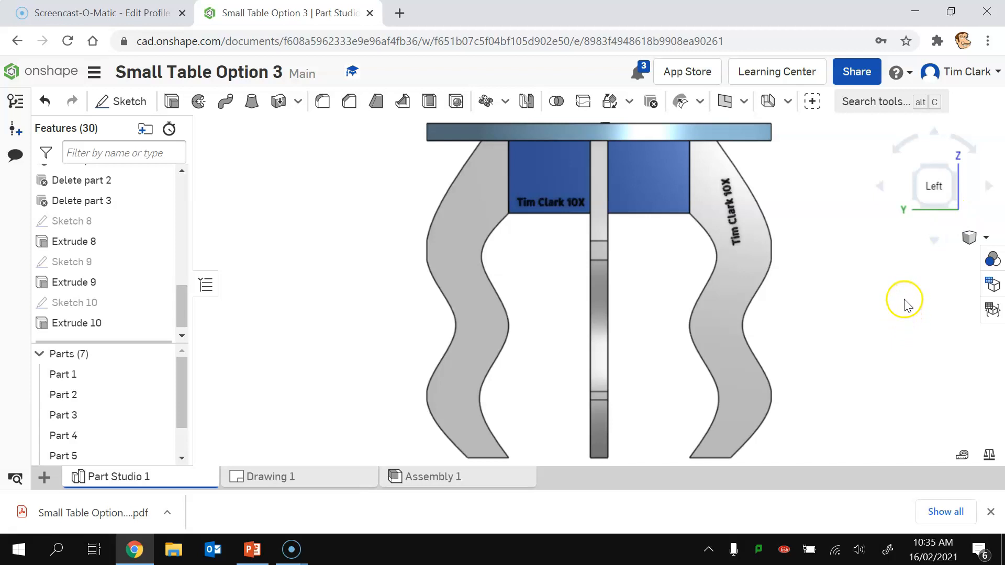
left_click(916, 167)
left_click(917, 183)
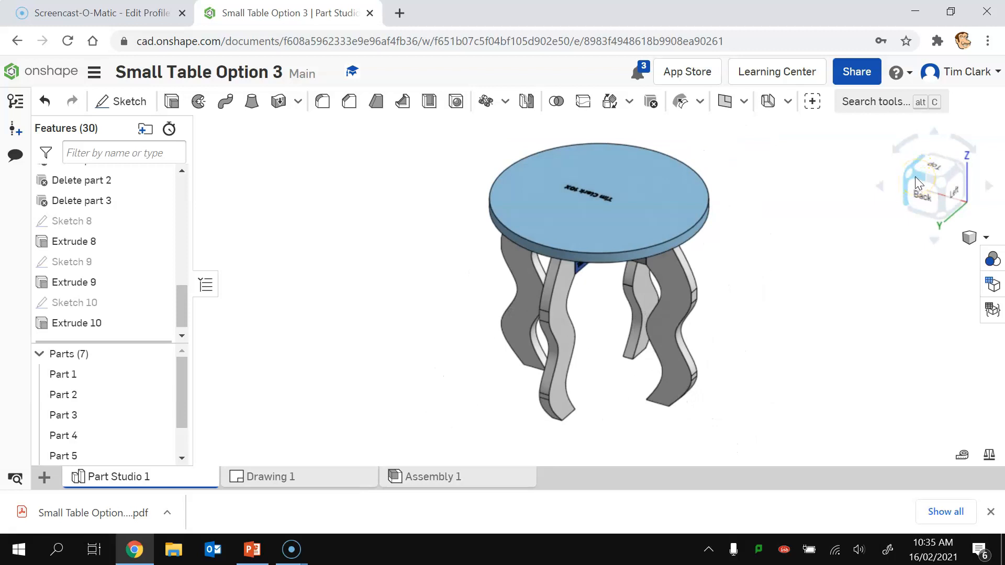
Step: Export the round tabletop in DXF format with the file name Top
right_click(597, 167)
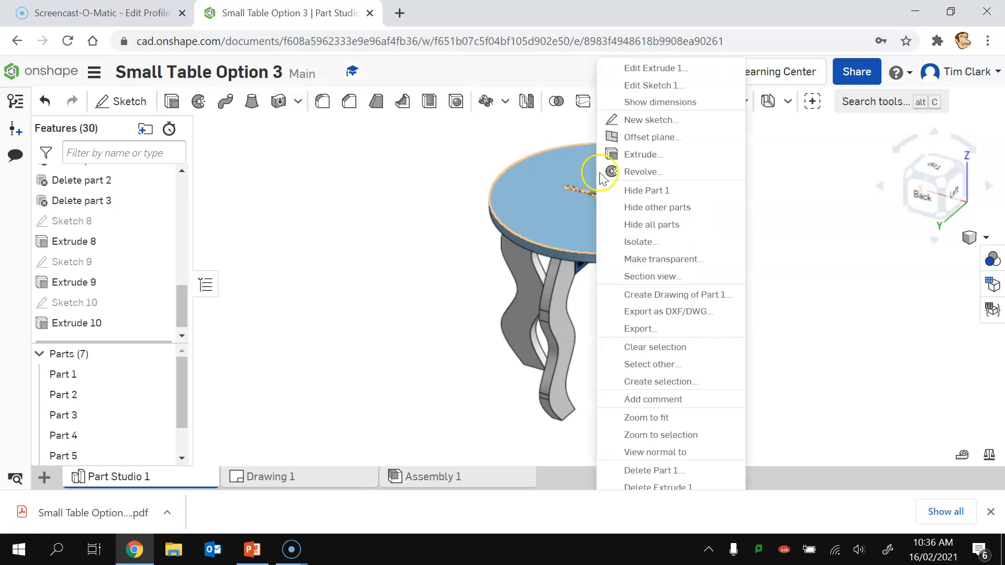
left_click(651, 309)
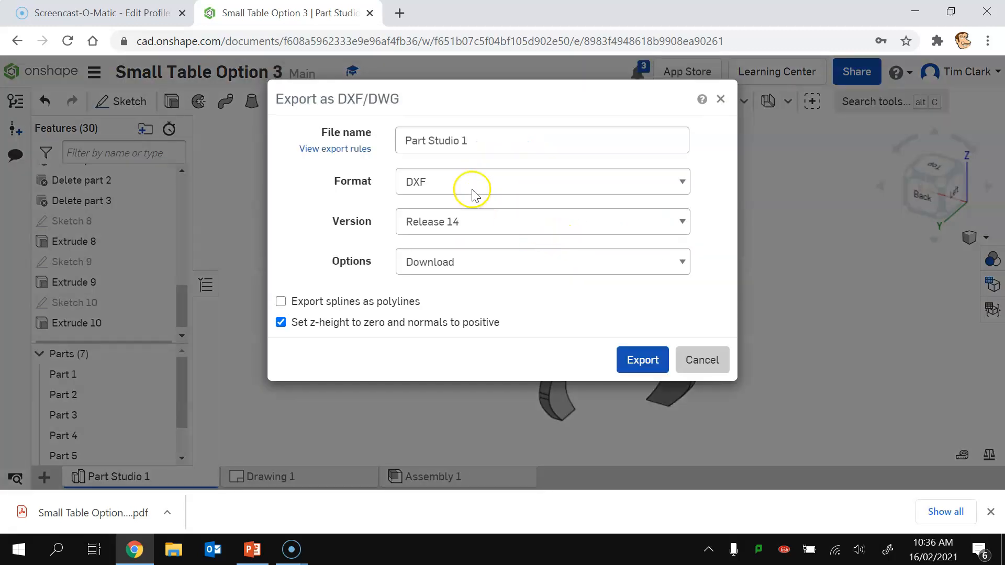
left_click(472, 189)
left_click(430, 209)
left_click(484, 138)
left_click_drag(484, 138, 386, 135)
type("Top")
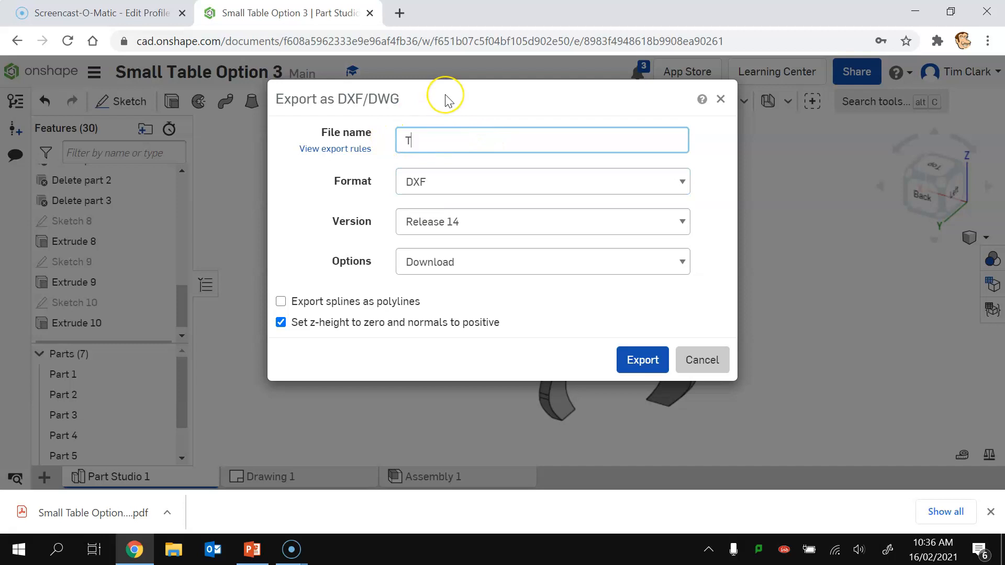
left_click(639, 363)
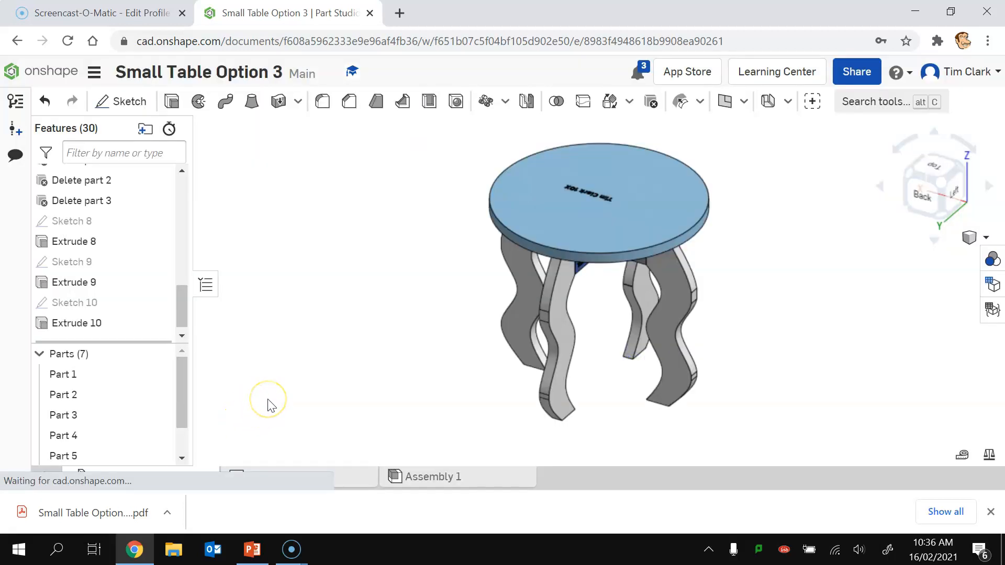
Step: Inspect the engraved leg and apron from different views
left_click(965, 168)
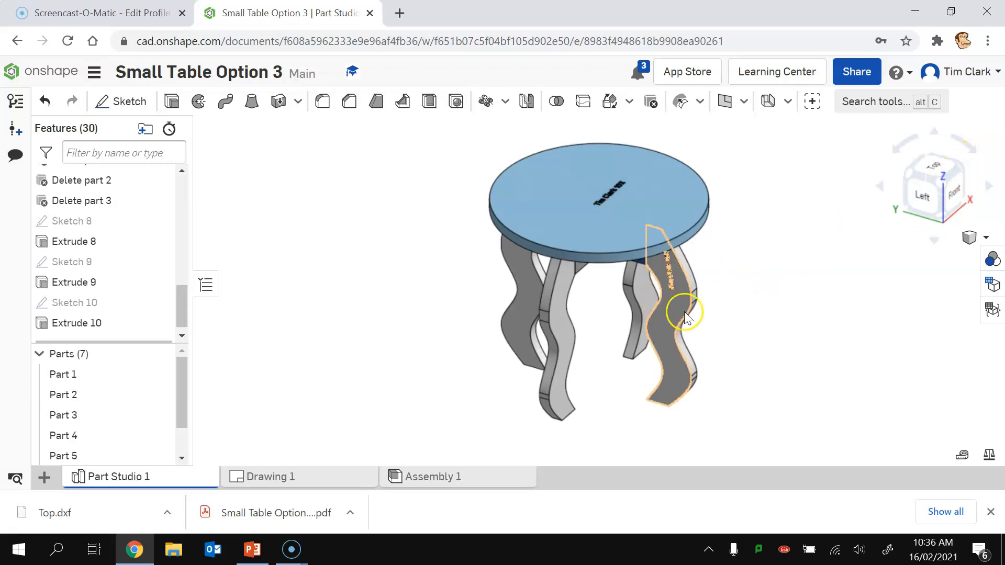
left_click(924, 195)
left_click(661, 173)
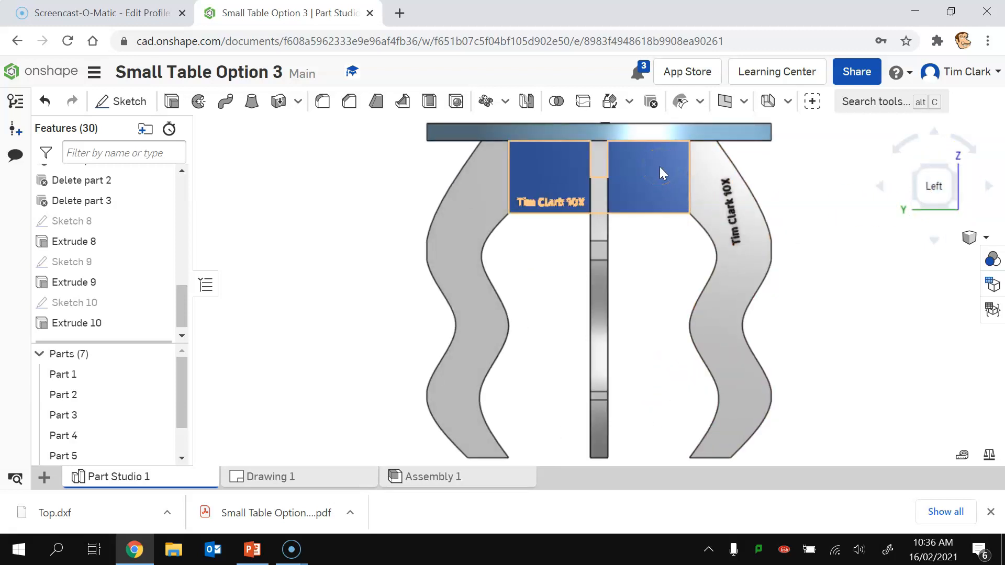
left_click(836, 268)
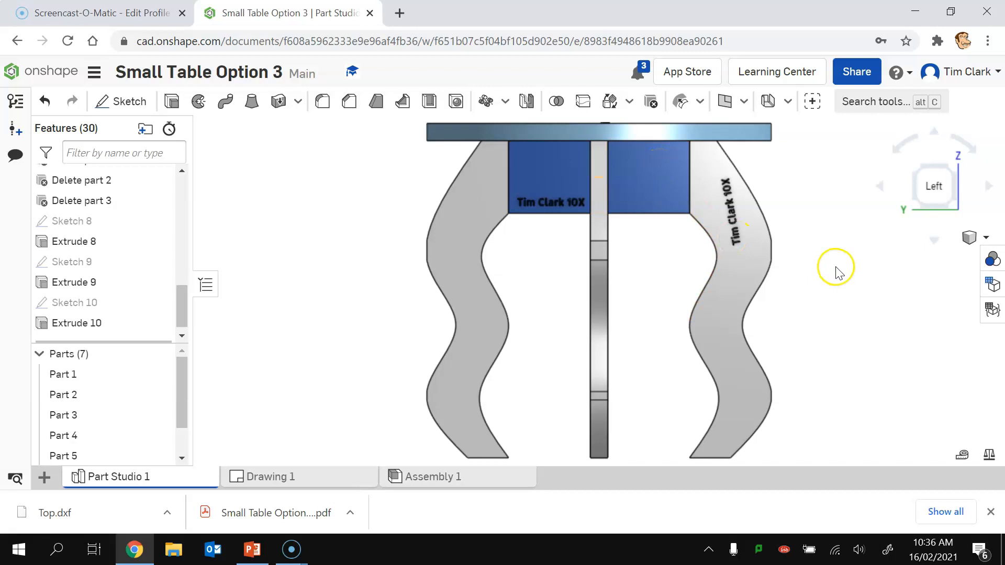